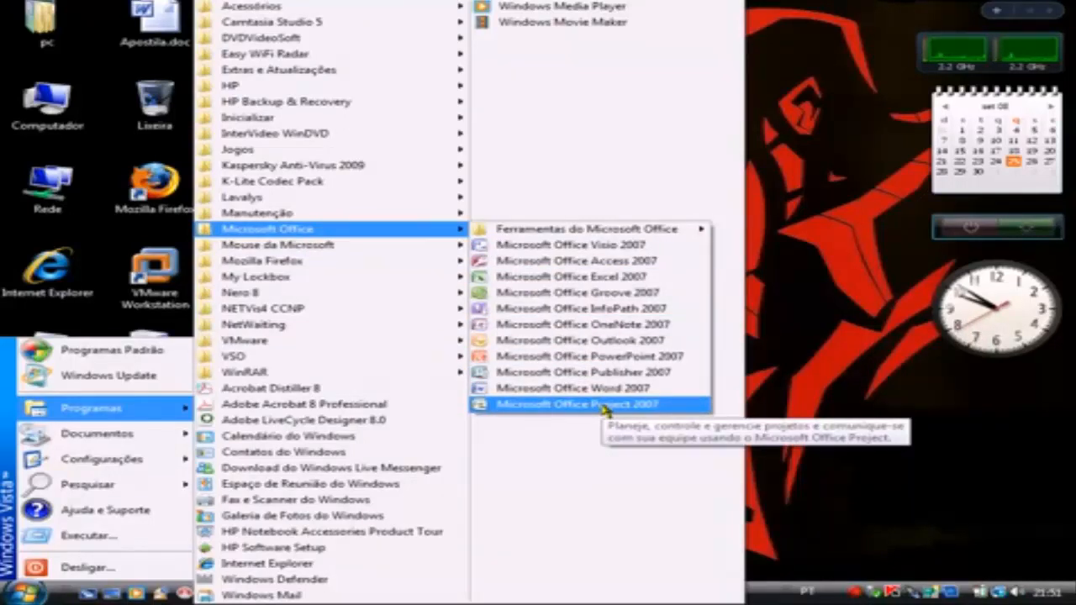
Step: Launch Microsoft Office Project 2007, dismiss the activation wizard and widen the task table to expose the Predecessoras column
left_click(605, 406)
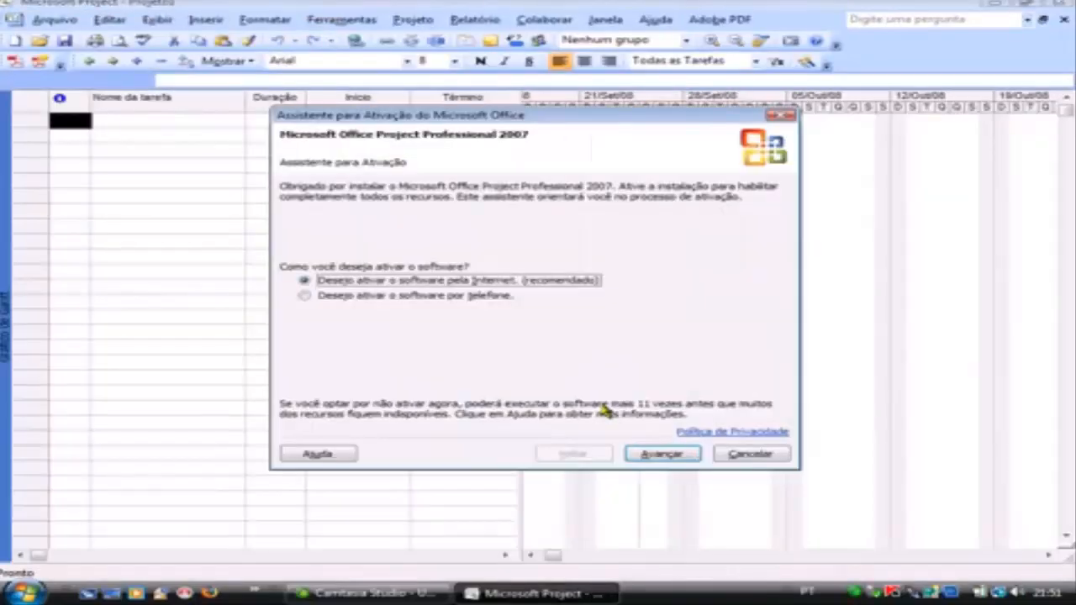
left_click(780, 450)
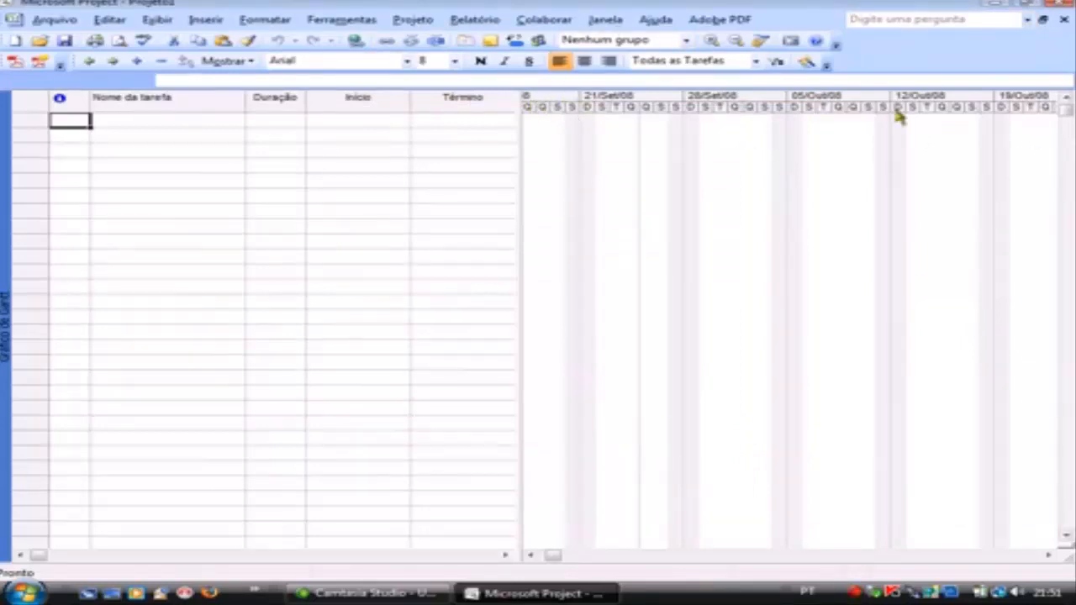
left_click_drag(519, 173, 622, 166)
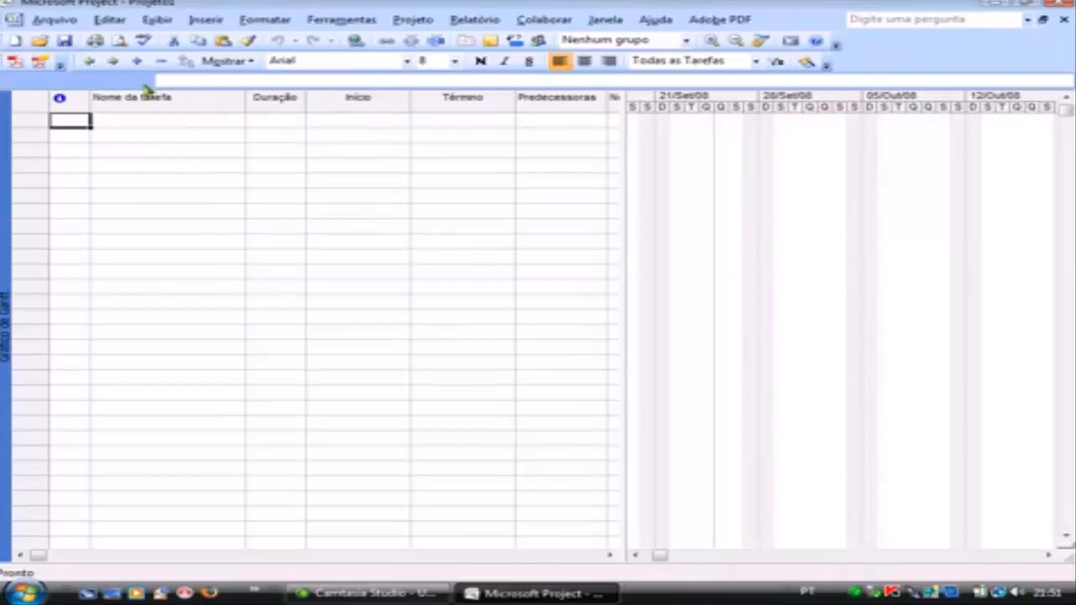
Step: Review the base calendars available in the working-time settings, keep Padrão (Calendário do projeto) selected, and cancel without changes
left_click(345, 22)
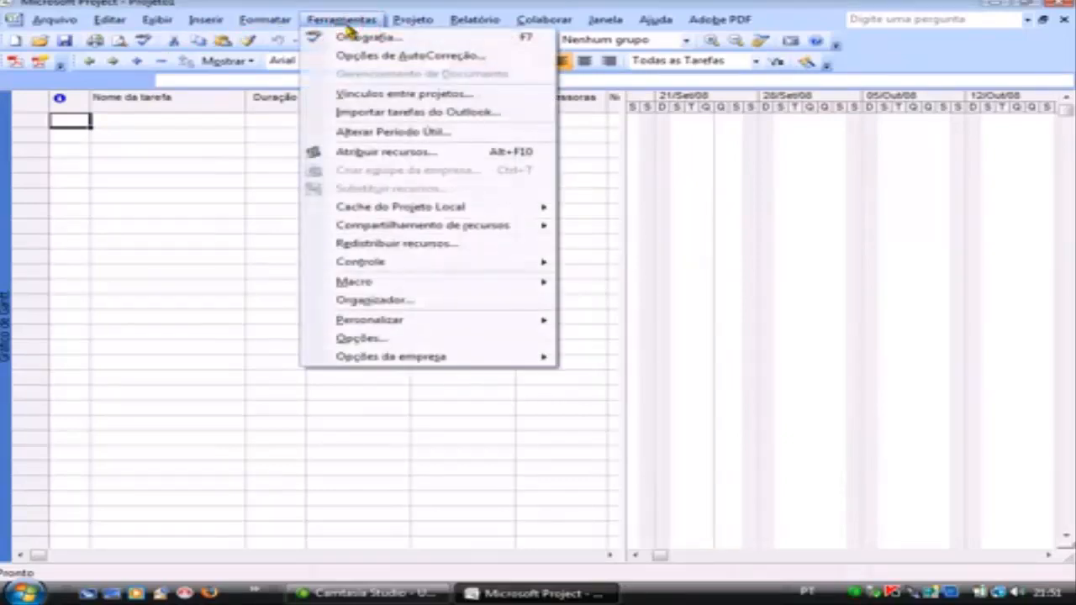
left_click(393, 133)
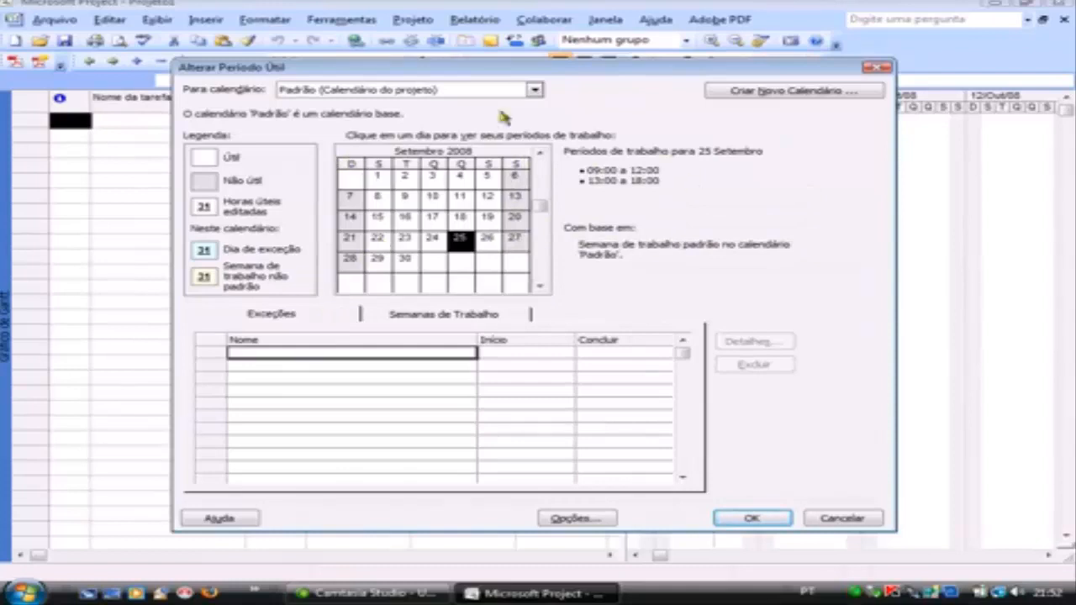
left_click(530, 91)
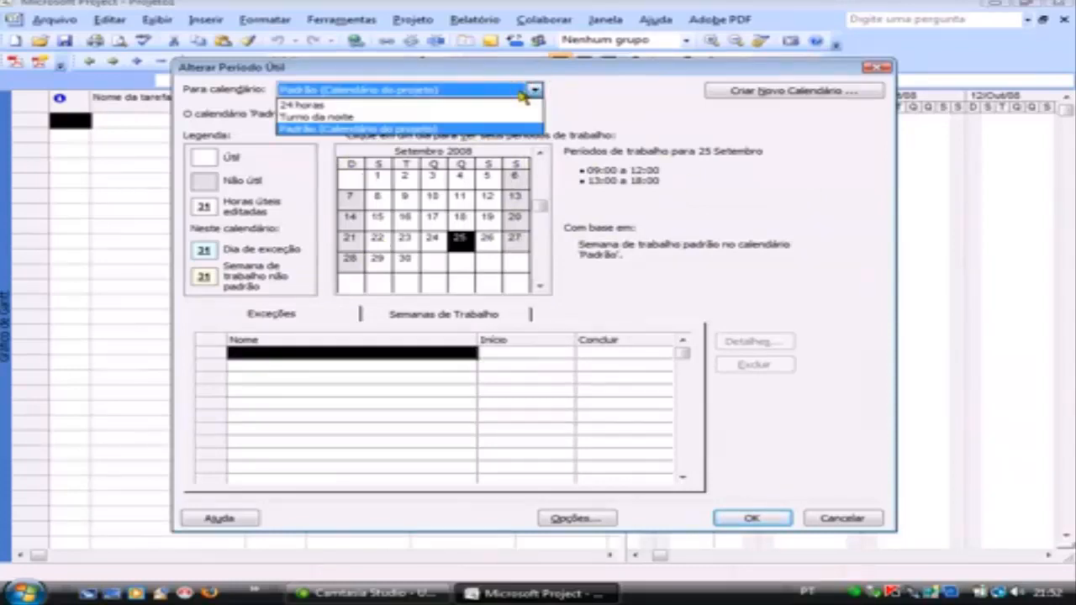
left_click(307, 129)
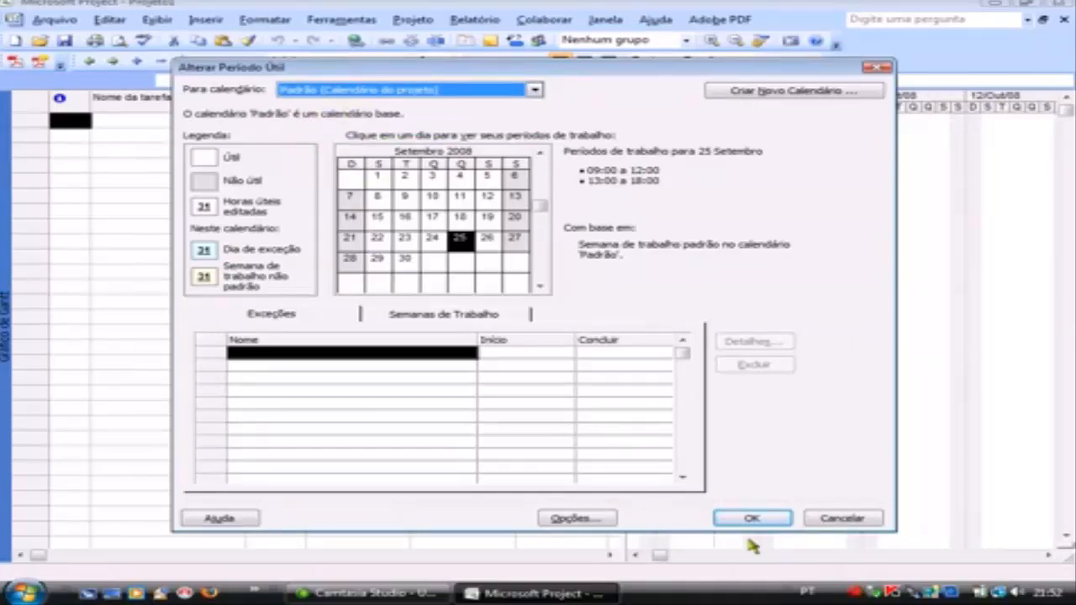
left_click(812, 519)
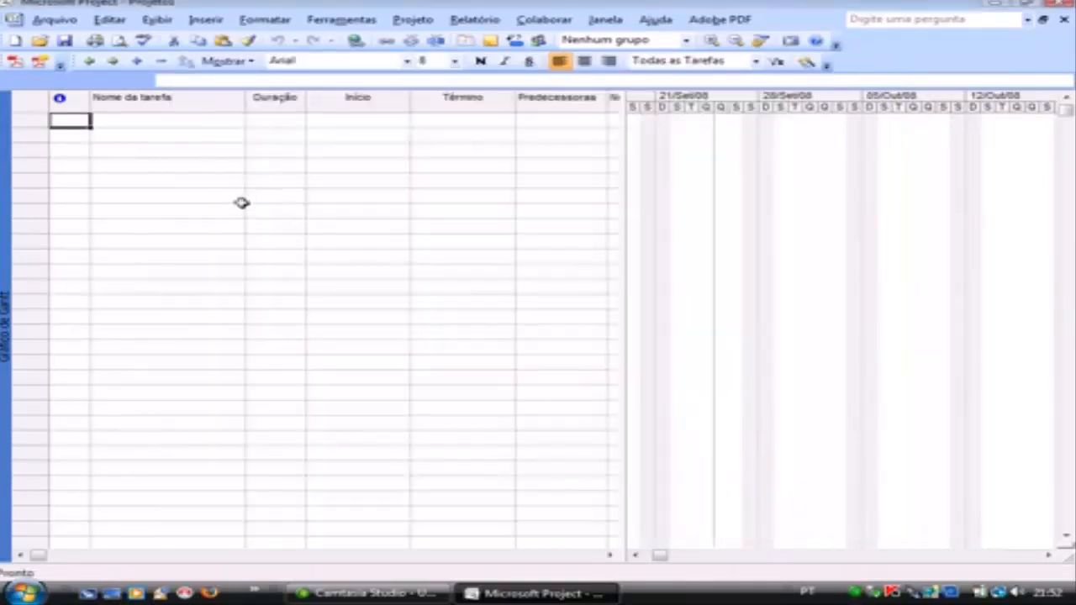
Step: Add a first task named "Reunião" to the task table
left_click(156, 120)
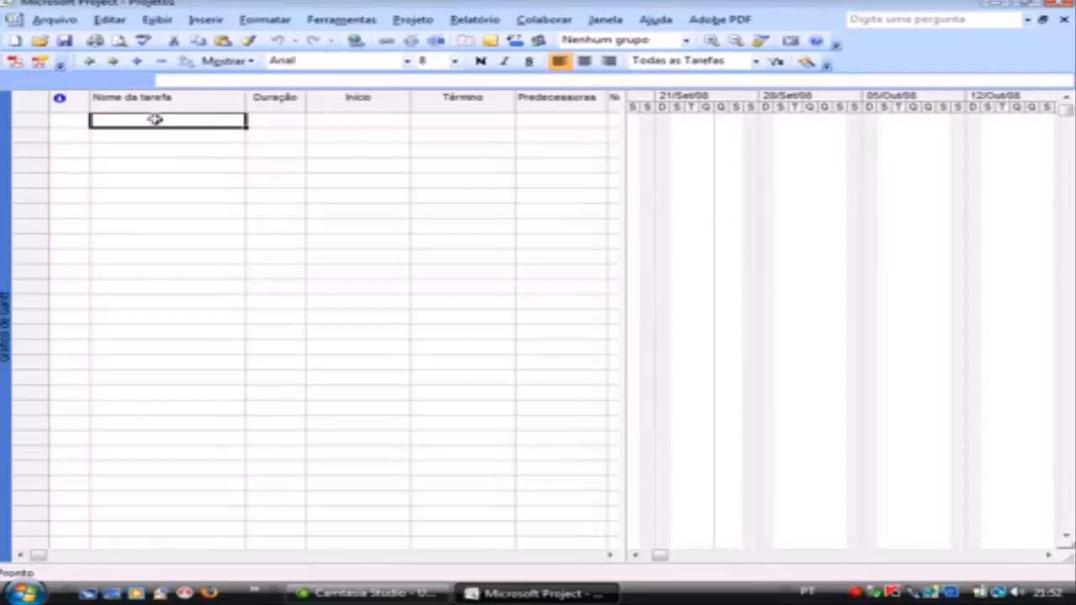
type("Reuni")
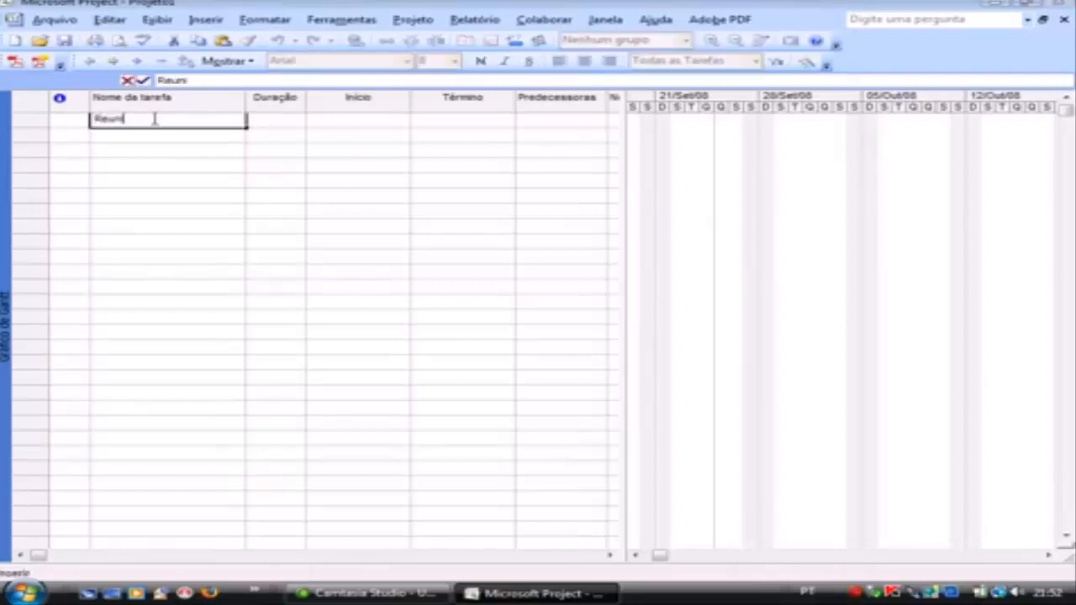
type("ão")
key("Return")
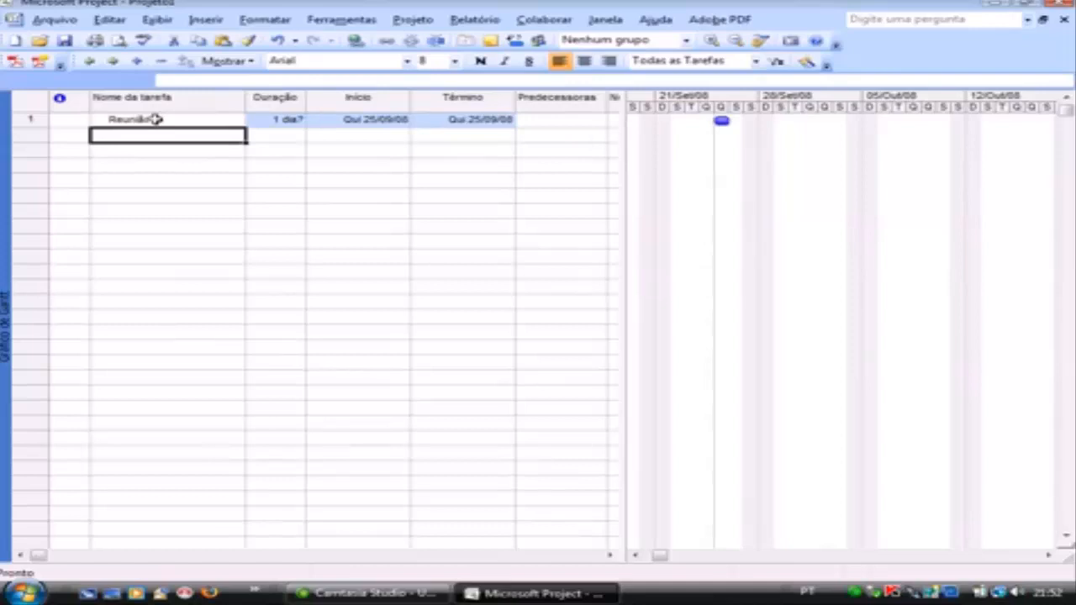
Step: Add a second task named "Definir a Configuração do Equipamento" and widen the task name column to fit the full name
type("Defi")
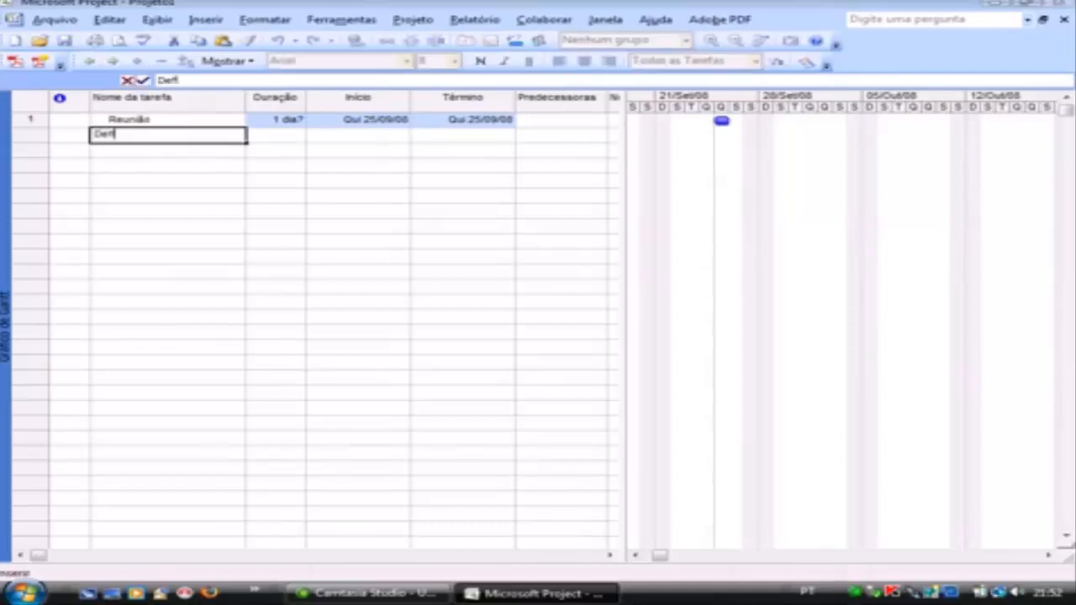
type("nir a c")
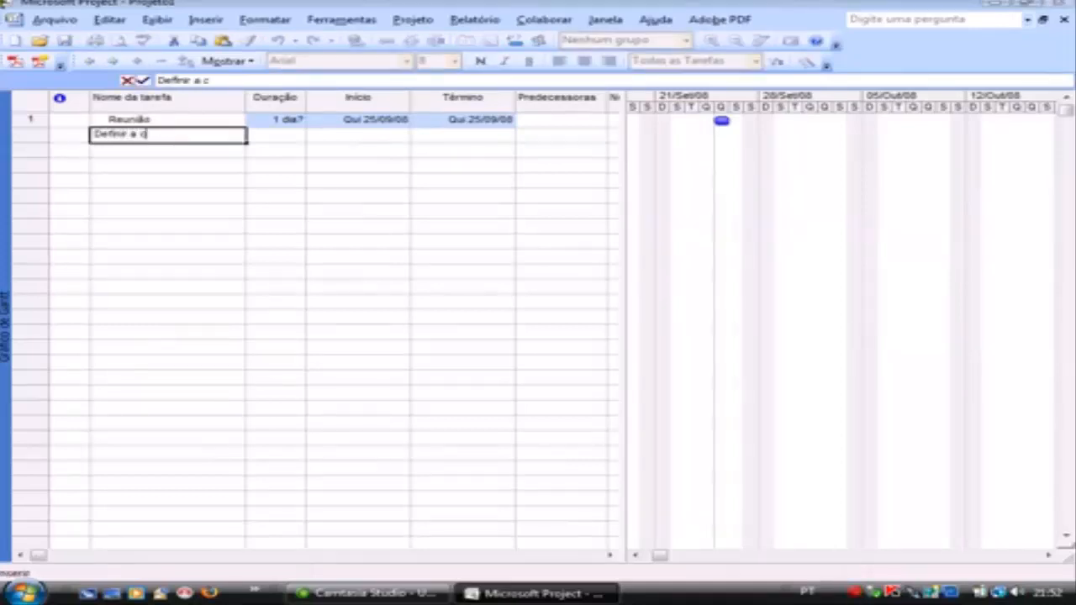
key("BackSpace")
type("cONFIGURA")
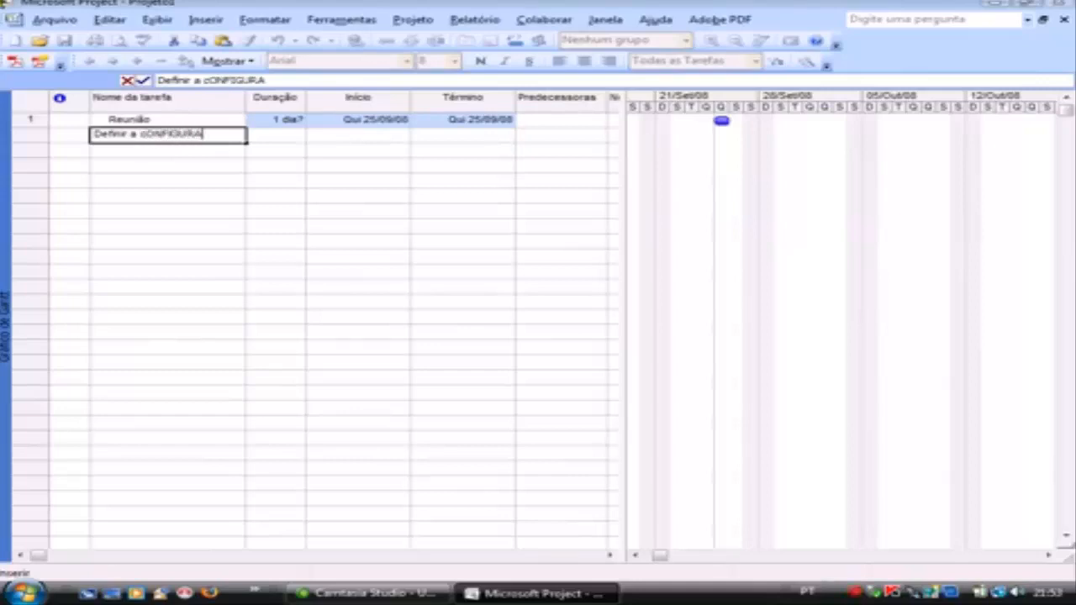
key("BackSpace")
key("BackSpace")
key("BackSpace")
key("BackSpace")
key("BackSpace")
key("BackSpace")
key("BackSpace")
key("BackSpace")
key("BackSpace")
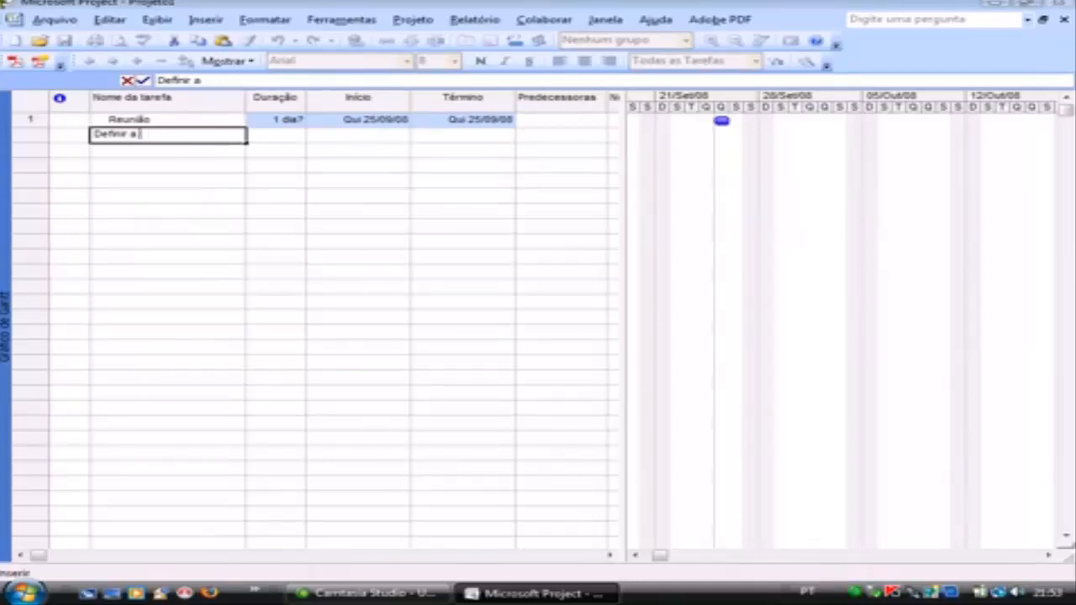
type("Config")
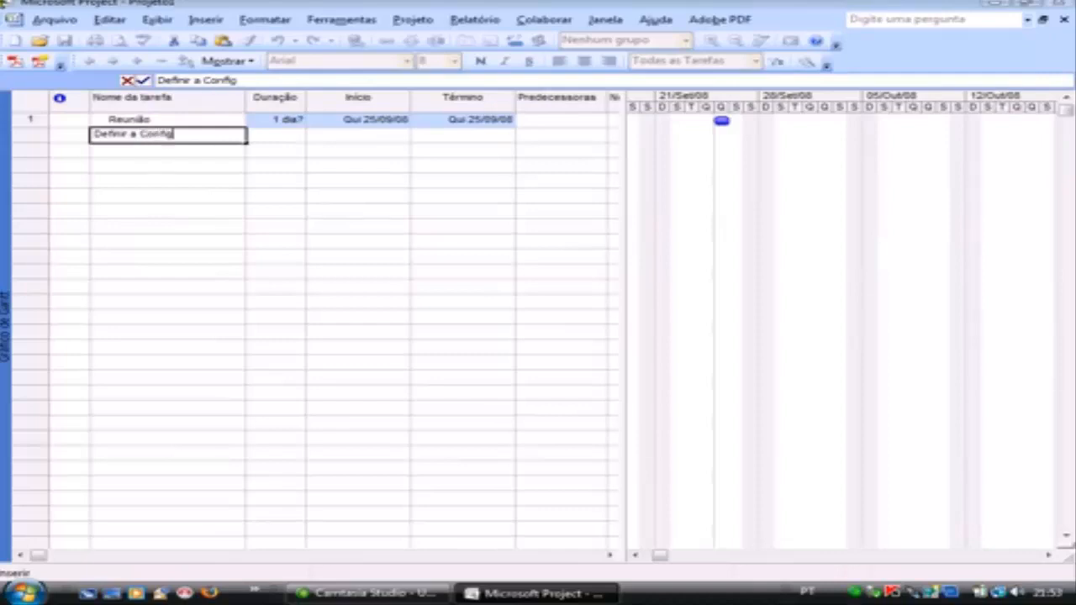
type("uração")
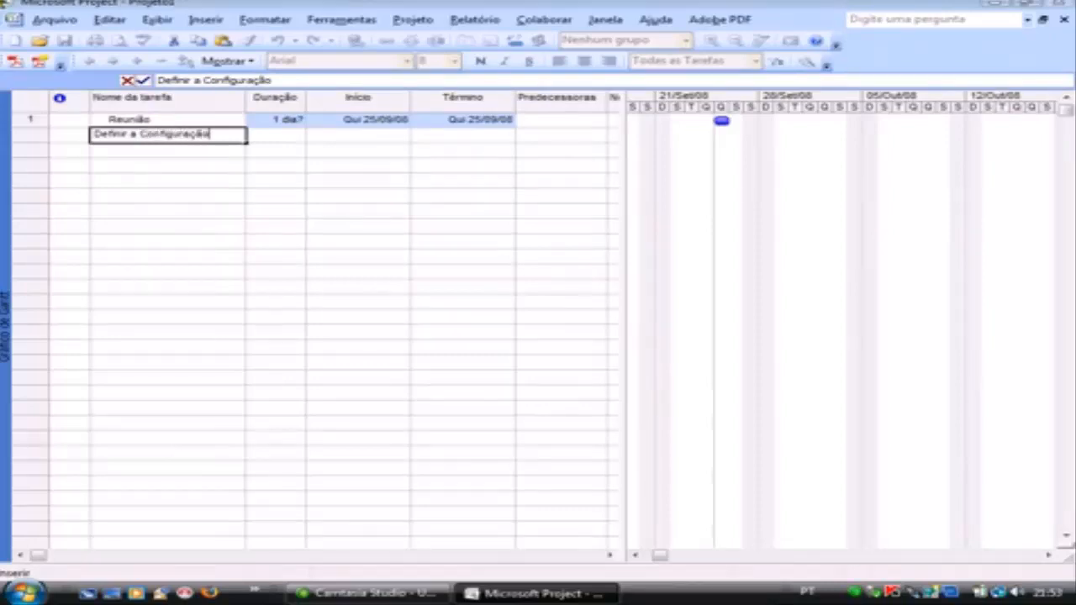
type(" do Equipamento")
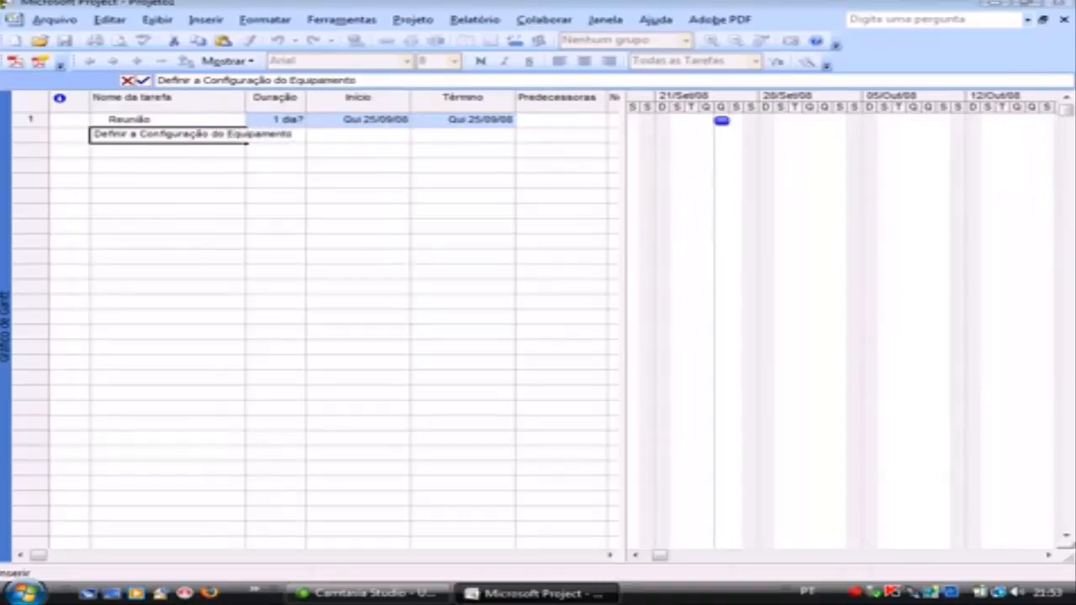
key("Return")
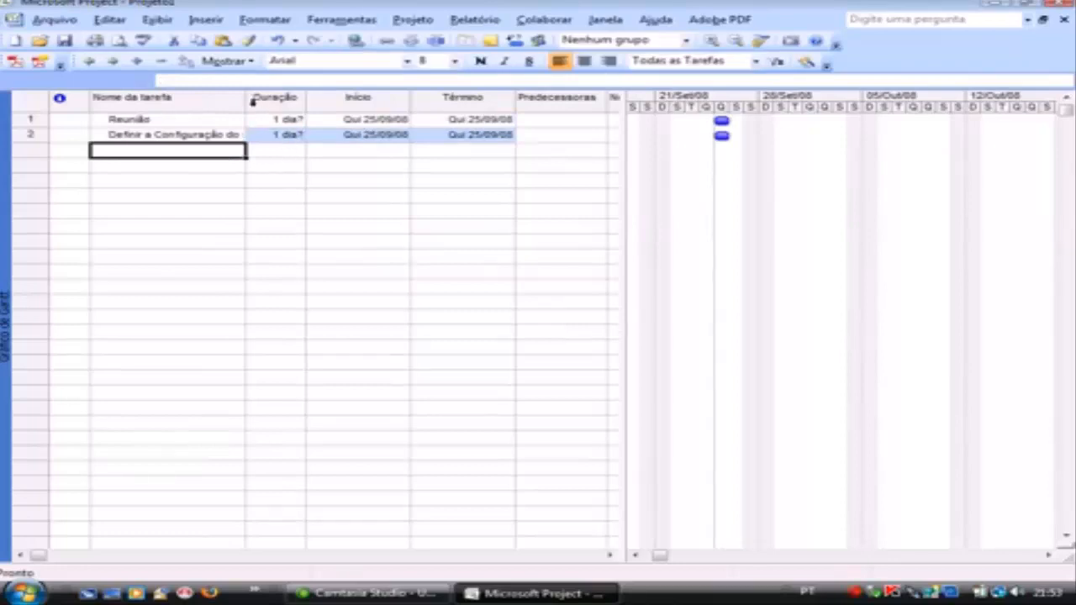
left_click_drag(249, 99, 334, 103)
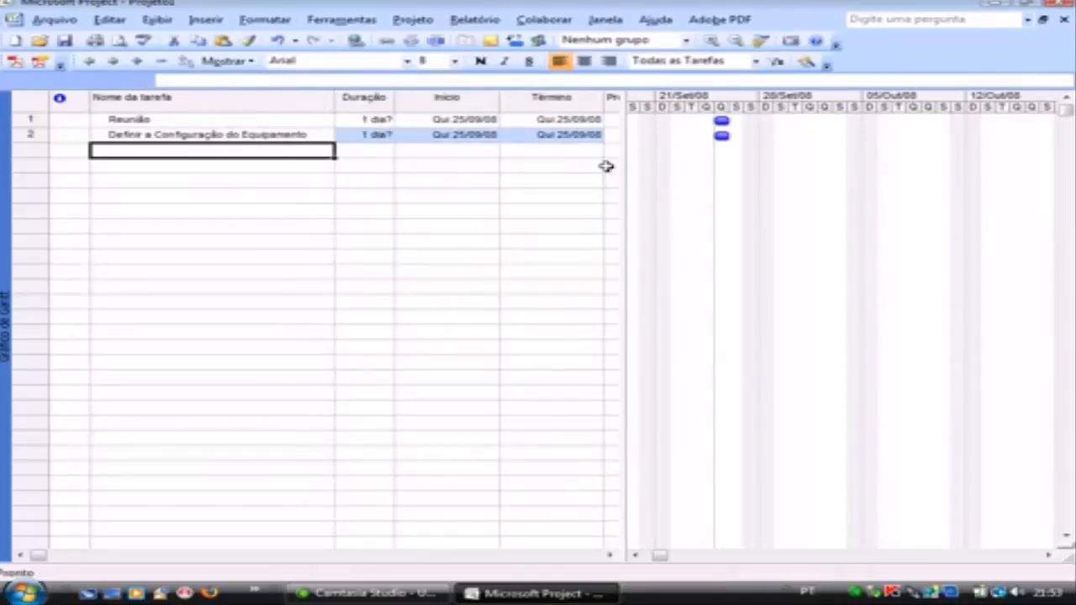
Step: Add a third task named "Ajustar ao Custo/benefício" below the equipment configuration task
left_click(166, 120)
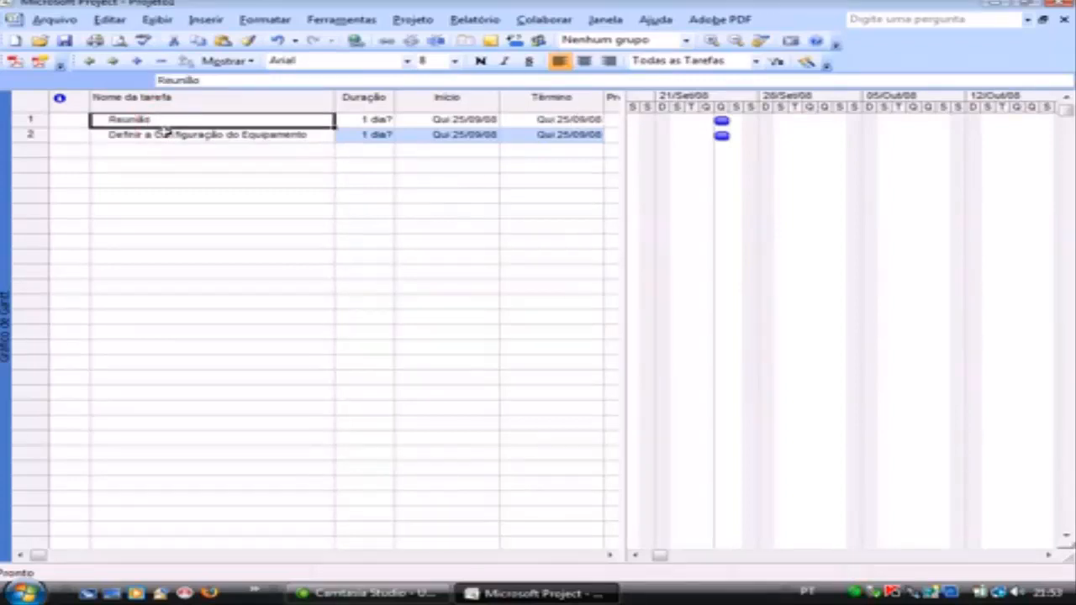
left_click(162, 135)
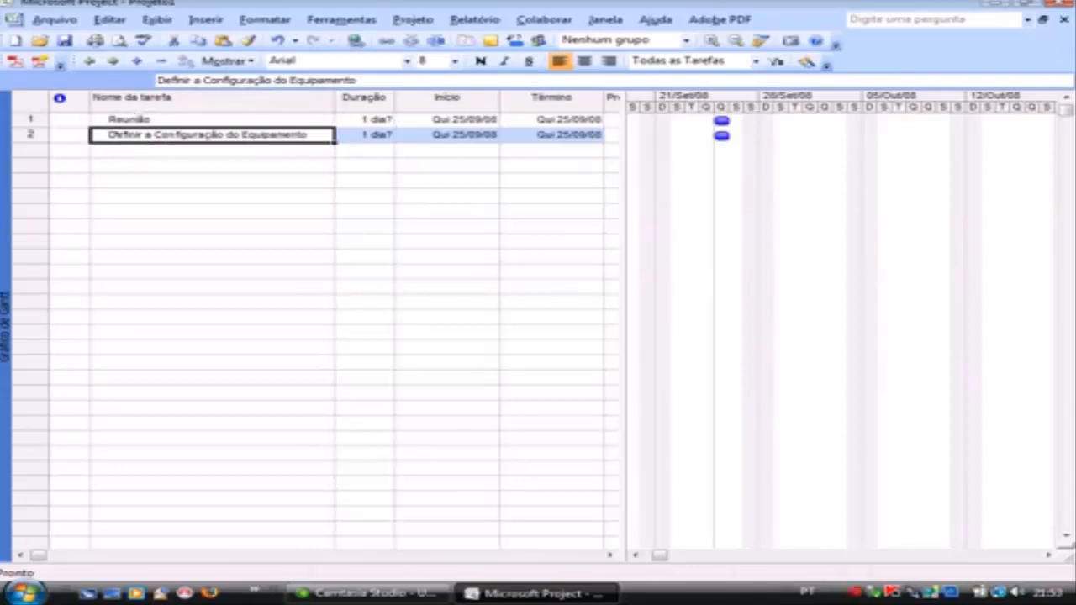
left_click(120, 150)
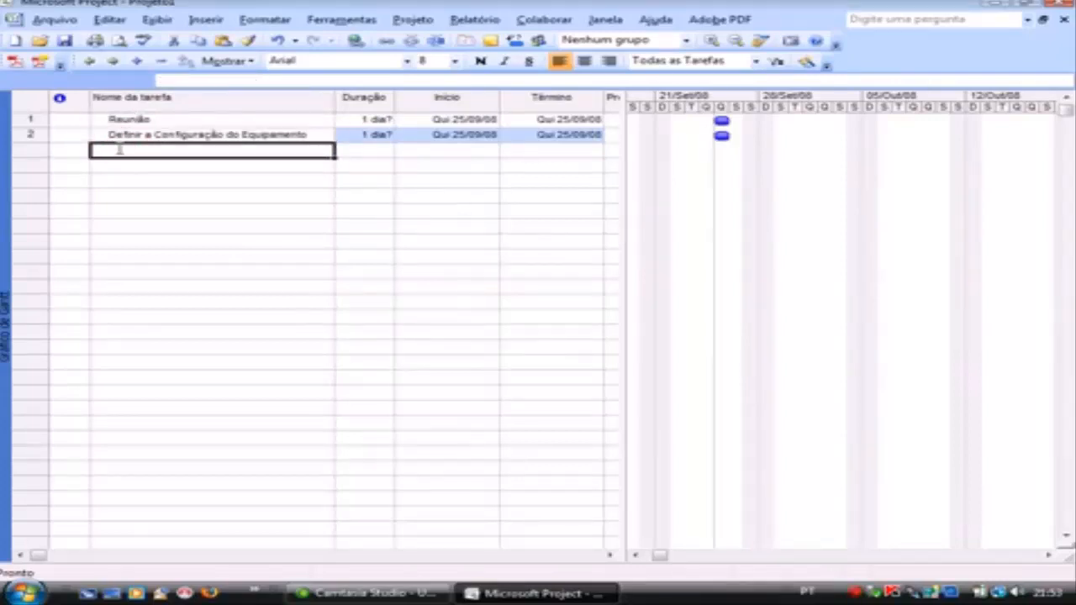
type("Ajustar a")
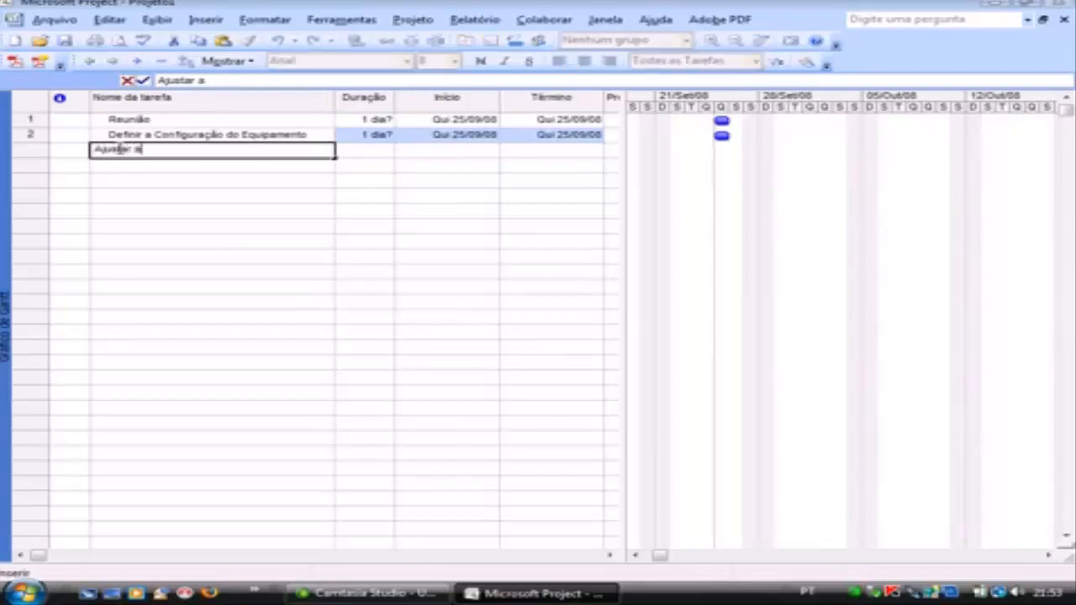
type("o Cust")
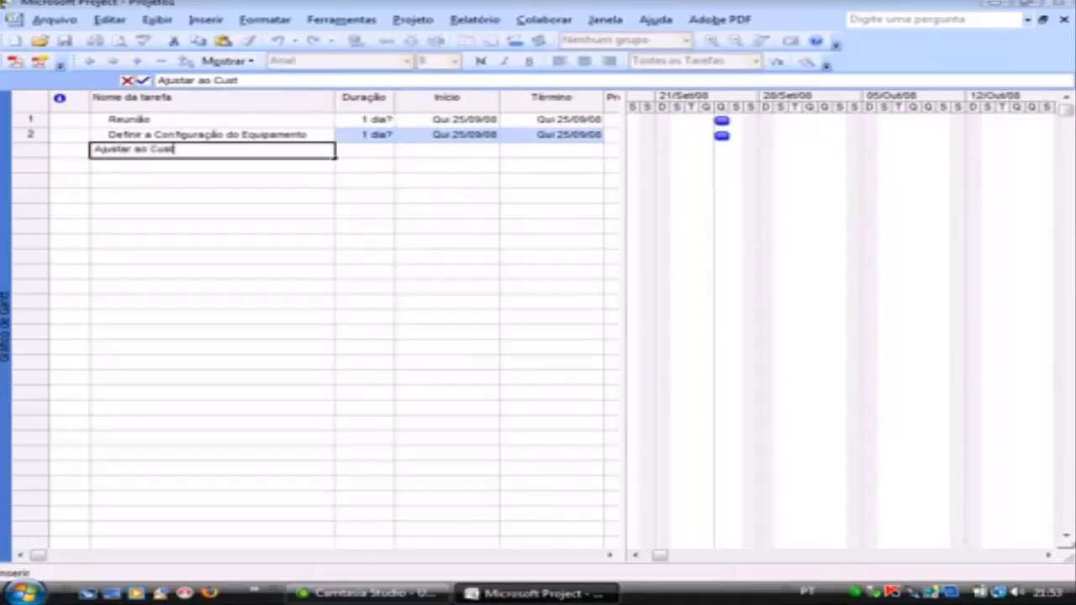
type("o/benefício")
key("Return")
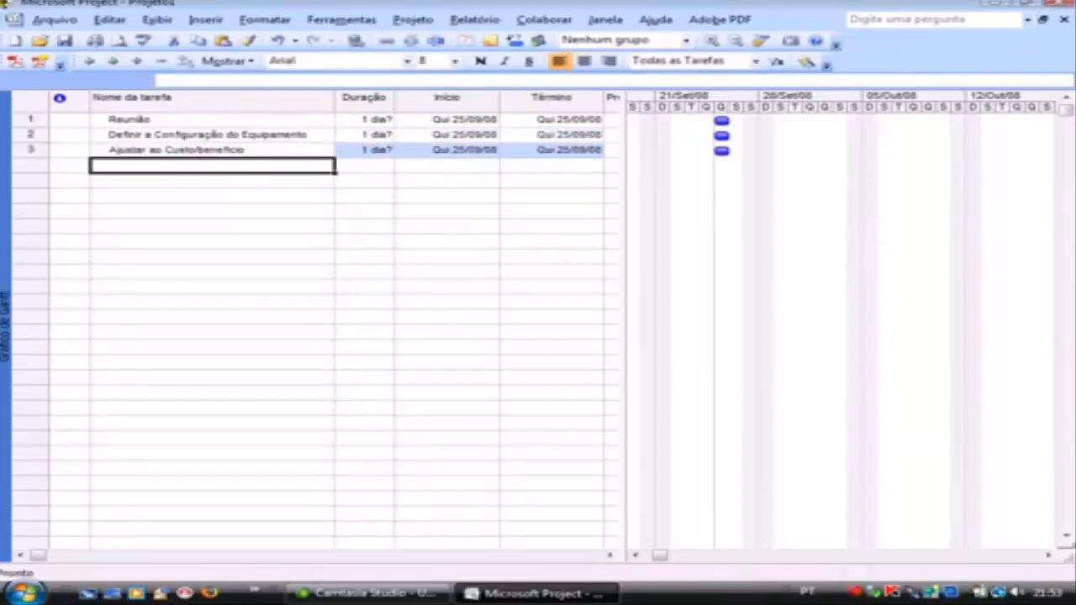
Step: Edit the third task's name in its task information to read "Ajustar ao Custo / benefício", with spaces around the slash
double_click(200, 149)
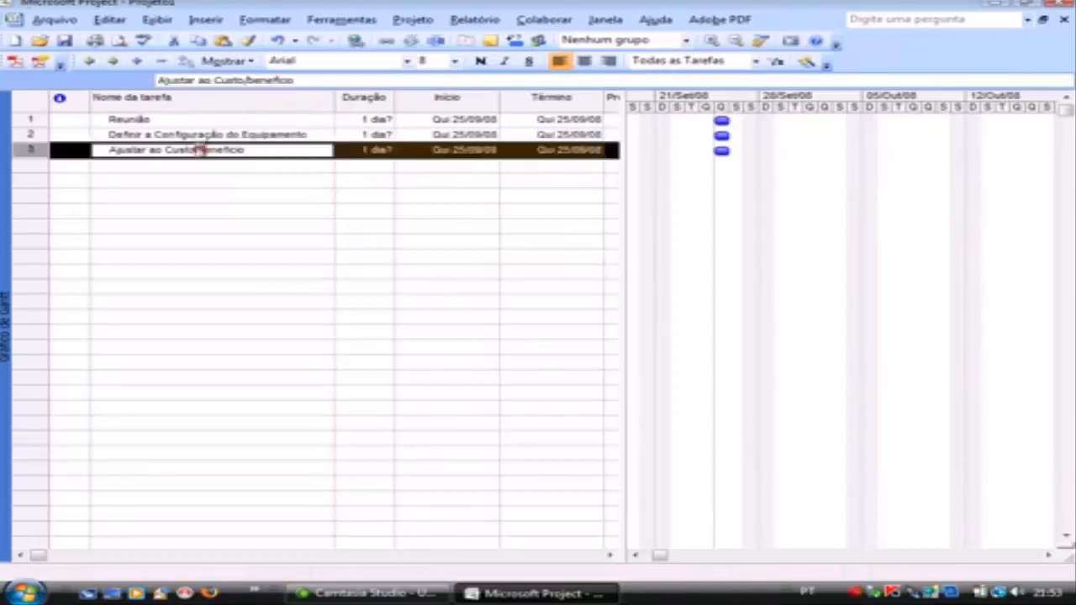
left_click(287, 210)
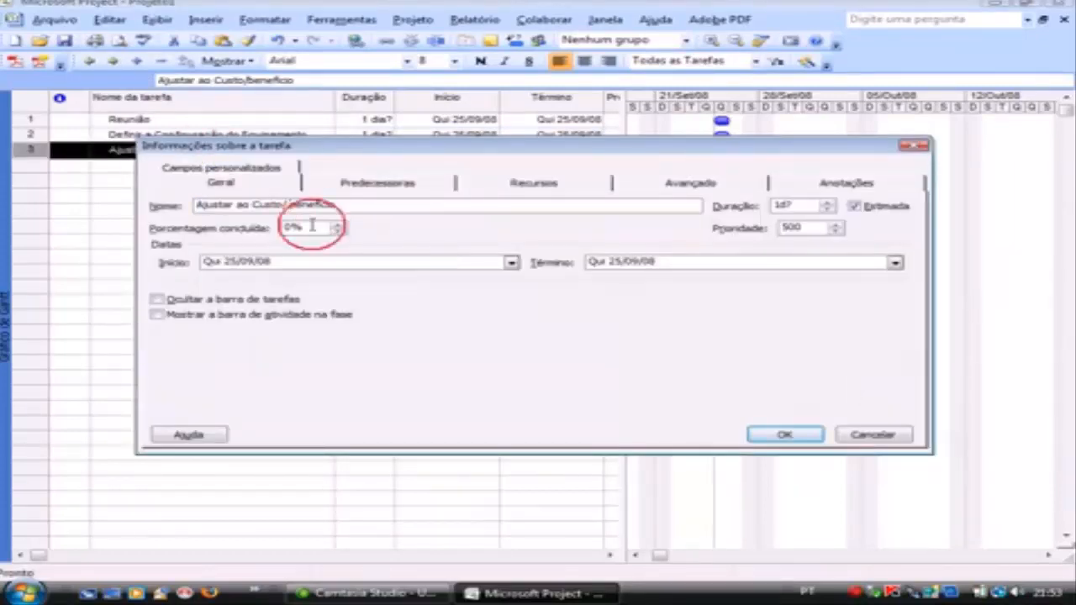
left_click(284, 208)
type("/")
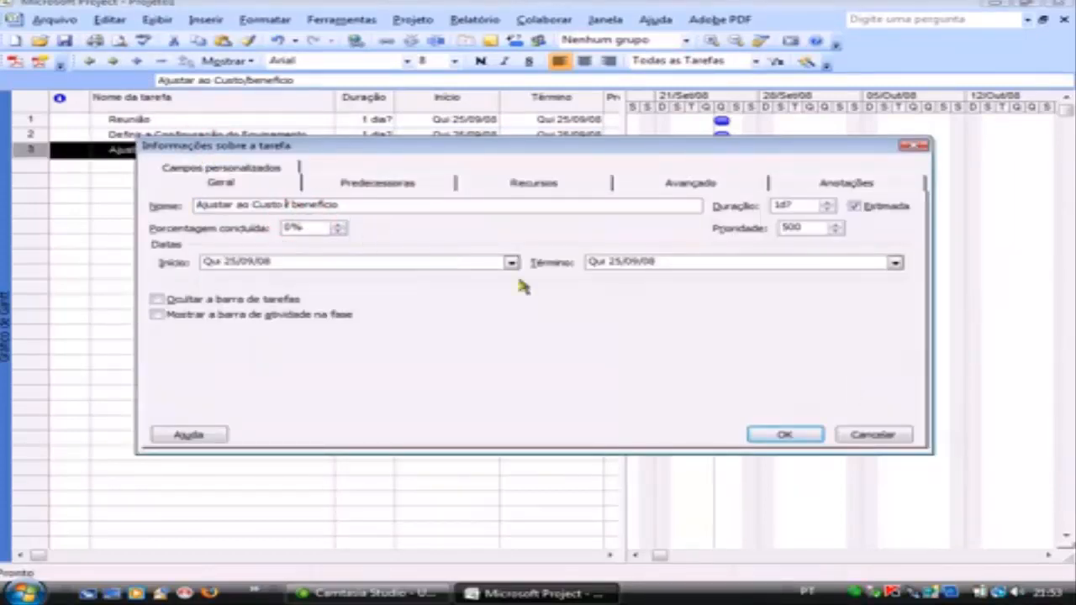
left_click(784, 434)
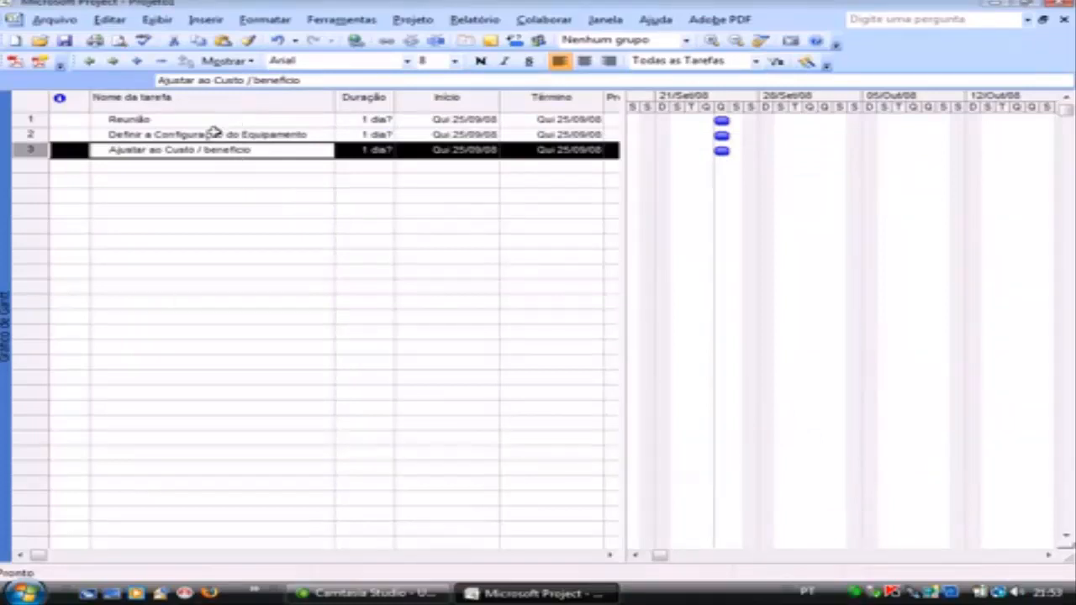
Step: Run a spelling check on the project and dismiss the completion message
left_click(212, 178)
left_click(144, 41)
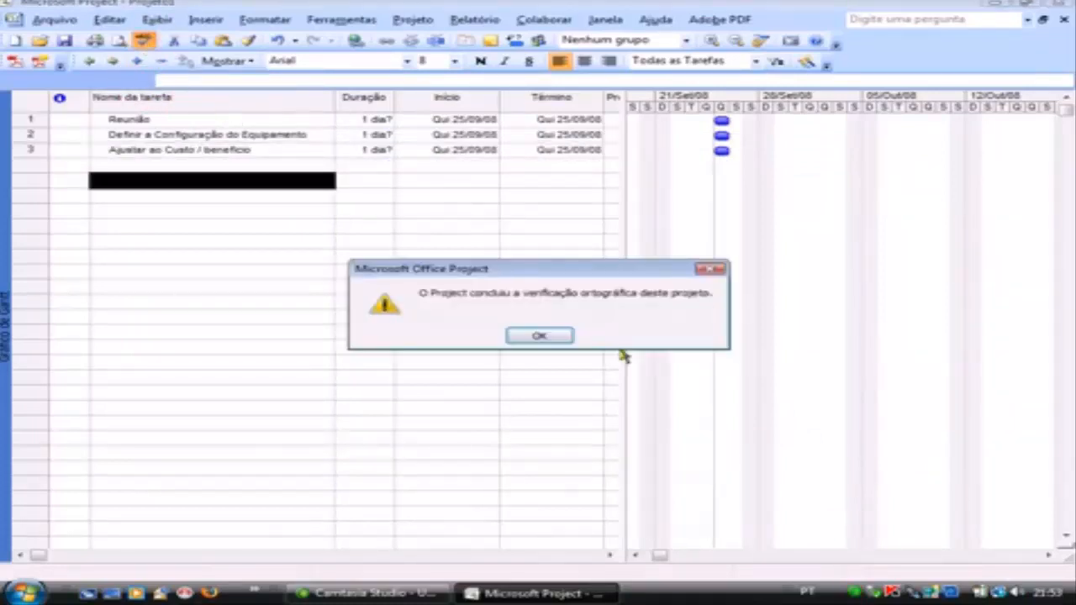
left_click(539, 334)
Step: Add a fourth task named "Cotação junto aos fornecedores" below the cost/benefit adjustment task
left_click(170, 167)
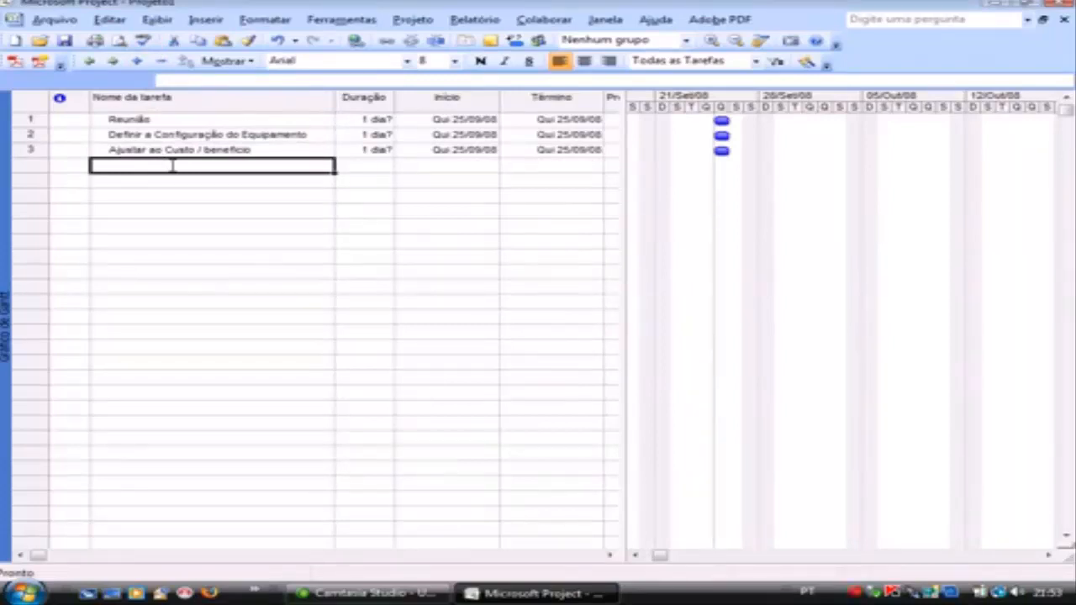
type("Cota")
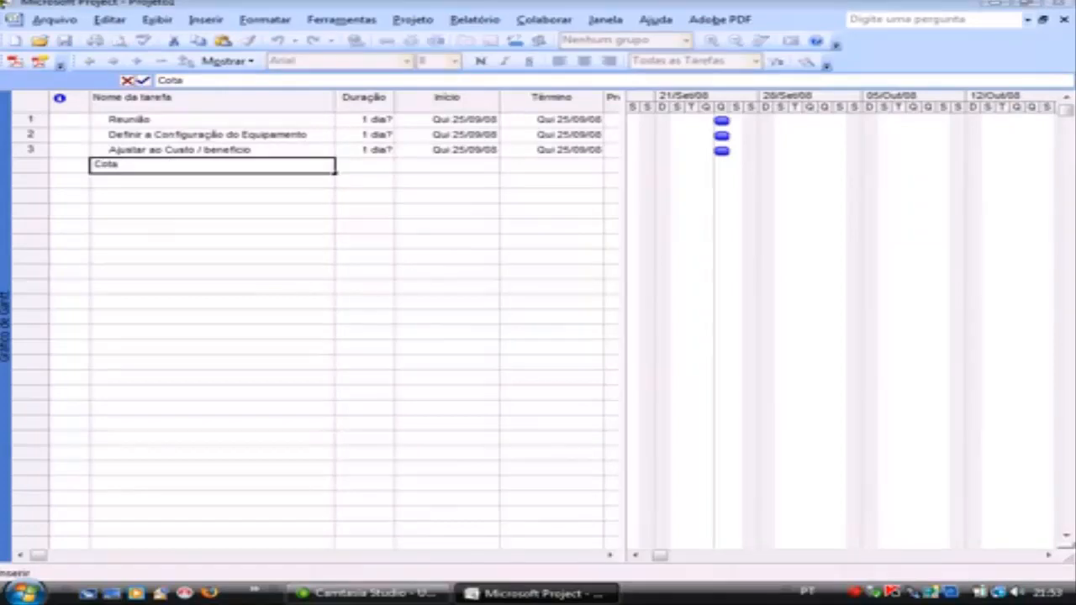
type("ção junto aos")
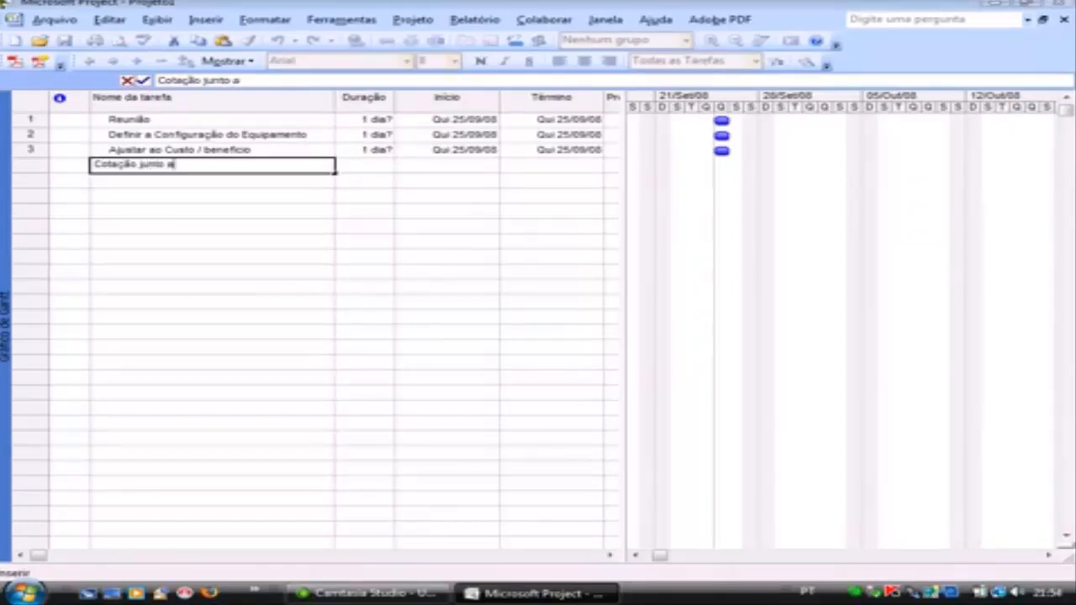
type(" forne")
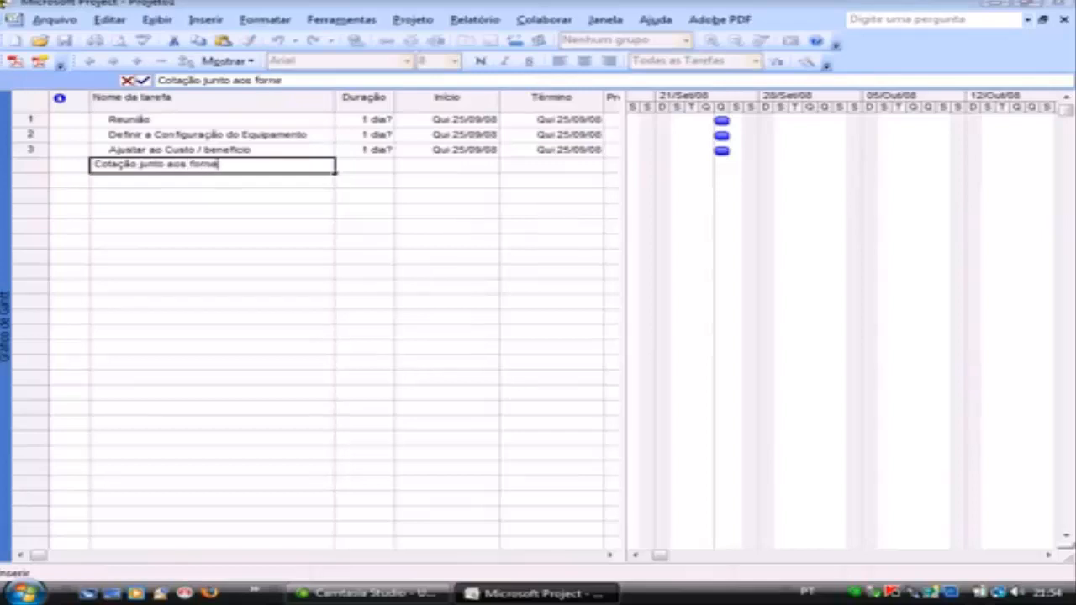
type("cedores")
key("Return")
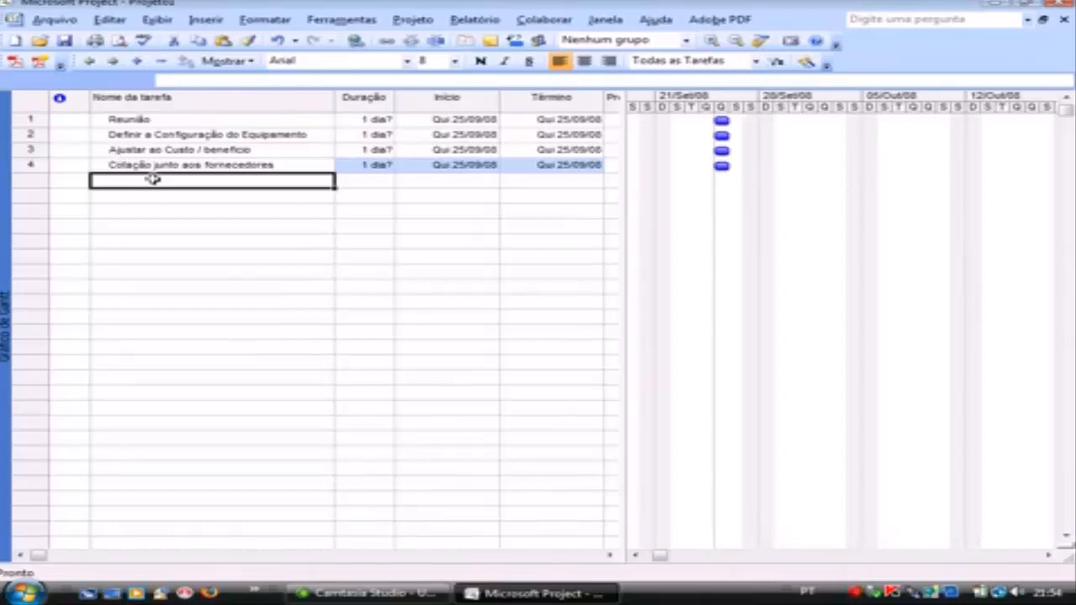
Step: Add a fifth task named "Definir o Preço do Computador" below the supplier quotation task
type("Definir")
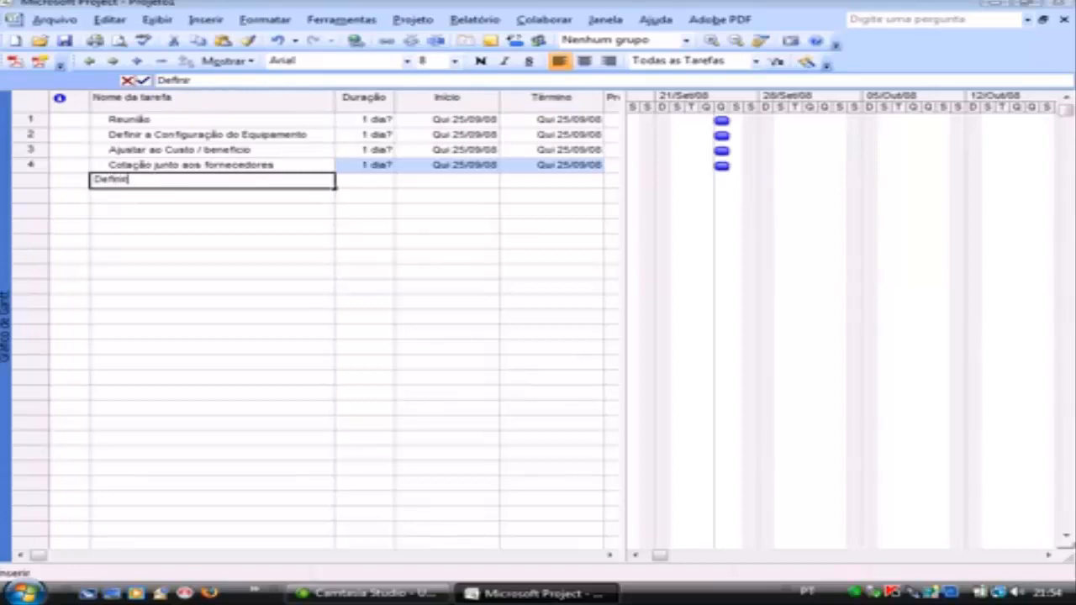
type(" o Pre")
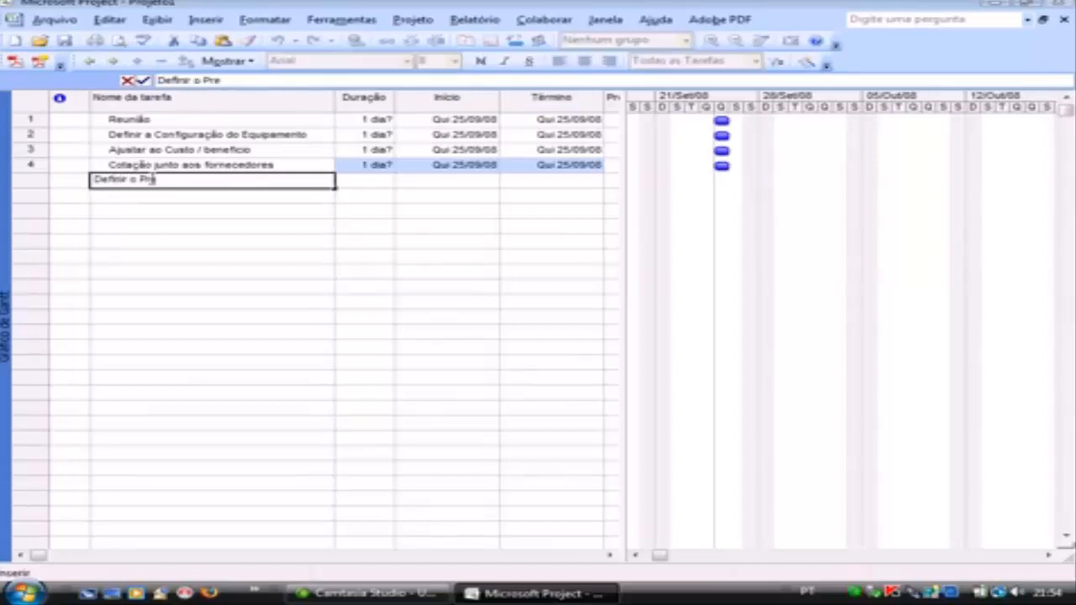
type("ço do Computador")
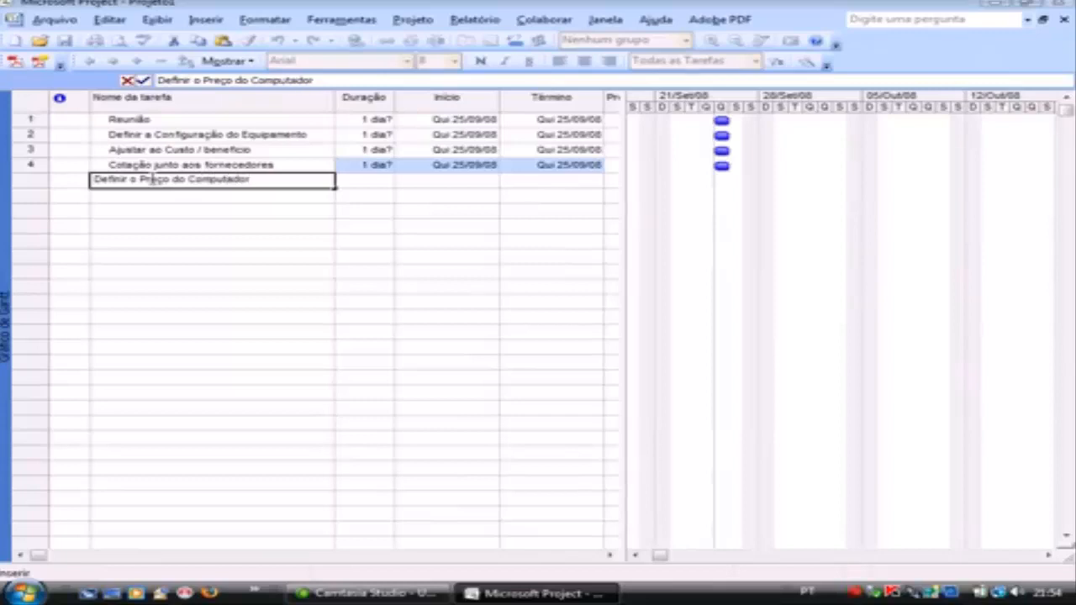
key("Return")
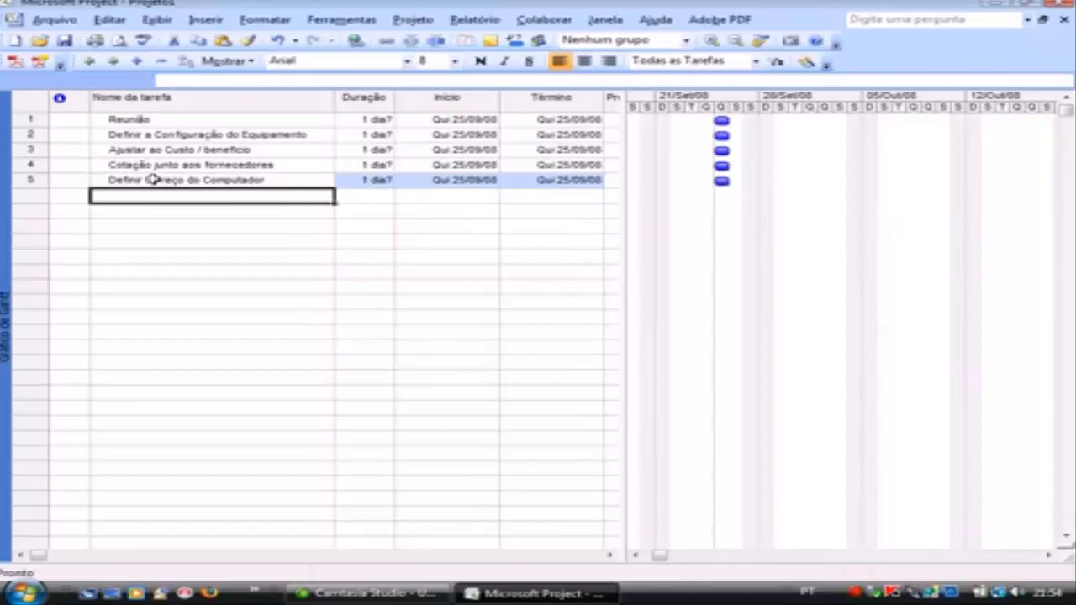
Step: Add a sixth task named "Elaborar a Proposta de Venda" below the computer pricing task
type("E")
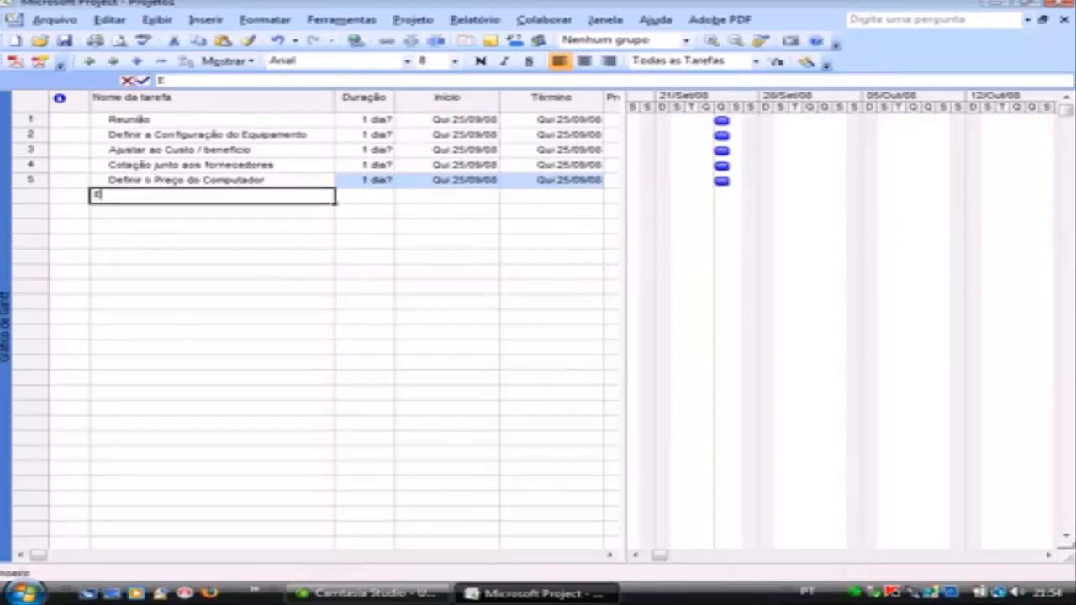
type("laborar ")
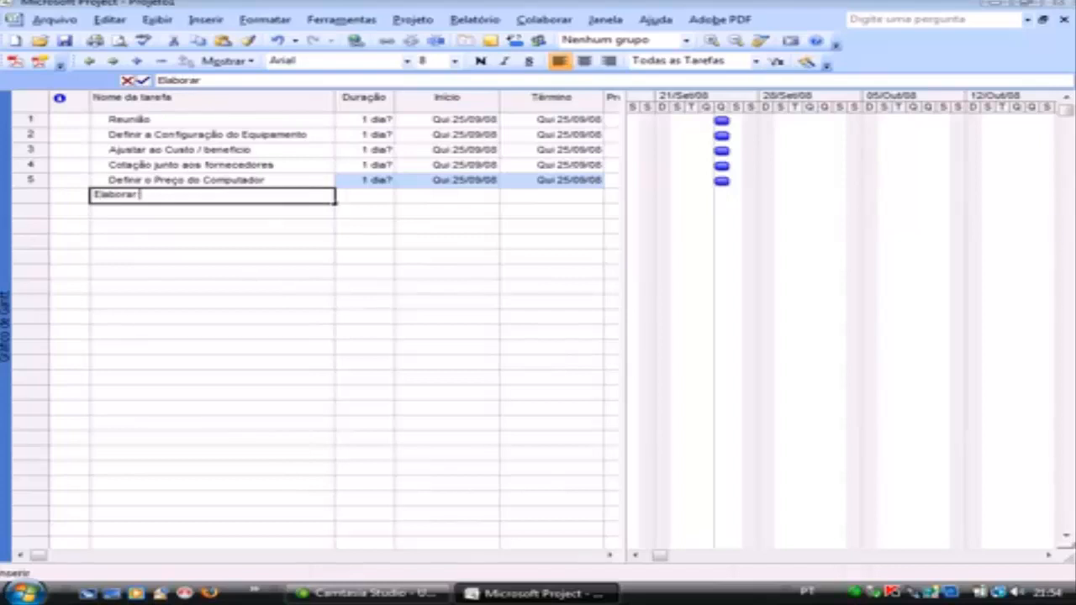
type("a Pro")
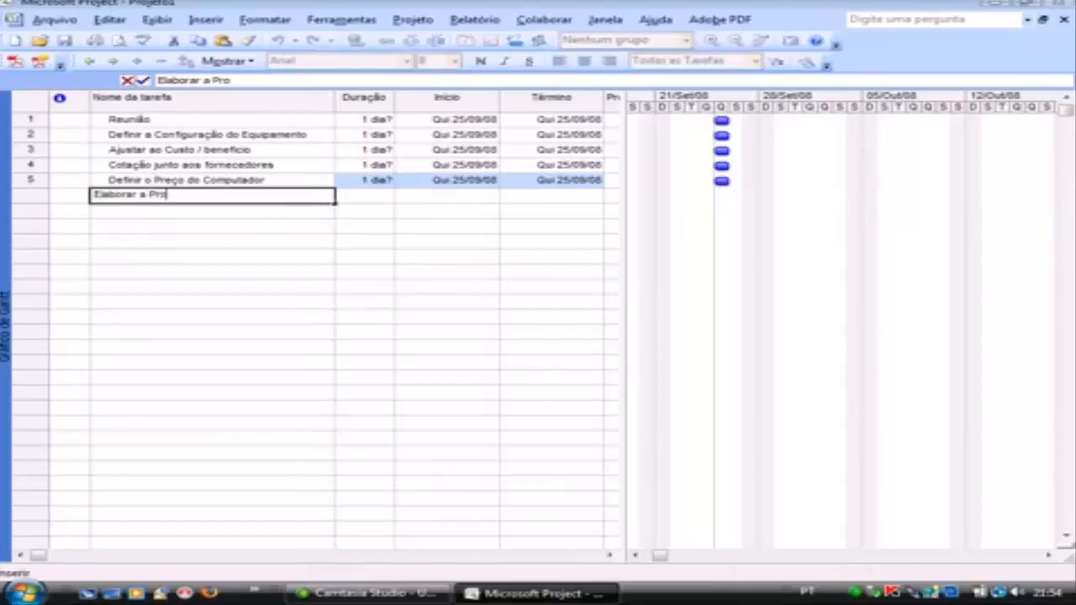
type("posta de Venda")
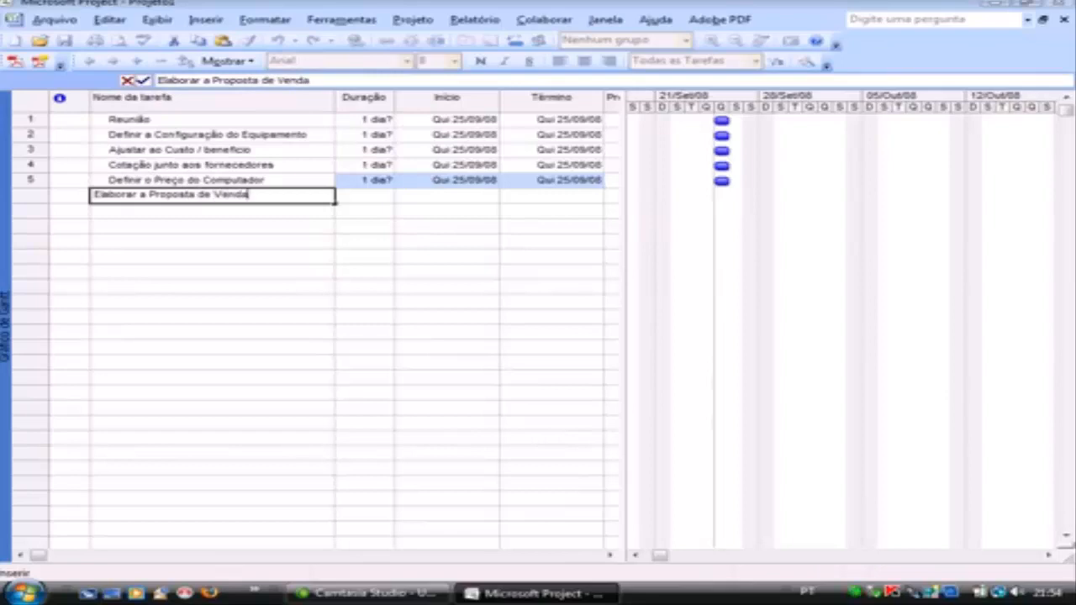
key("Return")
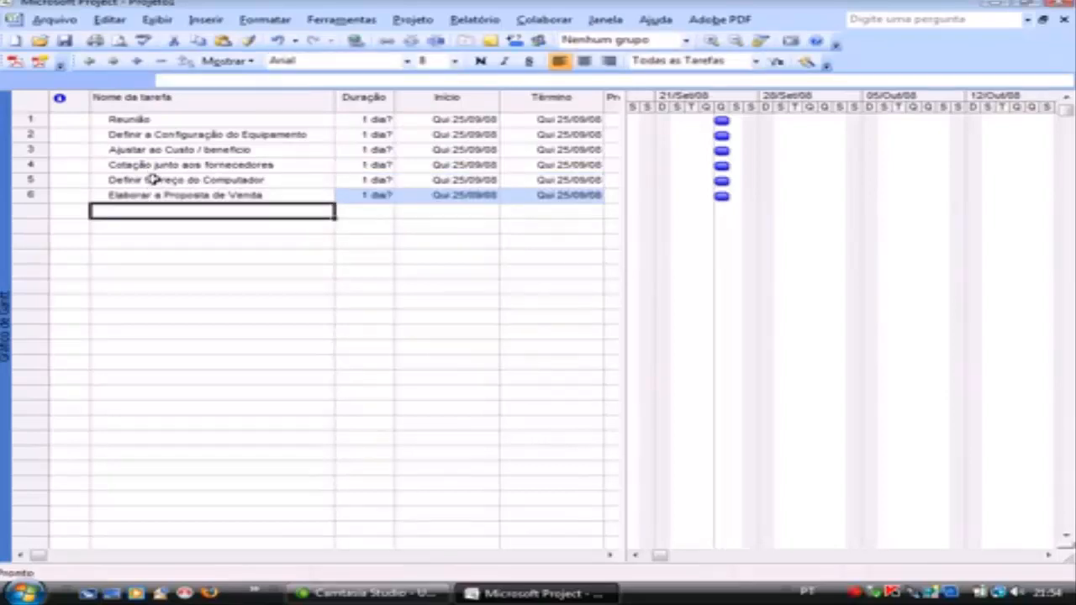
Step: Add a seventh task named "Proposta Aceita?" below the sales proposal task
type("Pro")
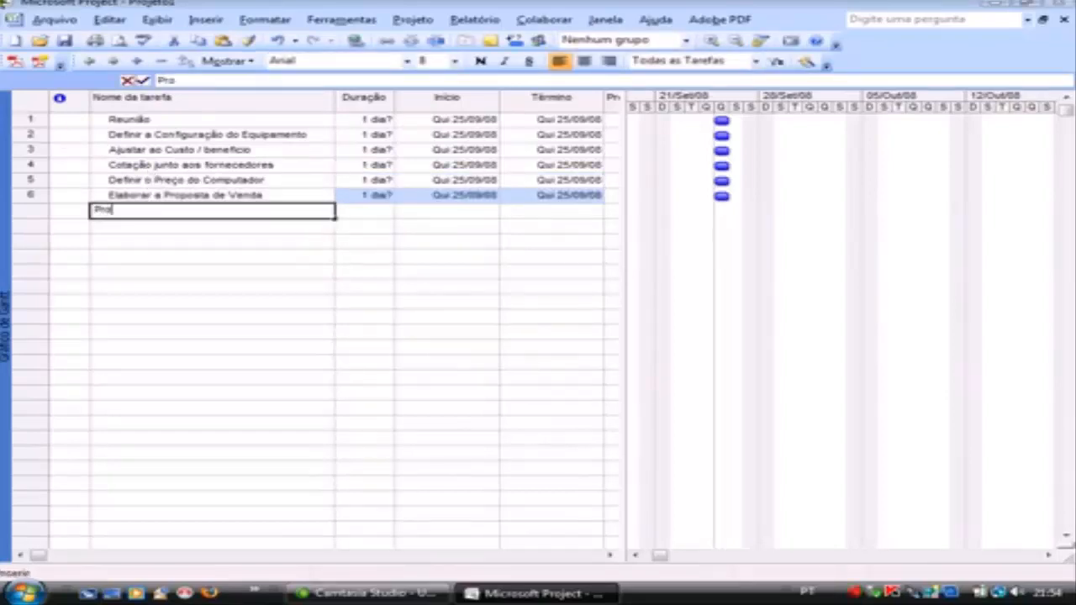
type("posta")
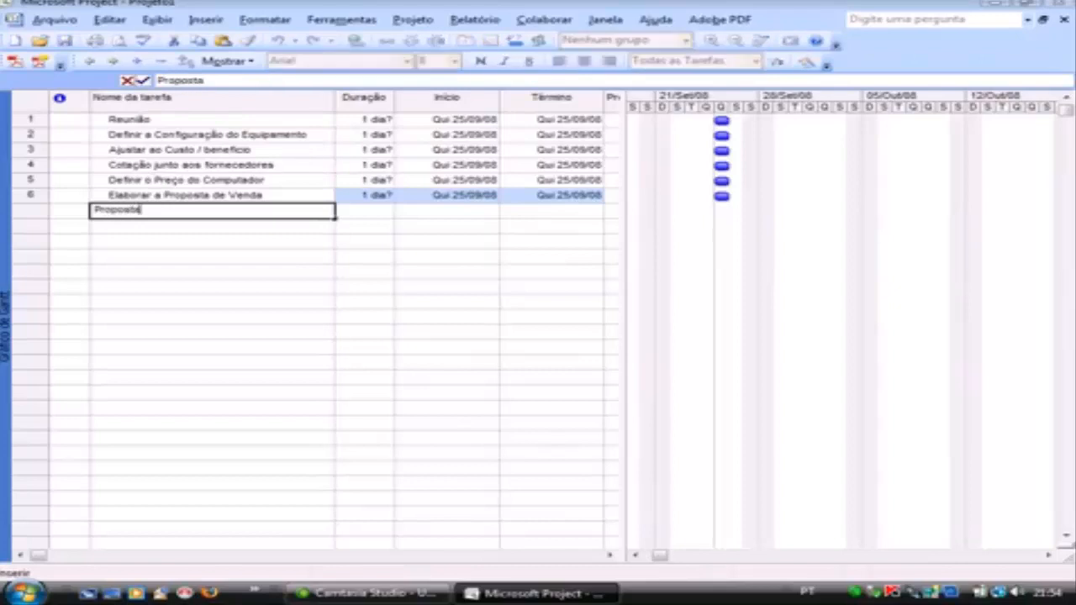
type(" Aceita")
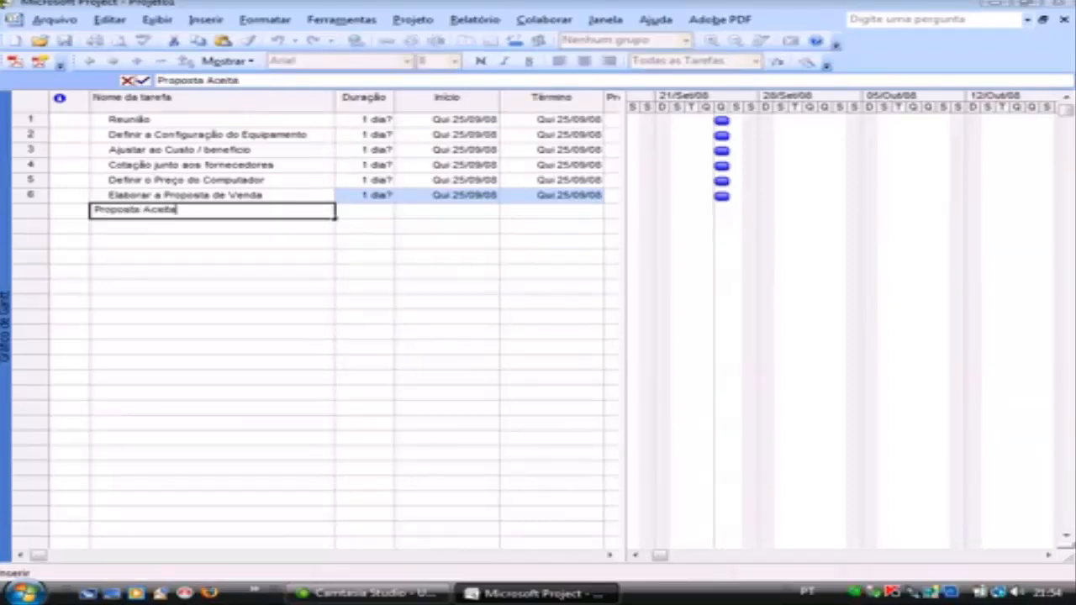
type("?")
key("Return")
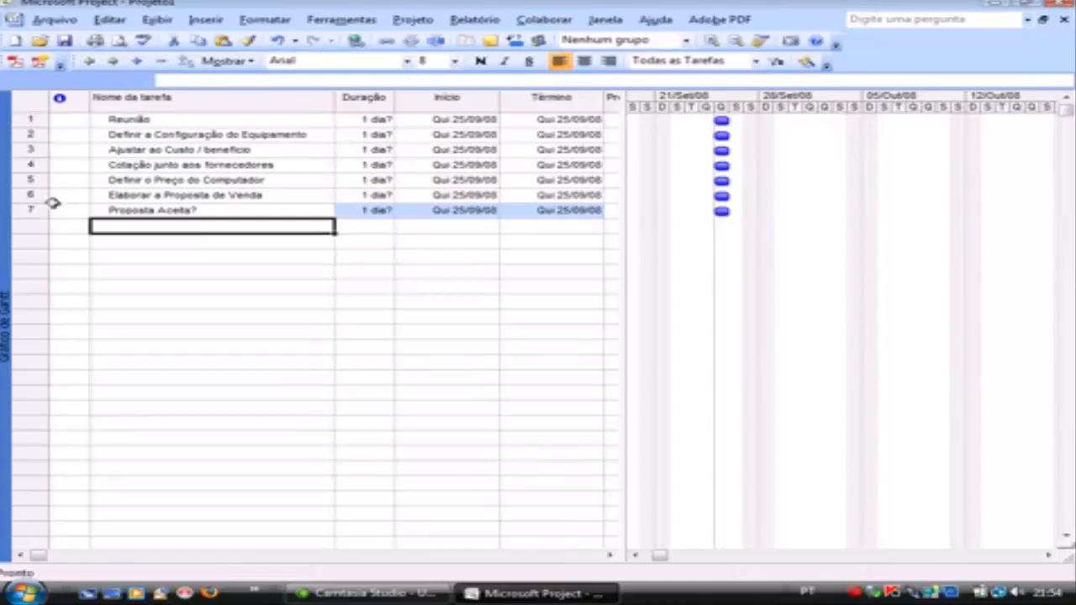
left_click(143, 134)
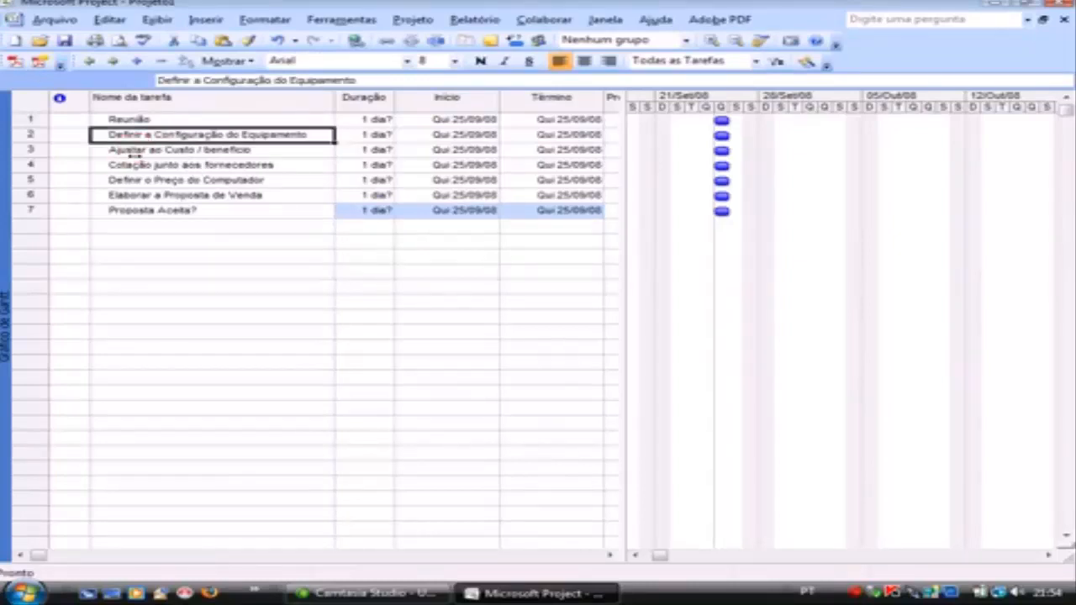
left_click(135, 149)
left_click(135, 165)
left_click(135, 180)
left_click(139, 195)
left_click(134, 210)
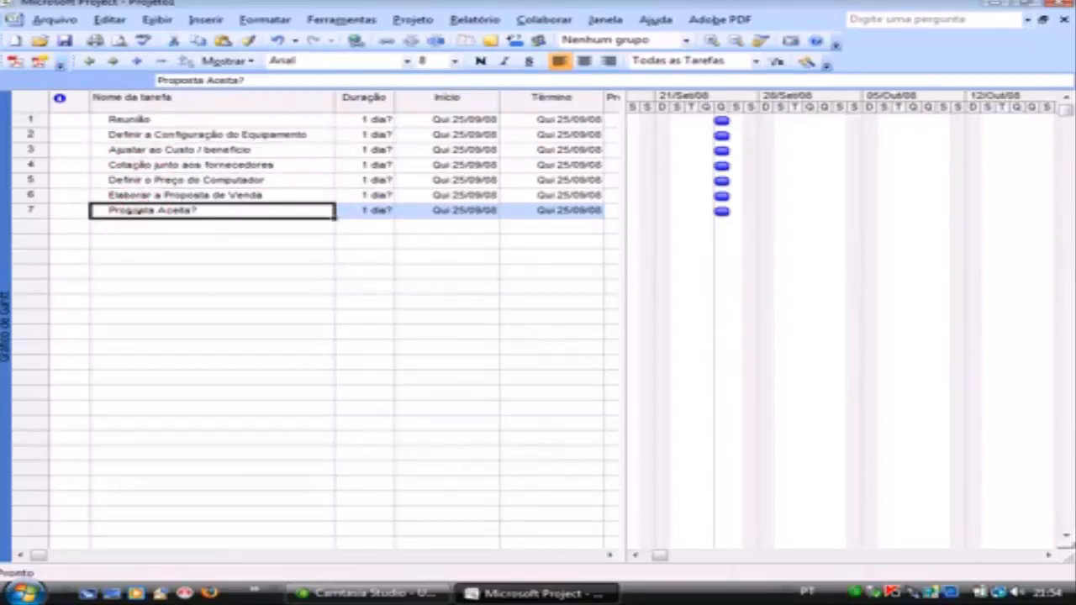
Step: Add an eighth task named "Comprar os Equipamentos / Peças" below the proposal acceptance task
left_click(152, 228)
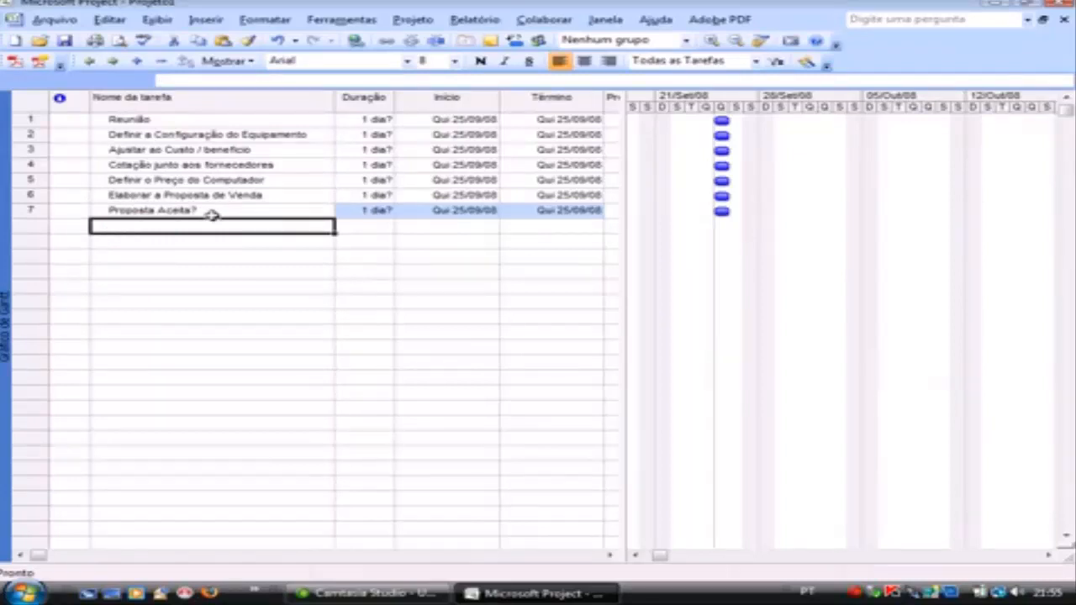
type("C")
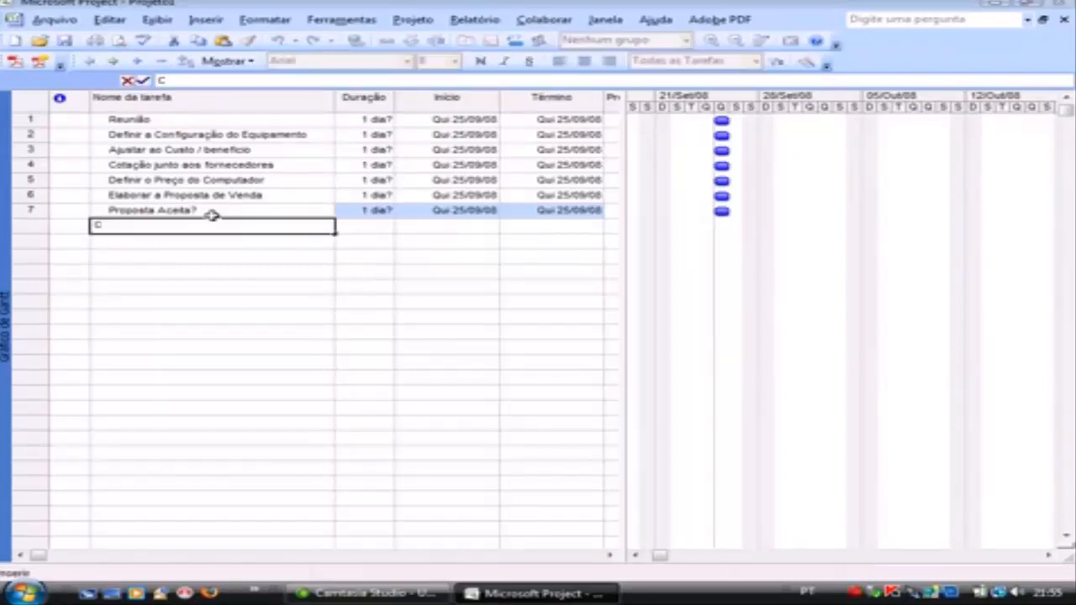
type("omparar")
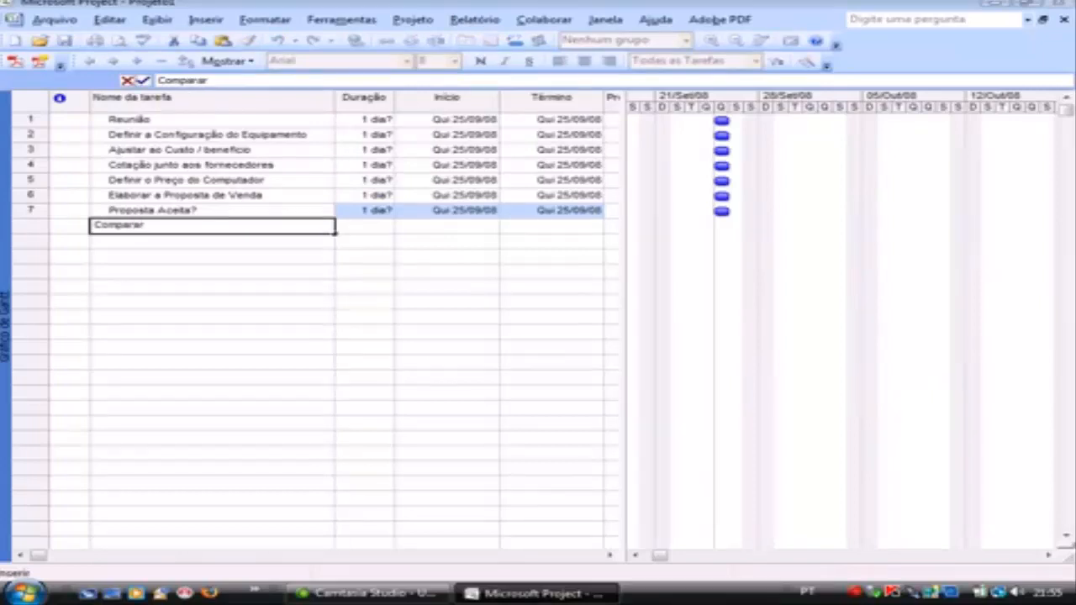
key("BackSpace")
key("BackSpace")
key("BackSpace")
key("BackSpace")
key("BackSpace")
type("prar os E")
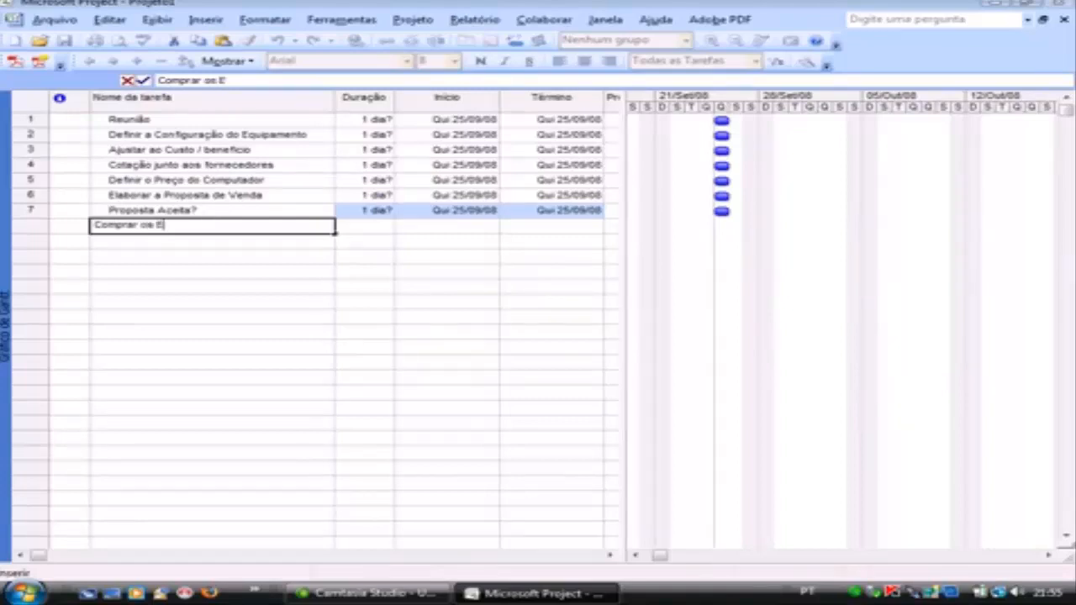
type("quipamen")
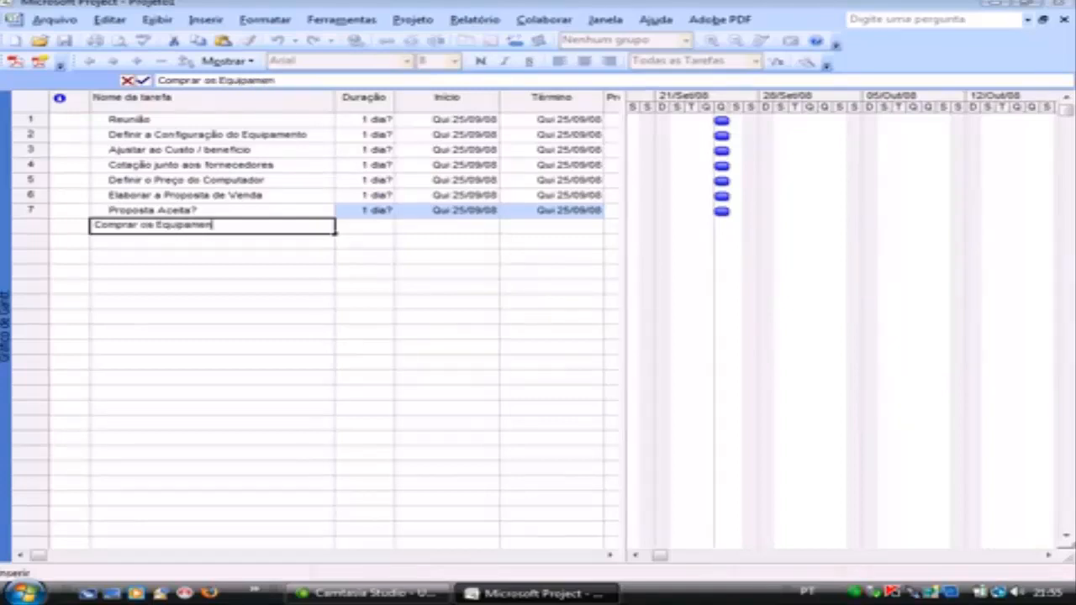
type("tos / Peças")
key("Return")
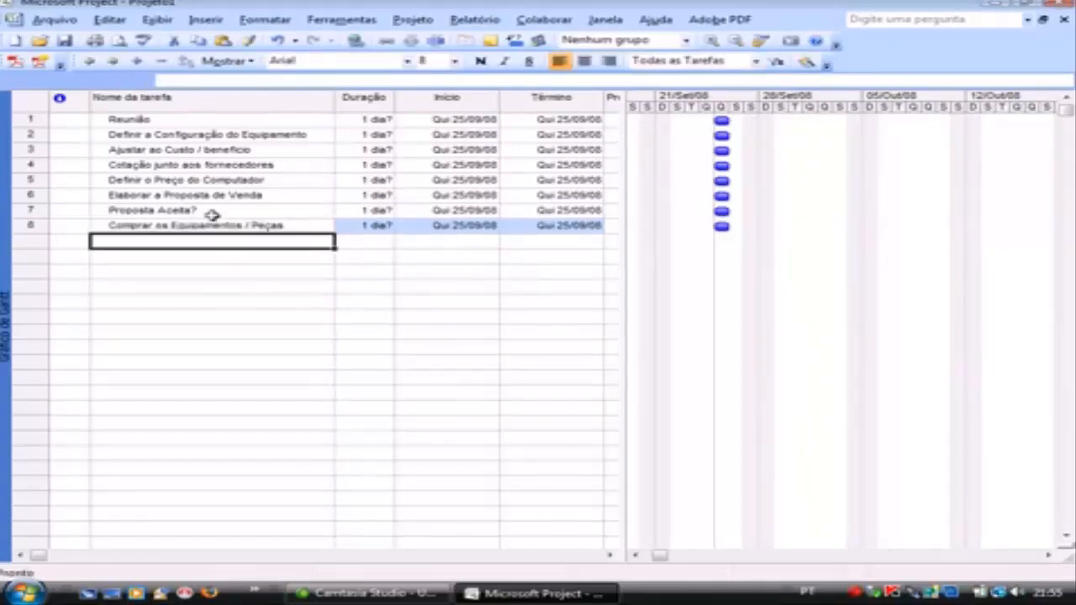
Step: Add a ninth task named "Montar o Computador" below the equipment and parts purchase task
type("Montar")
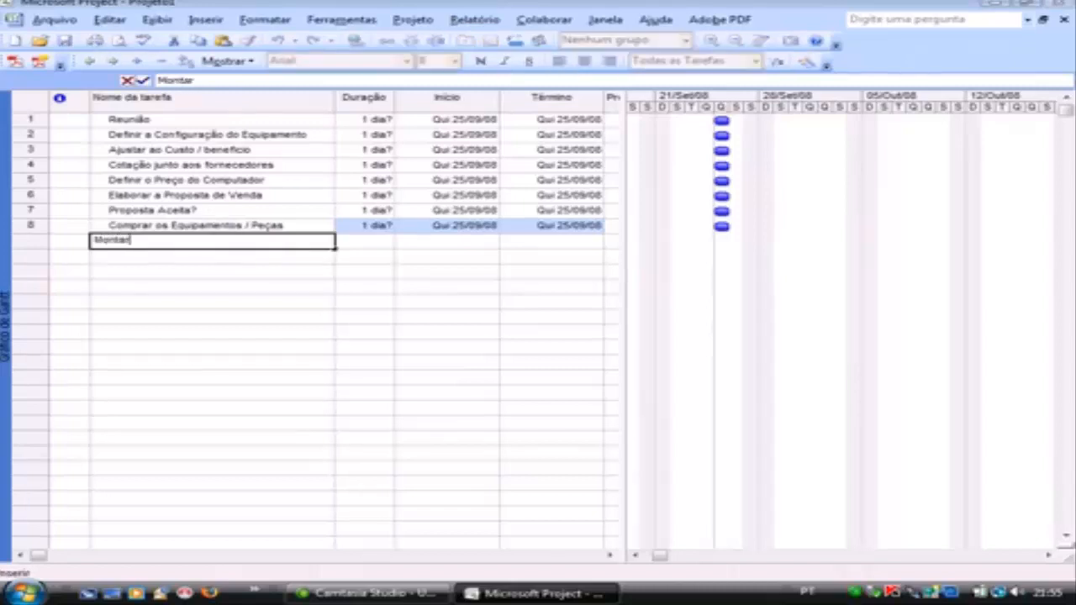
type(" o Comp")
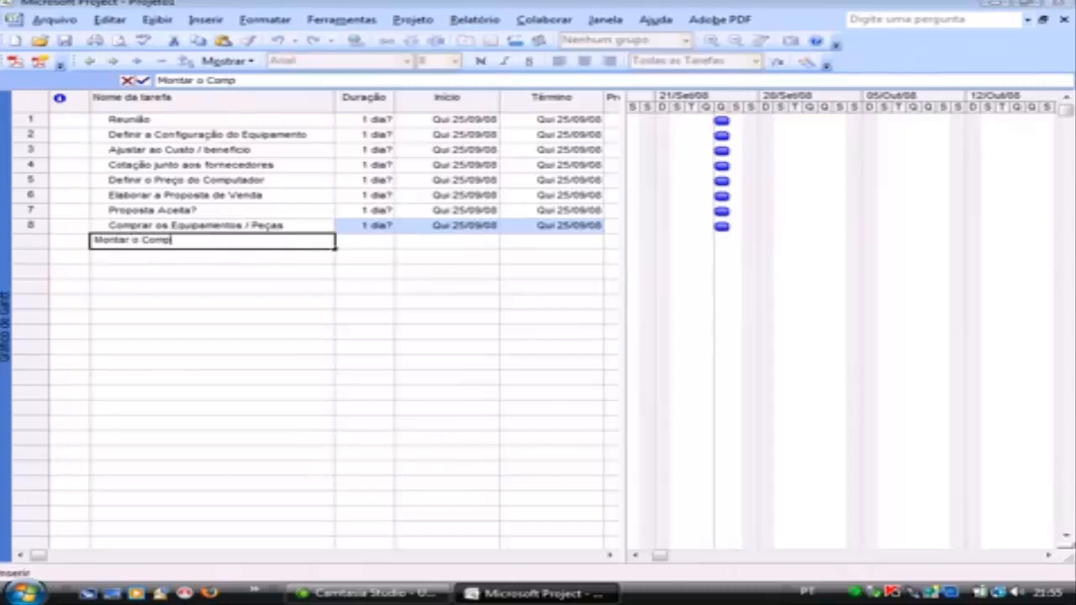
type("utador")
key("Return")
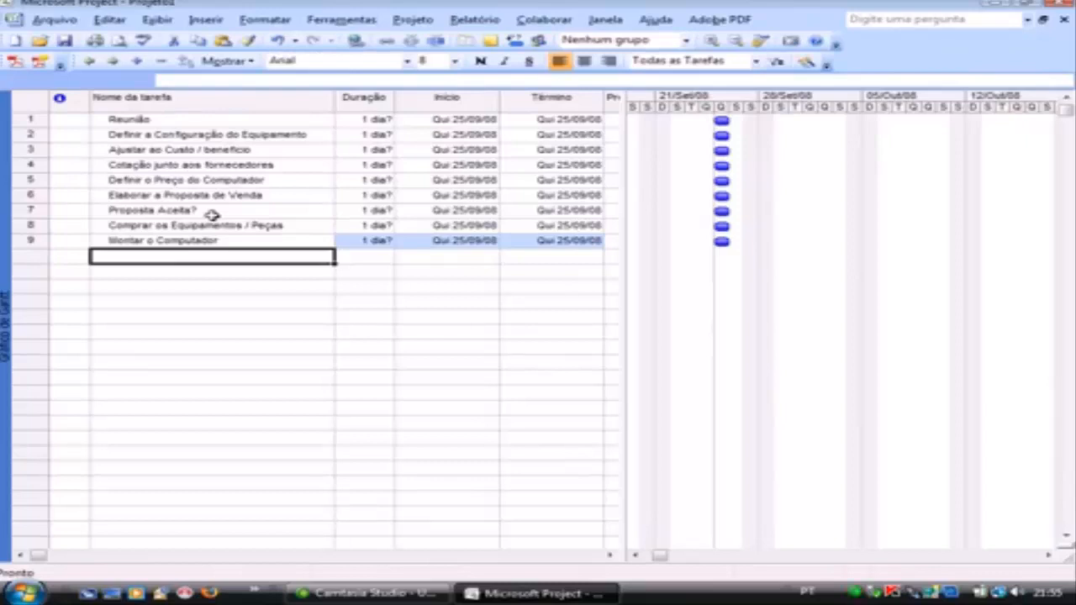
Step: Add a tenth task named "Configuar o SETUP" below the computer assembly task
type("Configuar")
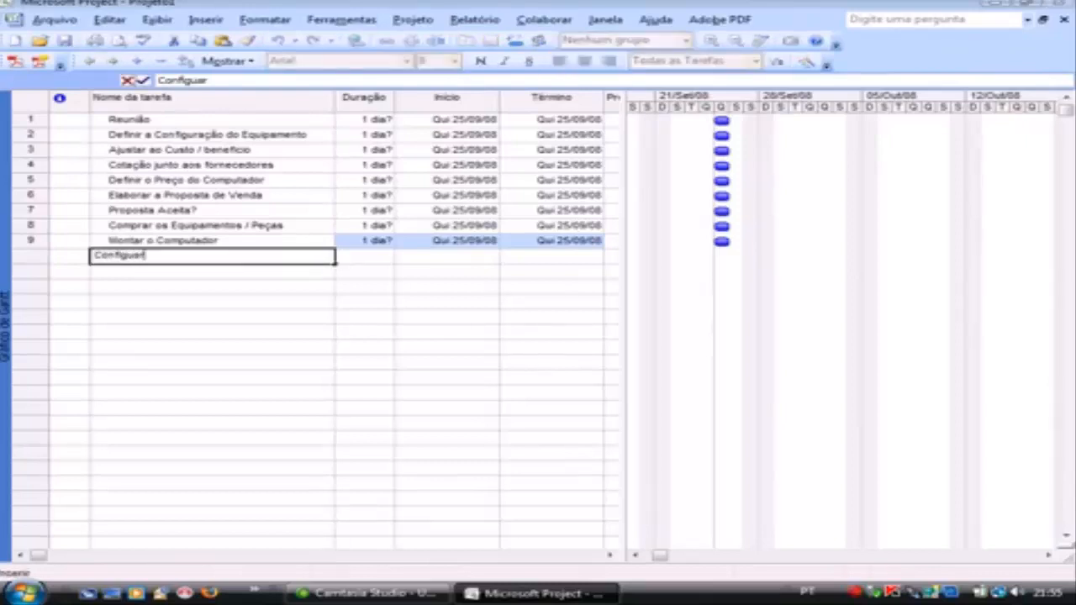
type("a")
key("BackSpace")
type("o SETUP")
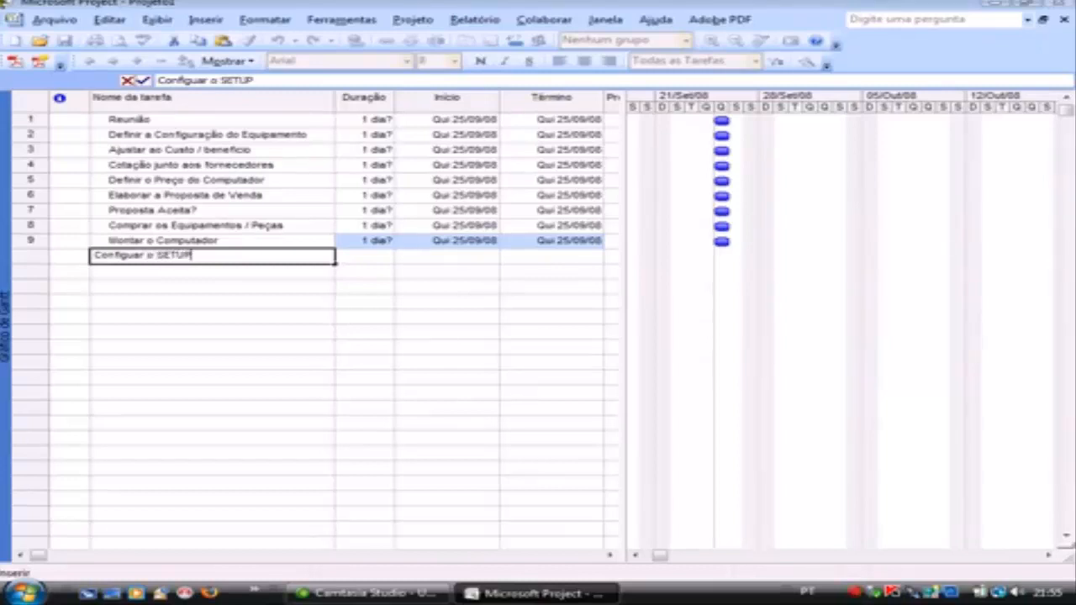
key("Return")
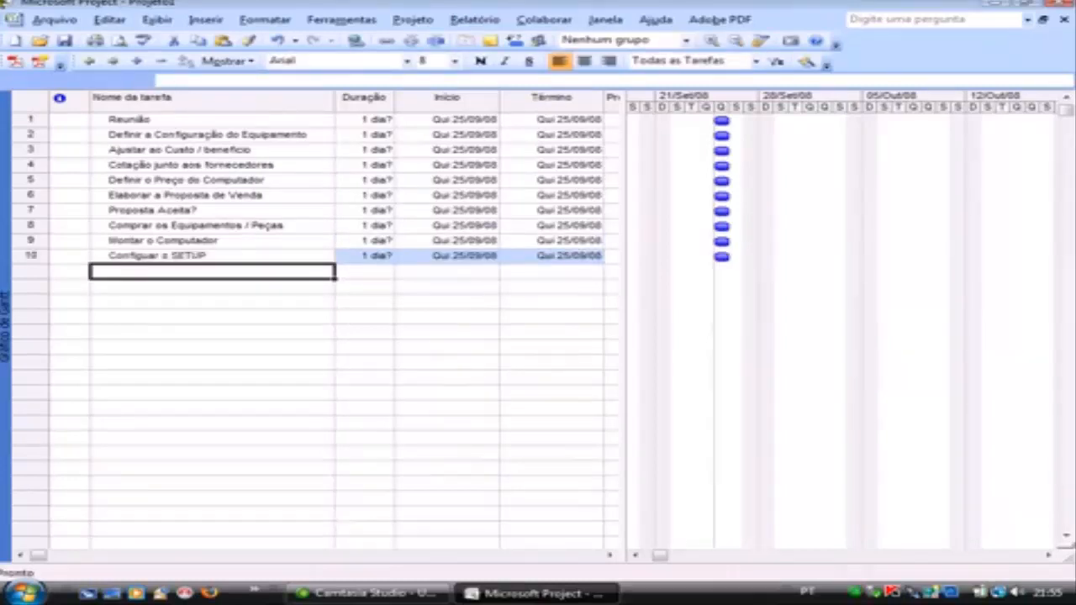
Step: Add an eleventh task named "Instalar o Sistema Operacional" below the SETUP configuration task
type("iNS")
key("BackSpace")
key("BackSpace")
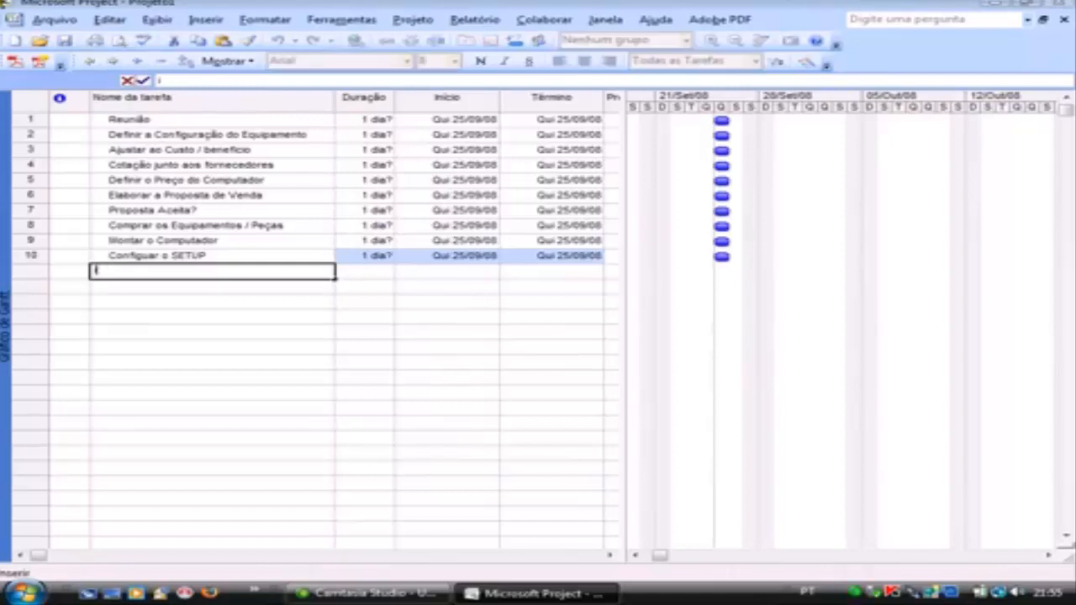
type("Instalar ")
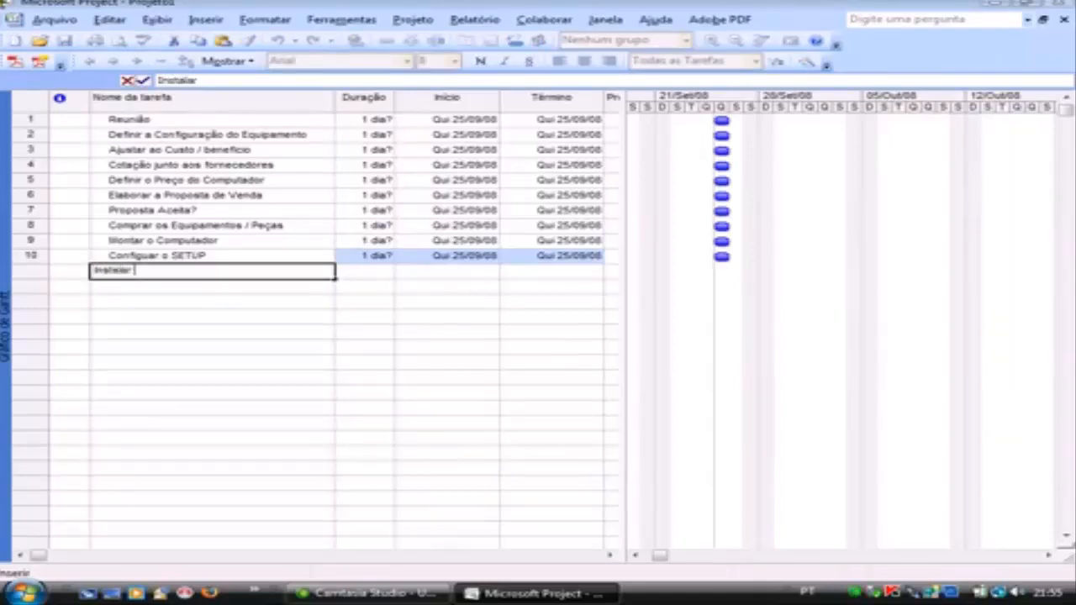
type("o Sistema O")
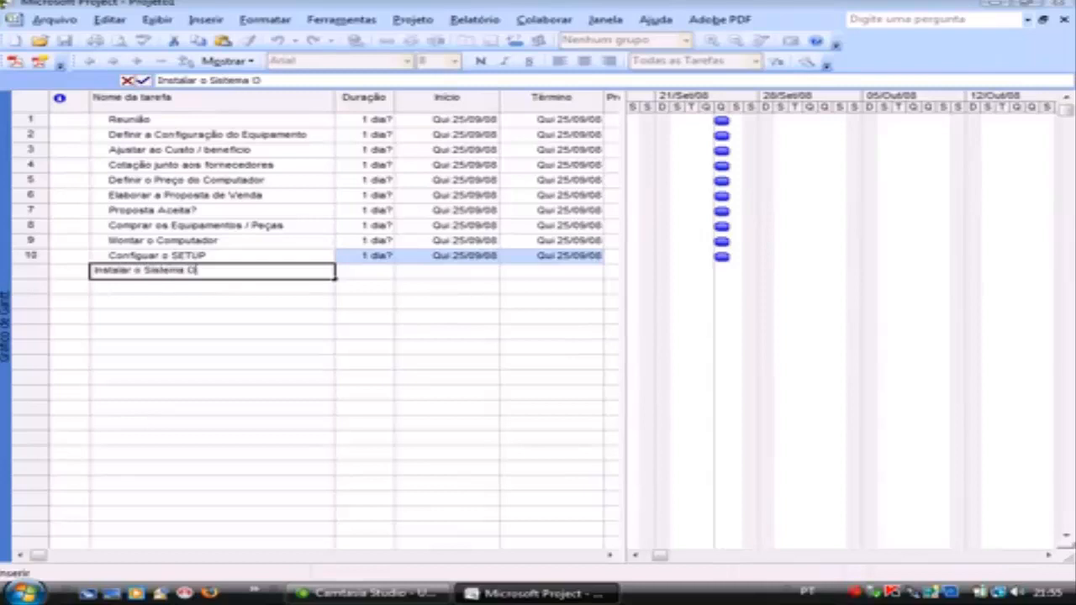
type("peracional")
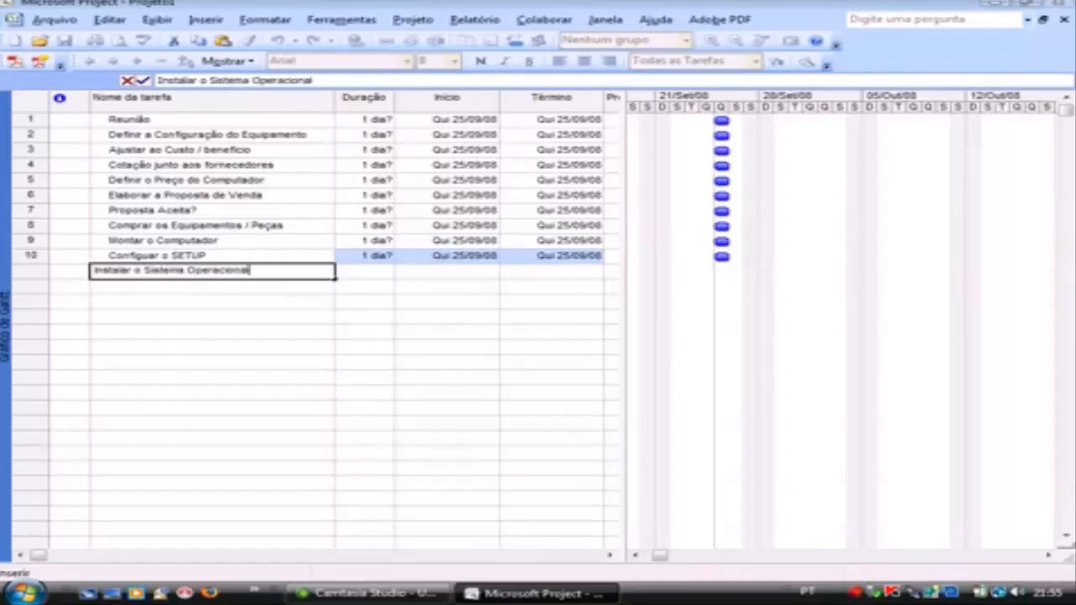
key("Return")
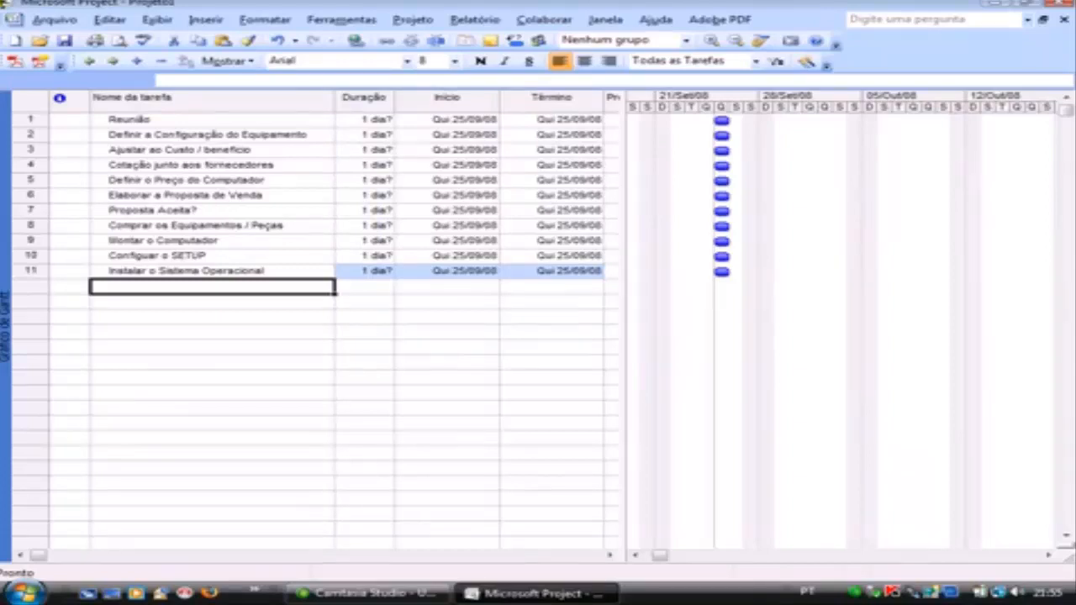
Step: Extend the operating system installation task's name to "Instalar o Sistema Operacional \ Aplicativos"
type("In")
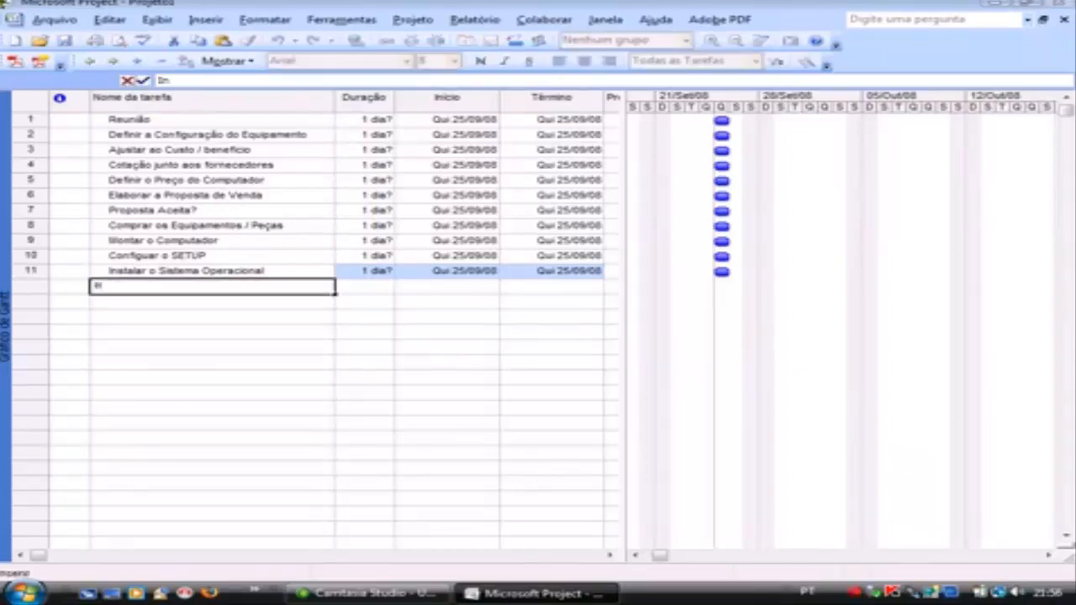
double_click(281, 271)
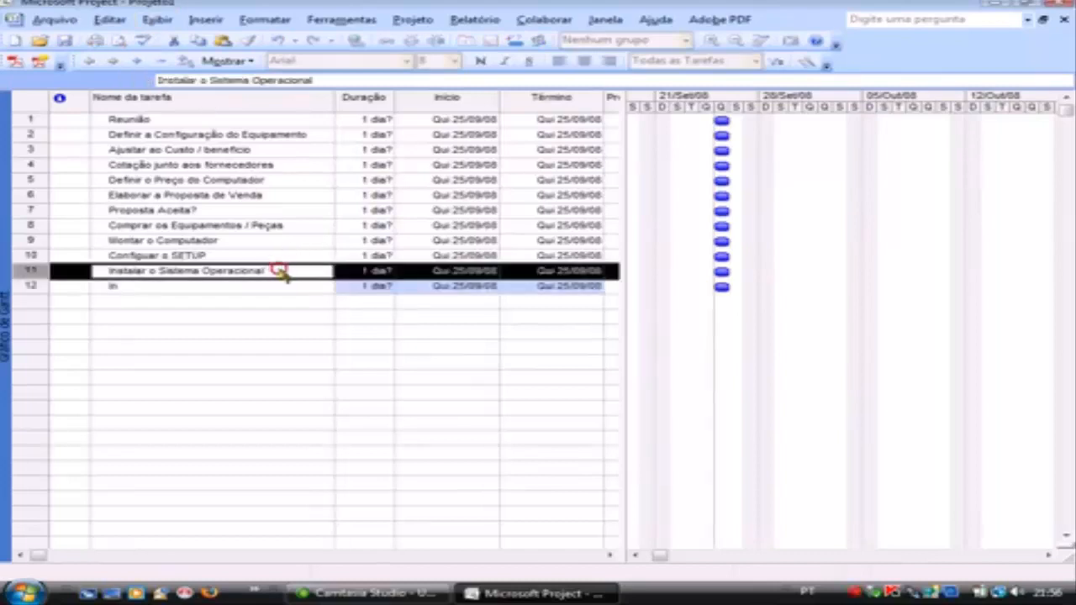
left_click(362, 205)
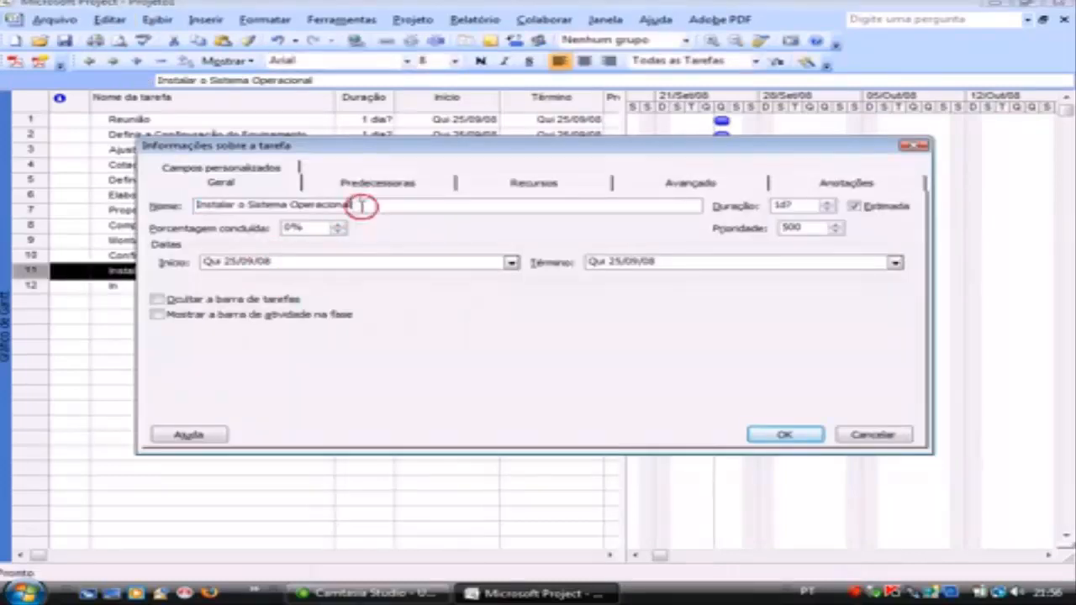
type("\\ Apl")
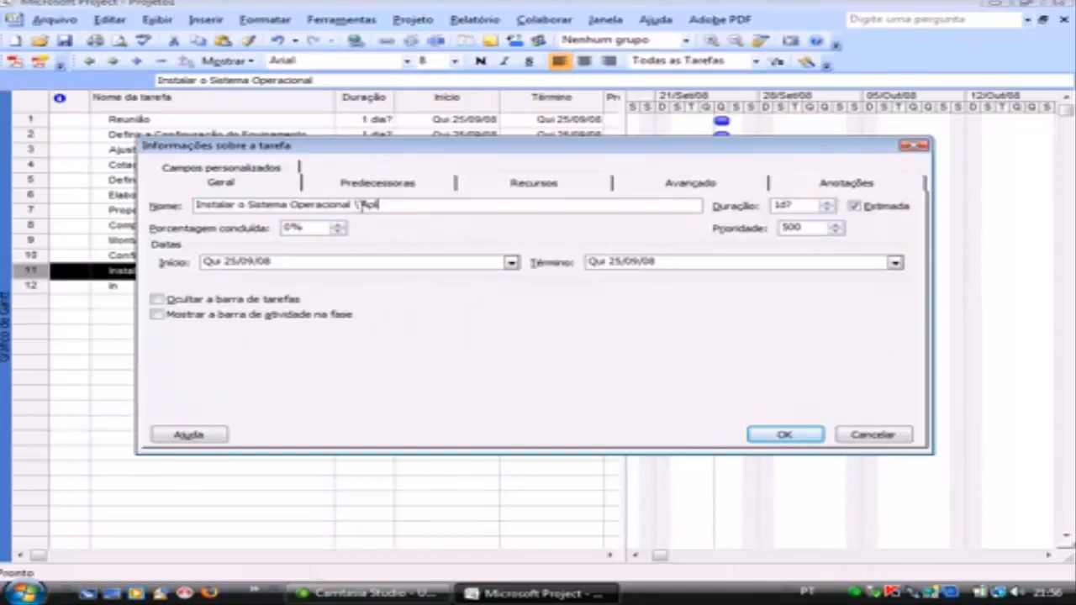
type("icativos")
left_click(779, 435)
Step: Name the twelfth task "Testar o Software", replacing the partial entry below the operating system installation task
left_click(168, 286)
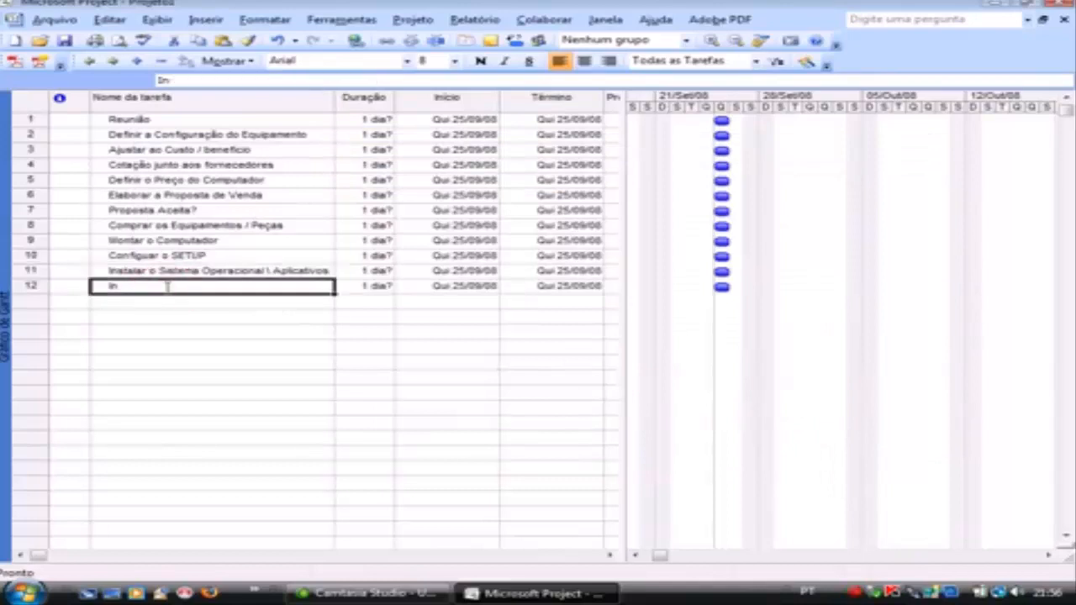
double_click(124, 287)
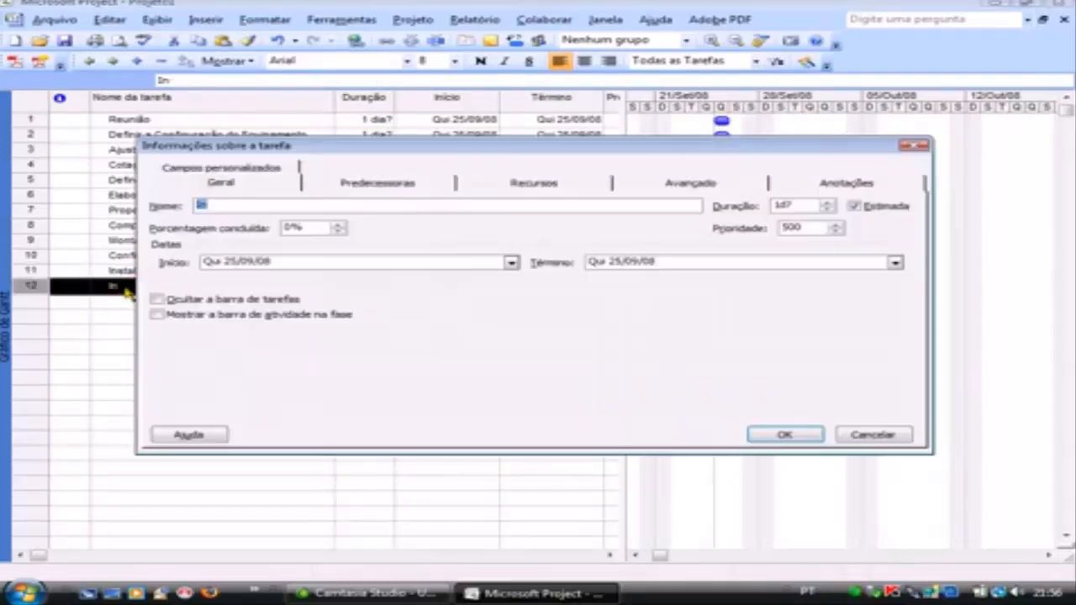
left_click(908, 433)
type("R")
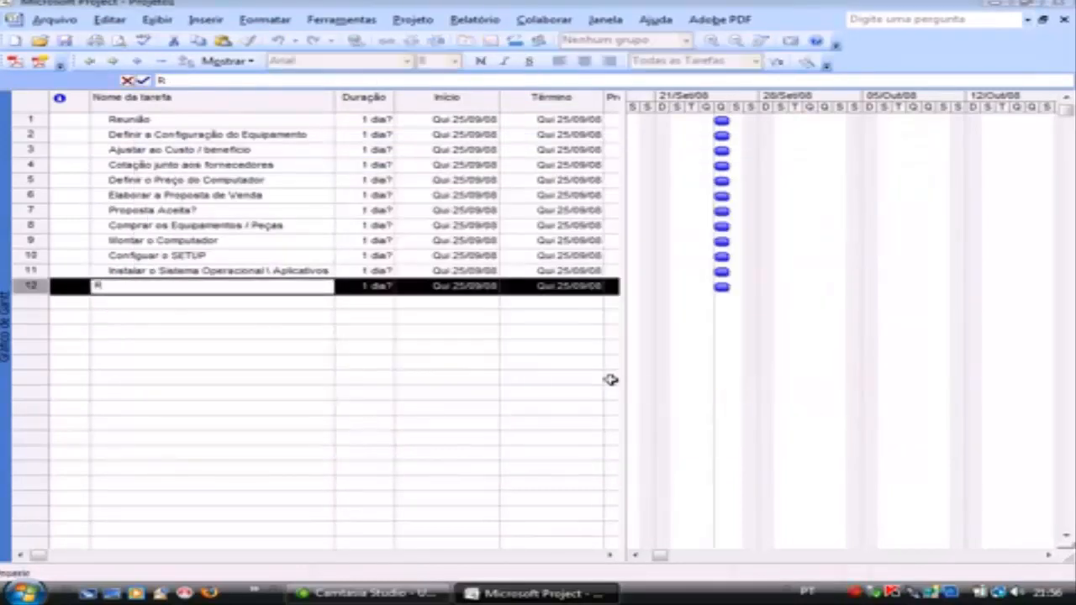
key("BackSpace")
type("Testa")
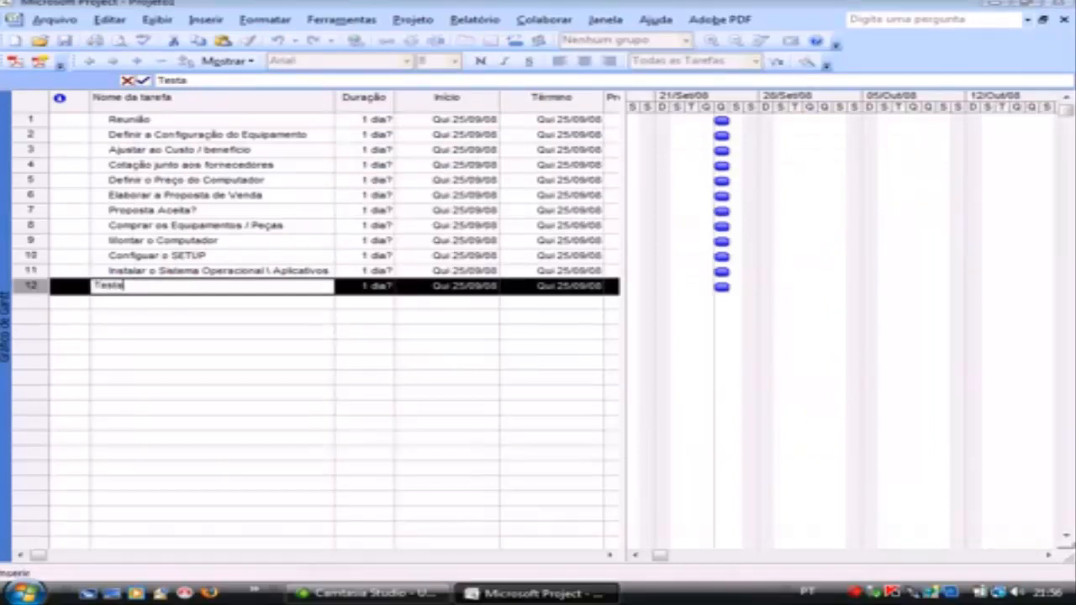
type("r o Software")
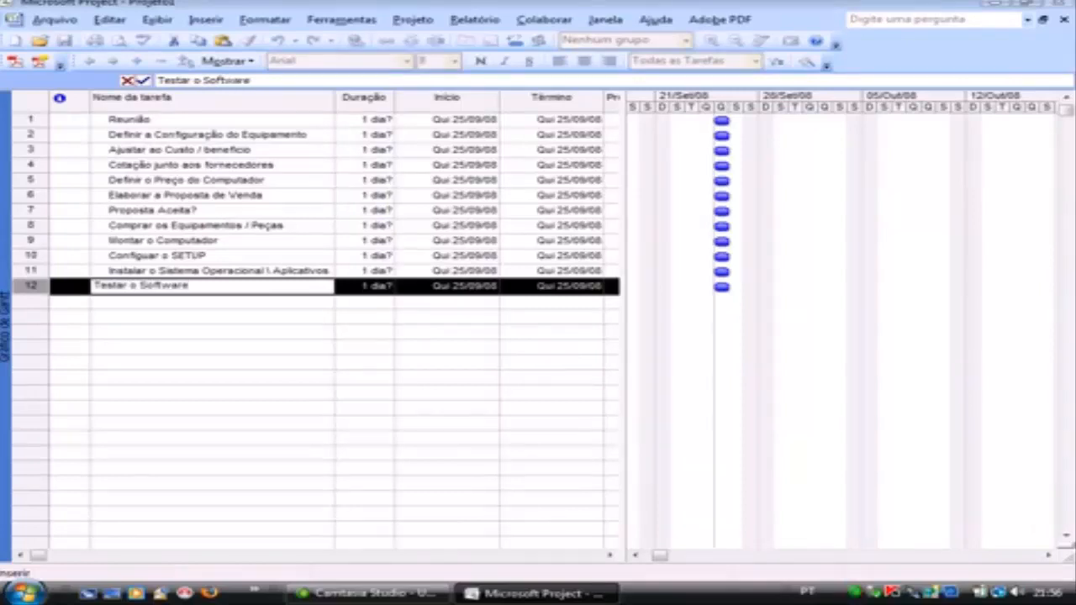
key("Tab")
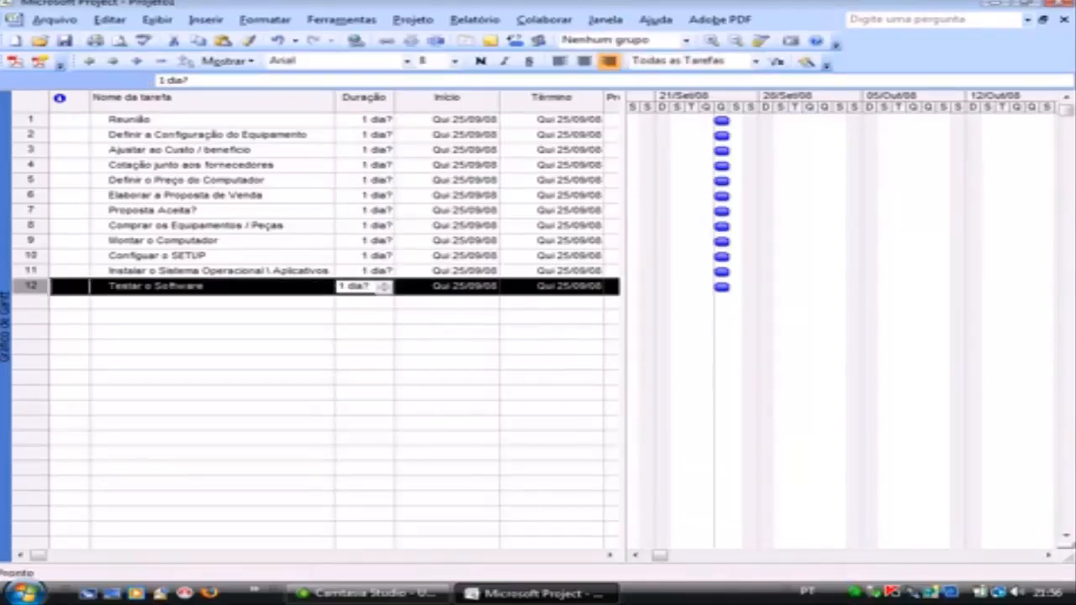
key("Return")
key("Left")
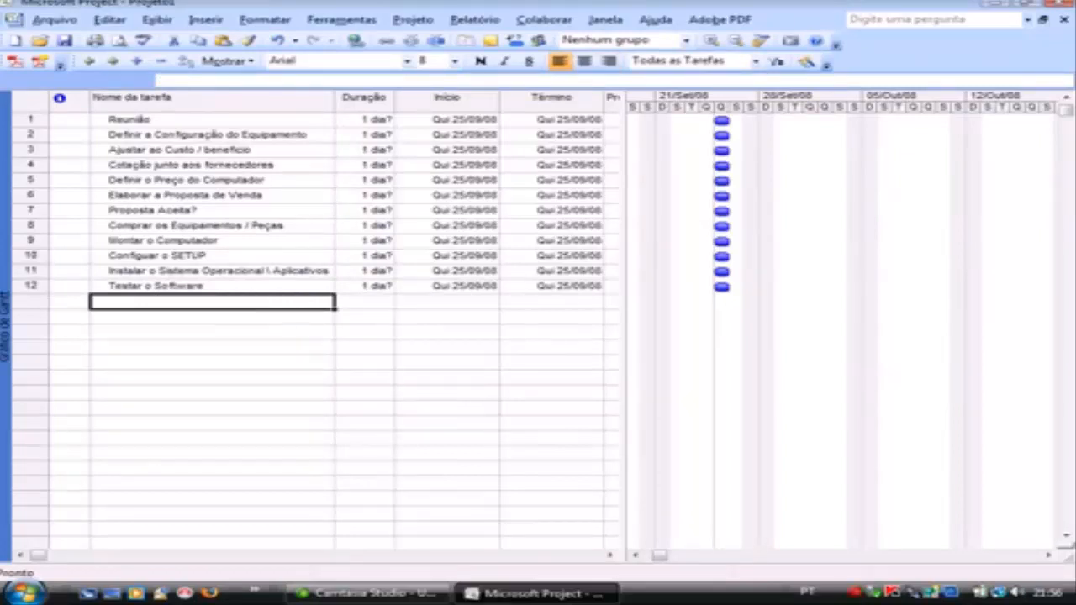
Step: Add a thirteenth task named "Lacrar o Computador" below the software testing task
type("Lacrar ")
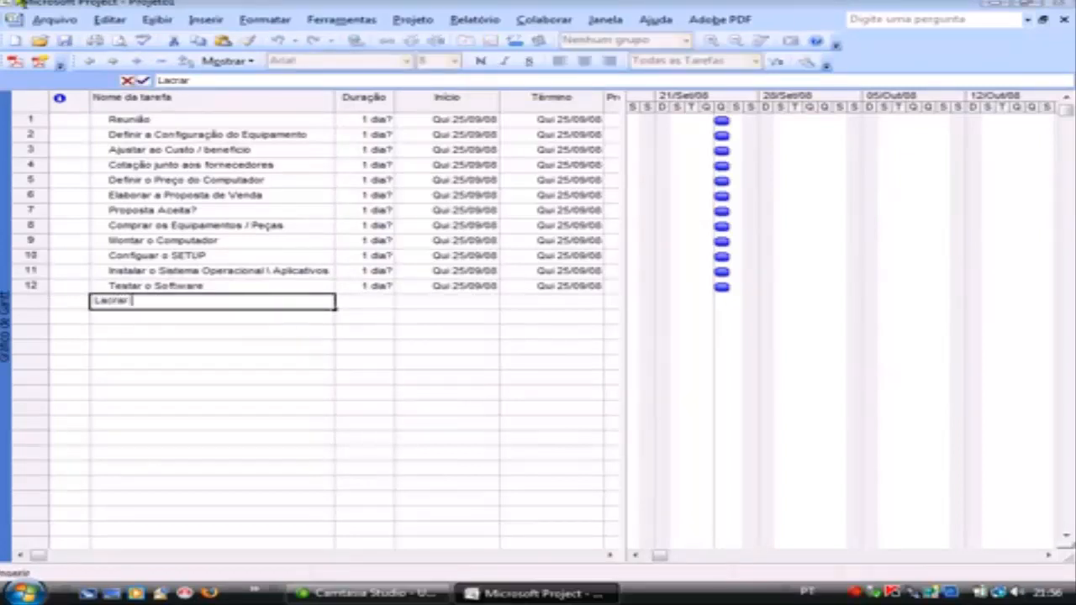
type("o Compu")
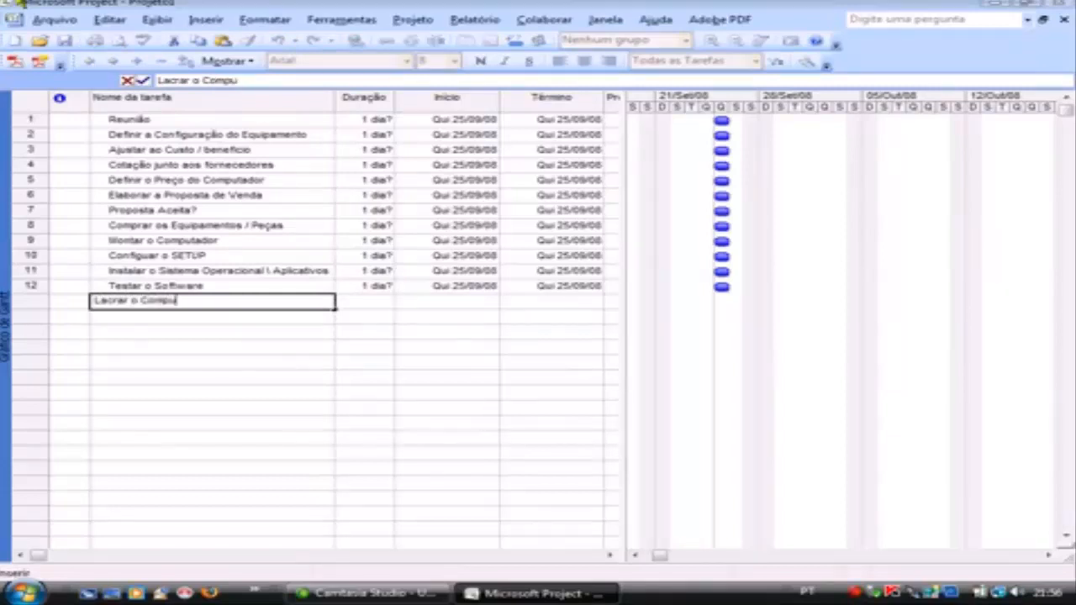
type("tador")
key("Return")
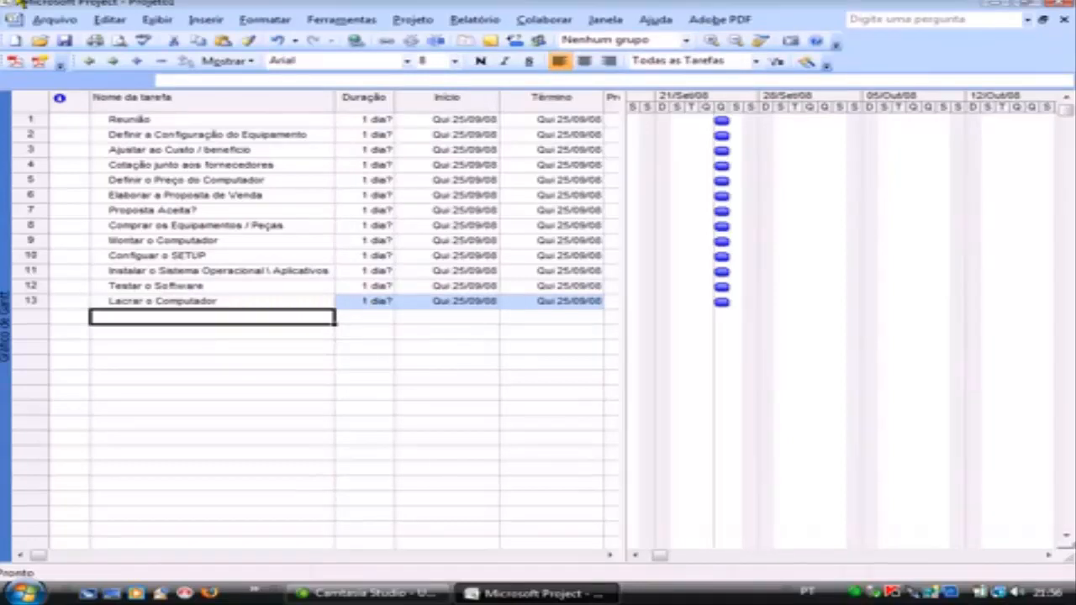
Step: Add a fourteenth task named "Emitir Nota Fiscal" below the computer sealing task
type("Emit")
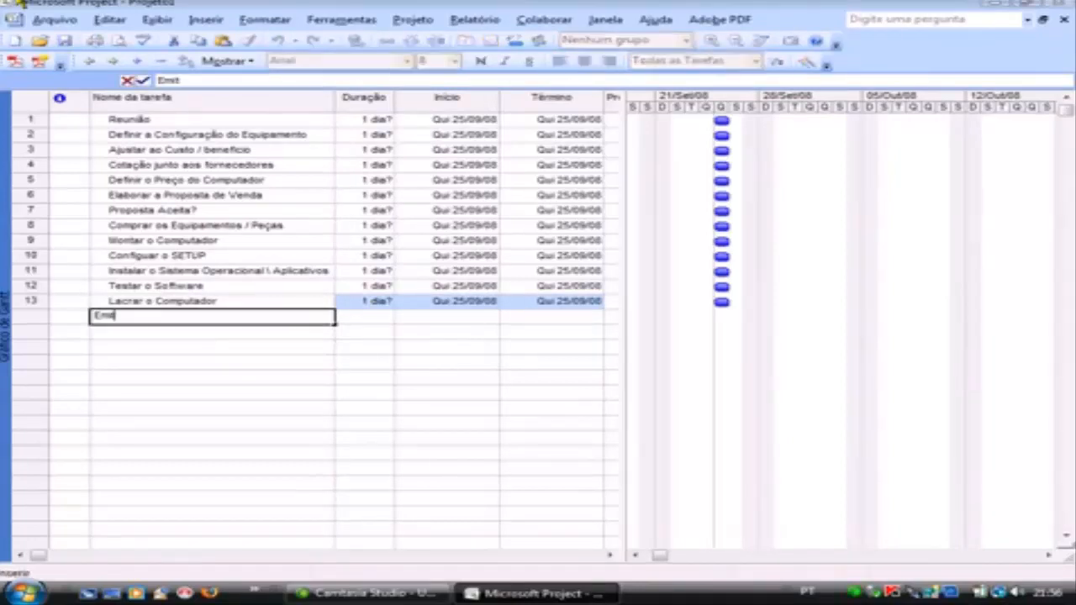
type("ir Nota ")
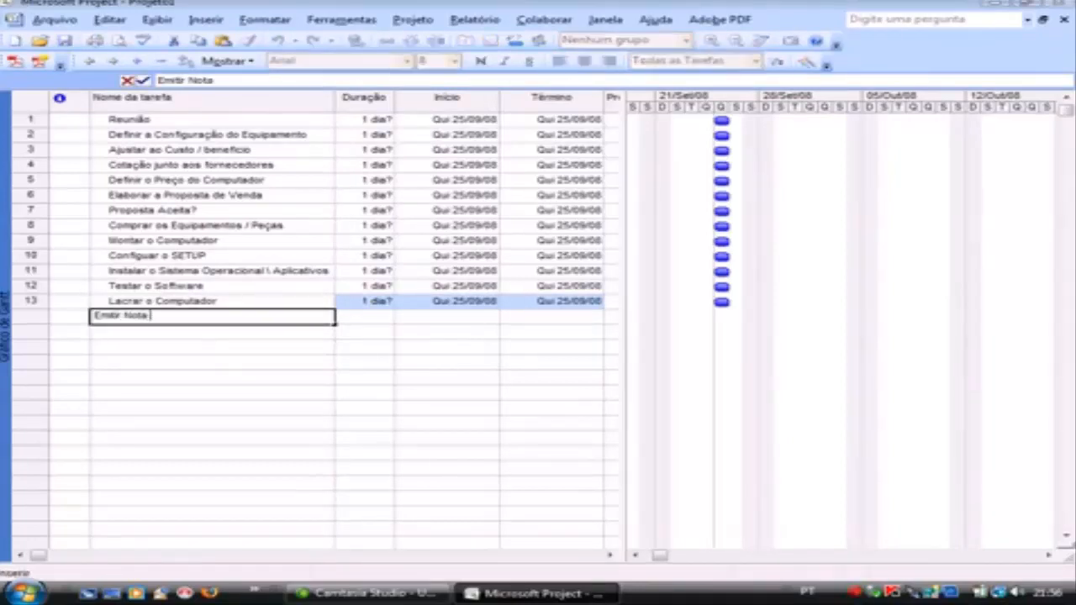
type("Fiscal")
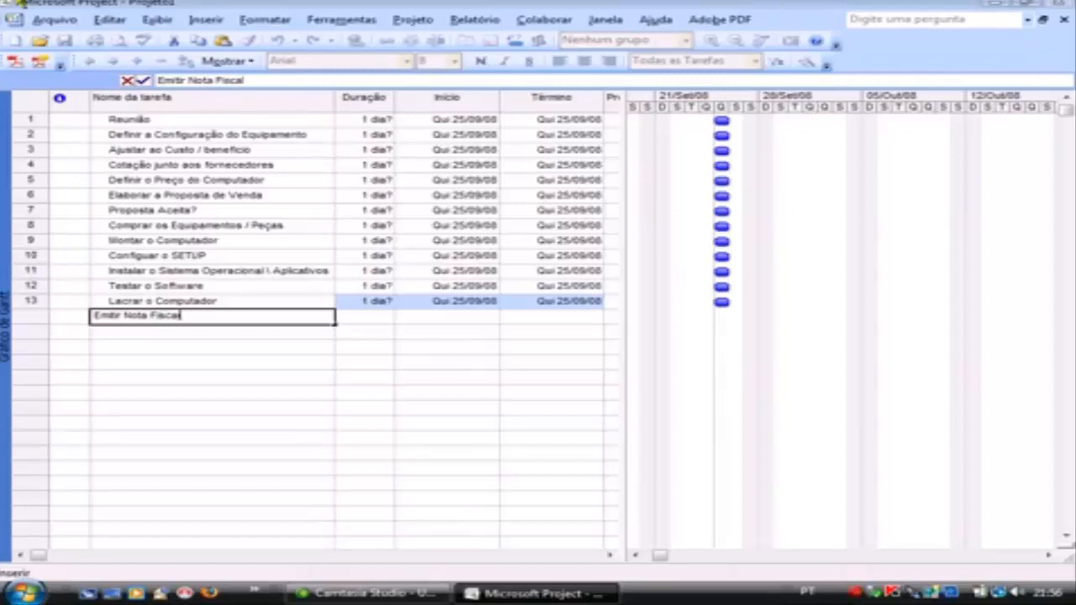
key("Return")
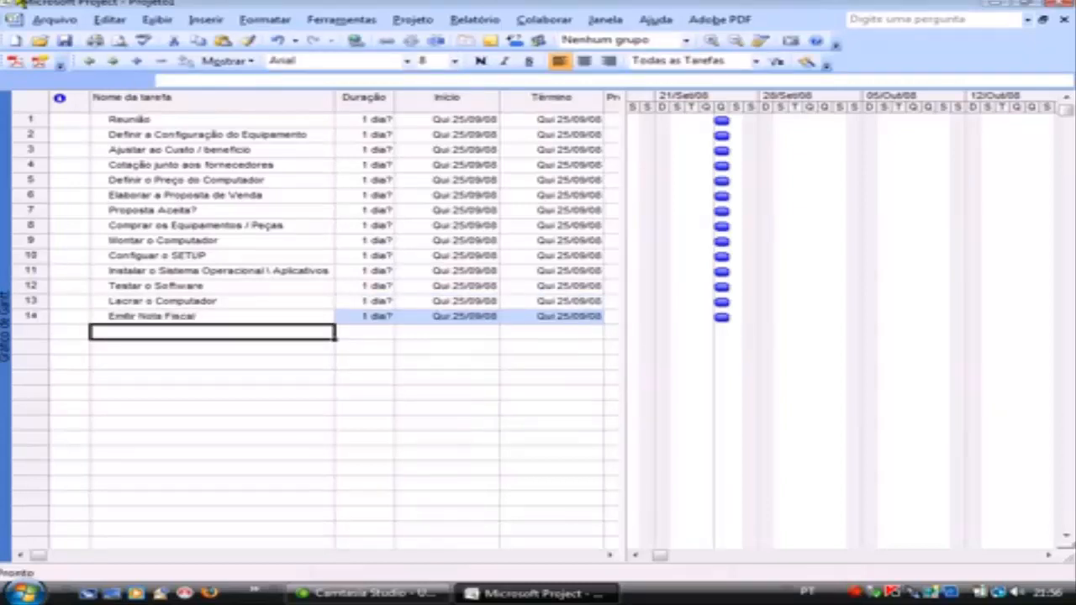
Step: Add a fifteenth task named "Emitir o Certificado de Garantia" below the invoice issuing task
type("Emitir ")
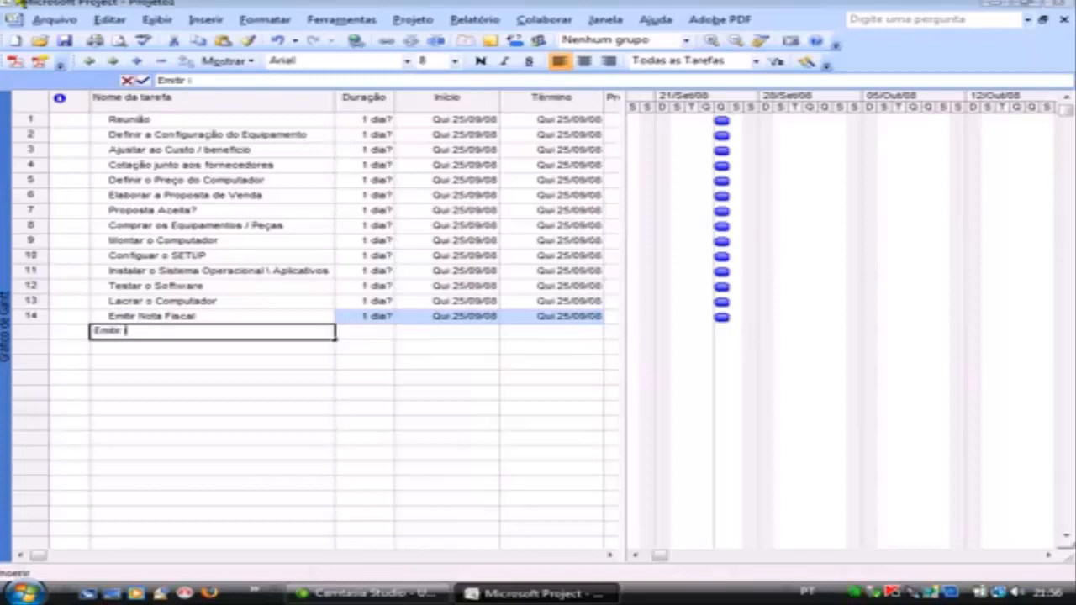
type("o")
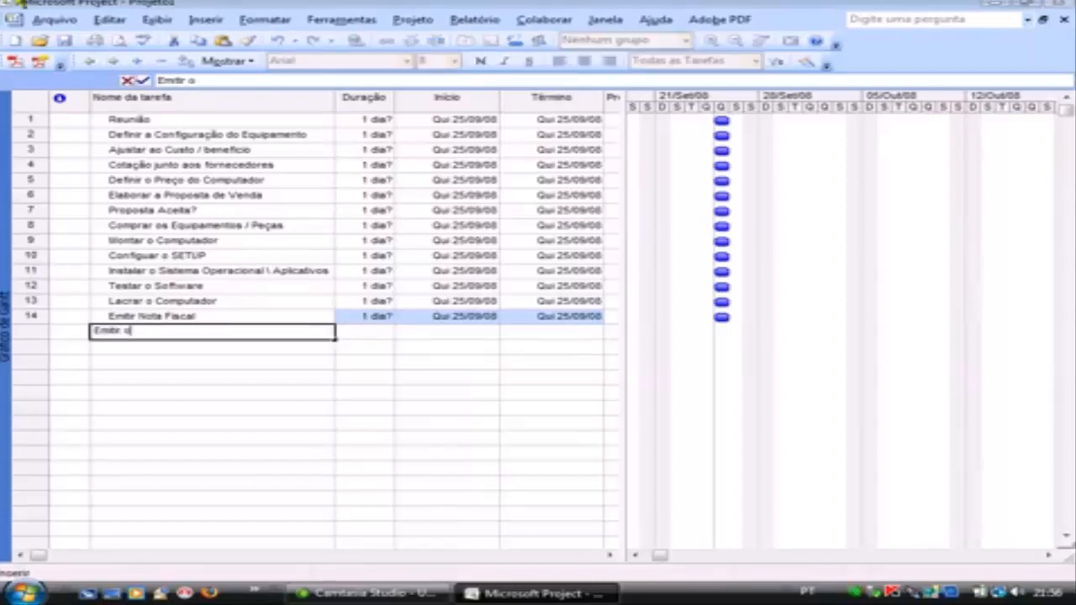
type(" Certific")
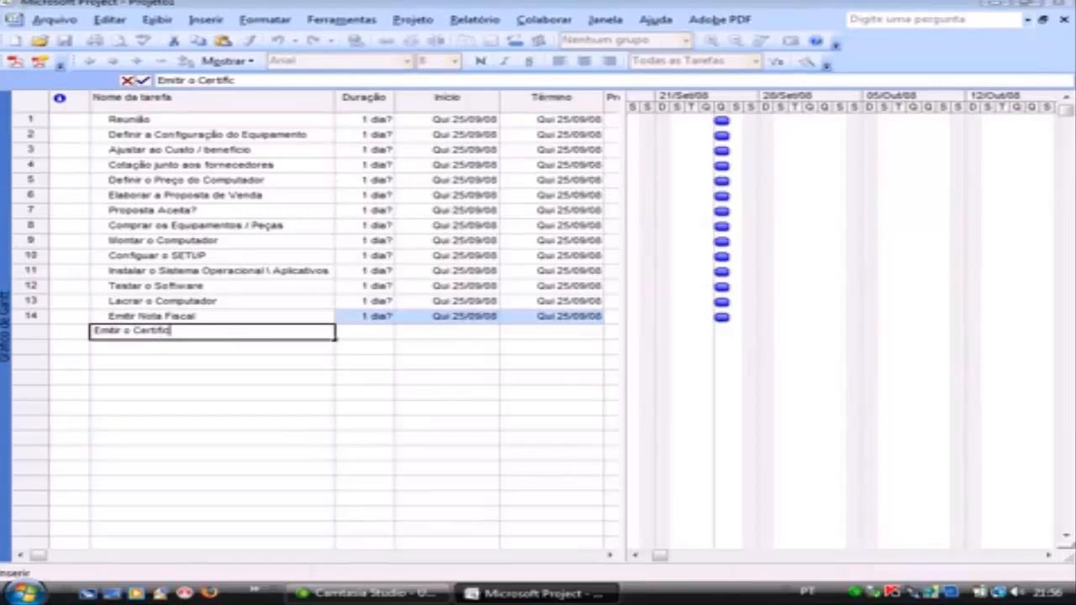
type("ado de Garantia")
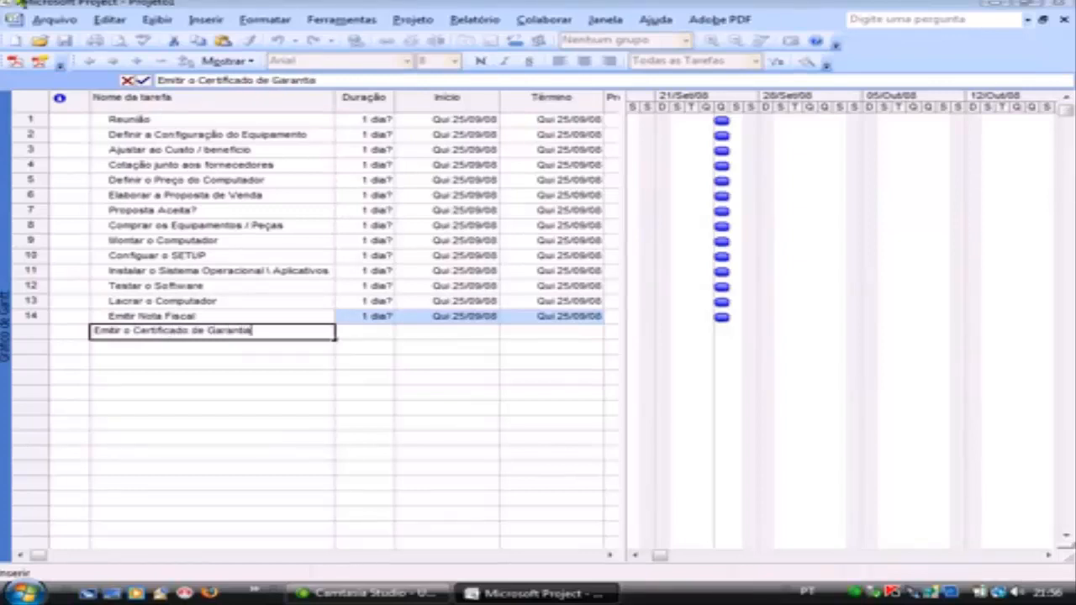
key("Return")
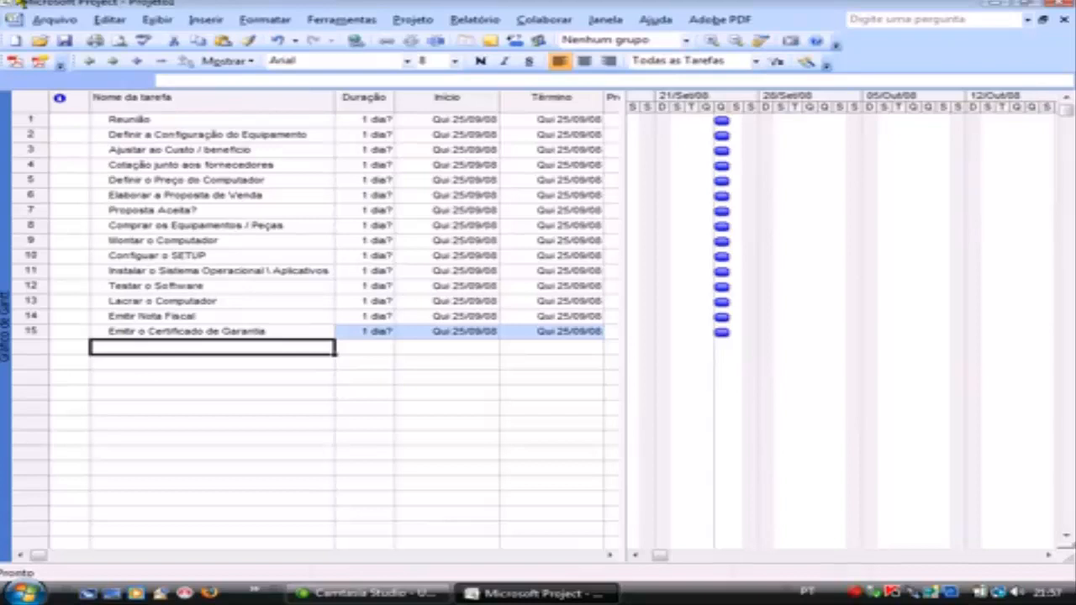
Step: Add a sixteenth task named "Embalar o Pc para Transporte" below the warranty certificate task
type("Emb")
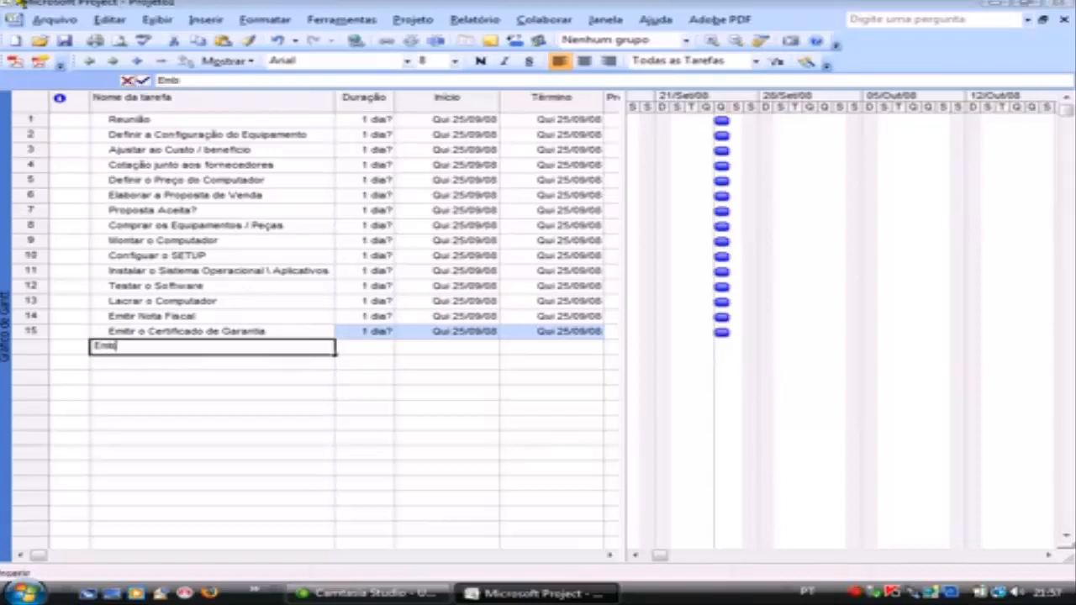
type("alar o ")
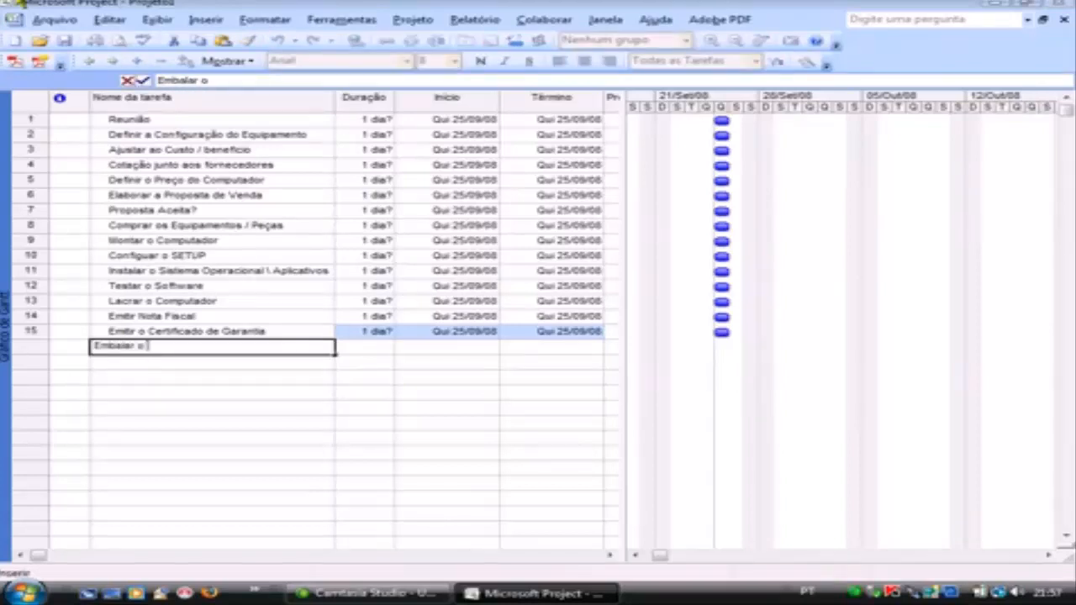
type("Pc par")
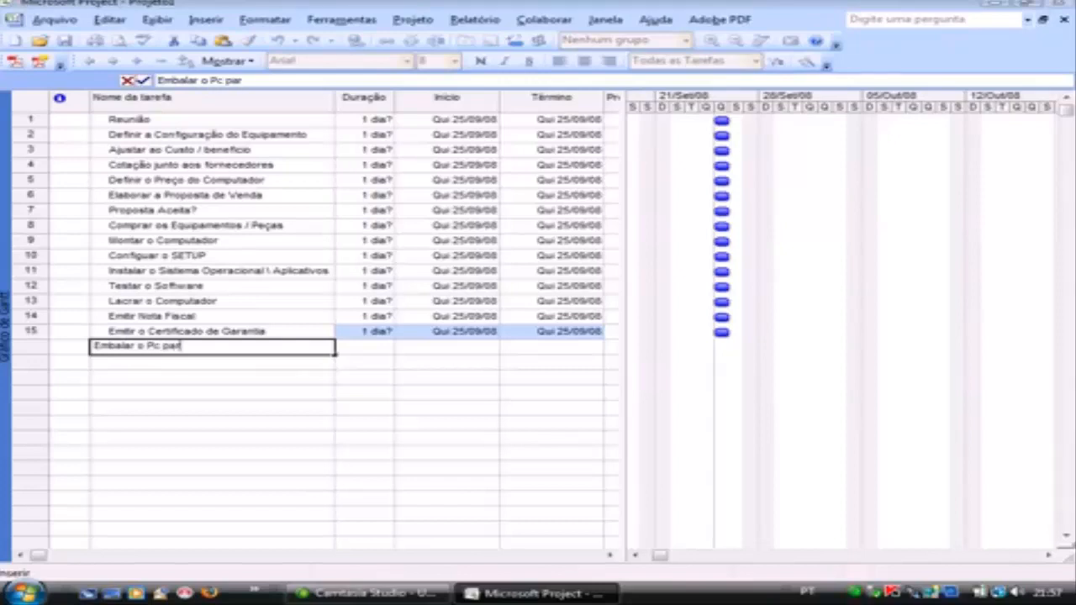
type("a Trans")
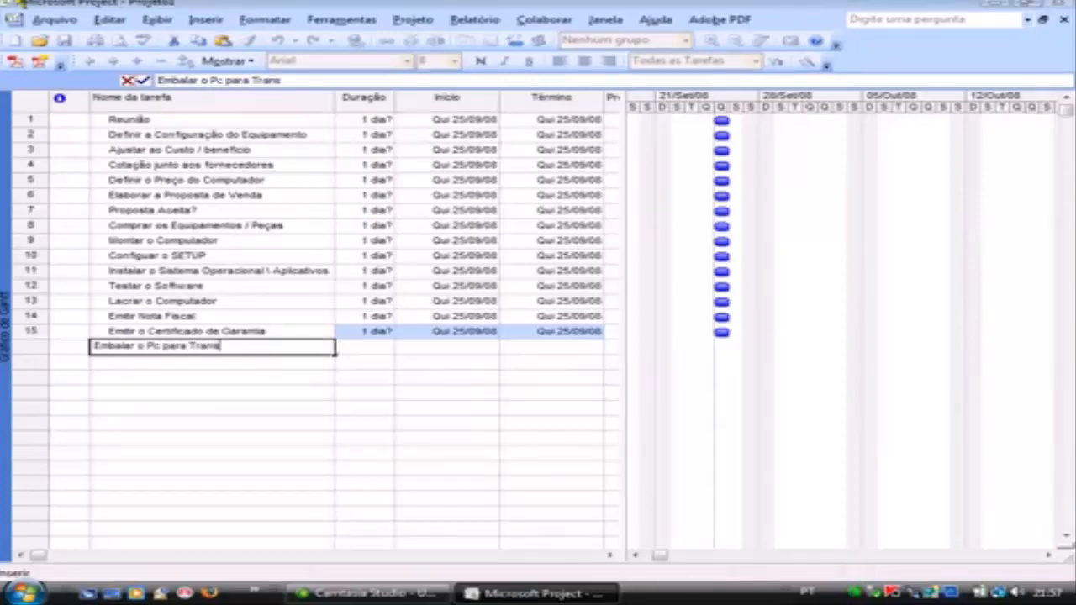
type("porte")
key("Return")
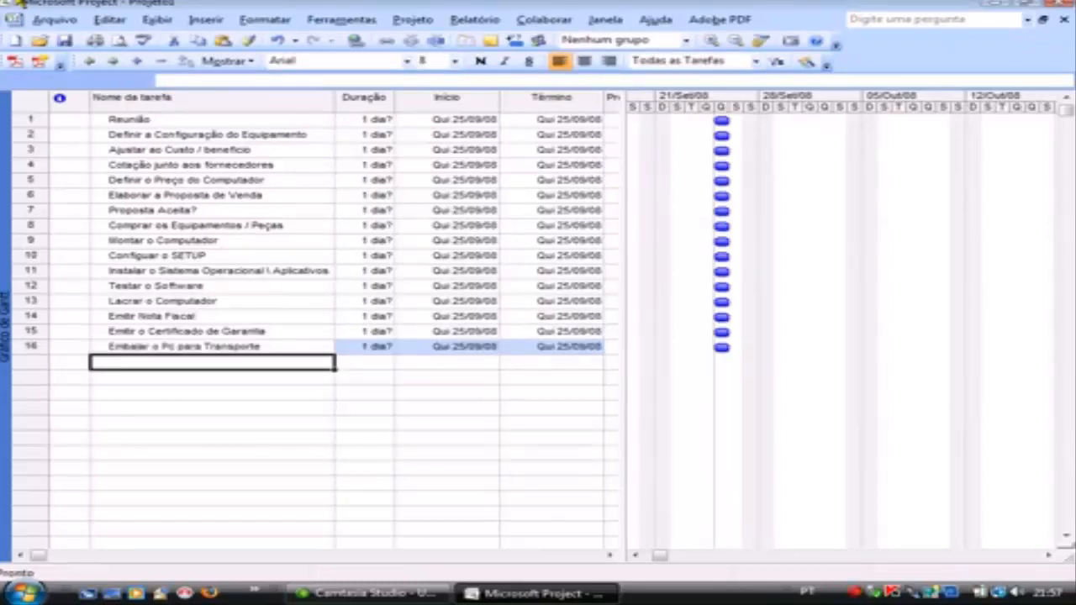
Step: Add a seventeenth task named "Disponibilizar o PC para Entrega" below the transport packing task
type("Disc")
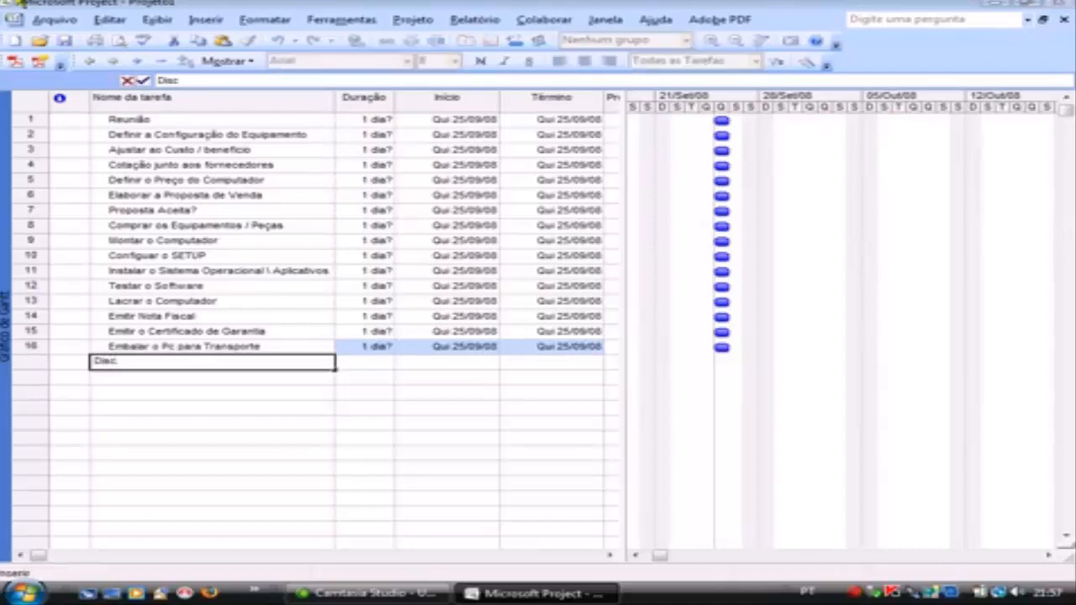
key("BackSpace")
type("ponibilizar")
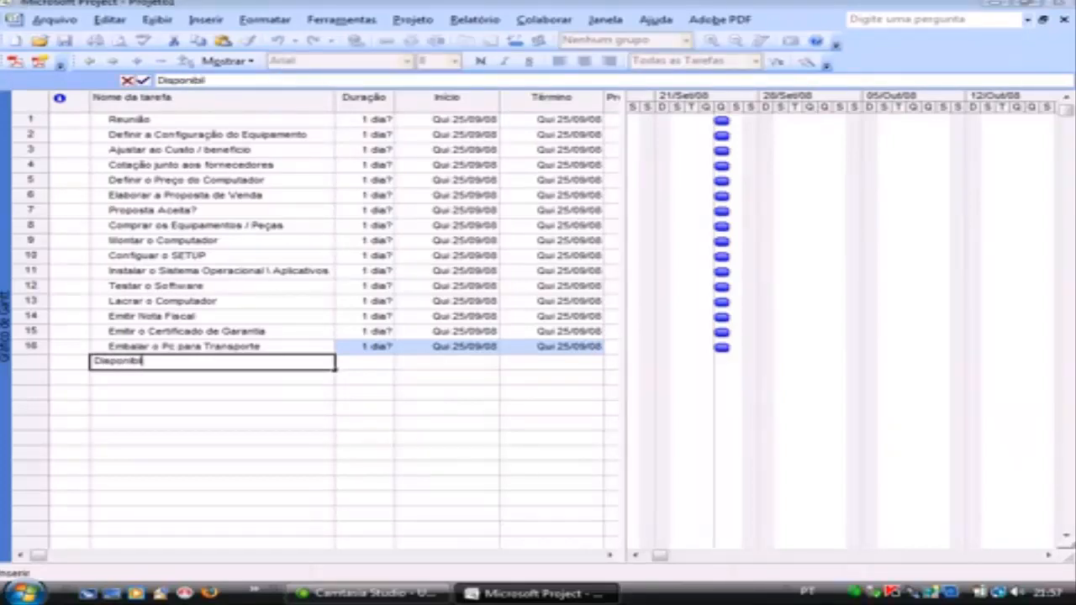
type(" o PC para ")
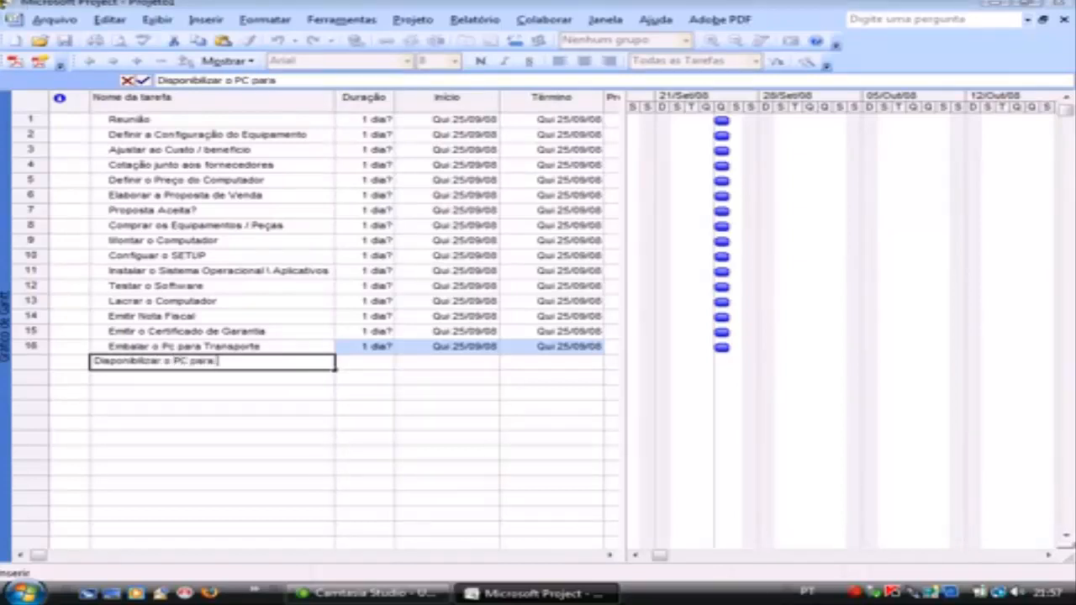
type("Entrega")
key("Return")
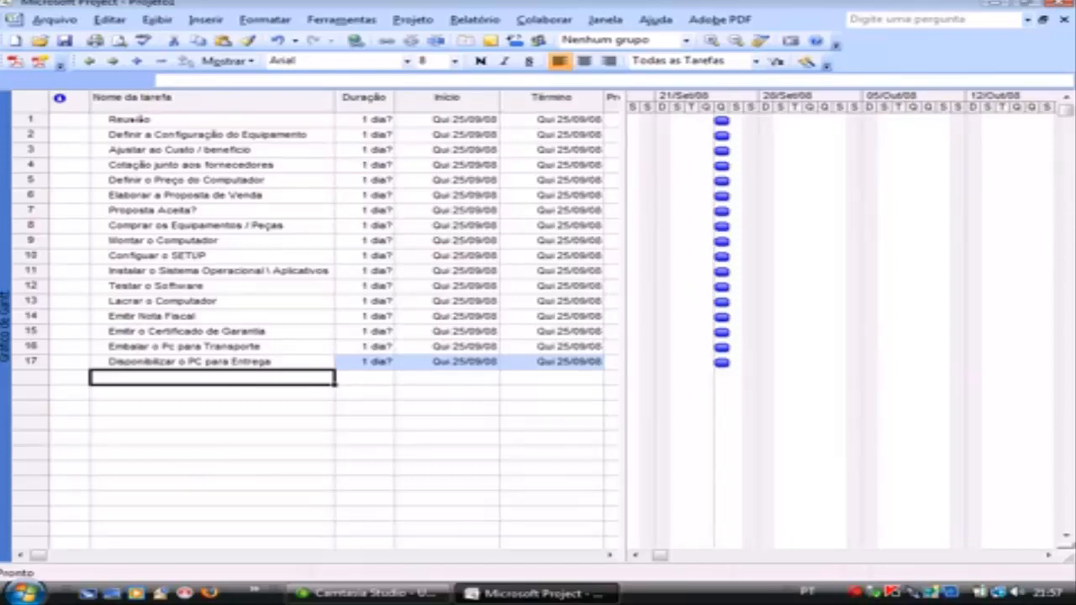
Step: Review the task names one by one, from "Reunião" down to "Comprar os Equipamentos / Peças"
left_click(131, 117)
left_click(137, 135)
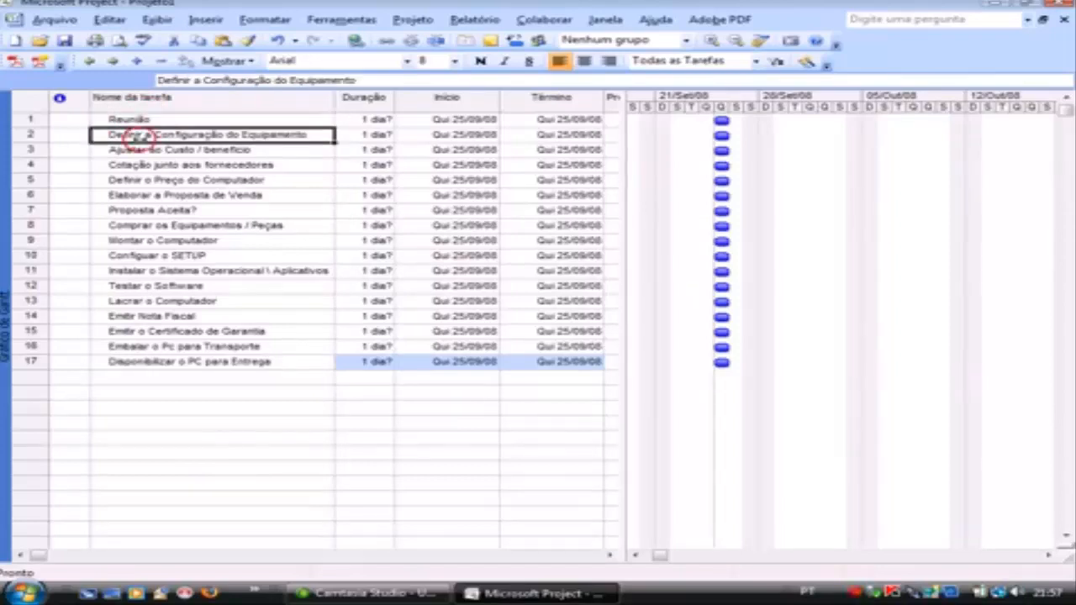
left_click(148, 150)
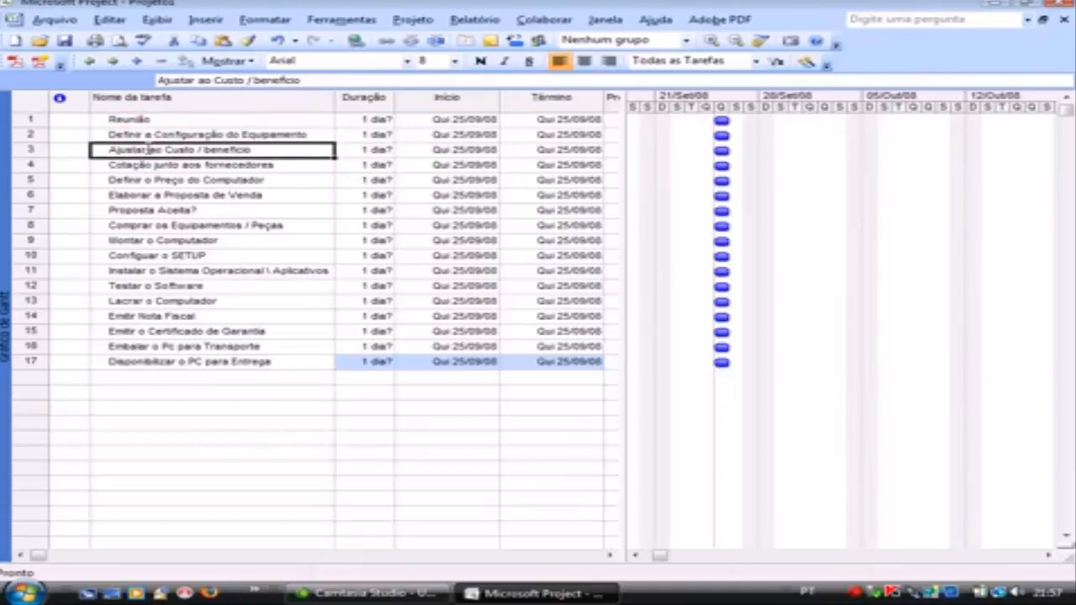
left_click(150, 165)
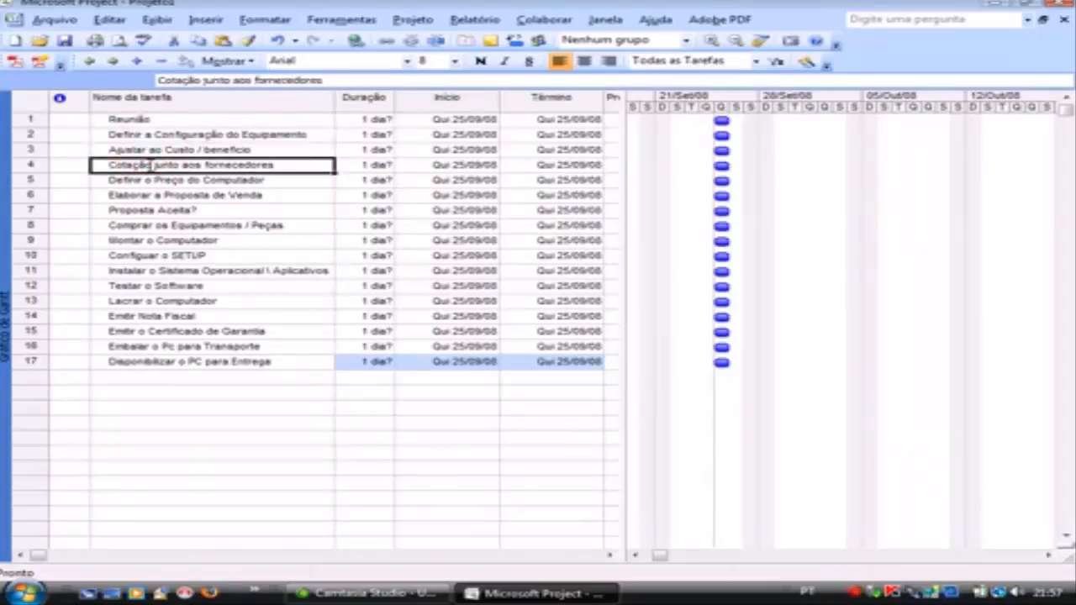
left_click(172, 180)
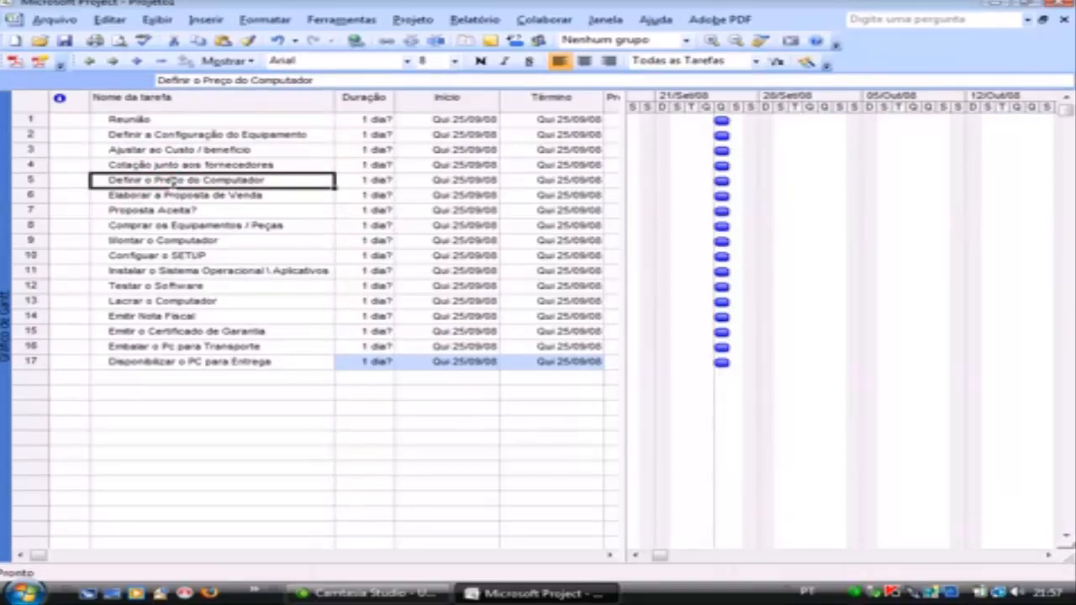
left_click(183, 195)
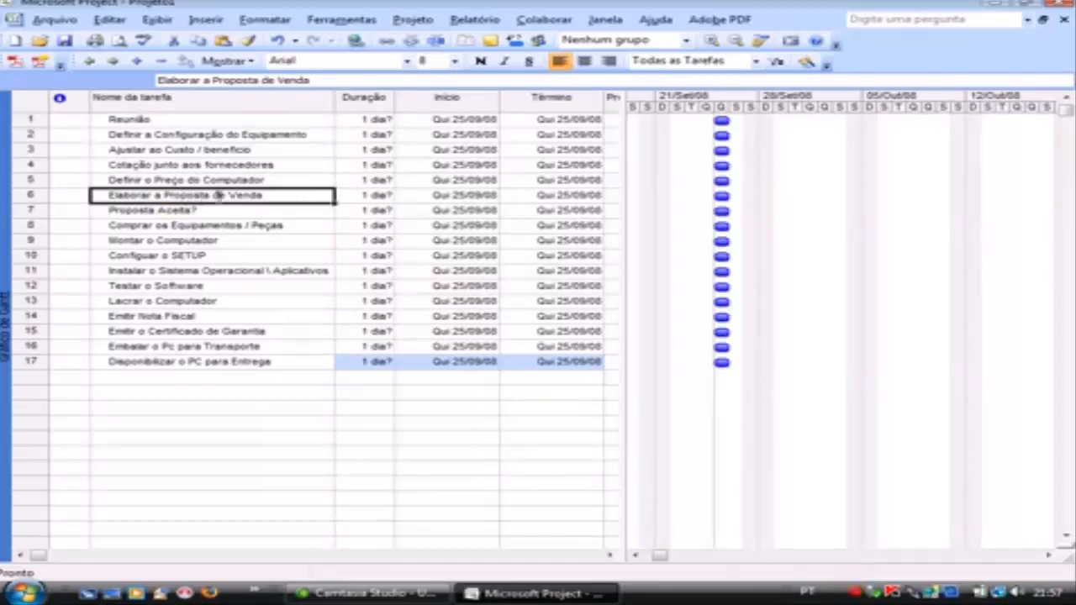
left_click(178, 210)
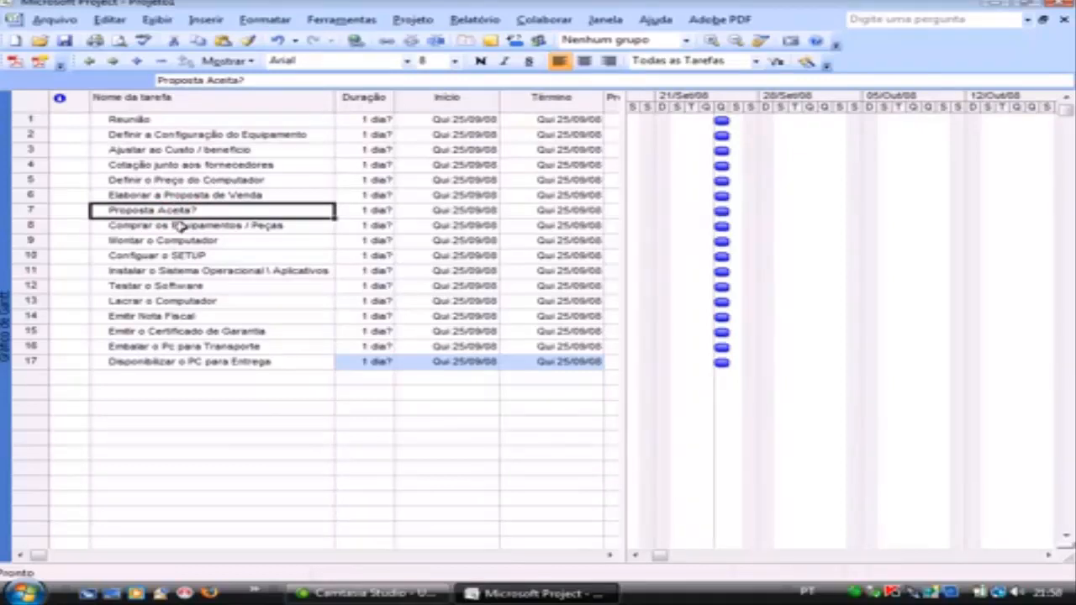
left_click(178, 225)
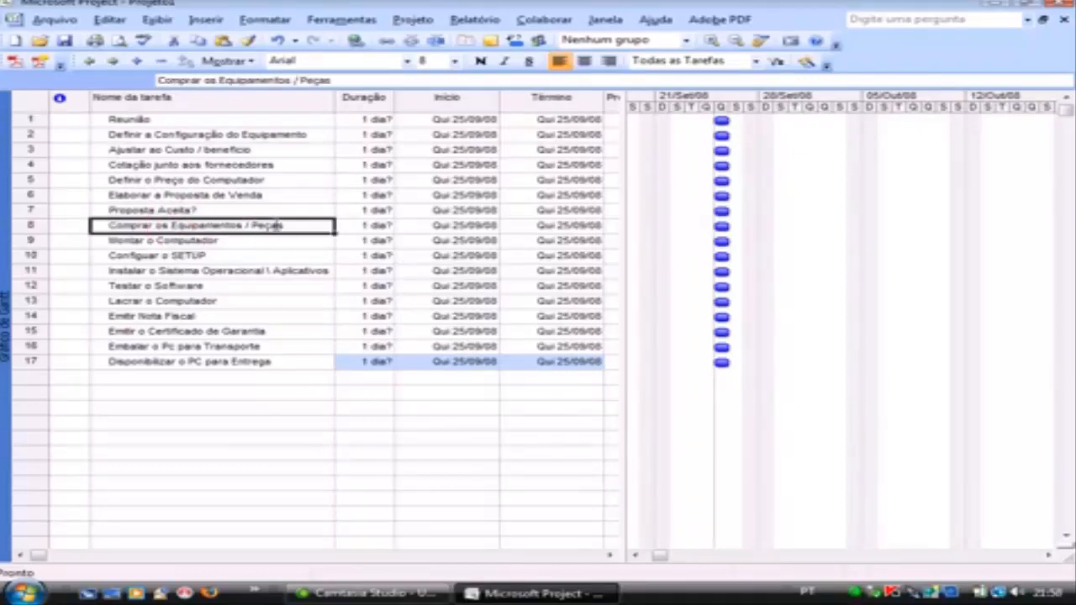
Step: Rename the equipment and parts purchase task as "Comprar Hardware" in its task information
double_click(185, 225)
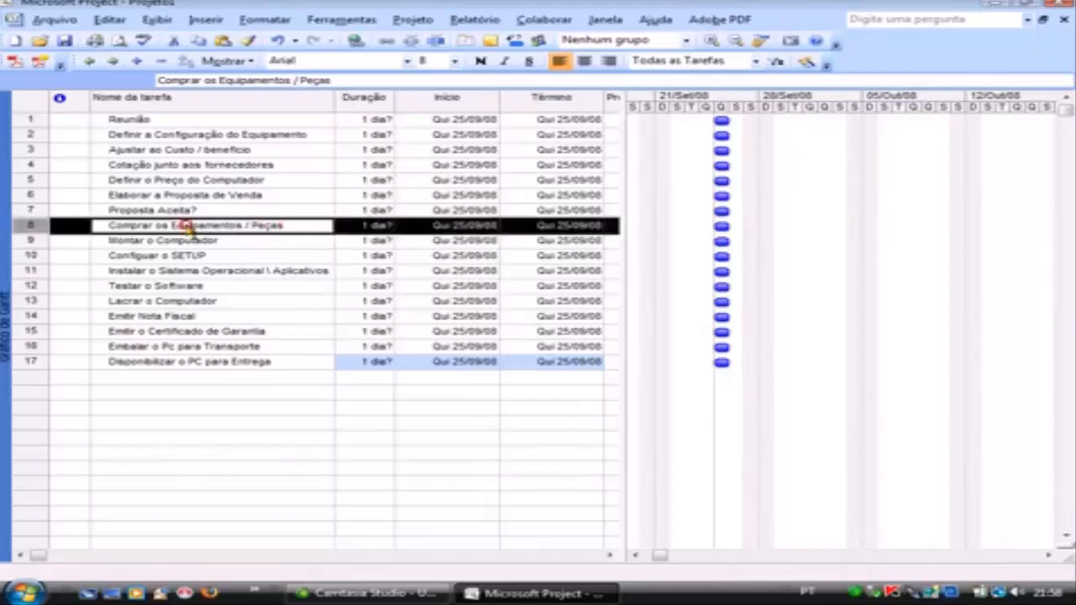
left_click_drag(256, 204, 380, 212)
key("BackSpace")
key("BackSpace")
key("BackSpace")
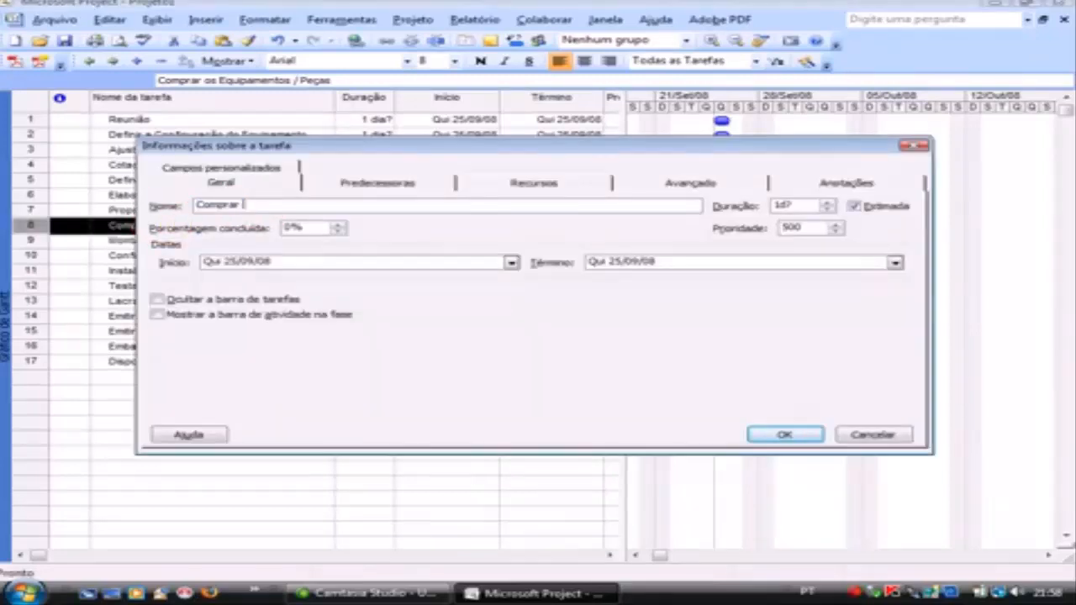
type("Hardware")
left_click(786, 432)
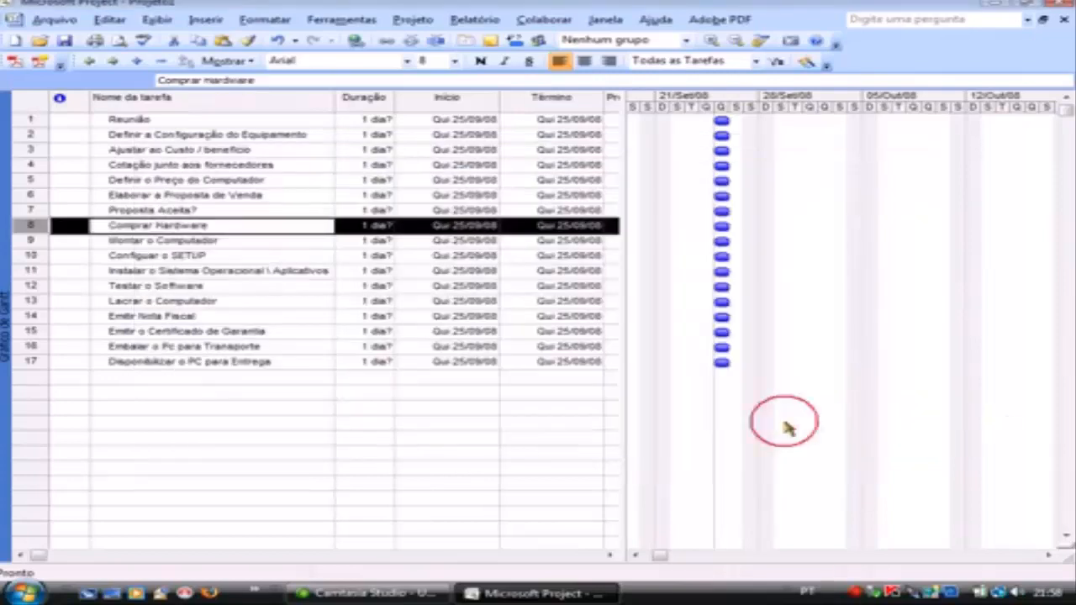
left_click(207, 242)
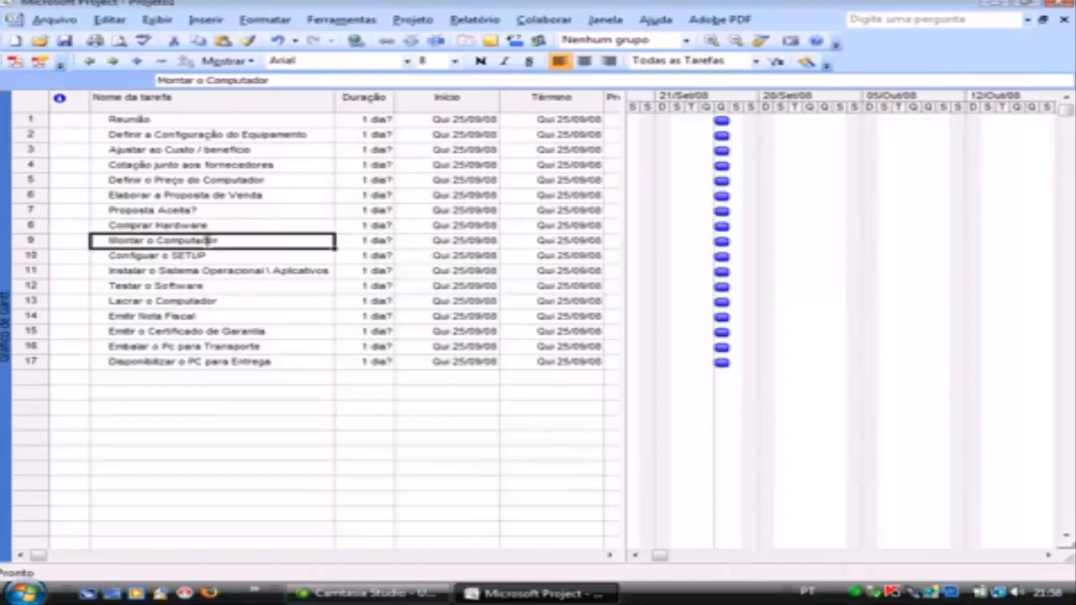
left_click(182, 255)
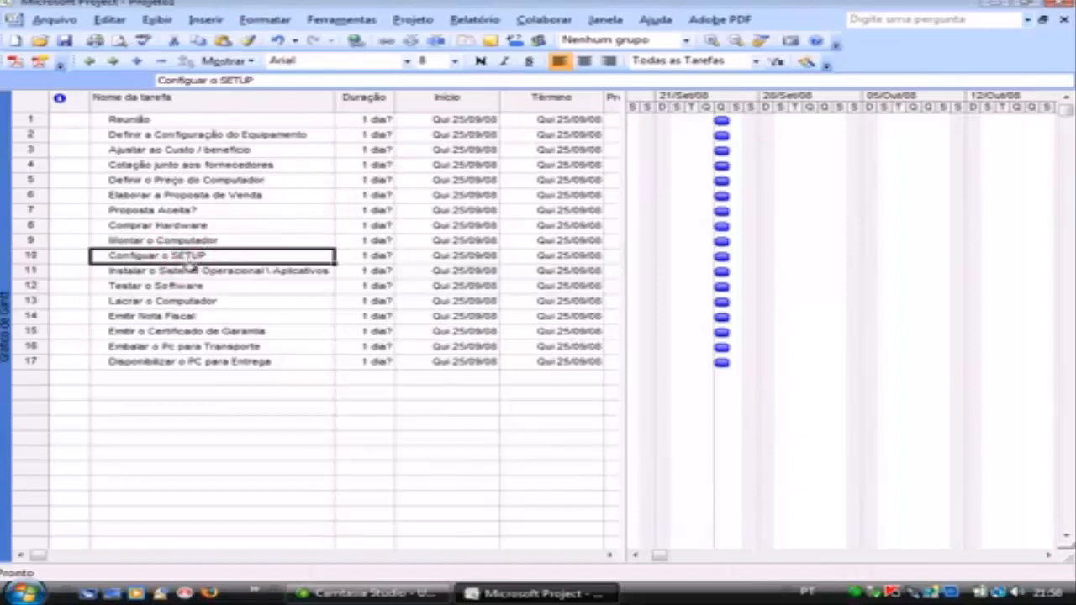
left_click(191, 270)
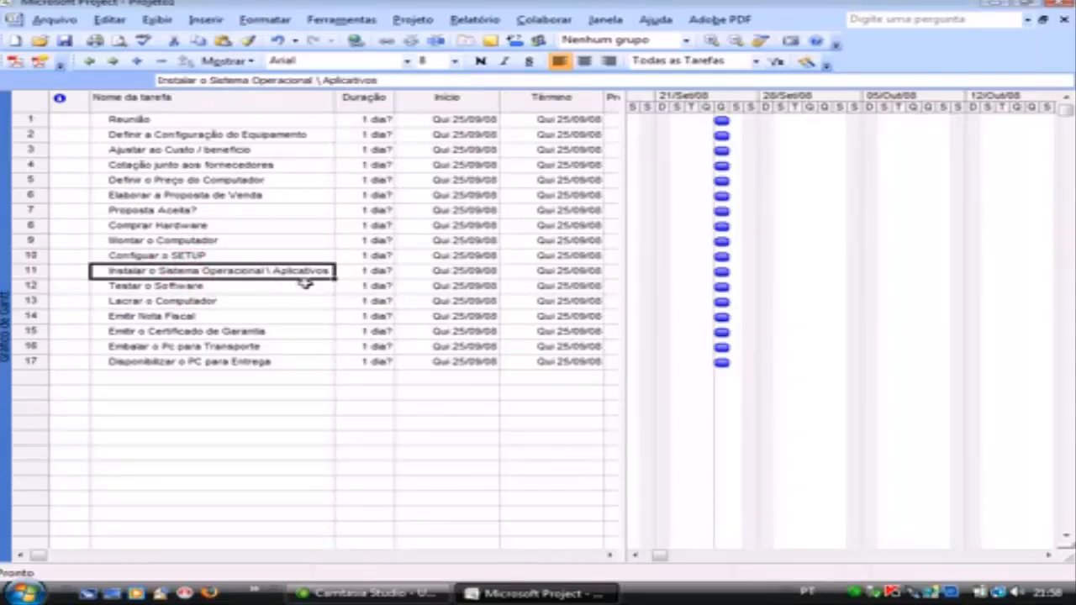
left_click(190, 286)
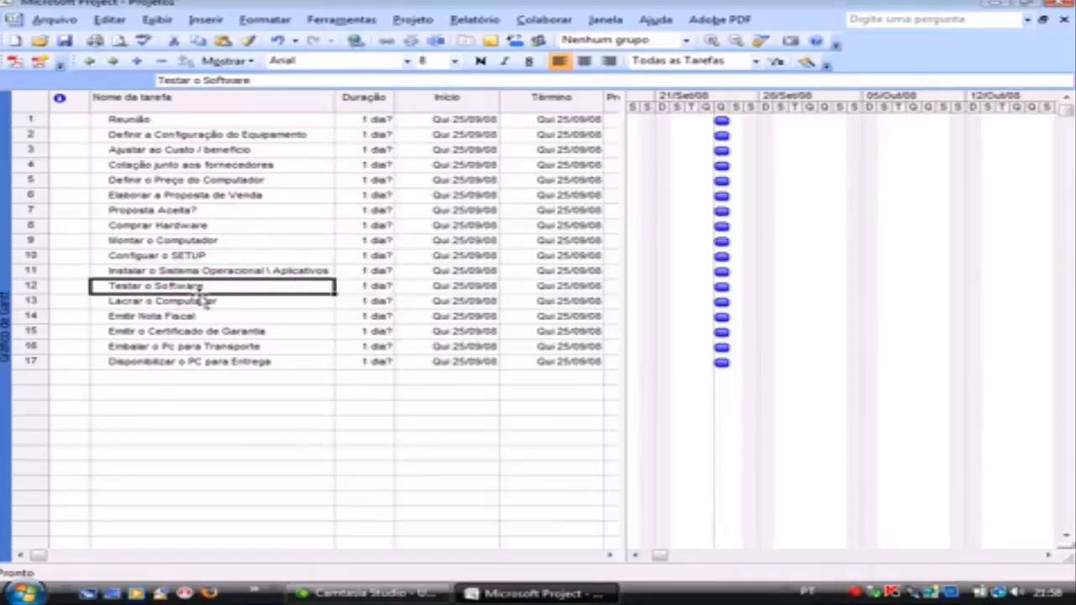
Step: Extend the hardware purchase task's name to "Comprar Hardware \ Softwares" in its task information
double_click(217, 232)
left_click(302, 205)
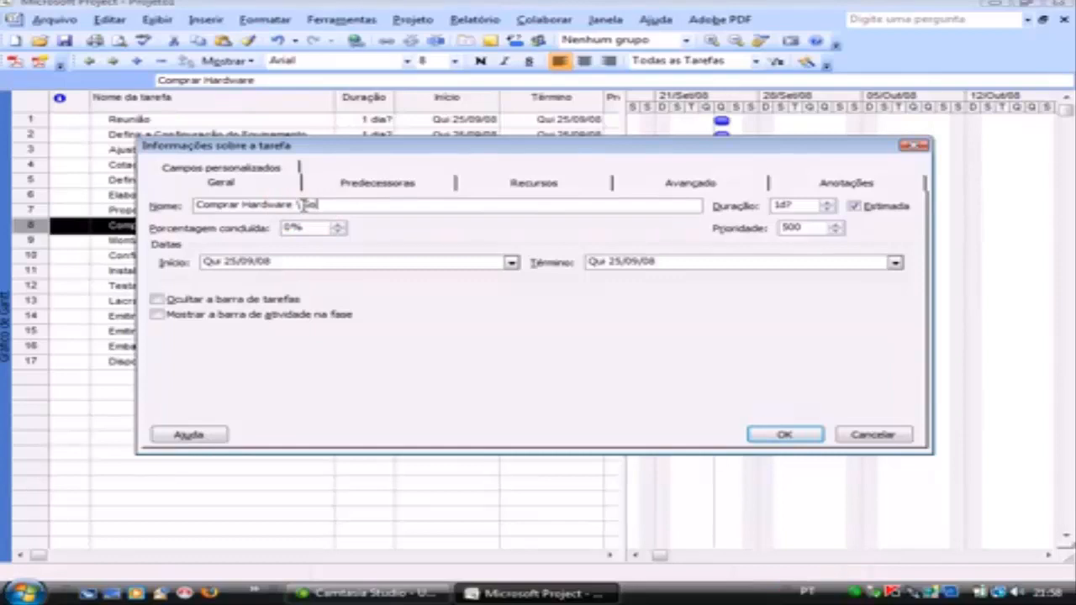
type("\\ Softwares")
left_click(787, 435)
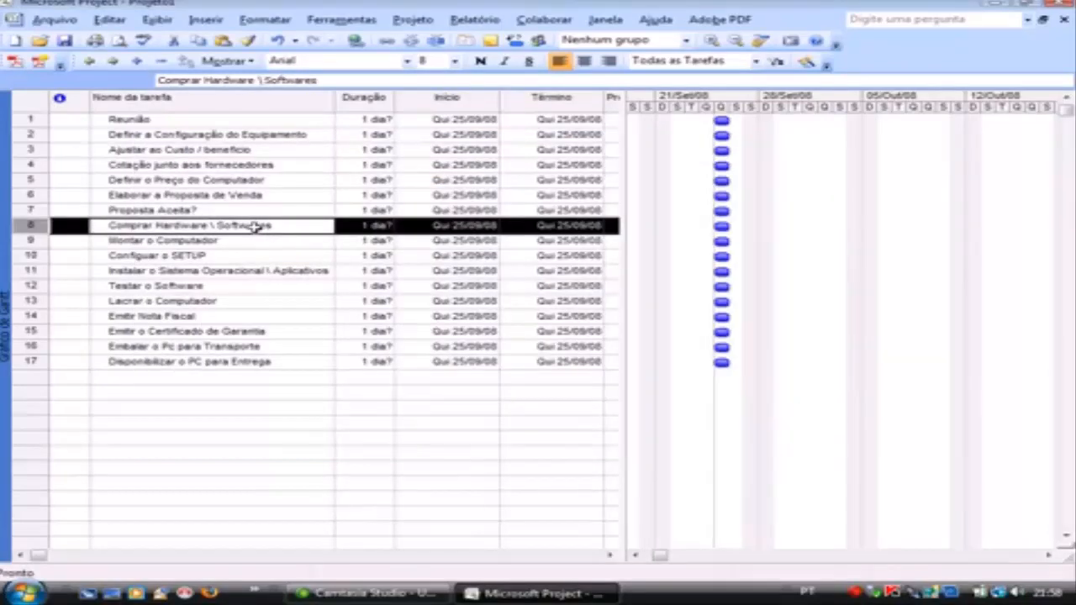
Step: Extend the software testing task's name to "Testar o Software \ Hardware"
left_click(180, 270)
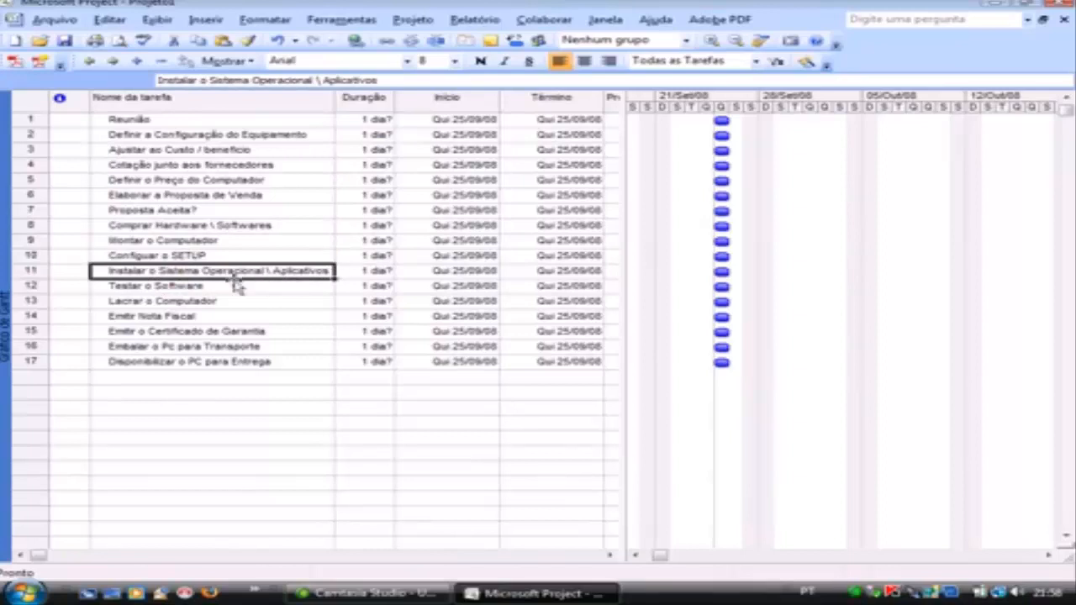
left_click(199, 287)
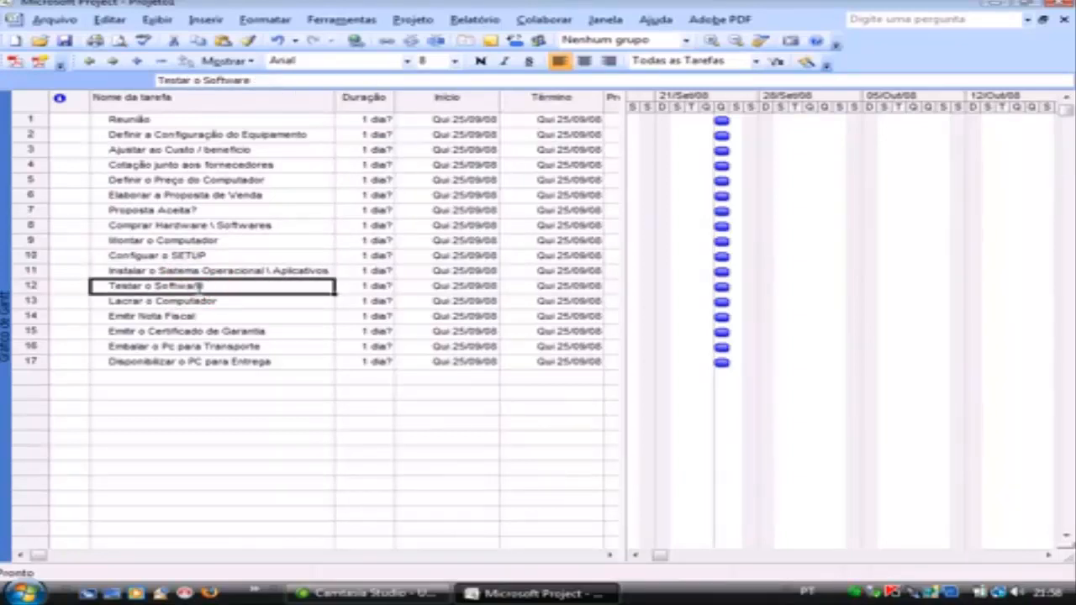
left_click(214, 285)
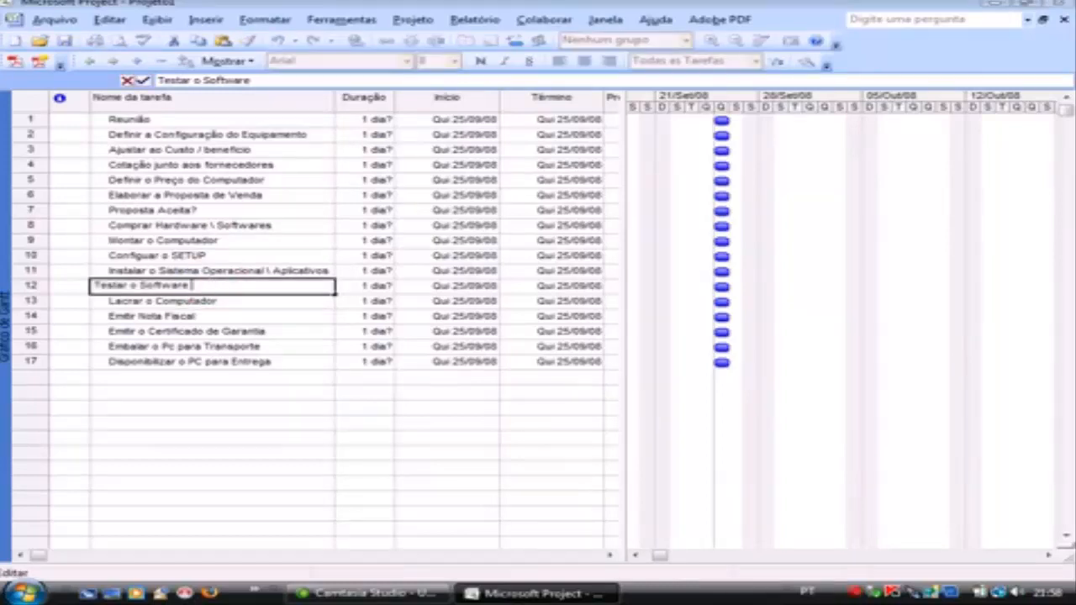
type("\\har")
type("Ha")
type("rdware")
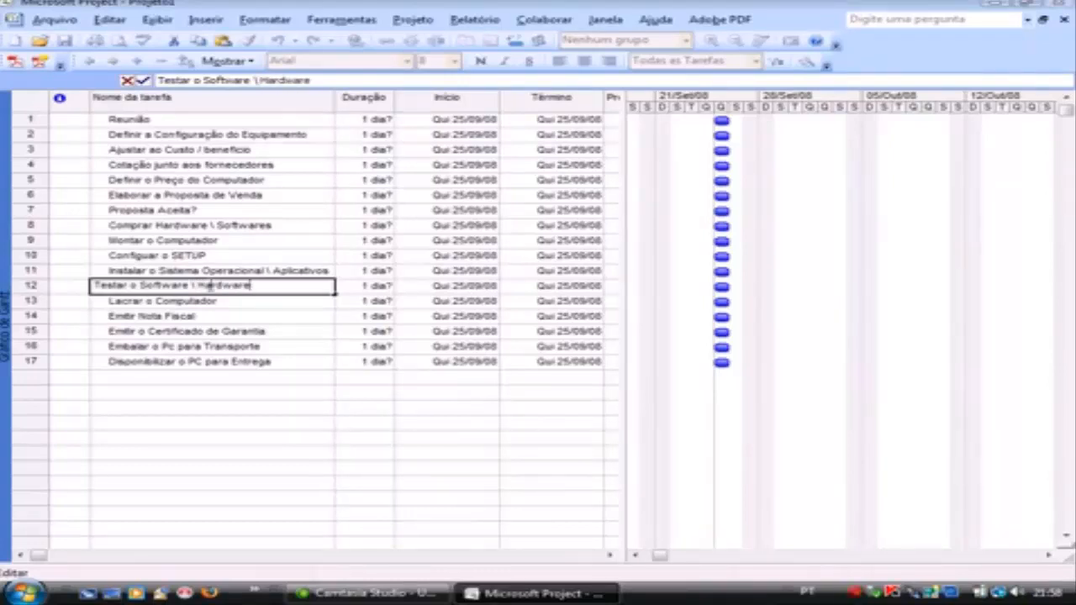
key("Return")
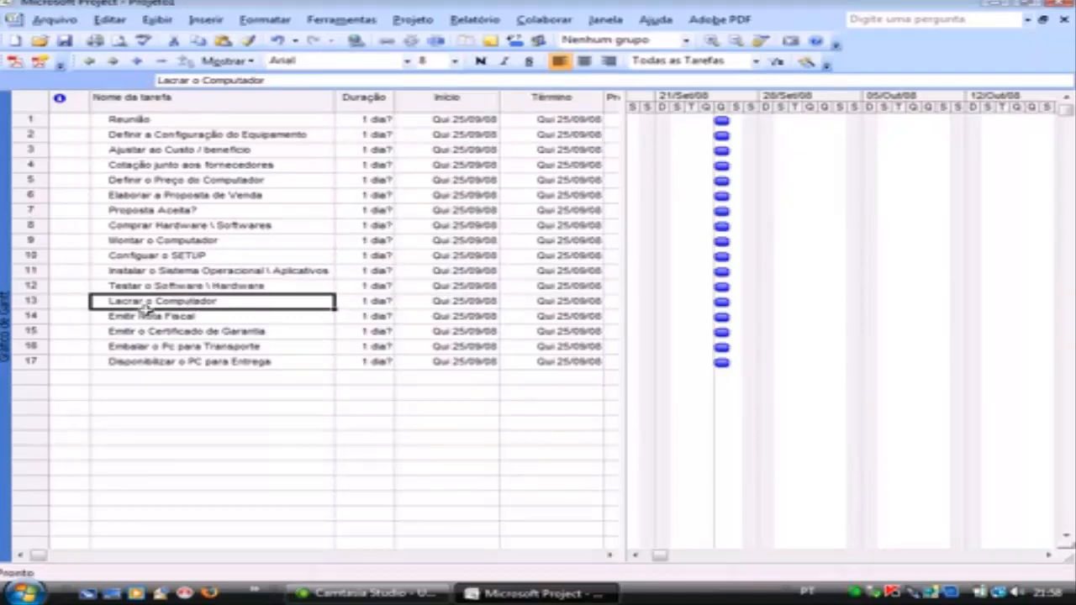
left_click(187, 318)
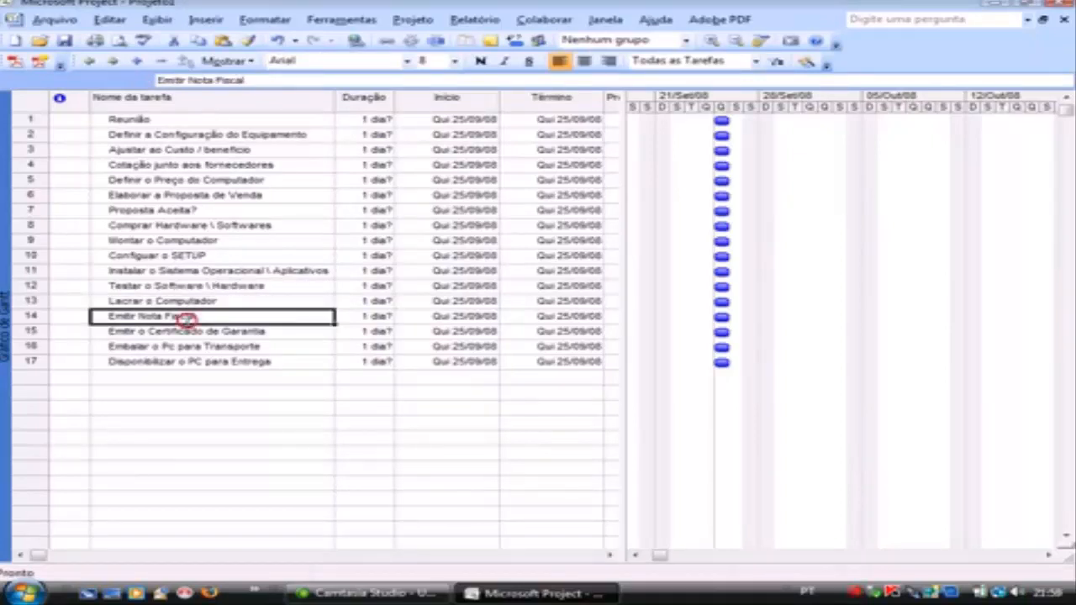
left_click(255, 333)
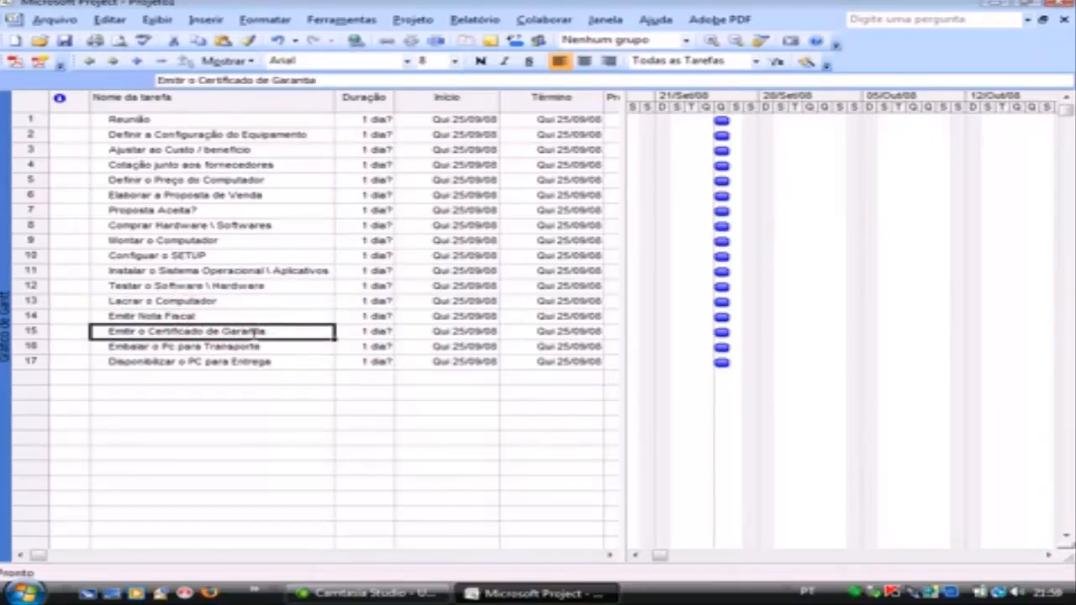
left_click(255, 346)
left_click(280, 362)
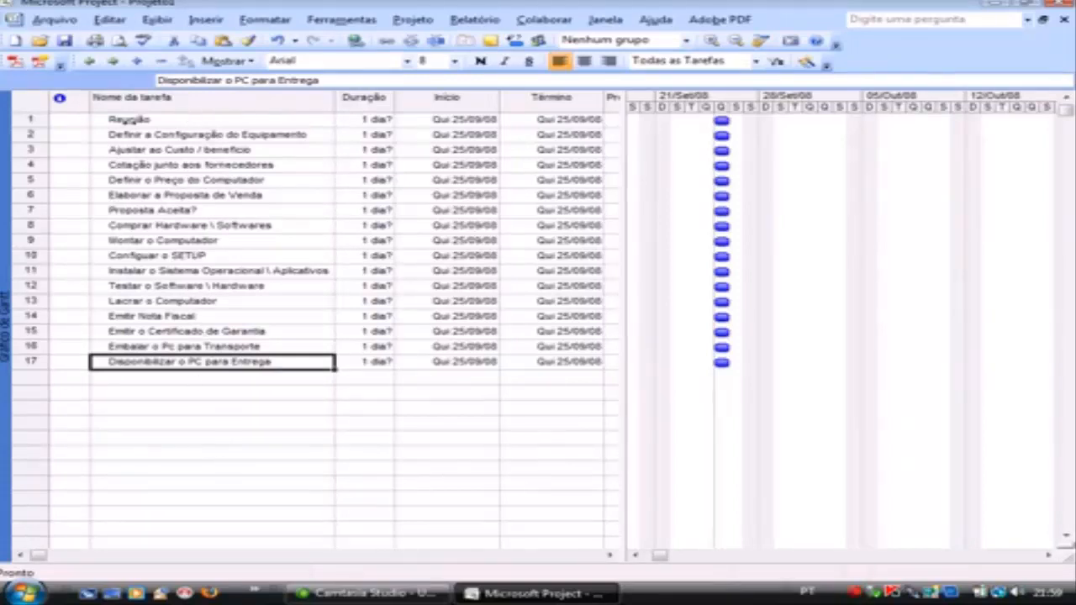
Step: Insert a new first task above "Reunião" and name it "Projeto" followed by the person's full name
right_click(41, 119)
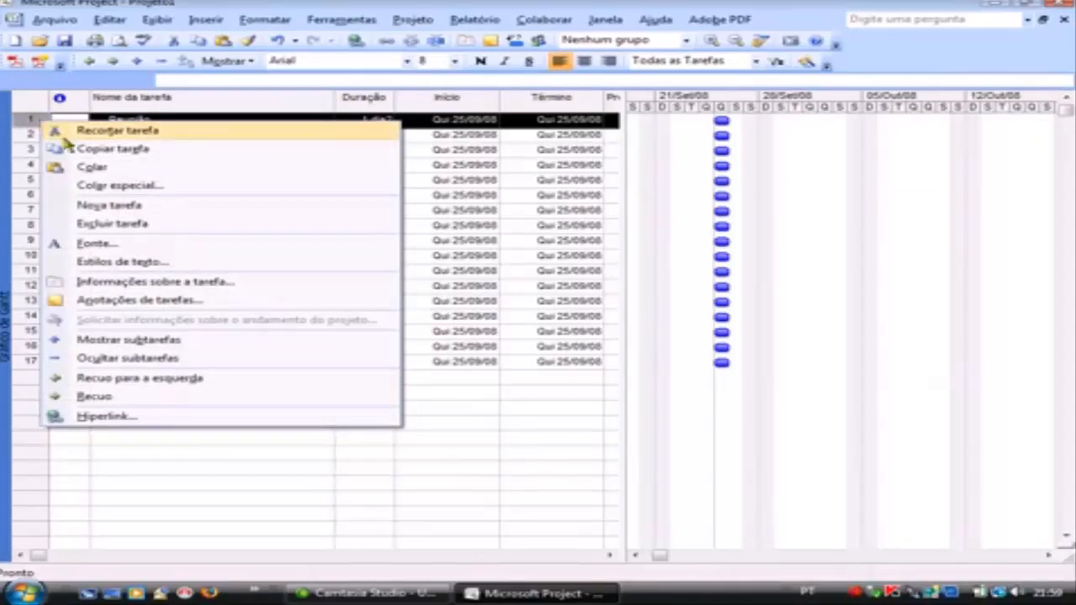
left_click(109, 204)
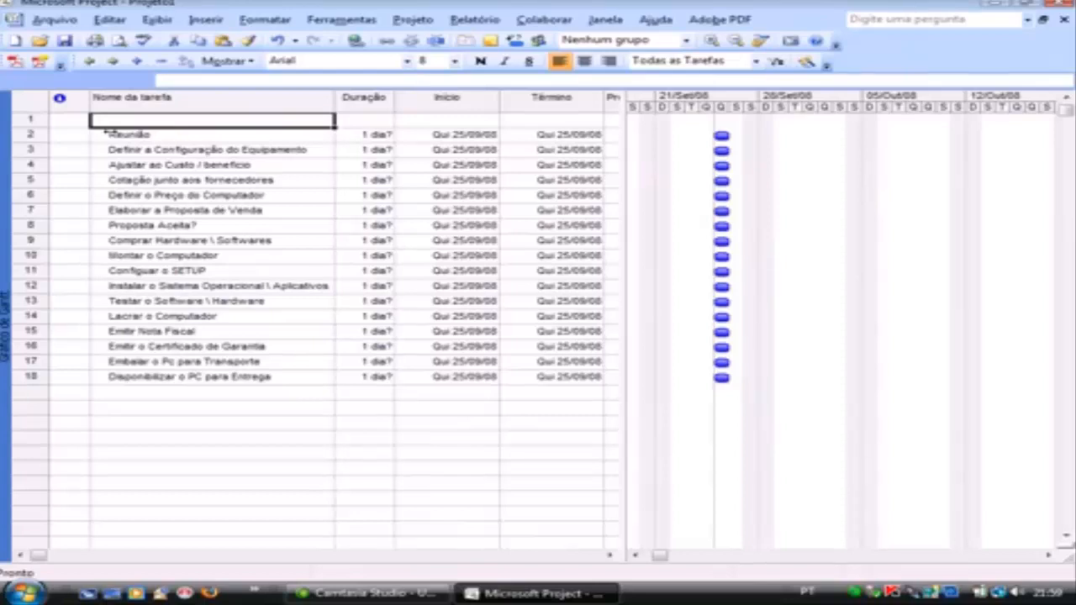
type("Projeto")
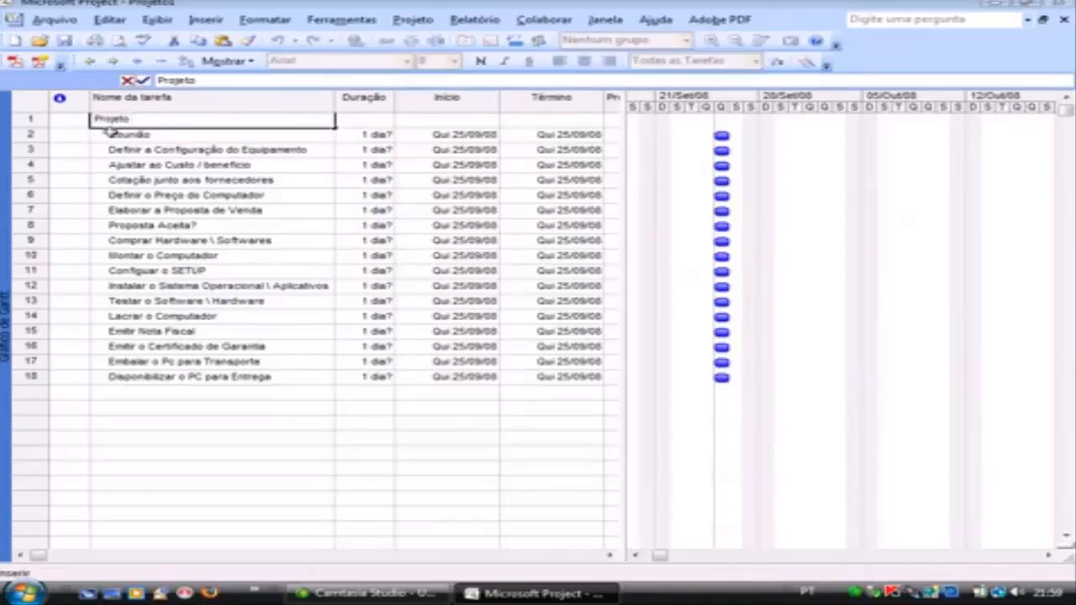
type(" Leand")
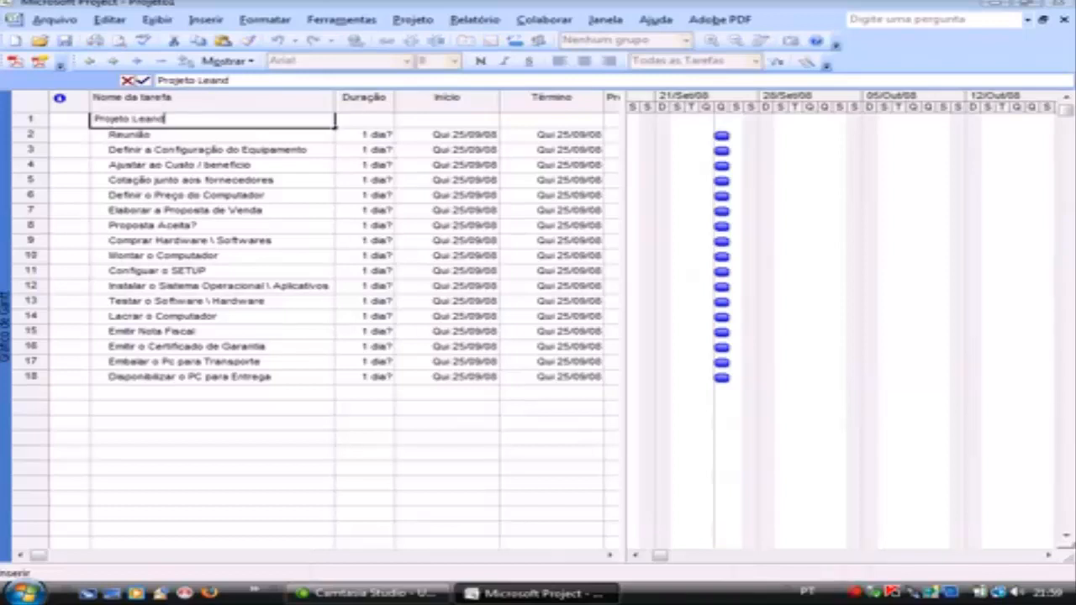
type("ro Ramos")
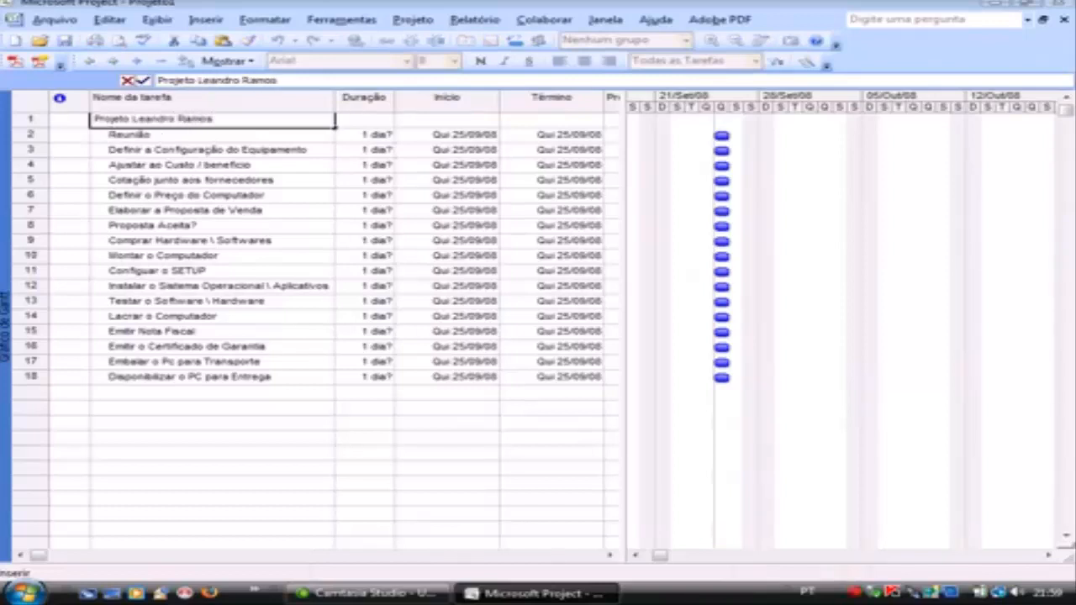
key("Return")
Step: Try indenting all tasks from "Reunião" to "Disponibilizar o PC para Entrega" under the project title task, and outdent them again
left_click(195, 122)
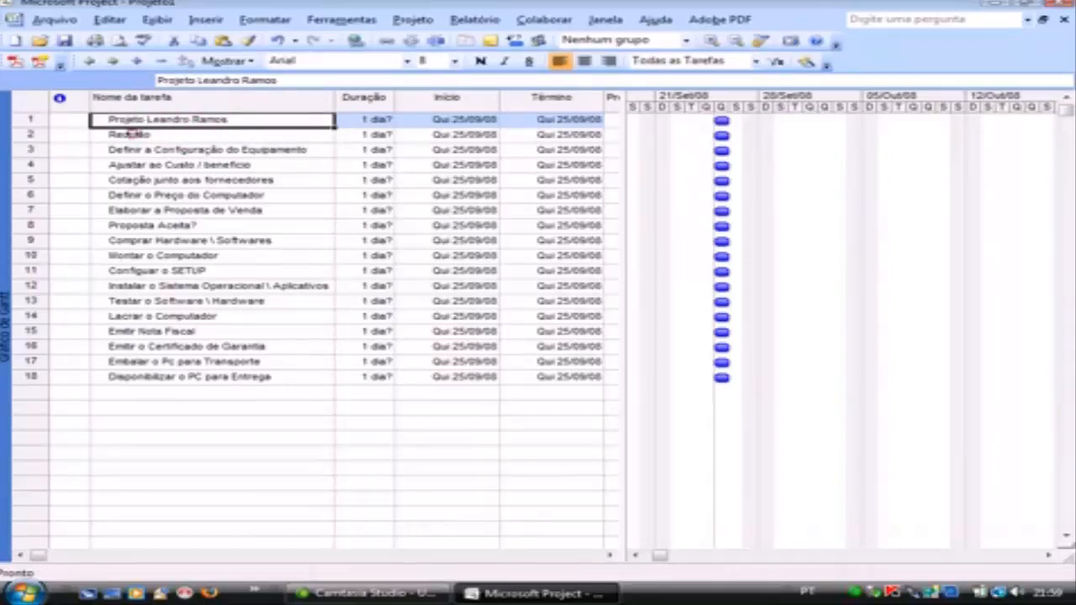
left_click_drag(132, 135, 141, 378)
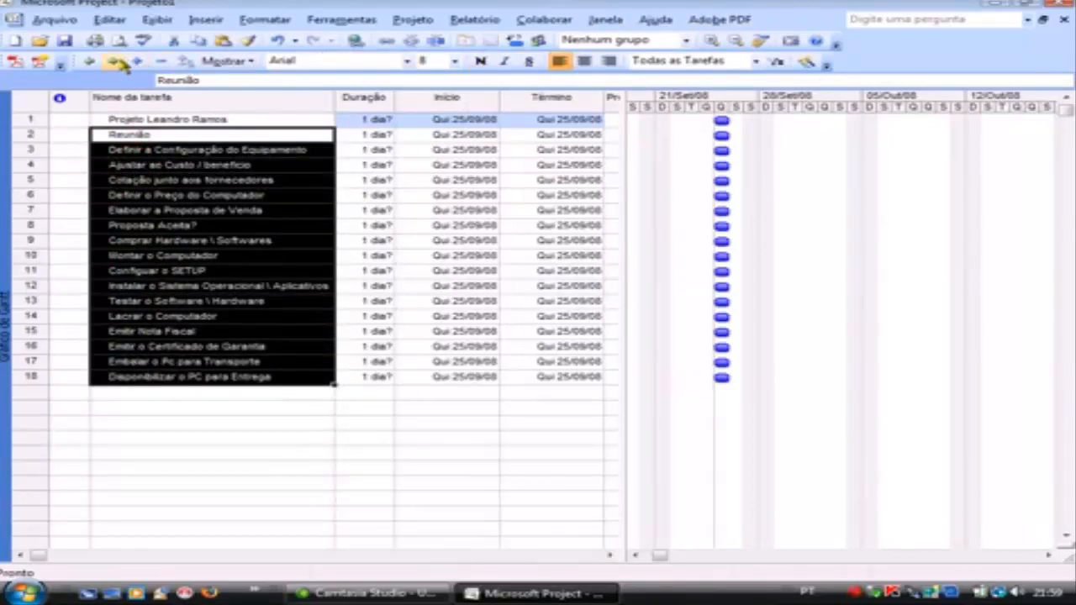
left_click(115, 62)
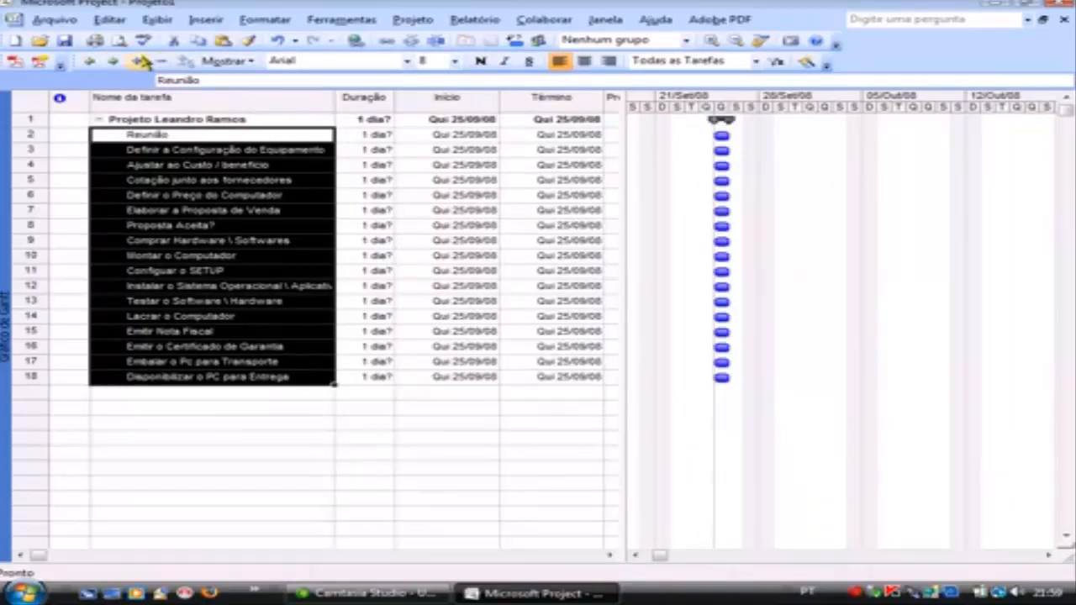
left_click(89, 62)
left_click(161, 166)
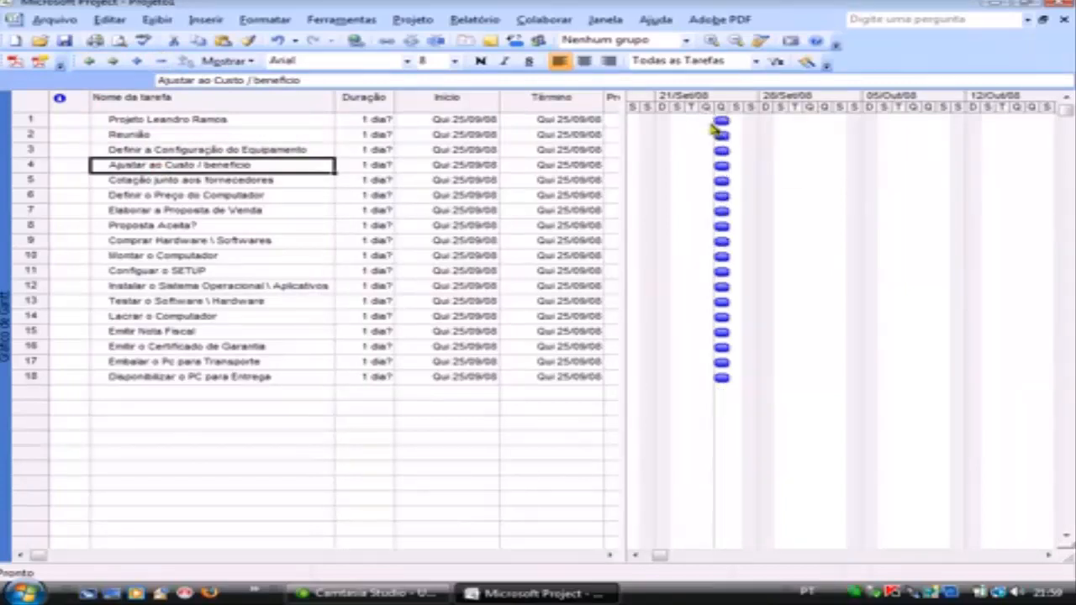
Step: Make all tasks from "Reunião" to "Disponibilizar o PC para Entrega" subtasks of the project title task, and collapse and expand the group
left_click_drag(195, 134, 216, 378)
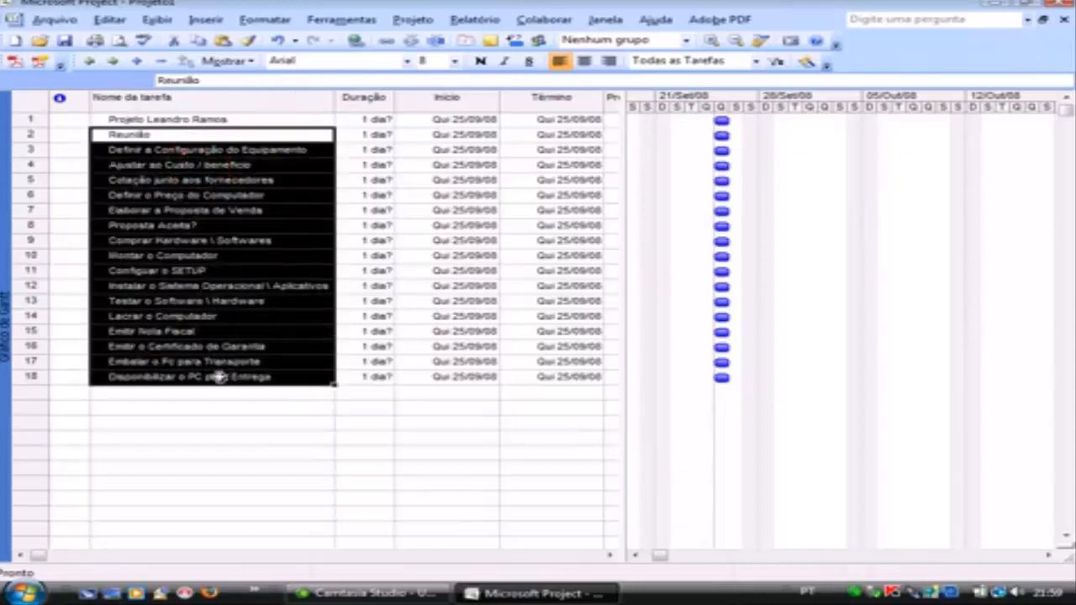
left_click(114, 62)
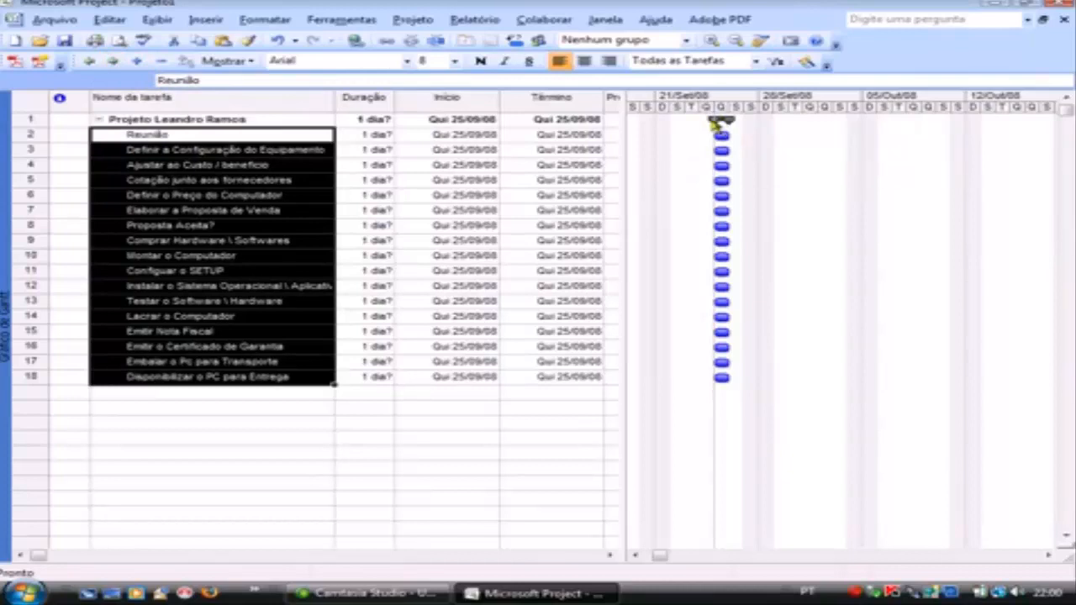
left_click(240, 180)
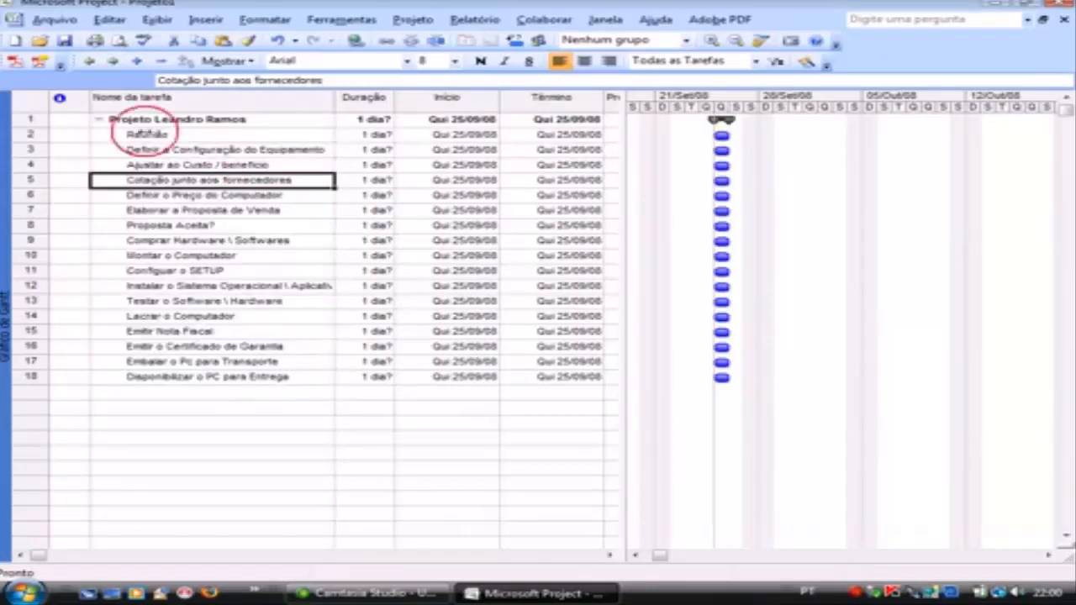
left_click(99, 122)
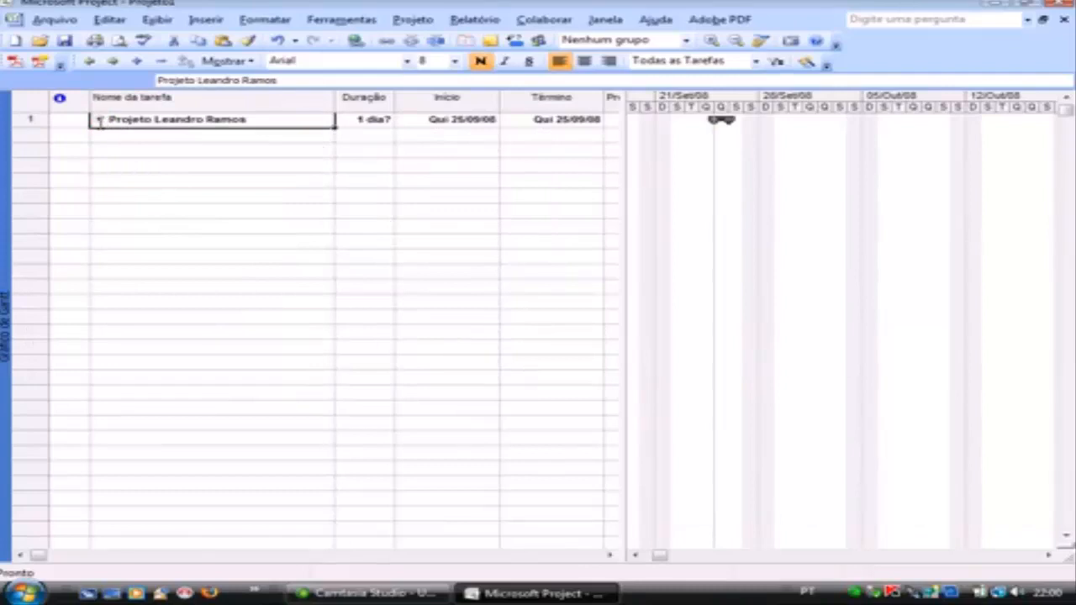
left_click(99, 123)
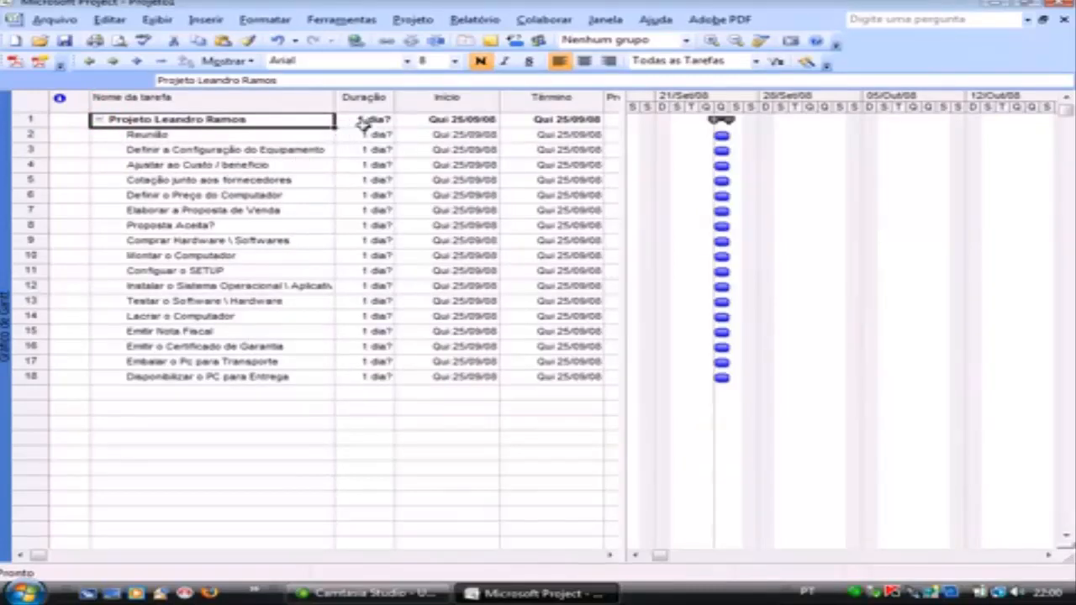
Step: Insert a new task above "Reunião" and name it "Proposta"
right_click(33, 137)
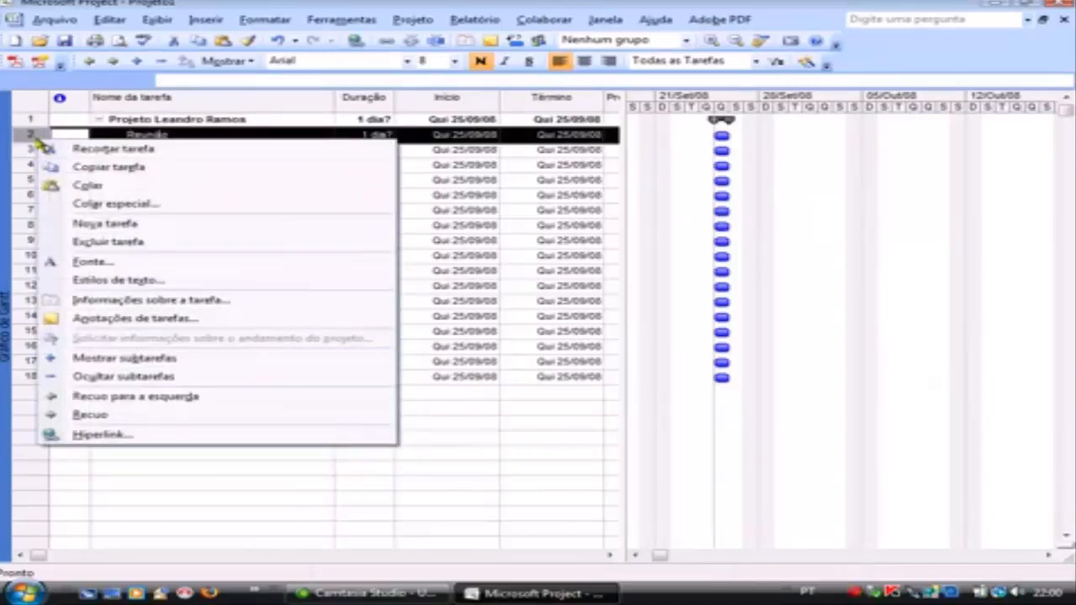
left_click(112, 226)
left_click(136, 138)
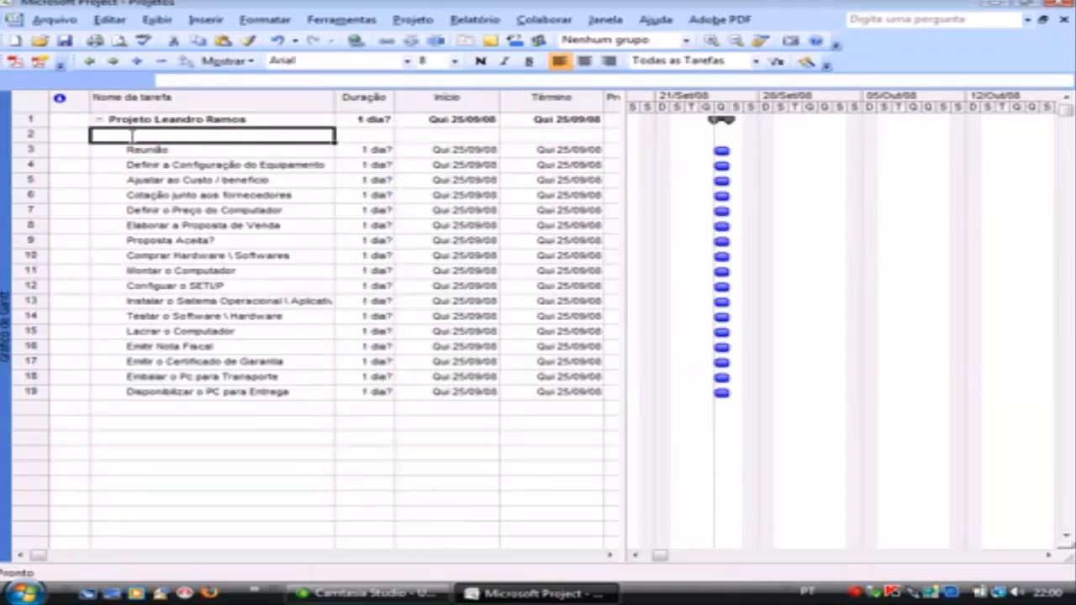
type("Proposta")
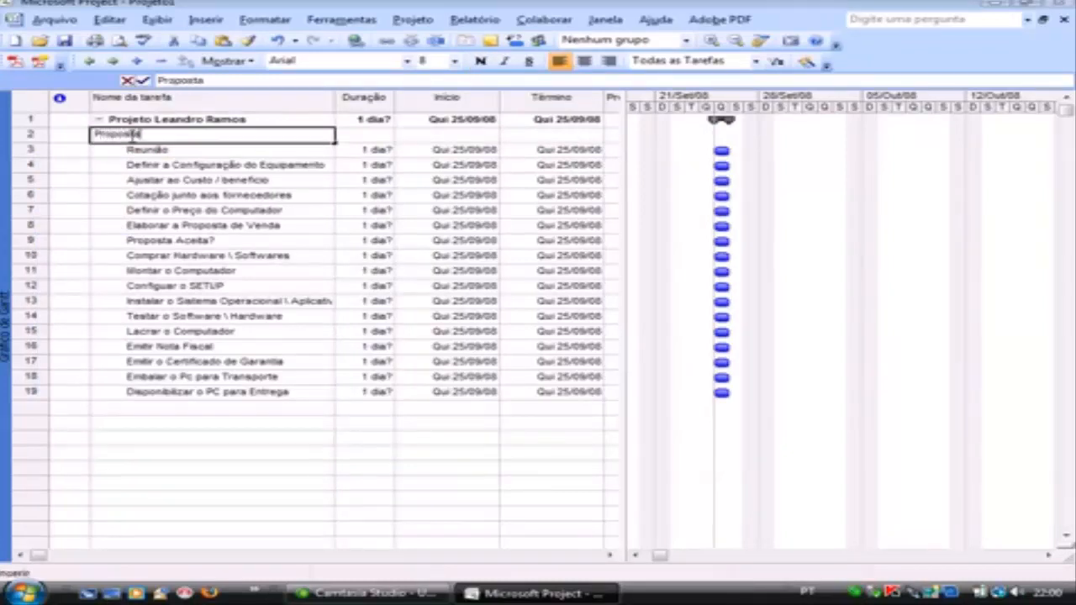
key("Return")
left_click(128, 134)
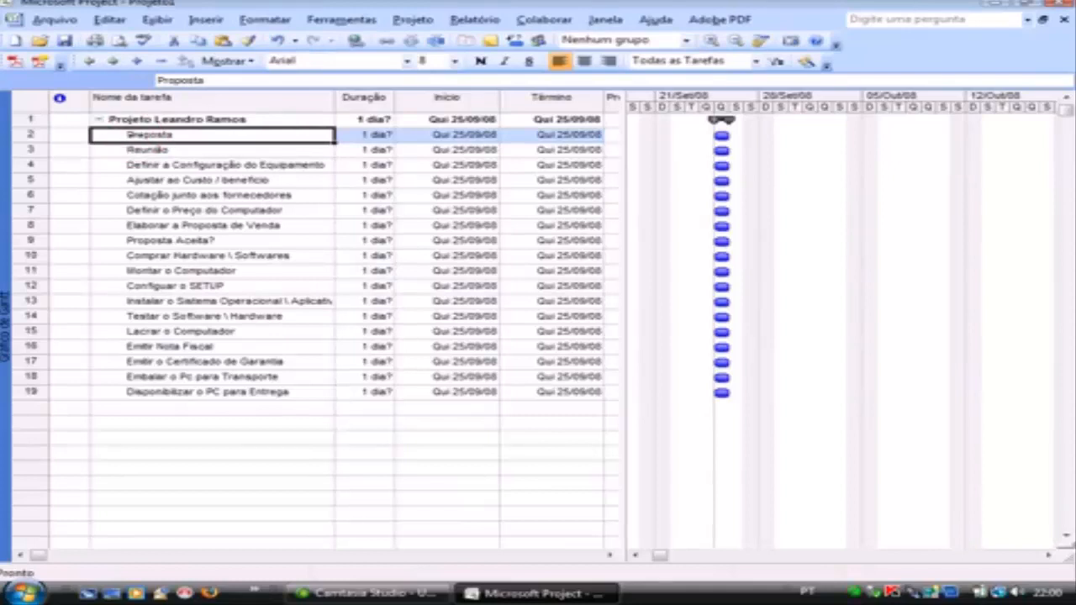
Step: Insert a new task above "Comprar Hardware \ Softwares" and name it "Implatanção"
left_click(137, 254)
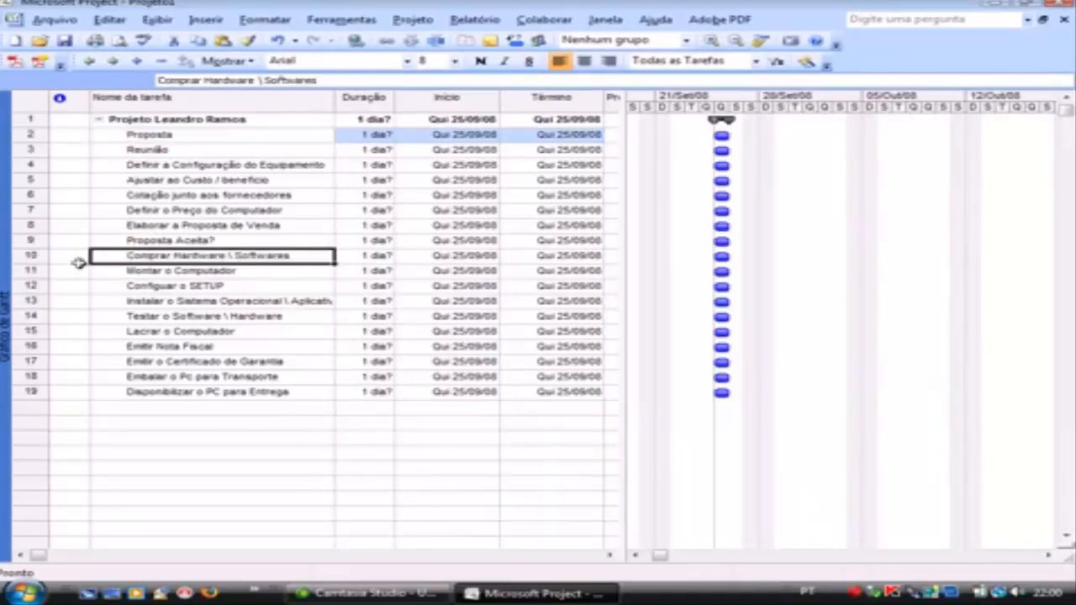
right_click(31, 256)
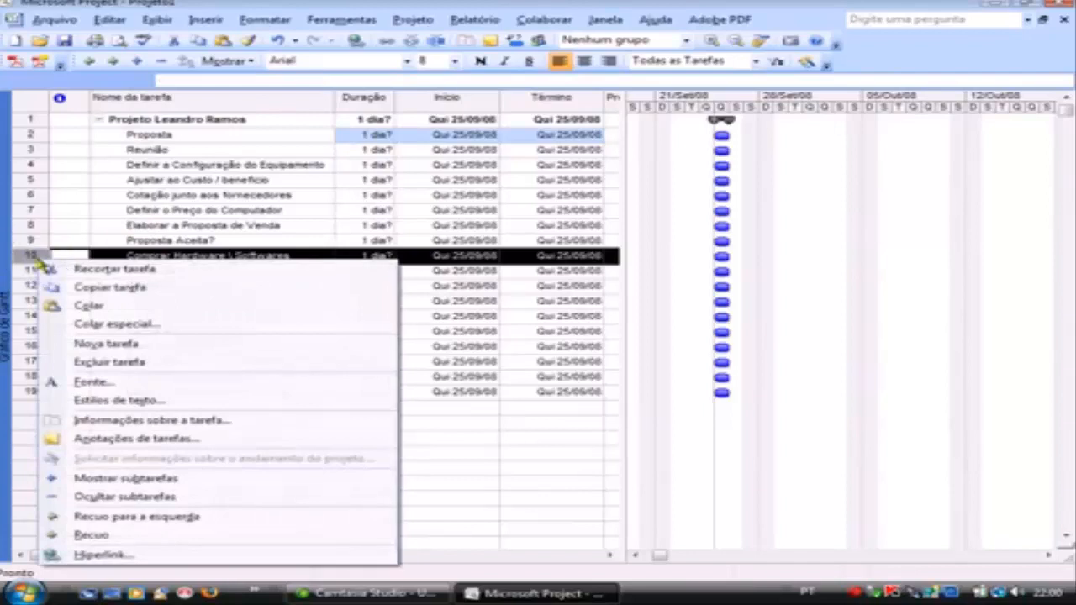
left_click(82, 344)
left_click(161, 257)
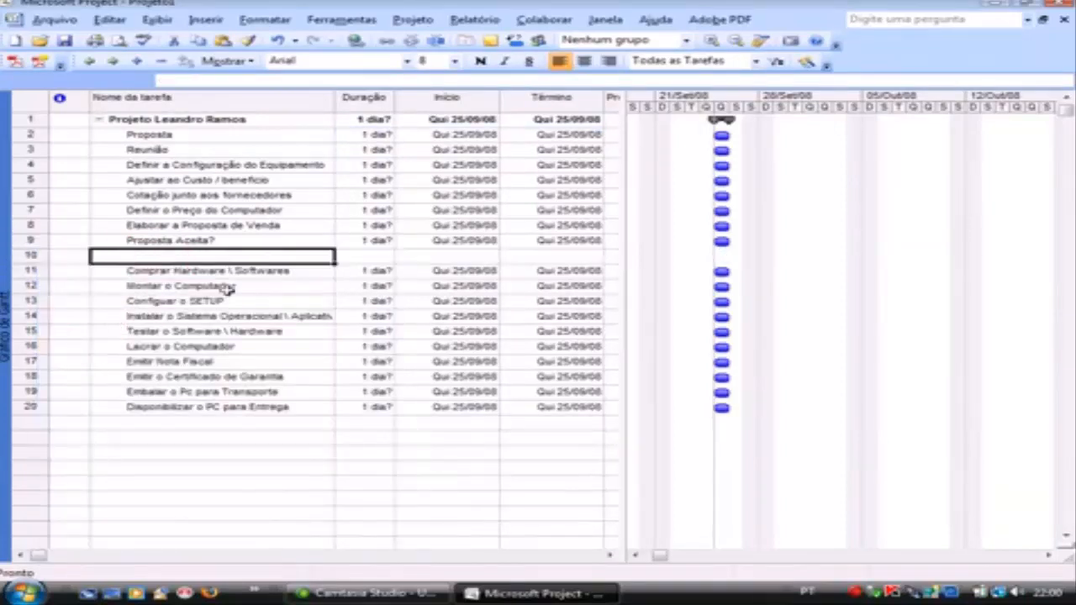
type("I")
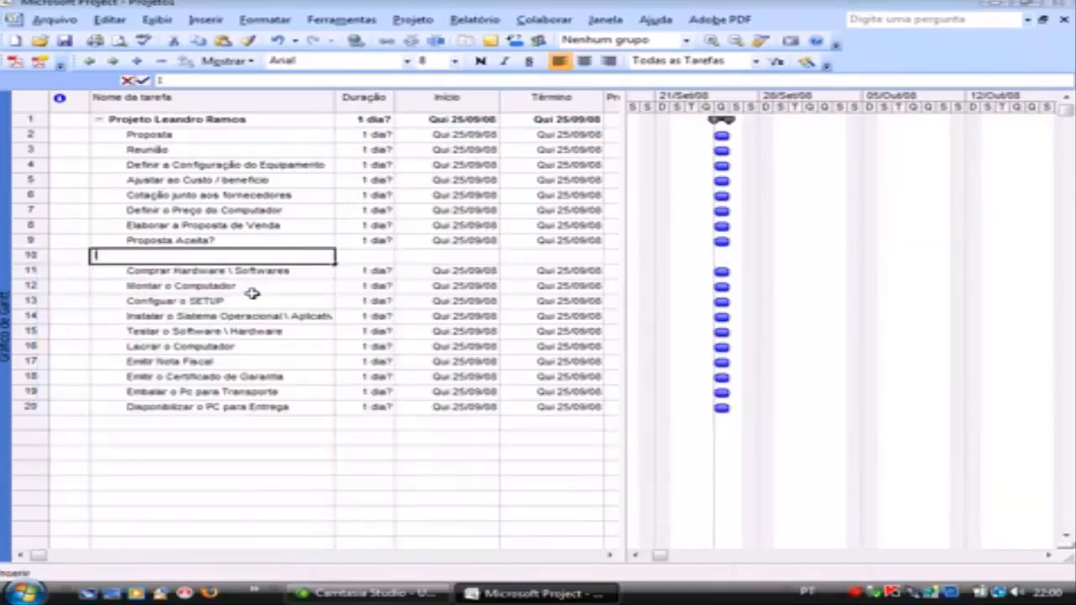
type("mplantan")
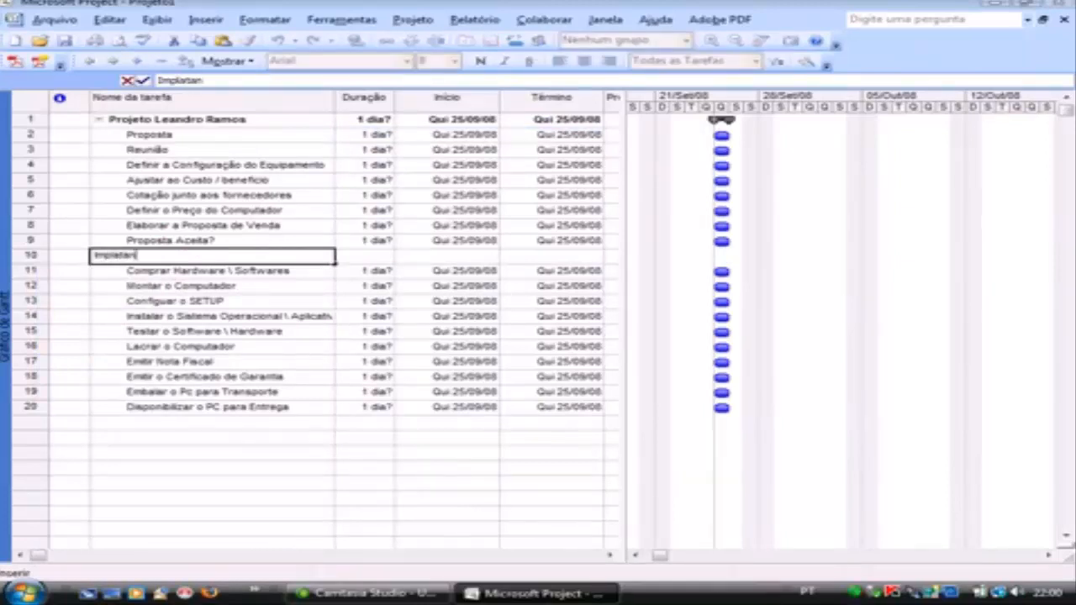
type("ção")
key("Return")
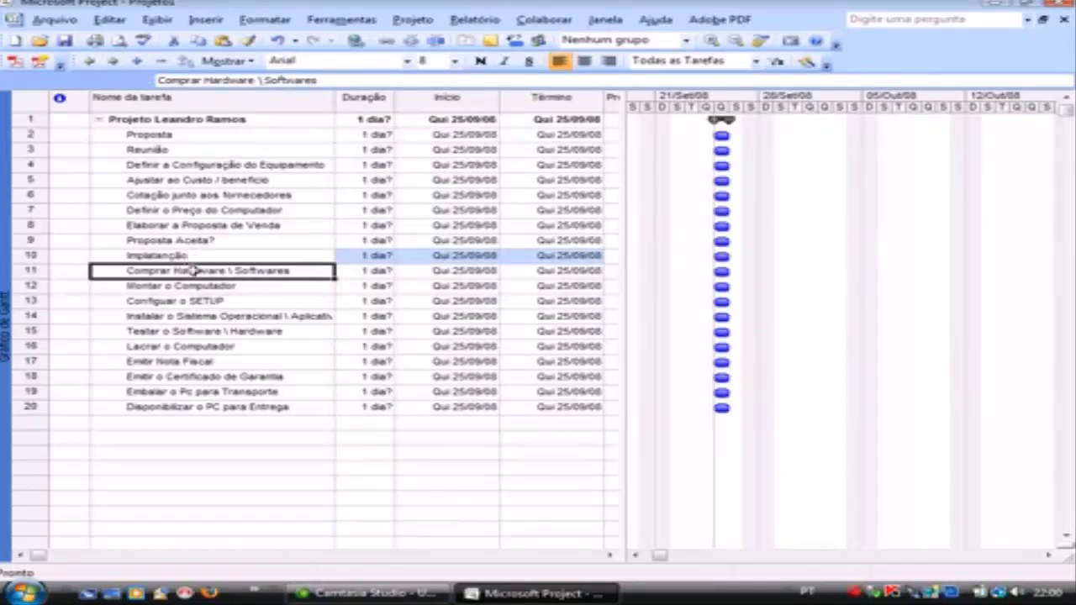
Step: Insert a new task above "Testar o Software \ Hardware" and name it "Finalizando"
left_click(174, 332)
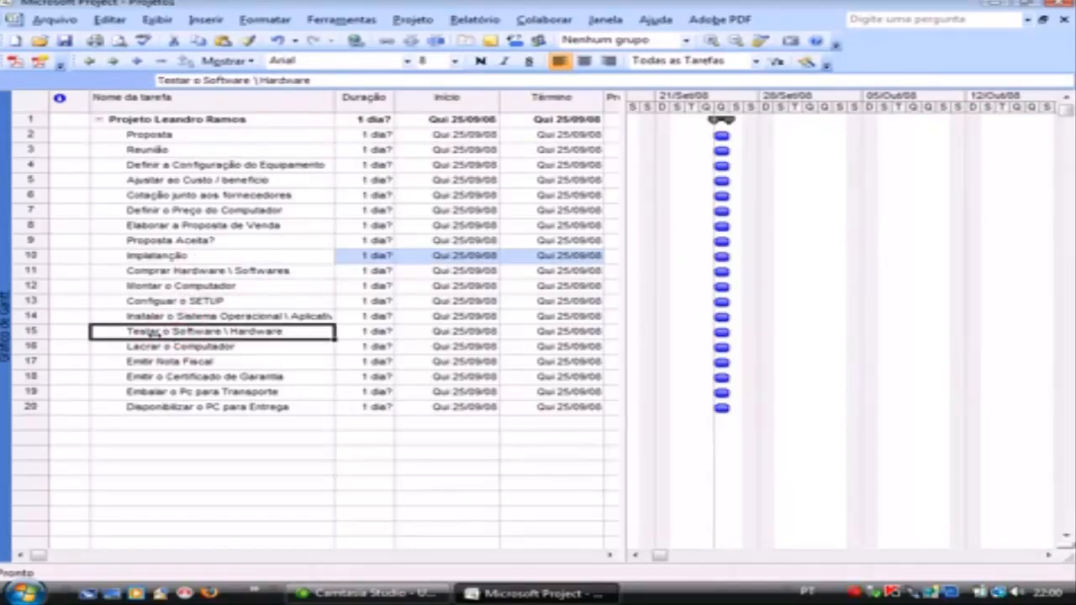
right_click(37, 331)
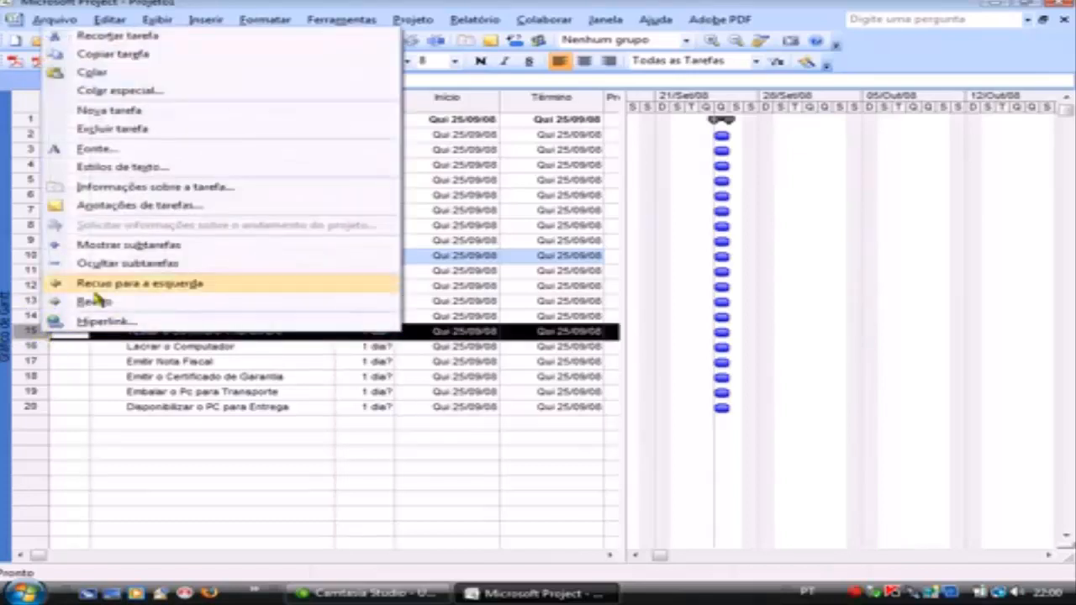
left_click(116, 107)
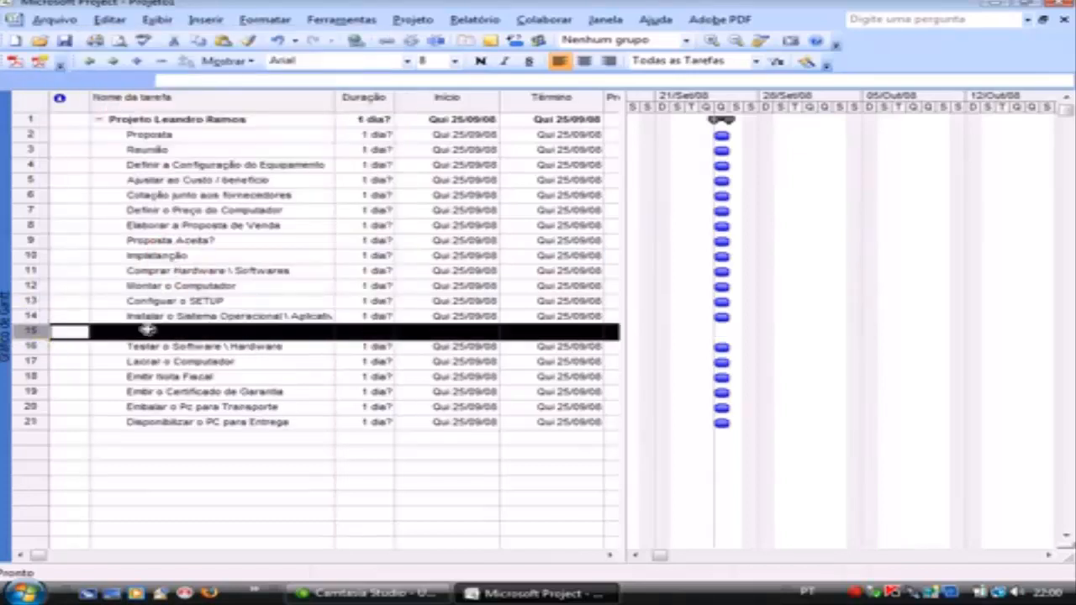
left_click(148, 333)
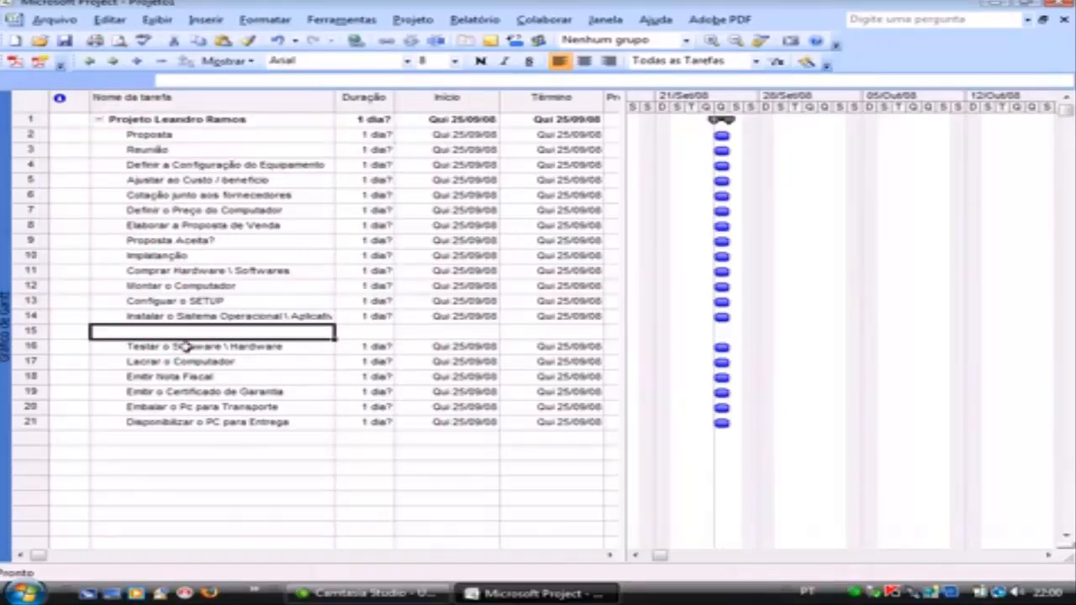
type("Fi")
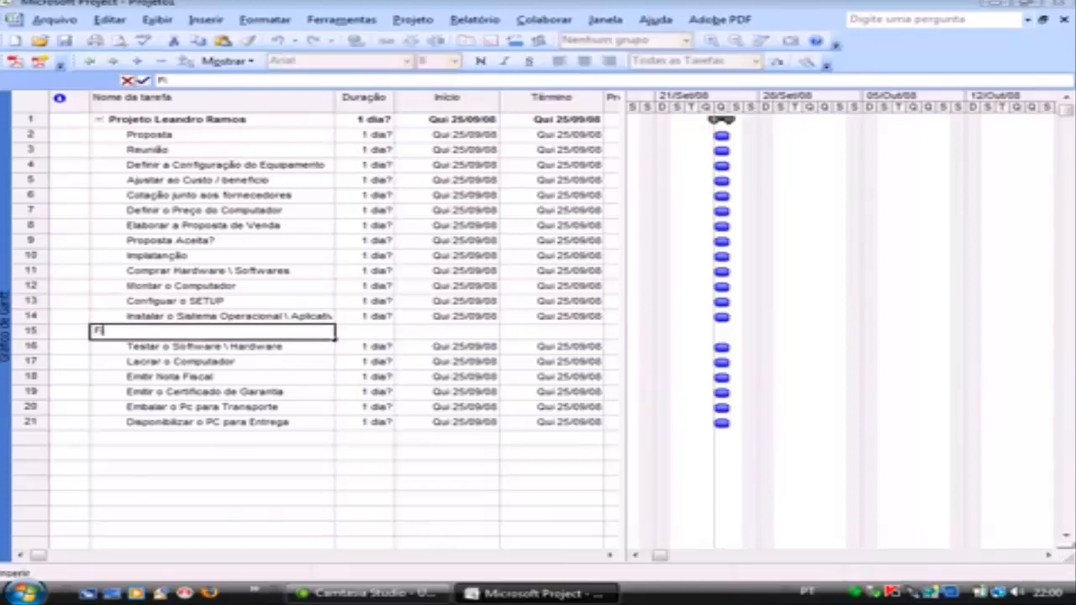
type("nalizand")
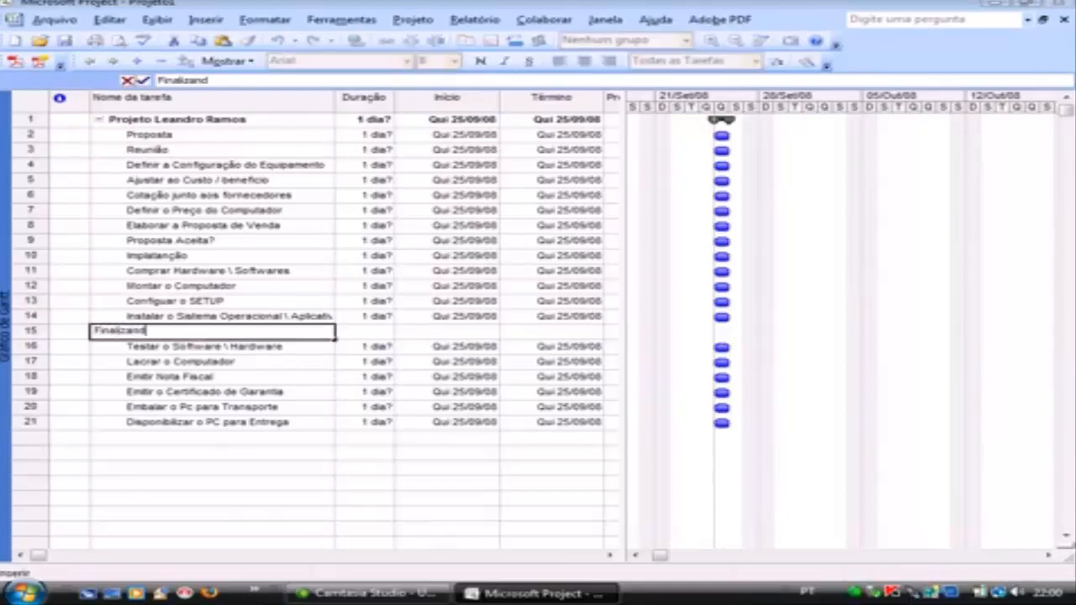
type("o")
key("Return")
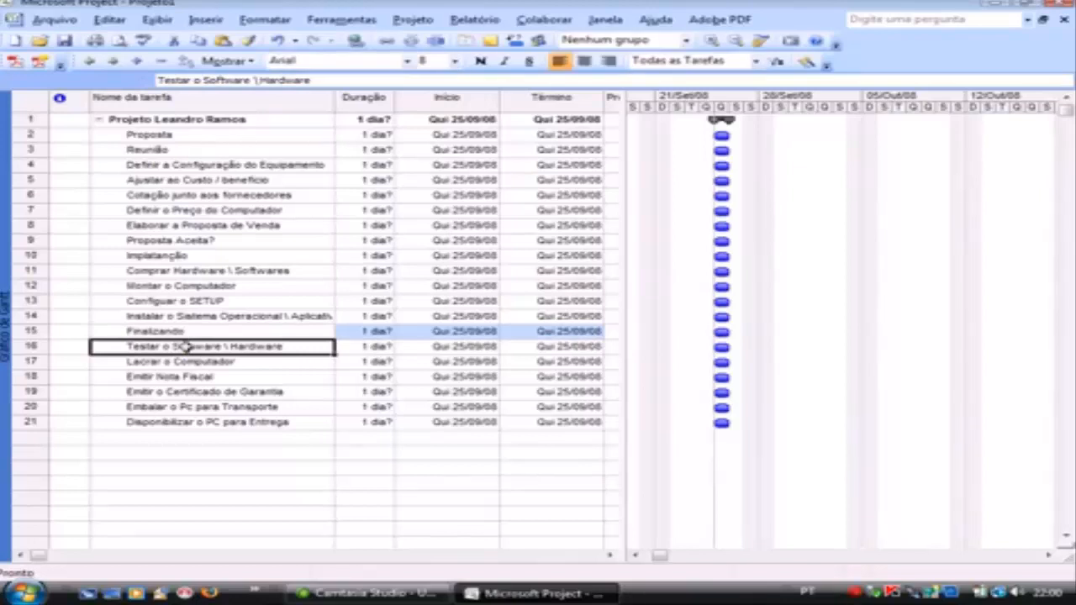
Step: Indent the tasks from "Testar o Software \ Hardware" to "Disponibilizar o PC para Entrega" as subtasks of "Finalizando", and toggle the group's subtask display
left_click_drag(180, 423, 157, 420)
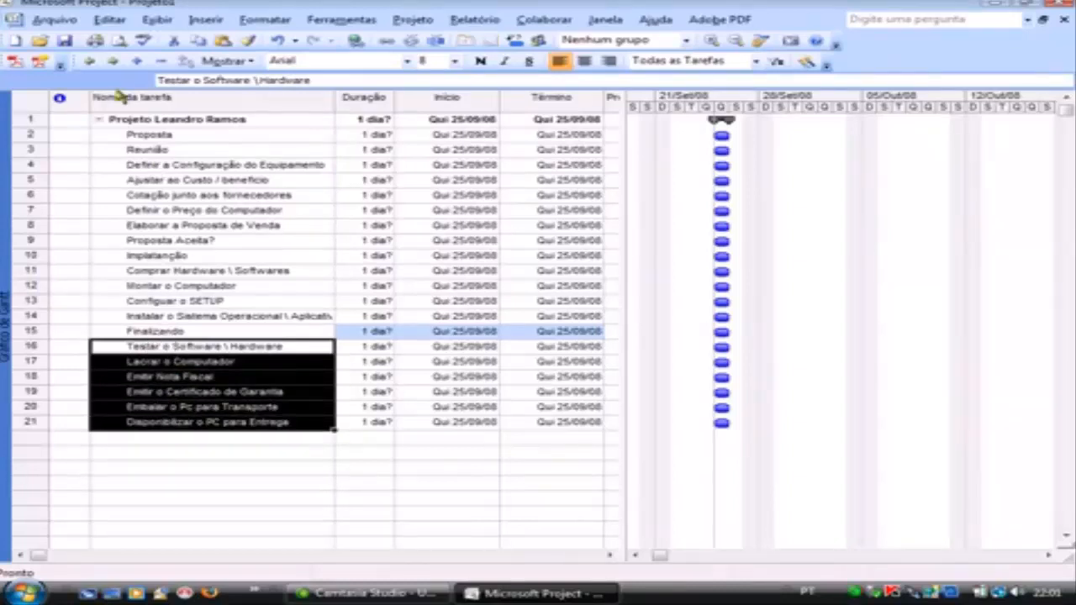
left_click(113, 62)
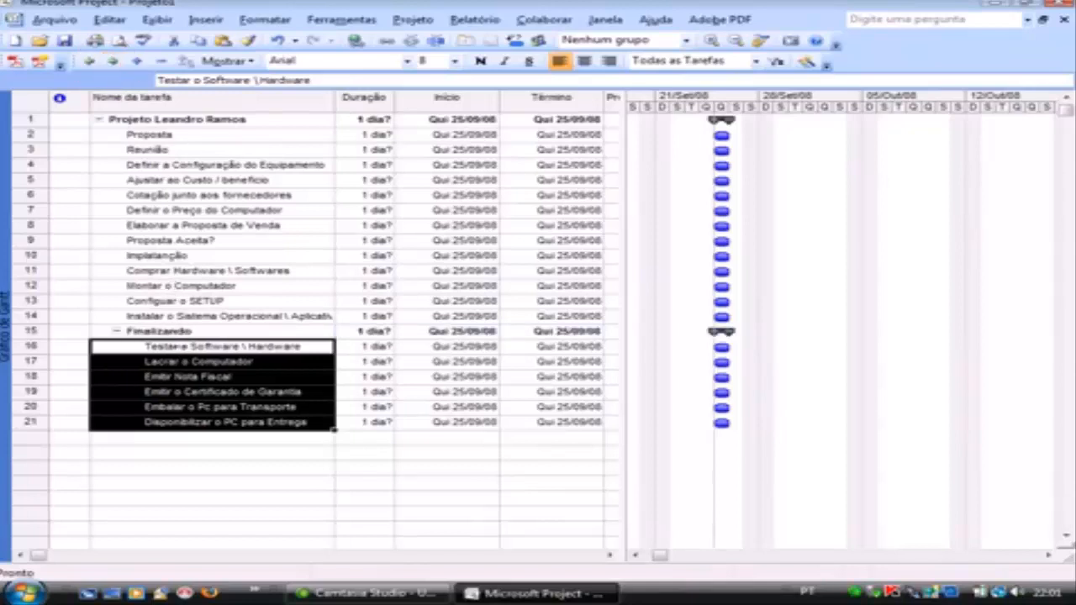
left_click(162, 334)
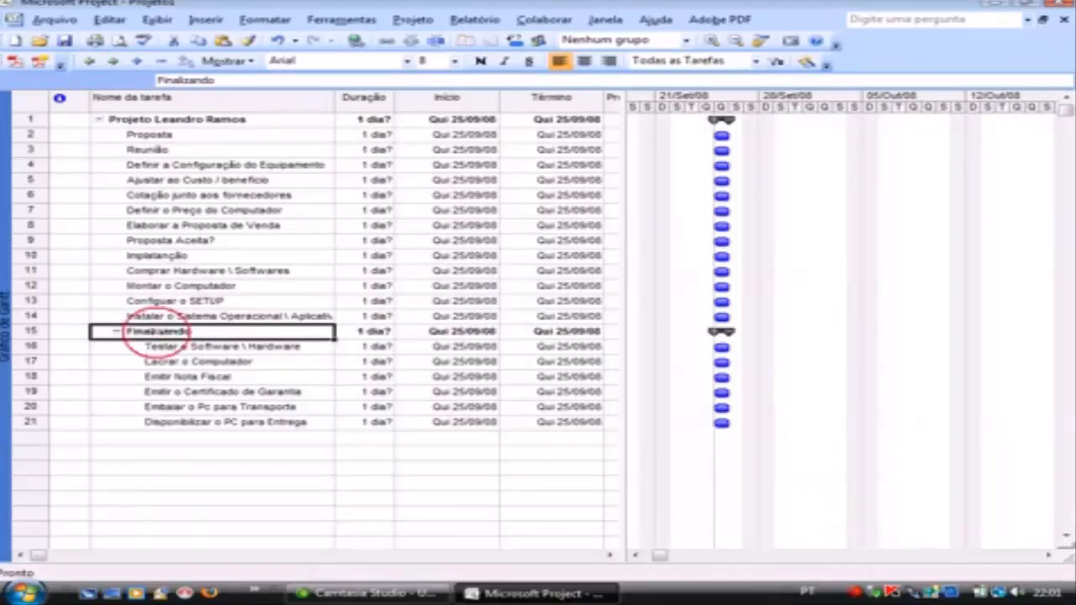
left_click(118, 332)
left_click(117, 332)
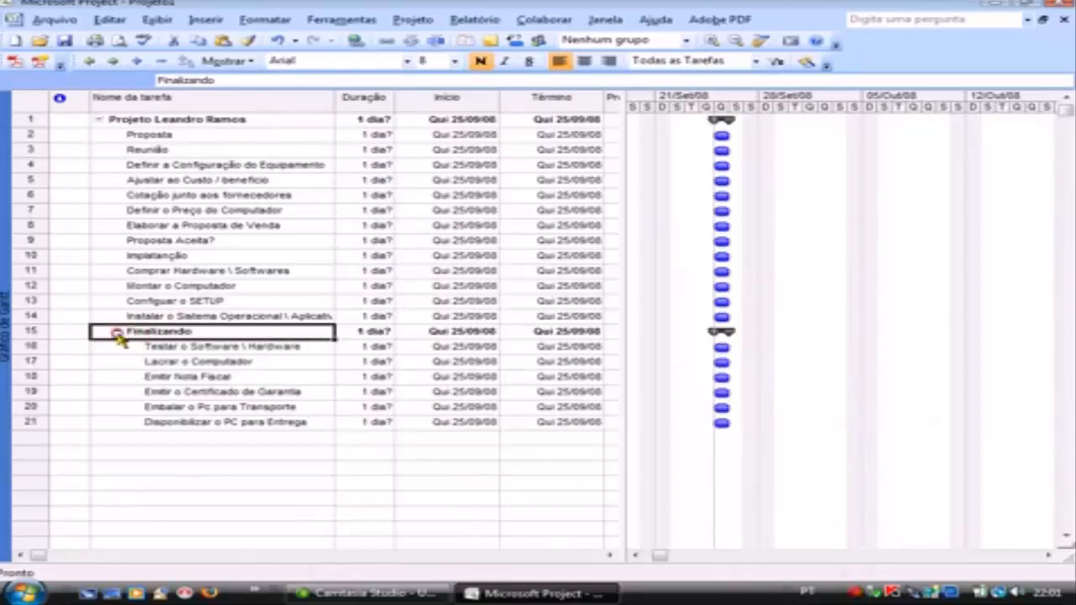
left_click(118, 332)
left_click(118, 332)
Step: Indent the four tasks below "Implatanção" and the tasks from "Reunião" to "Proposta Aceita?" below "Proposta" as their respective subtasks
left_click_drag(194, 316, 180, 271)
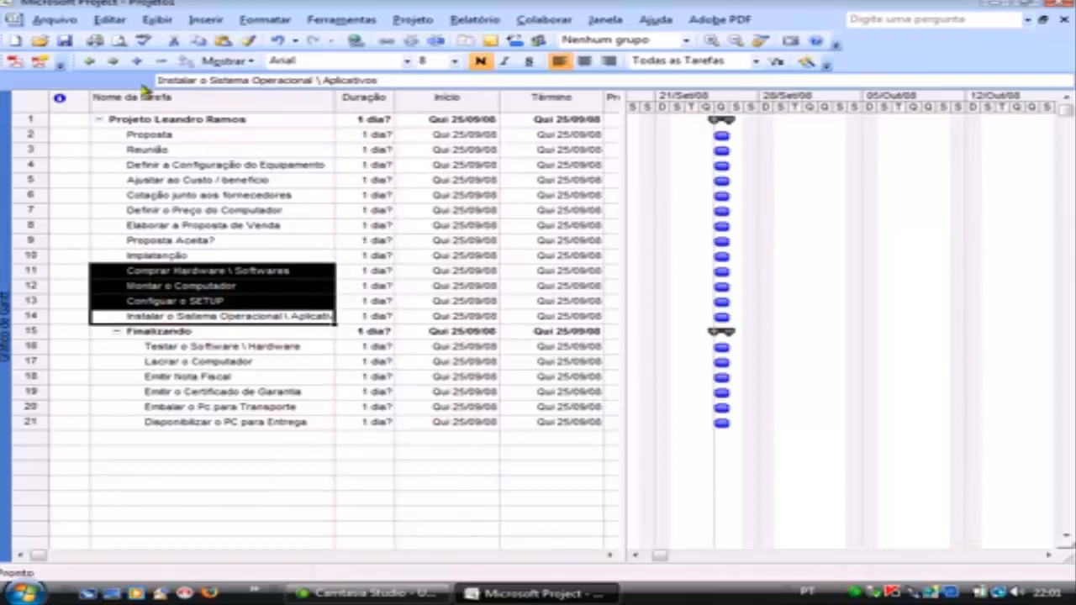
left_click(112, 61)
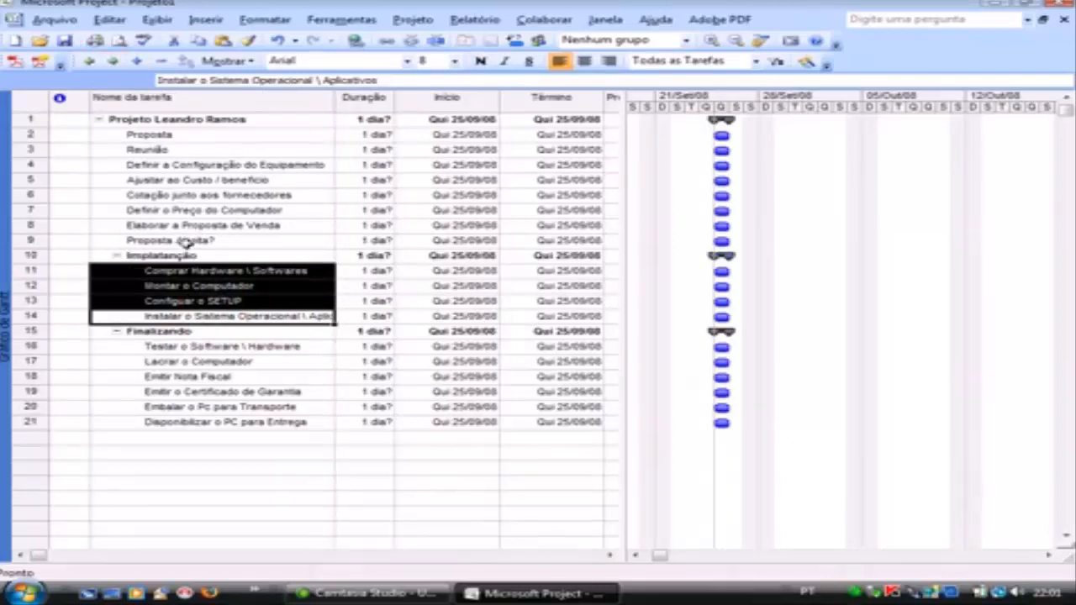
left_click_drag(183, 241, 144, 149)
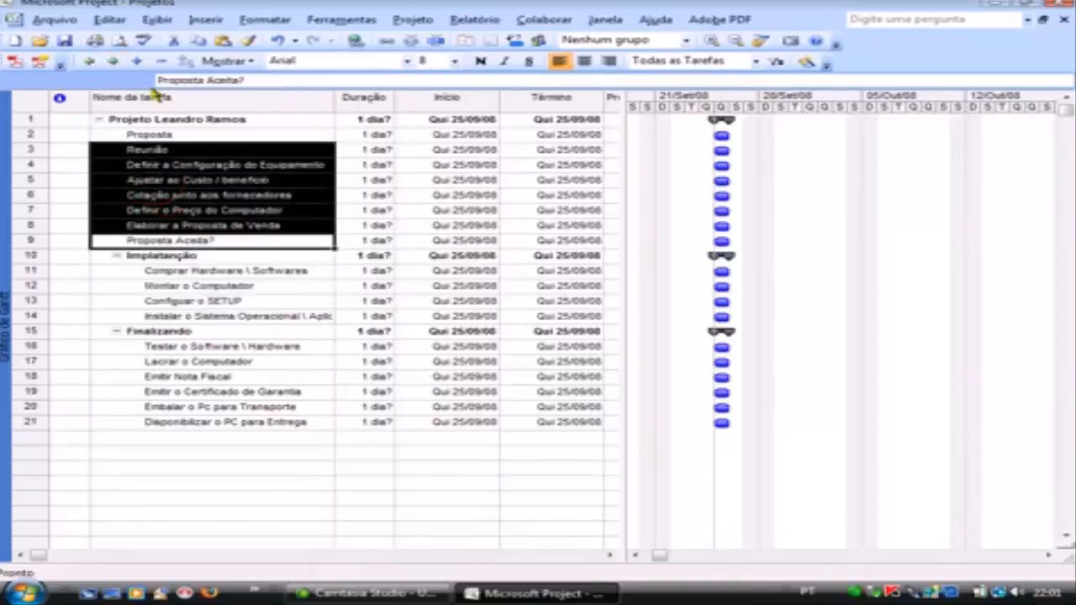
left_click(112, 61)
left_click(200, 211)
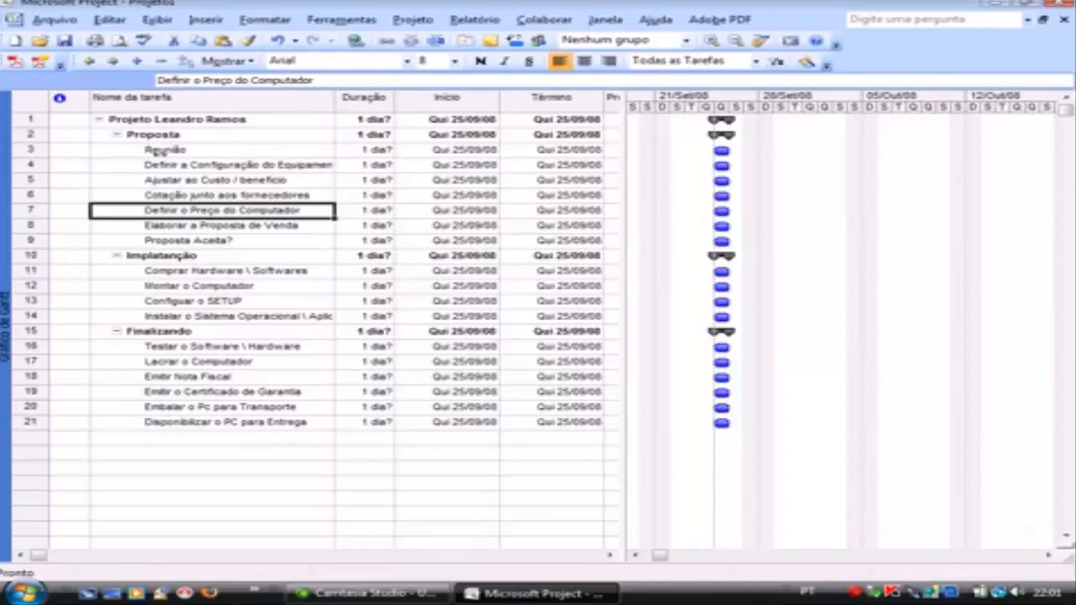
left_click(164, 150)
left_click(168, 166)
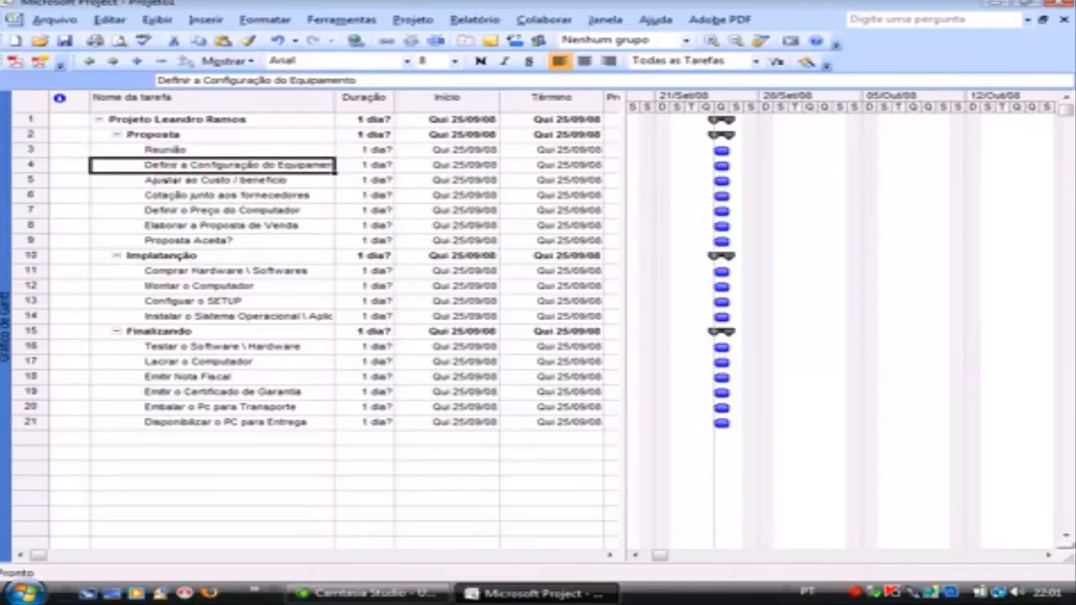
Step: Review the subtasks under "Proposta" and "Finalizando", and collapse the three phases "Proposta", "Implatanção" and "Finalizando"
left_click(168, 180)
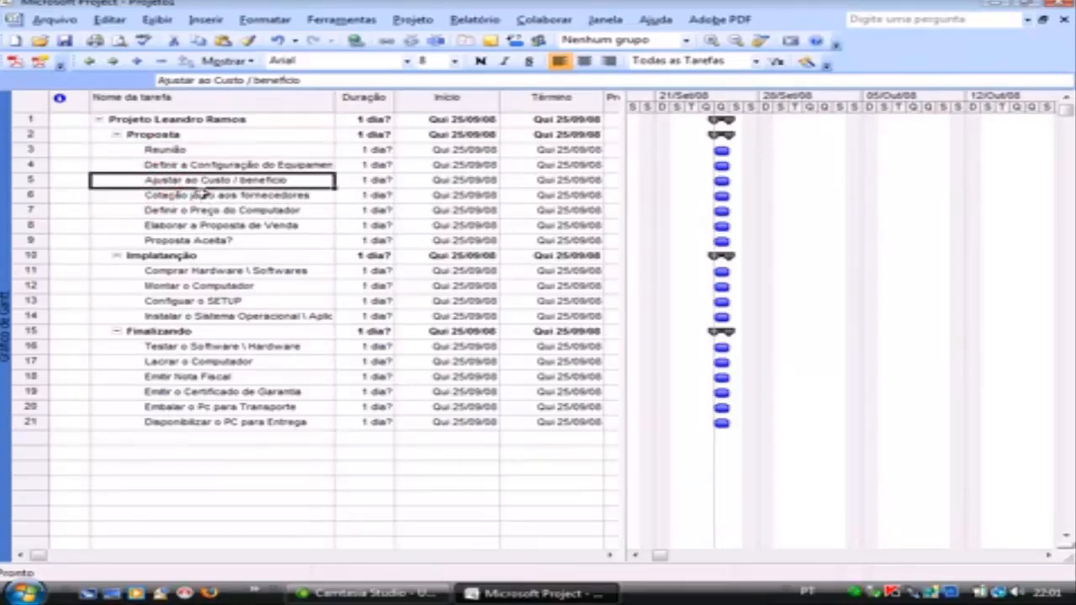
left_click(199, 194)
left_click(239, 211)
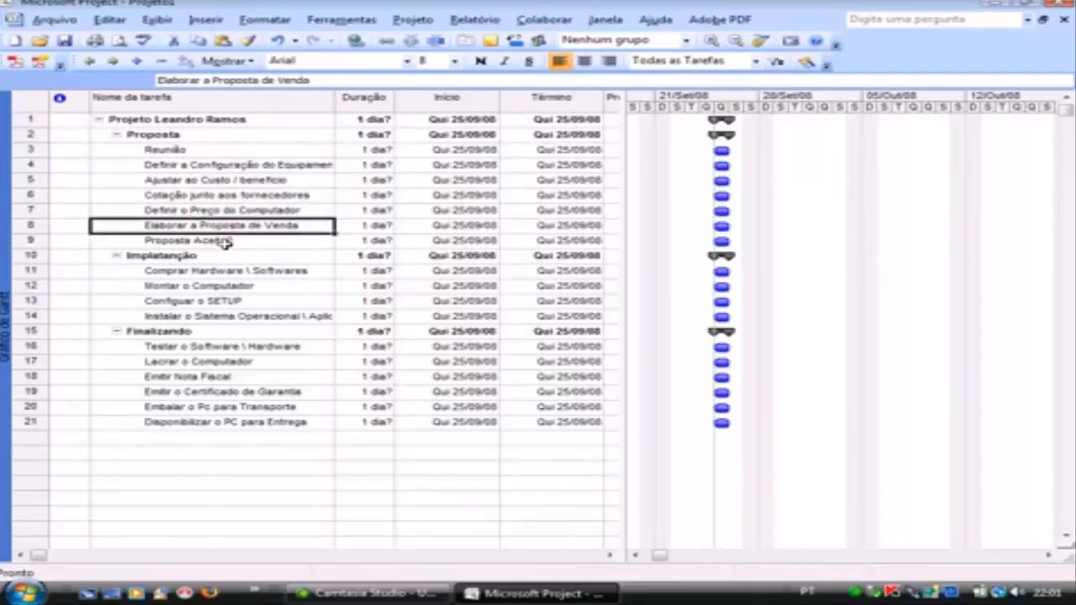
left_click(225, 240)
left_click(118, 135)
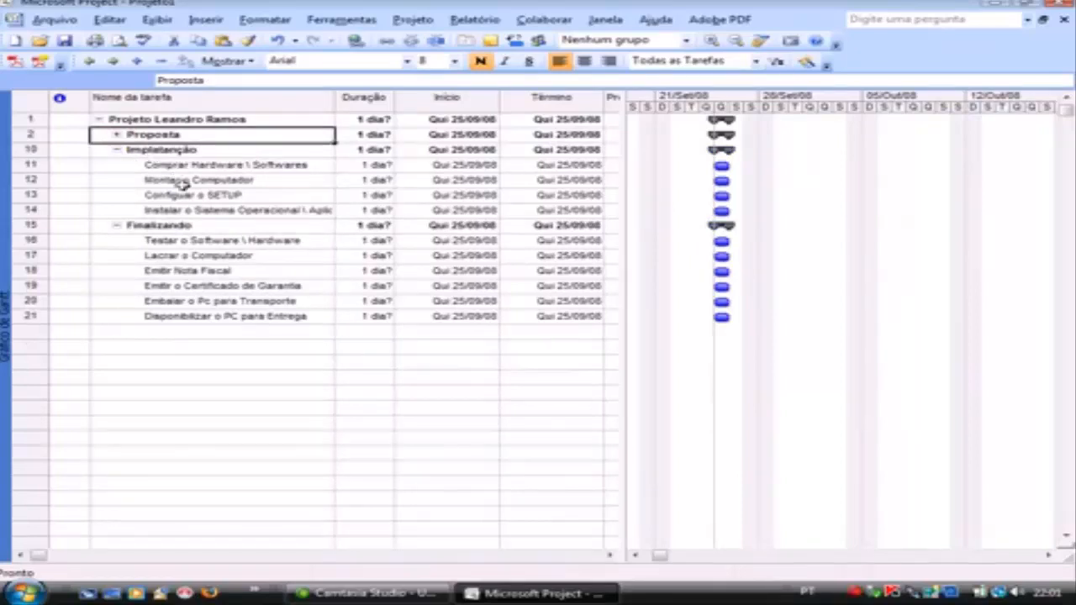
left_click(117, 150)
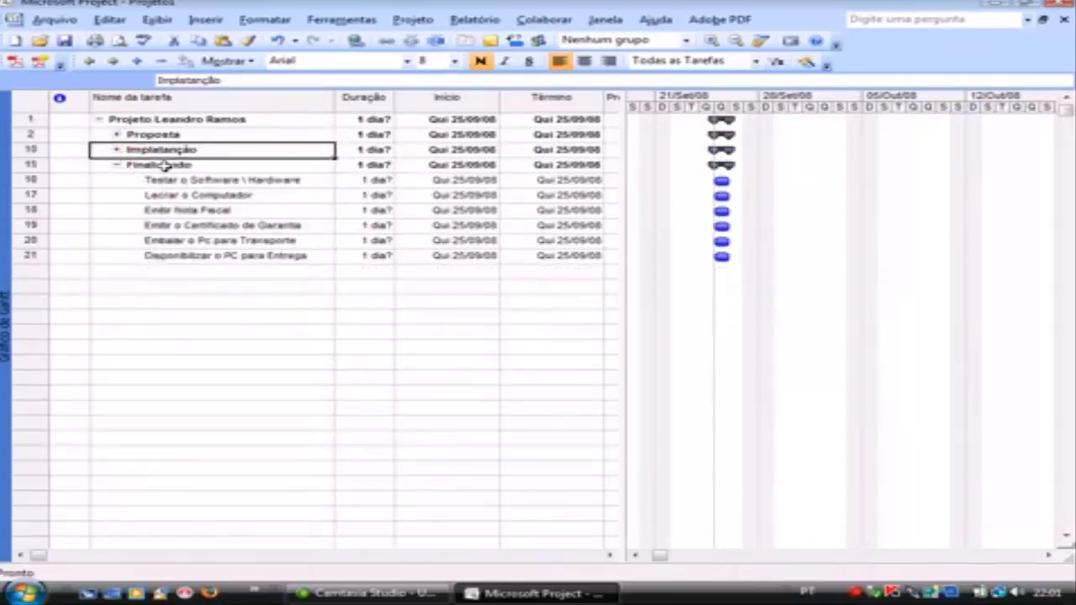
left_click(176, 180)
left_click(178, 195)
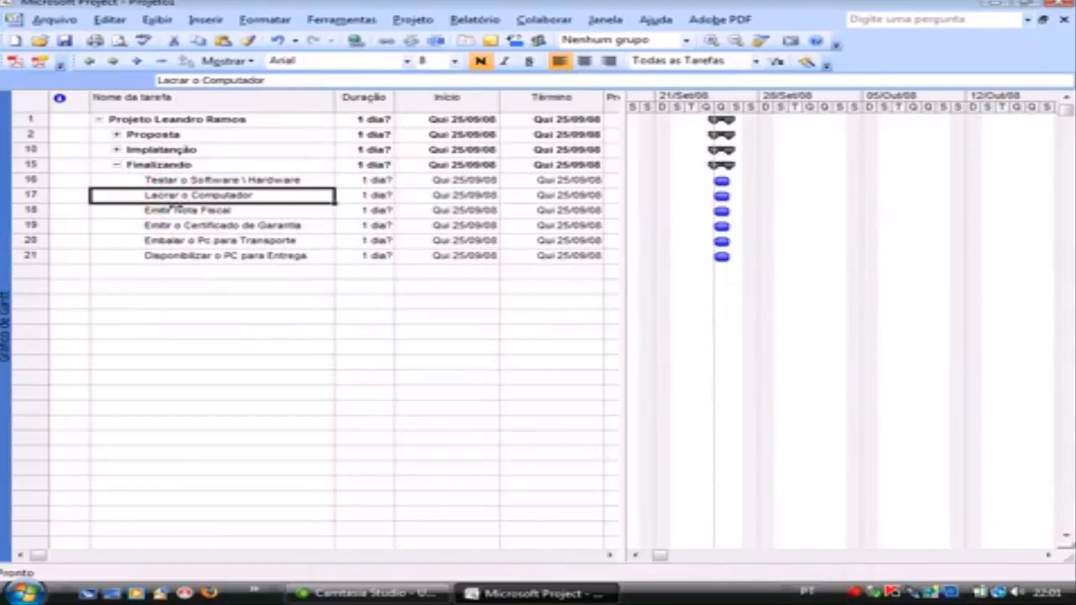
left_click(181, 254)
left_click(116, 165)
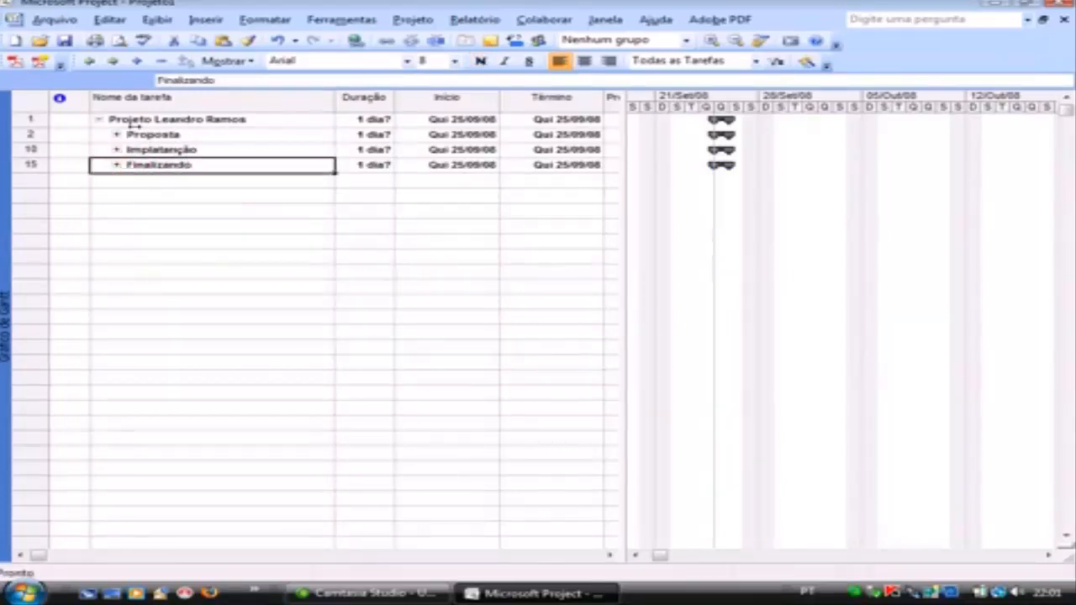
Step: Toggle the subtask display of the project title task, and expand "Proposta", "Implatanção" and "Finalizando" to show all subtasks
left_click(101, 121)
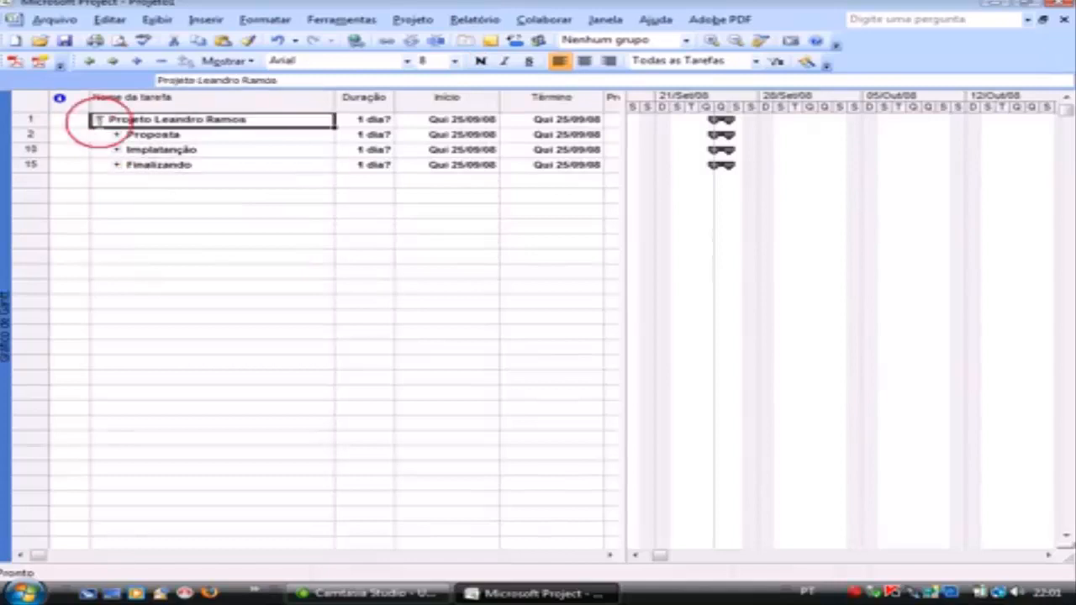
left_click(100, 121)
left_click(100, 122)
left_click(116, 135)
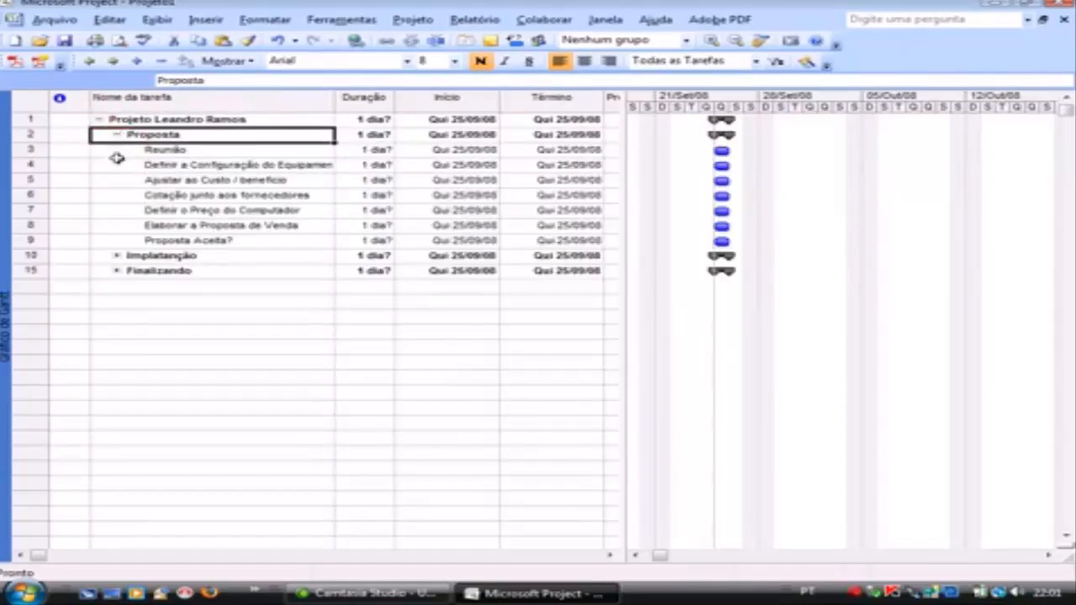
left_click(115, 256)
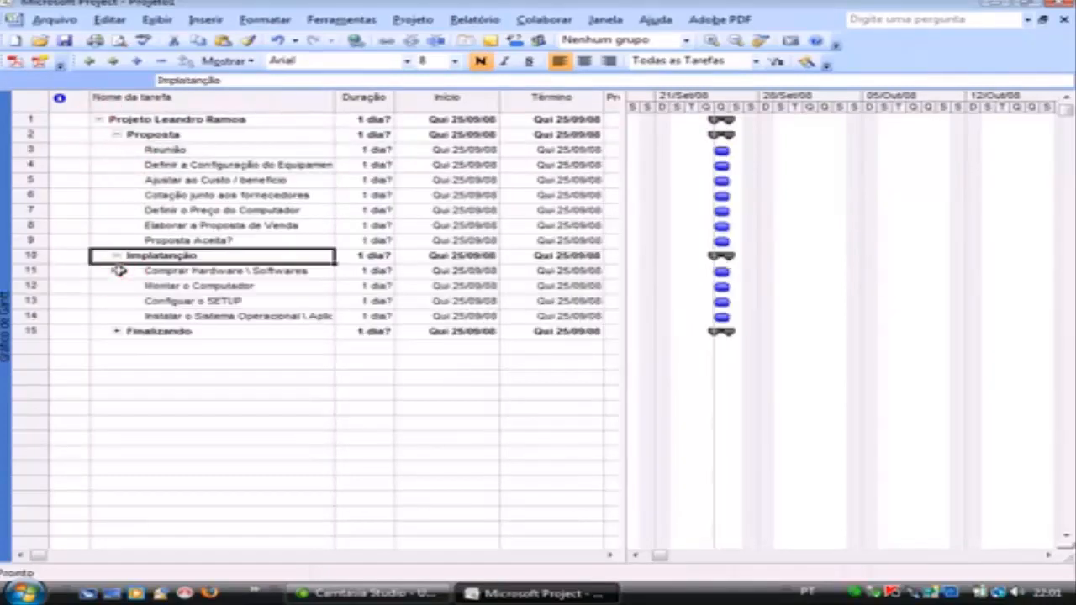
left_click(118, 332)
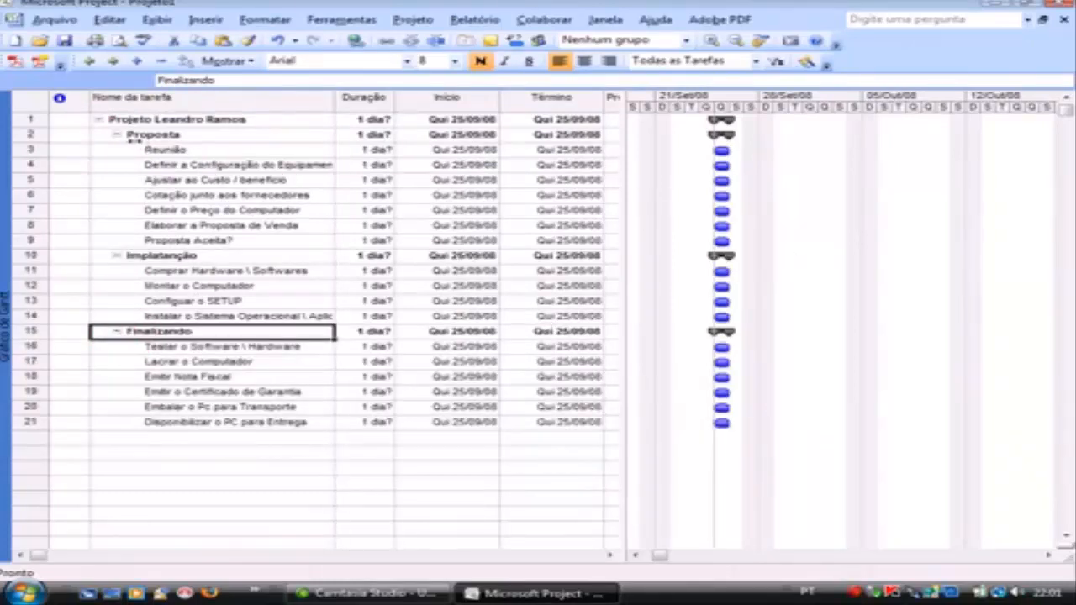
Step: Collapse and re-expand the "Proposta", "Implatanção" and "Finalizando" phases to check the outline structure
left_click(116, 135)
left_click(118, 225)
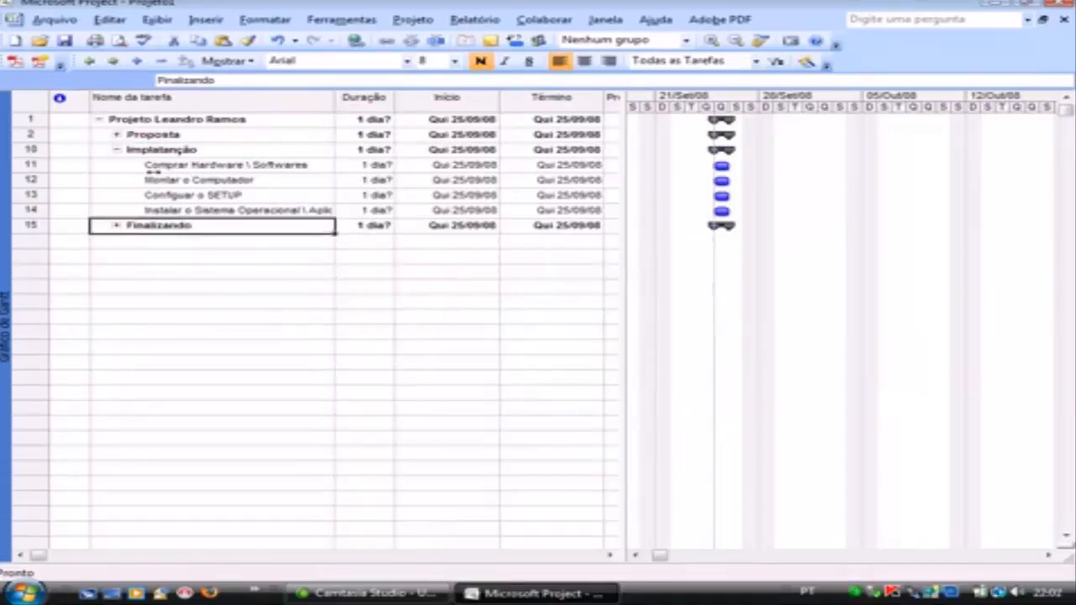
left_click(116, 149)
left_click(116, 150)
left_click(116, 135)
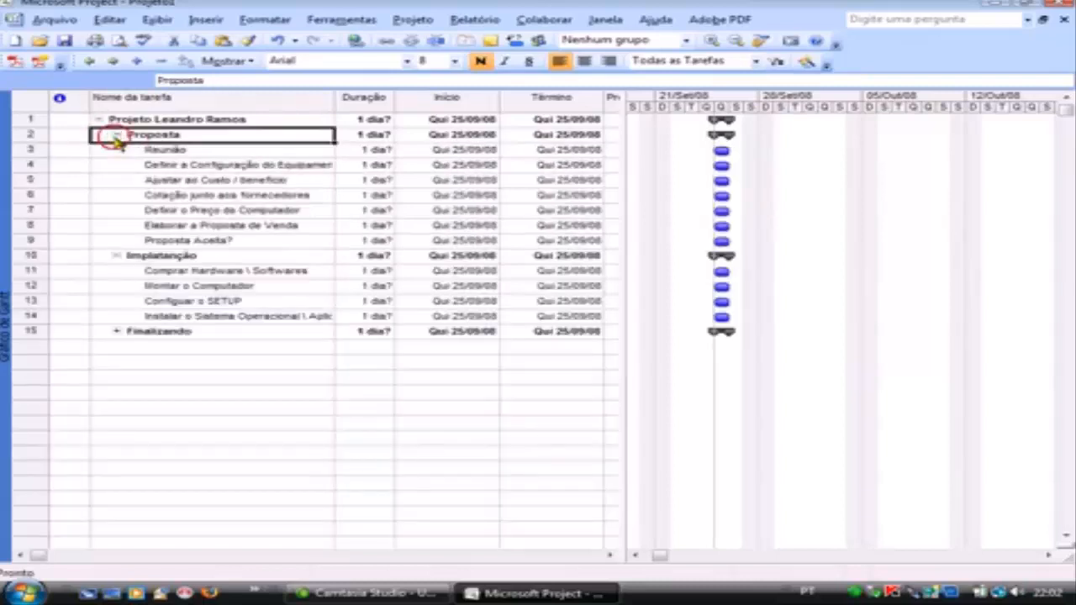
left_click(116, 331)
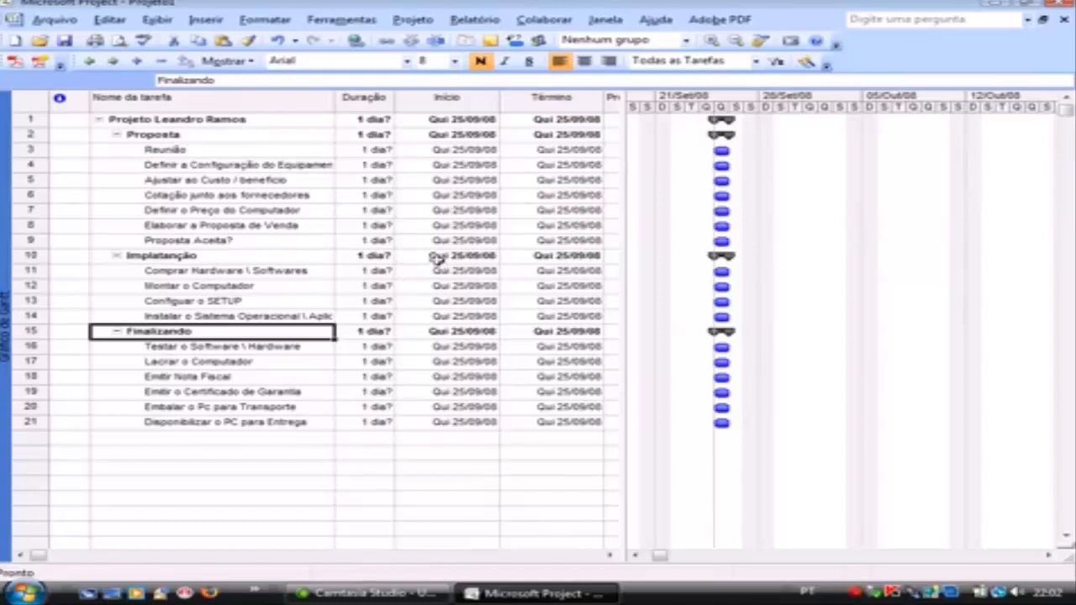
Step: Set the duration of "Reunião" to 1 hour
left_click(381, 151)
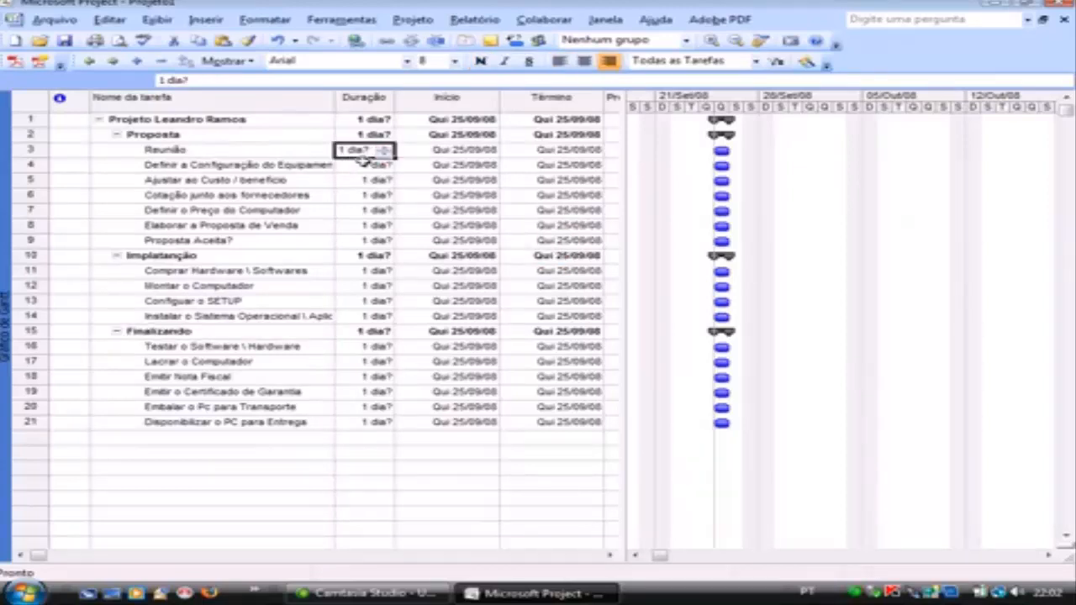
type("1h")
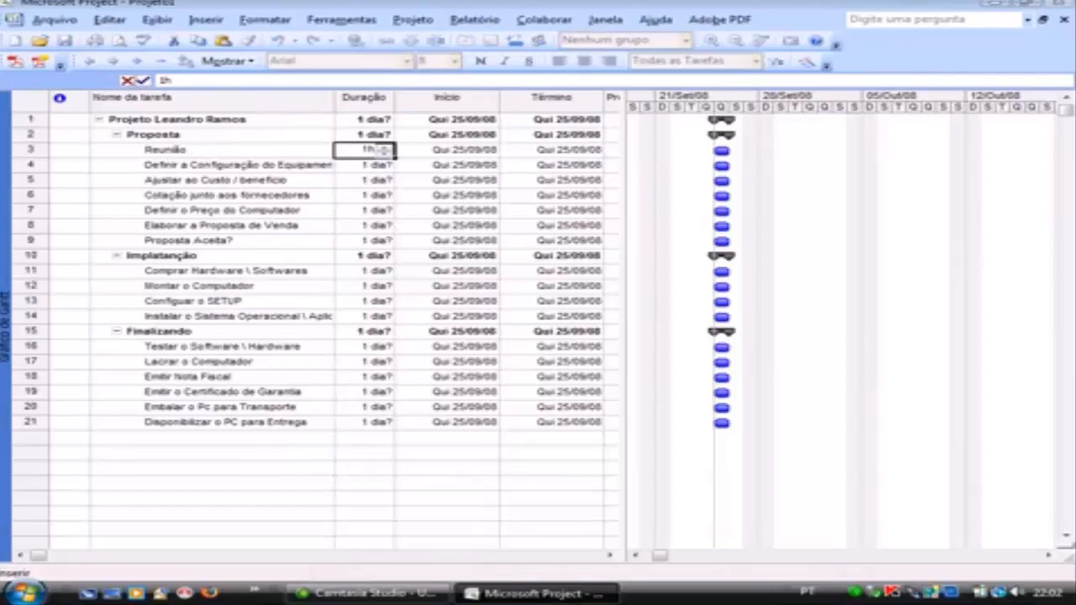
key("Return")
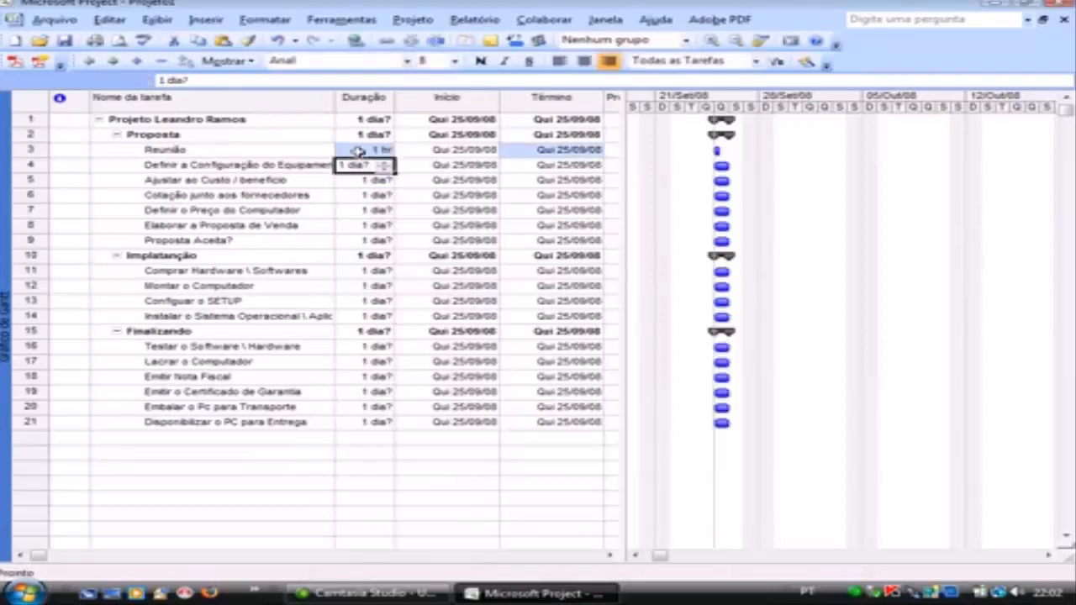
Step: Set the duration of "Reunião" to 1 day
left_click(358, 151)
type("1d")
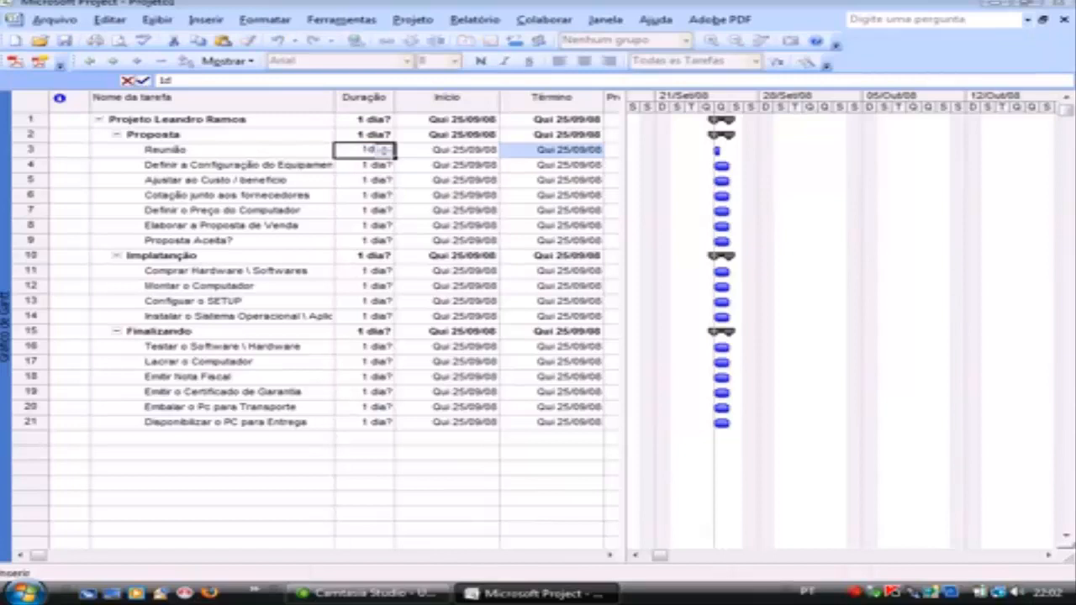
key("Return")
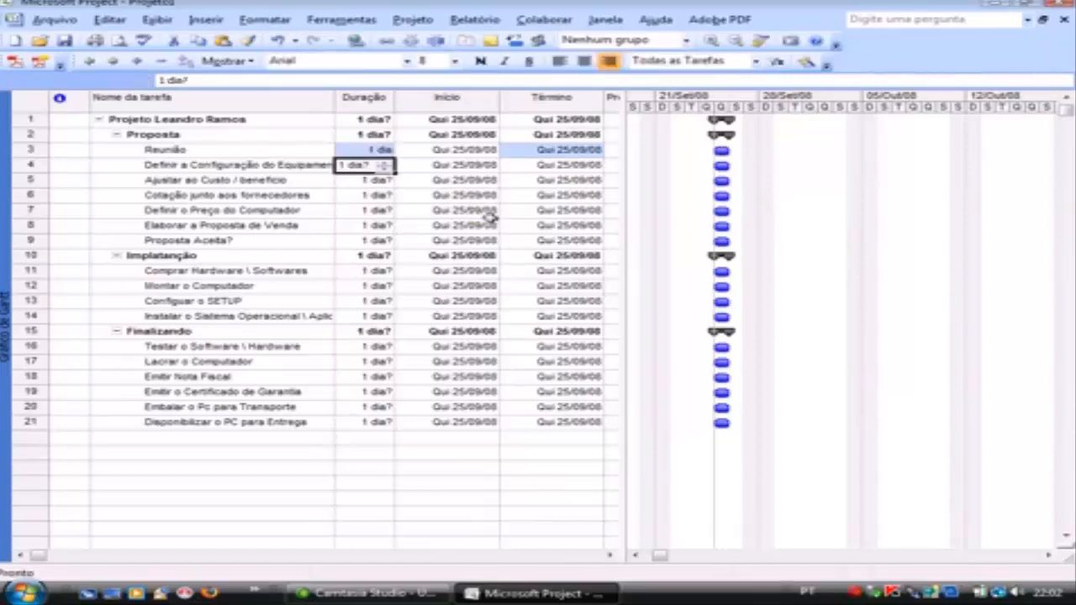
Step: Check the durations of the first three "Proposta" subtasks and set "Cotação junto aos fornecedores" to 2 days
left_click(380, 151)
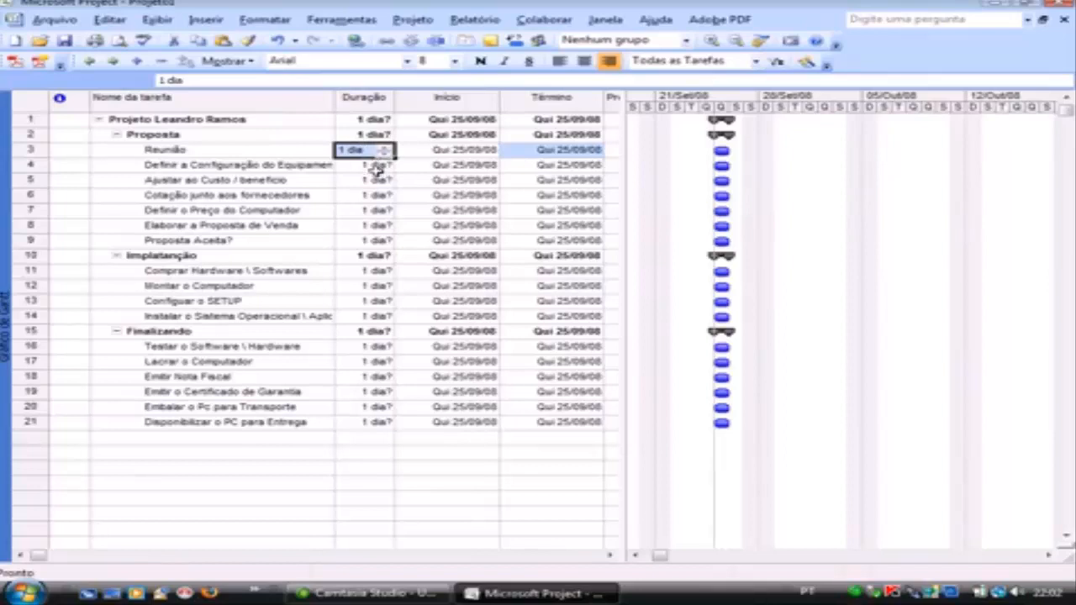
left_click(379, 167)
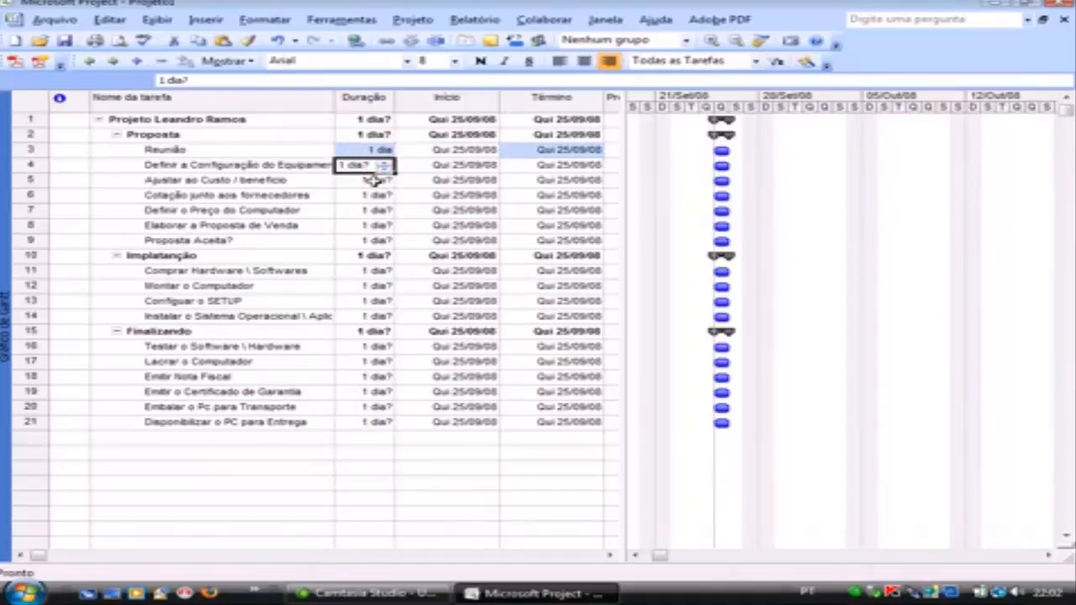
left_click(375, 179)
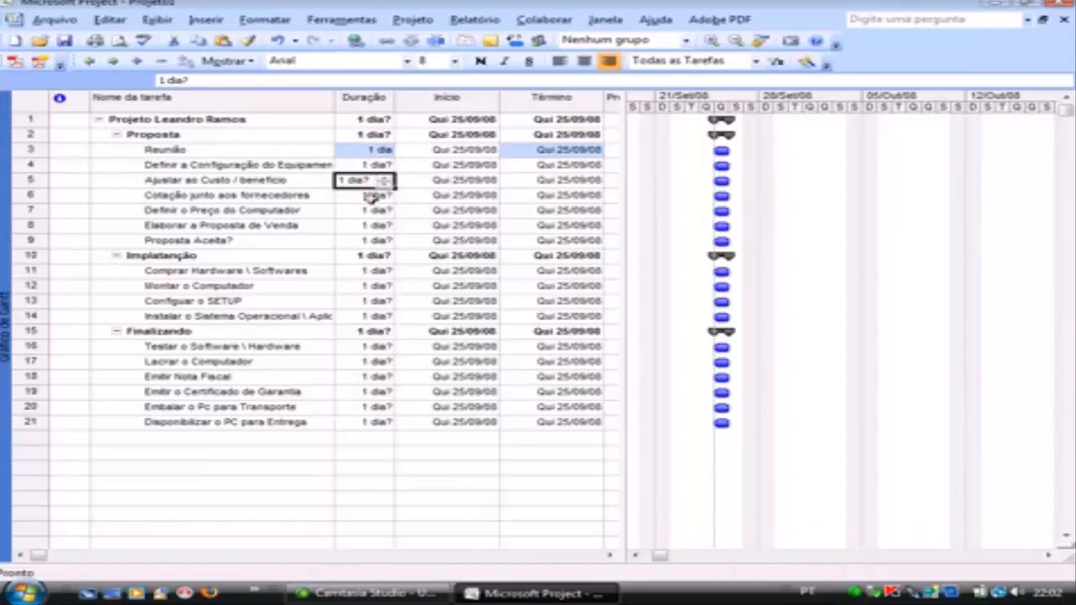
left_click(371, 195)
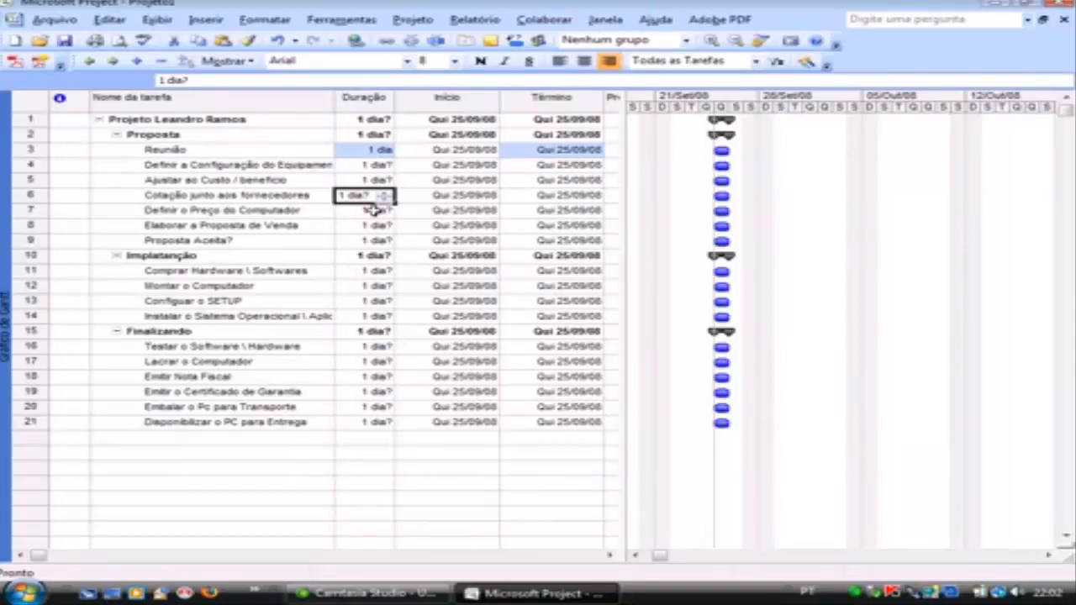
type("2")
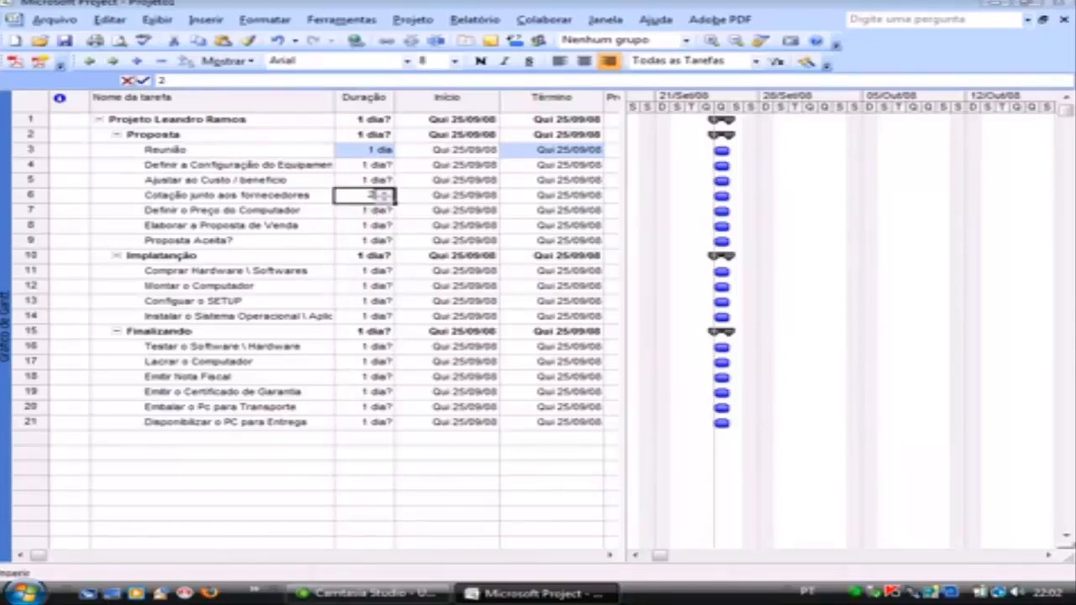
key("Return")
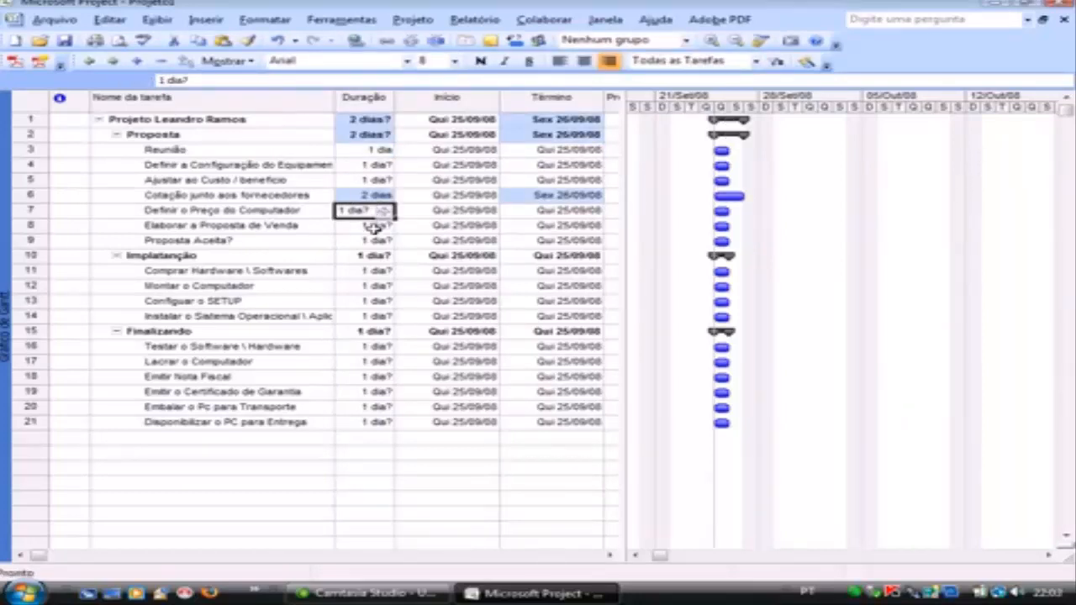
Step: Set the duration of "Proposta Aceita?" to 5 days
left_click(374, 226)
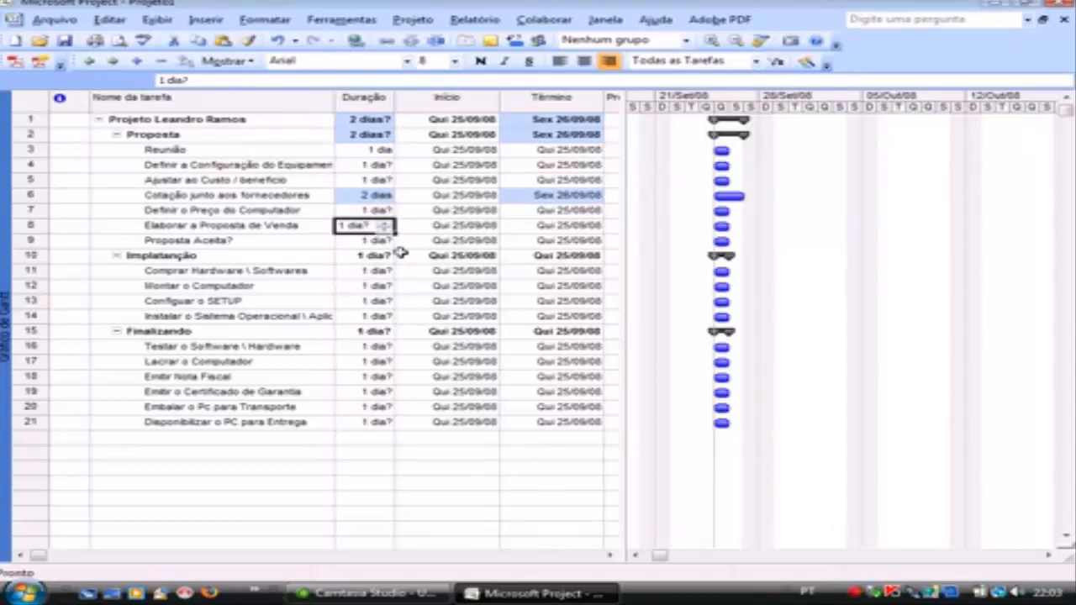
left_click(373, 241)
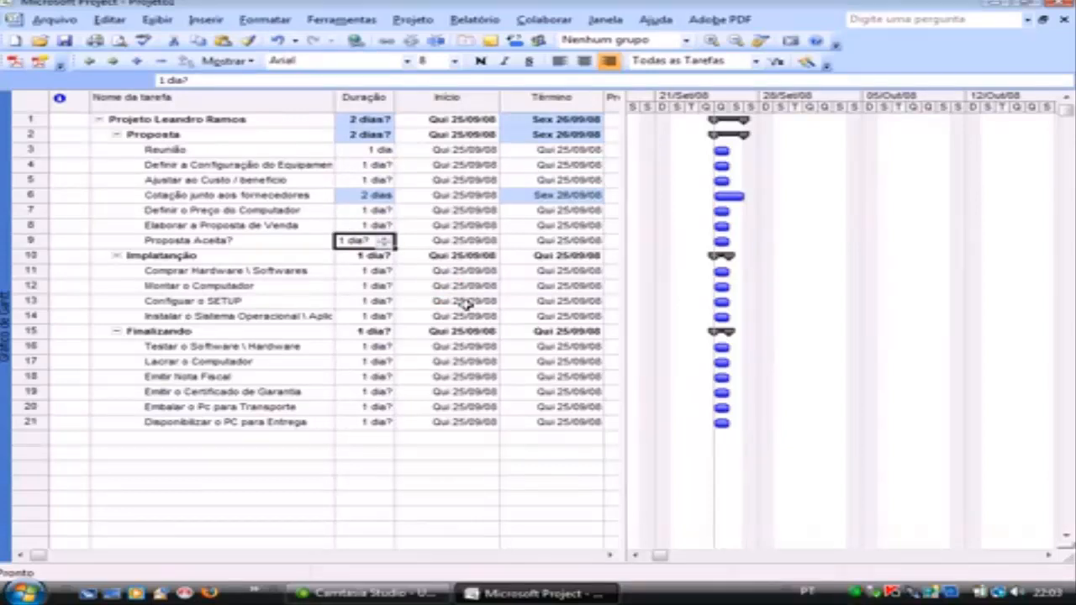
type("5")
key("Return")
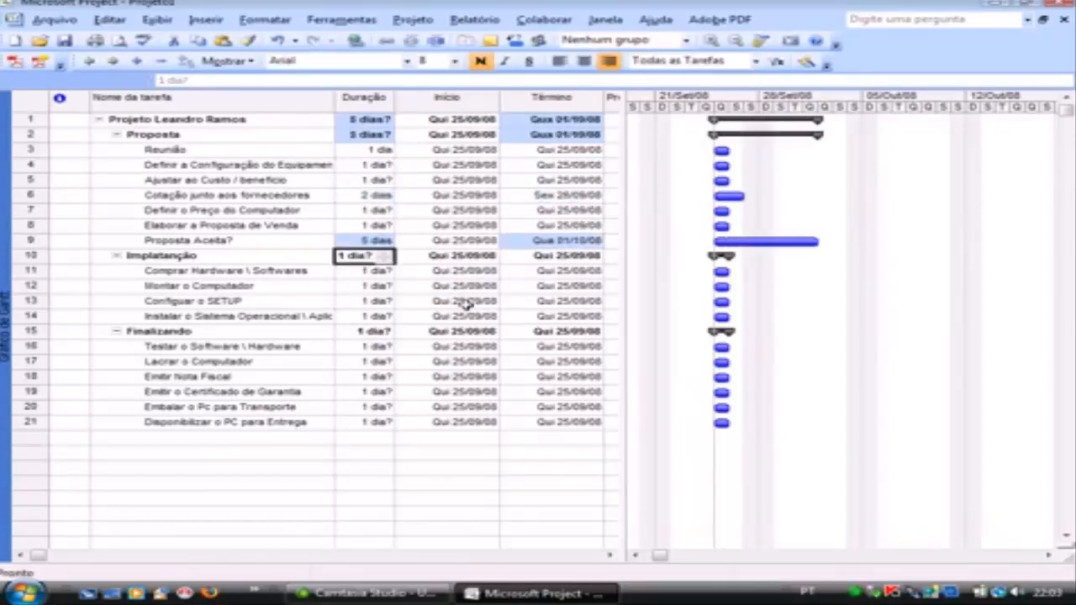
Step: Review the durations of the "Proposta" subtasks and the Gantt bars of "Proposta Aceita?" and "Cotação junto aos fornecedores"
left_click(372, 150)
left_click(372, 165)
left_click(372, 181)
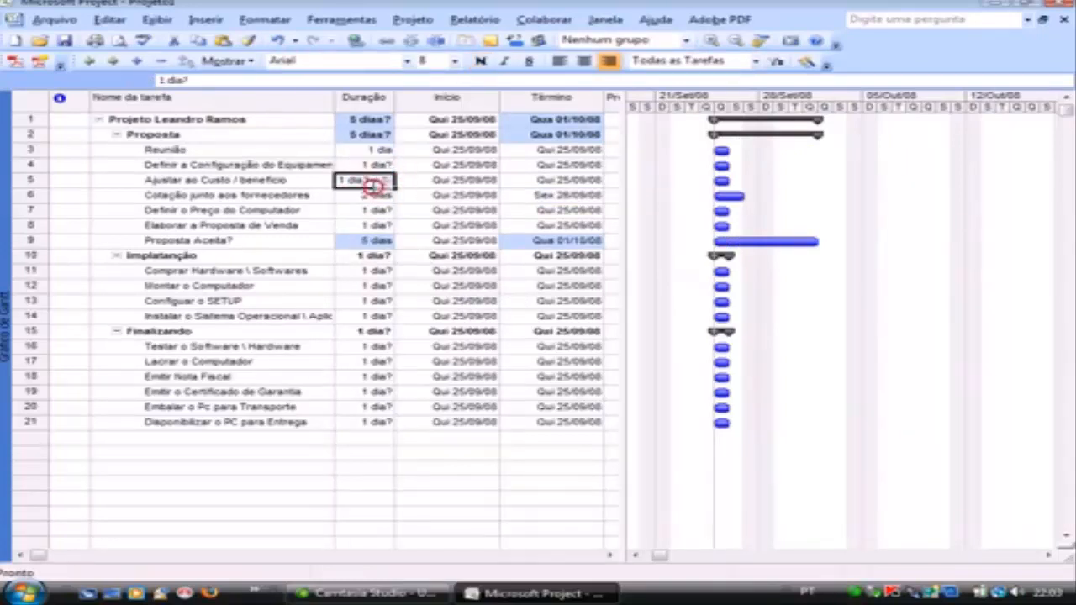
left_click(372, 195)
left_click(373, 210)
left_click(373, 226)
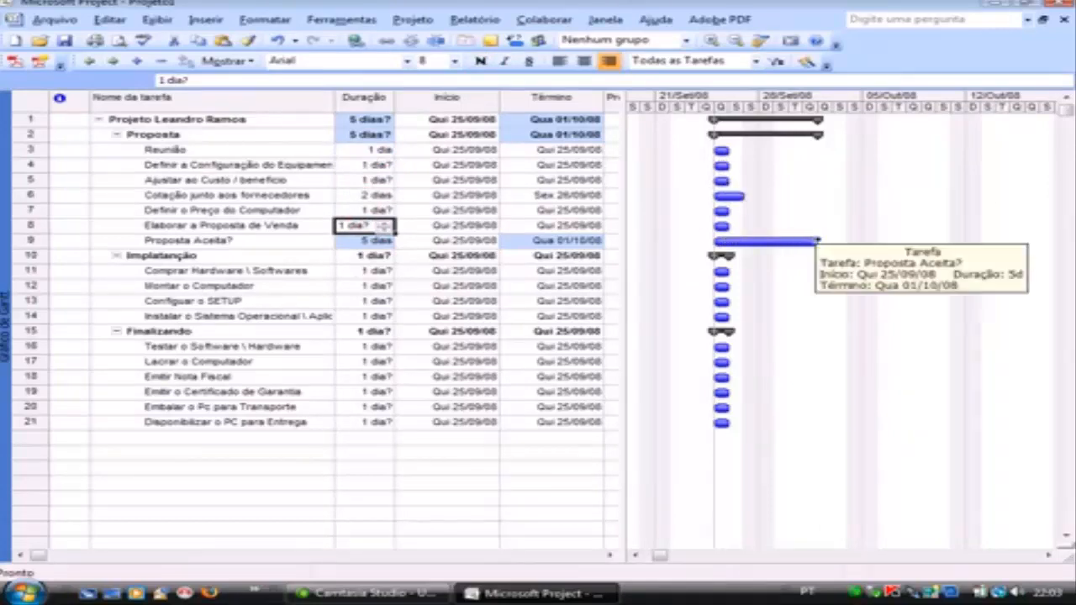
left_click(802, 242)
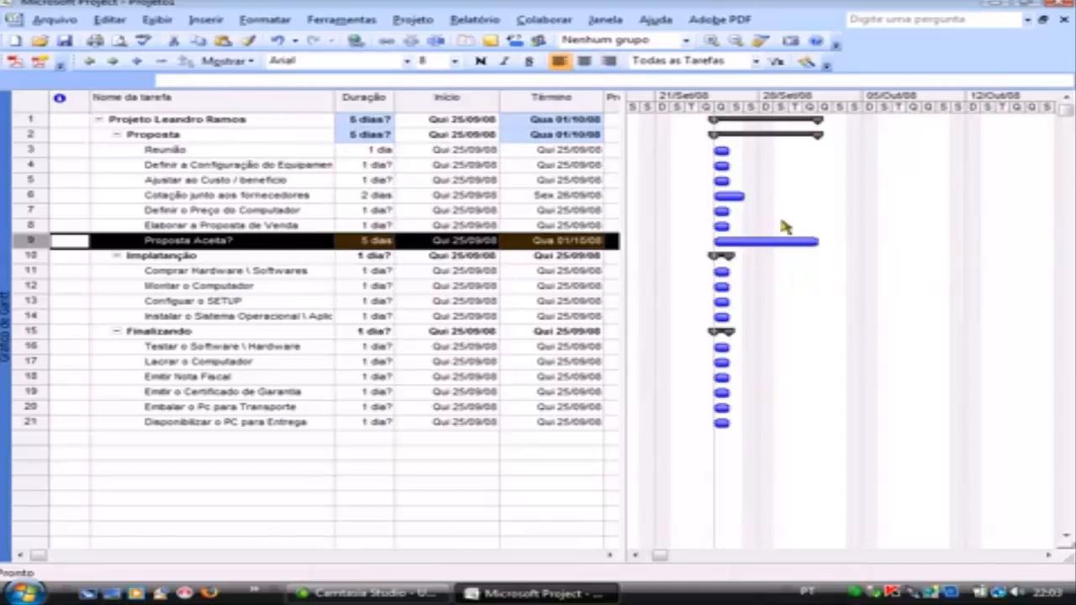
left_click(733, 195)
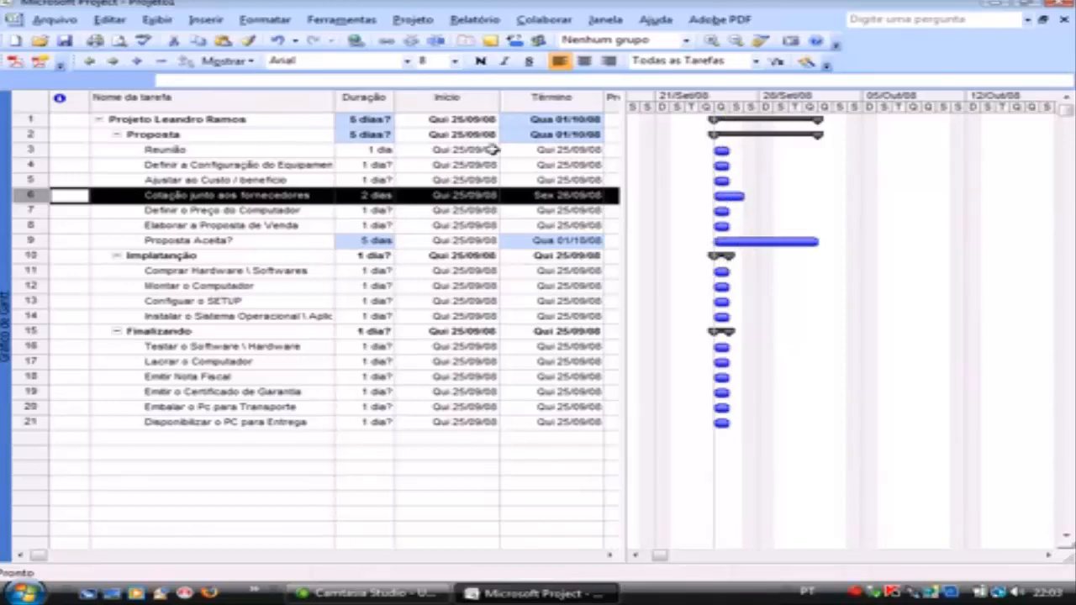
Step: Set the duration of "Comprar Hardware \ Softwares" to 3 days and "Montar o Computador" to 2 days
left_click(377, 271)
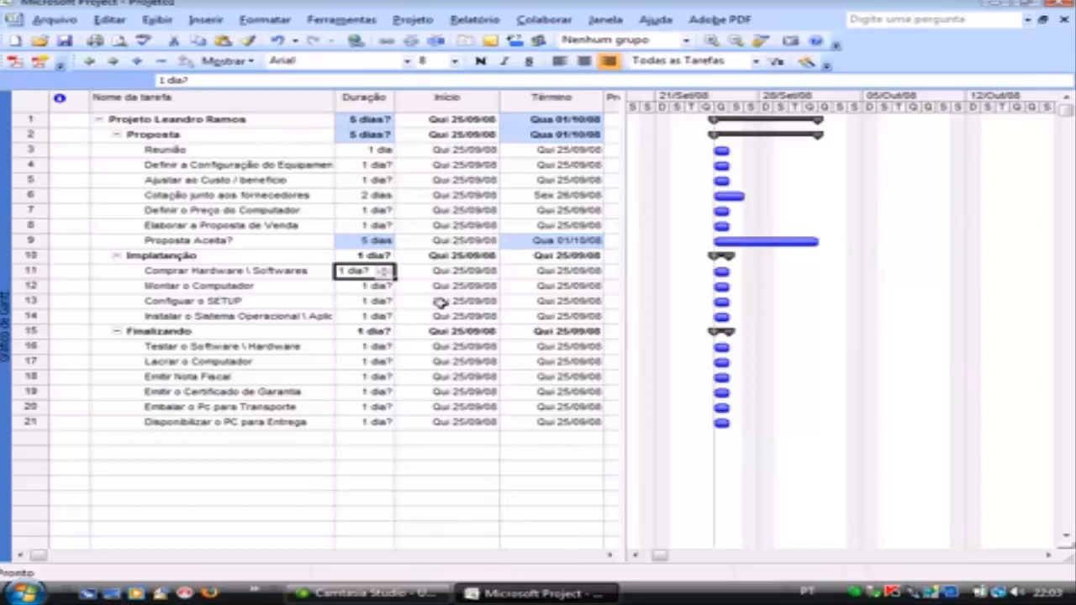
type("3")
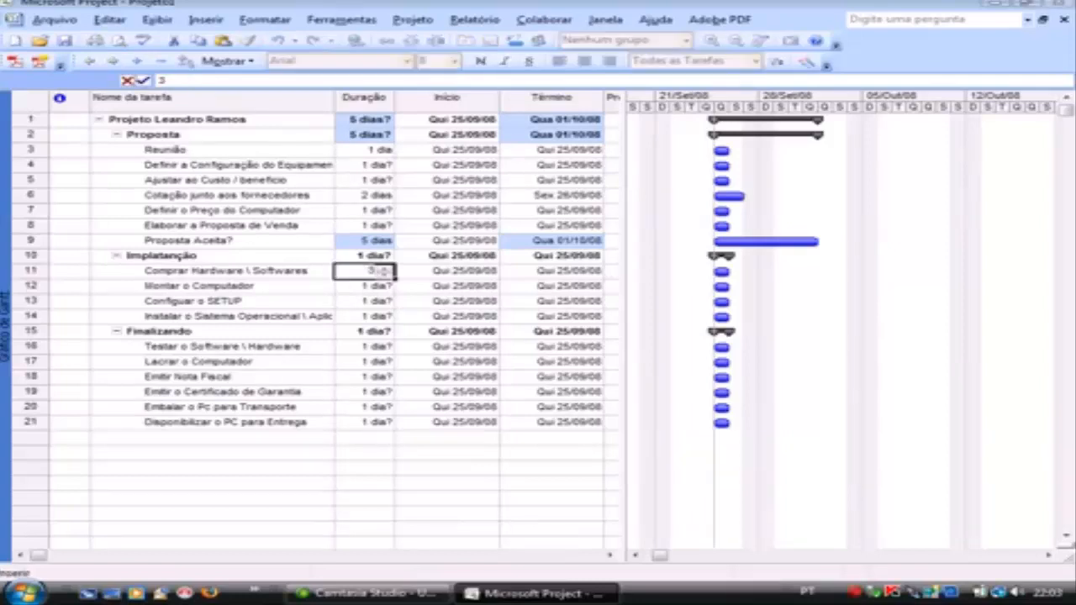
key("Return")
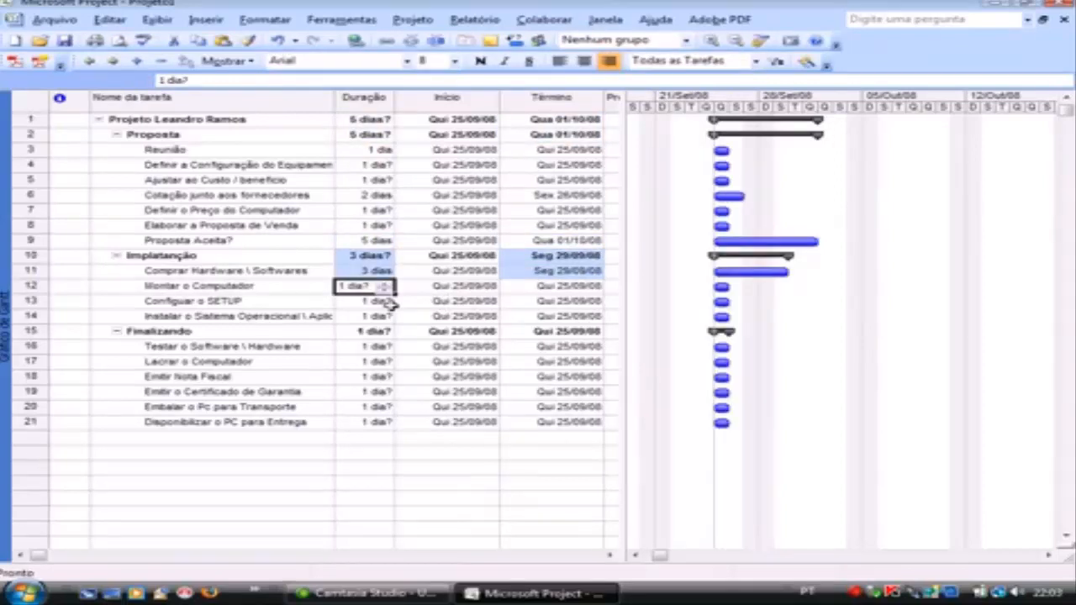
type("2")
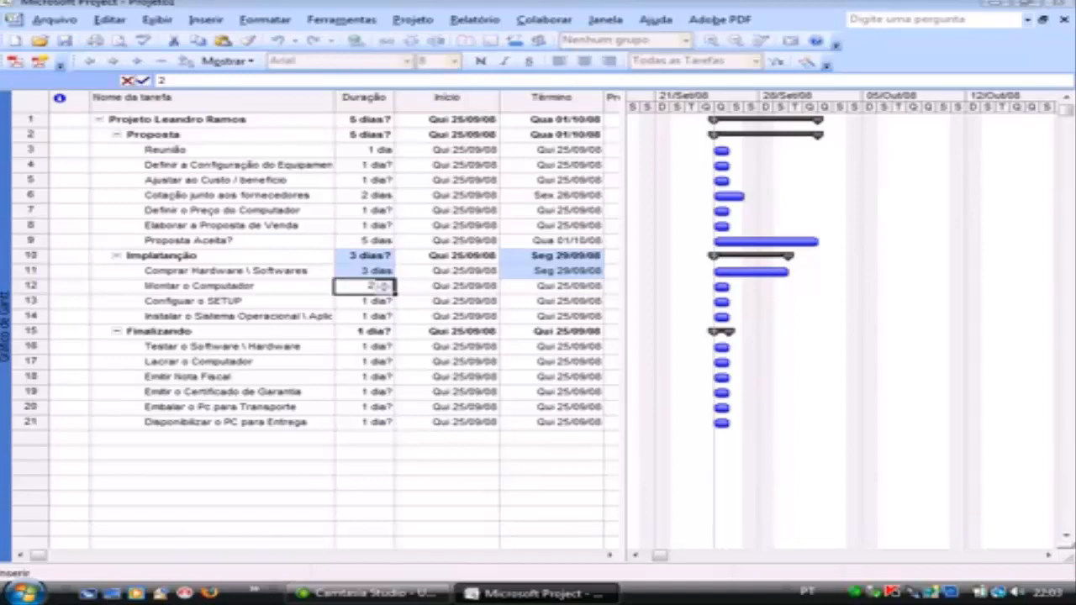
key("Return")
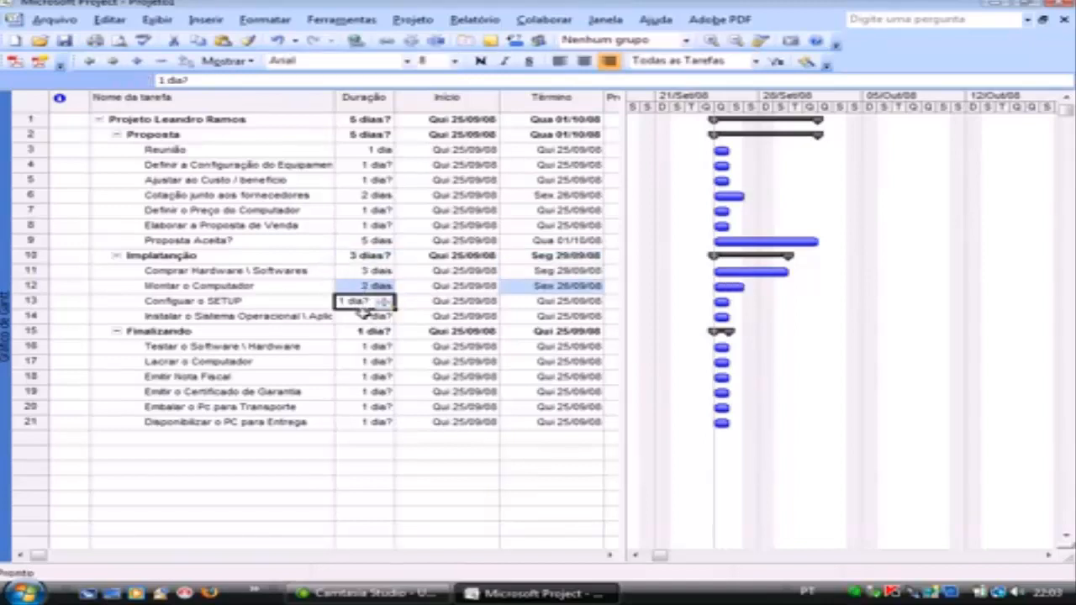
Step: Set the duration of "Testar o Software \ Hardware" to 2 days
left_click(364, 317)
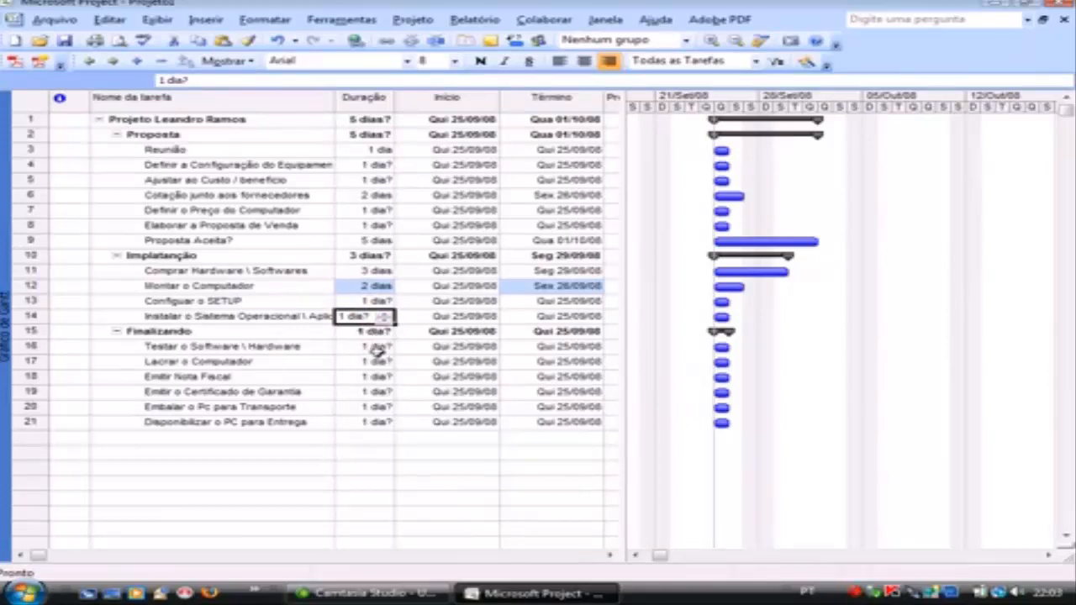
left_click(377, 345)
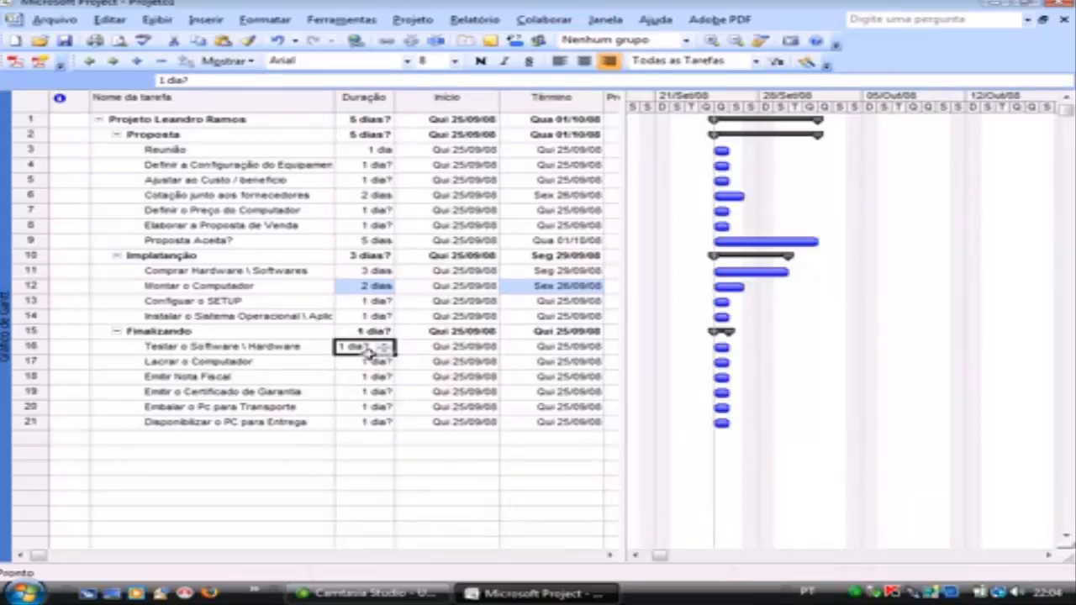
type("2")
key("Return")
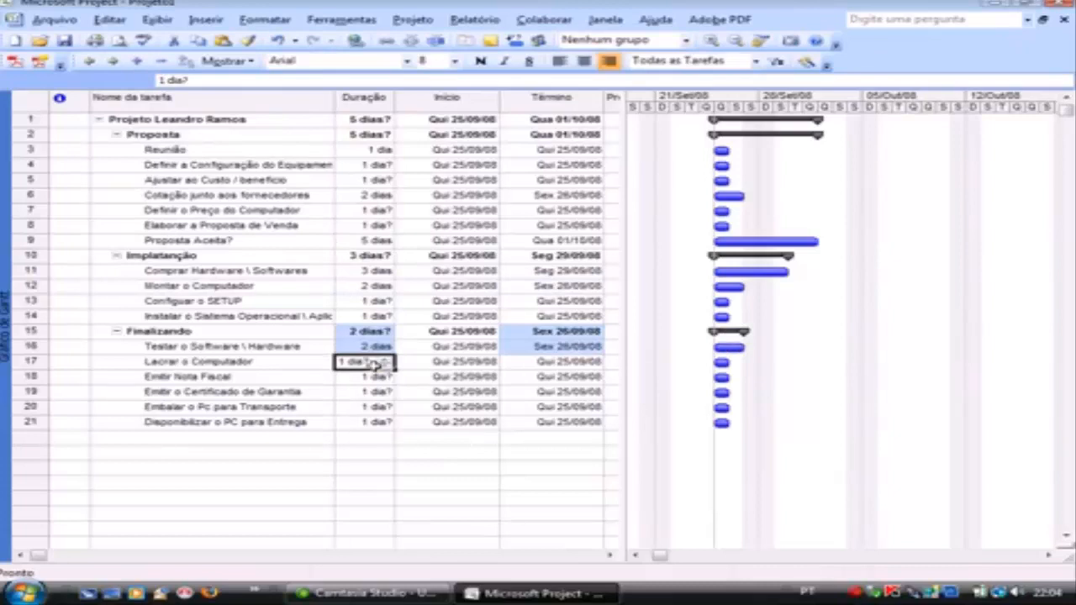
Step: Set the duration of "Disponibilizar o PC para Entrega" to 2 days
left_click(378, 378)
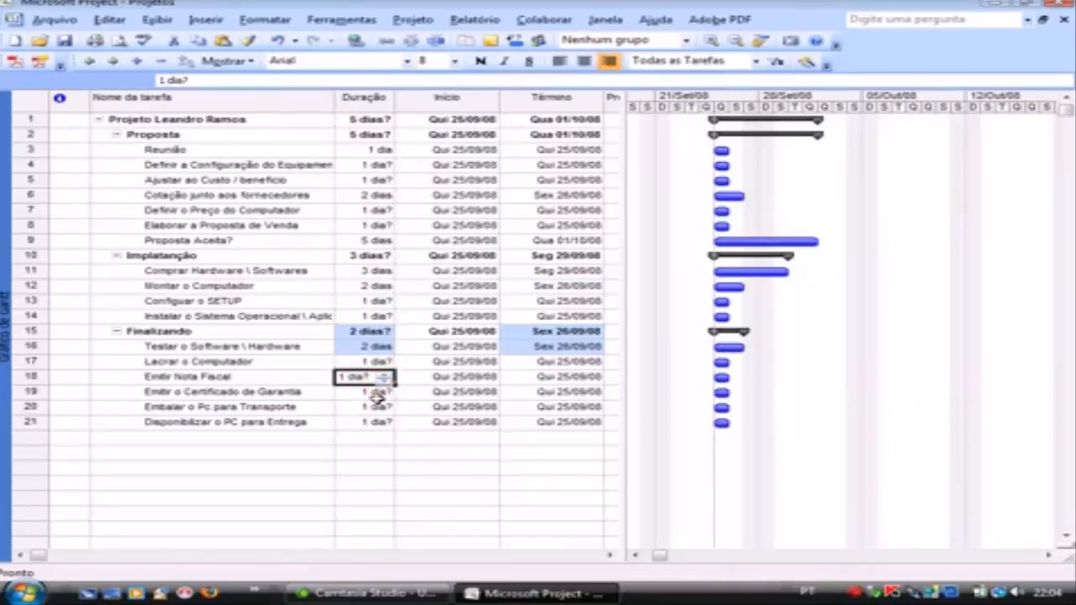
left_click(378, 393)
left_click(378, 409)
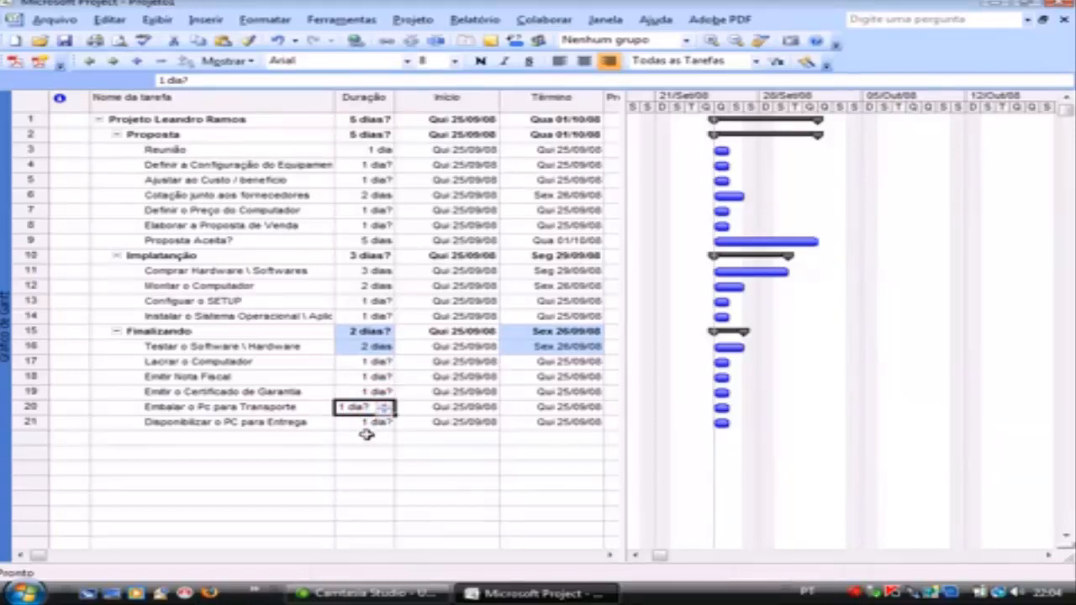
left_click(370, 423)
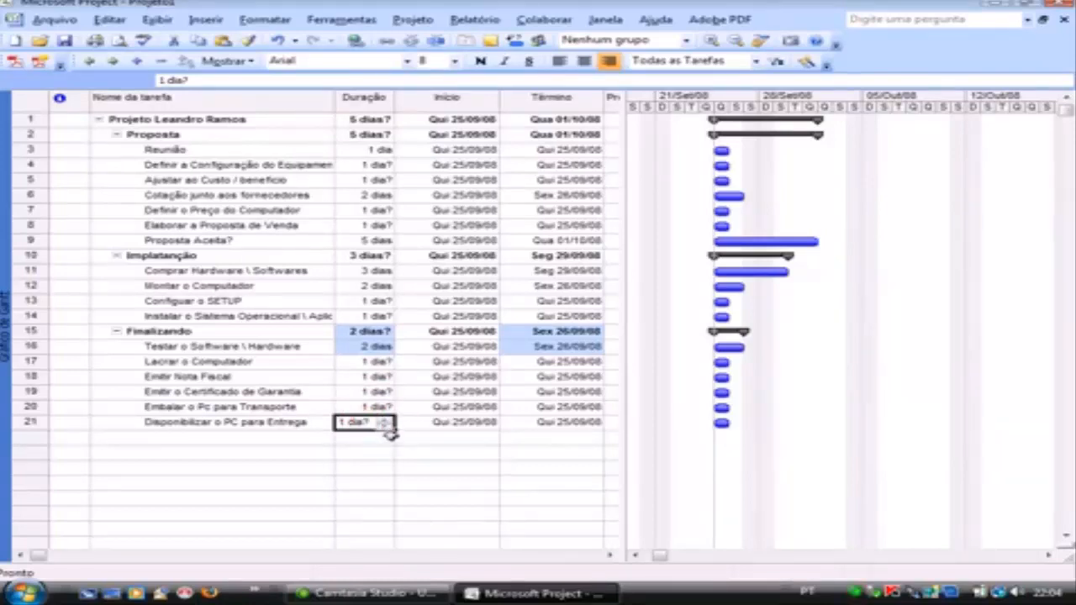
type("2")
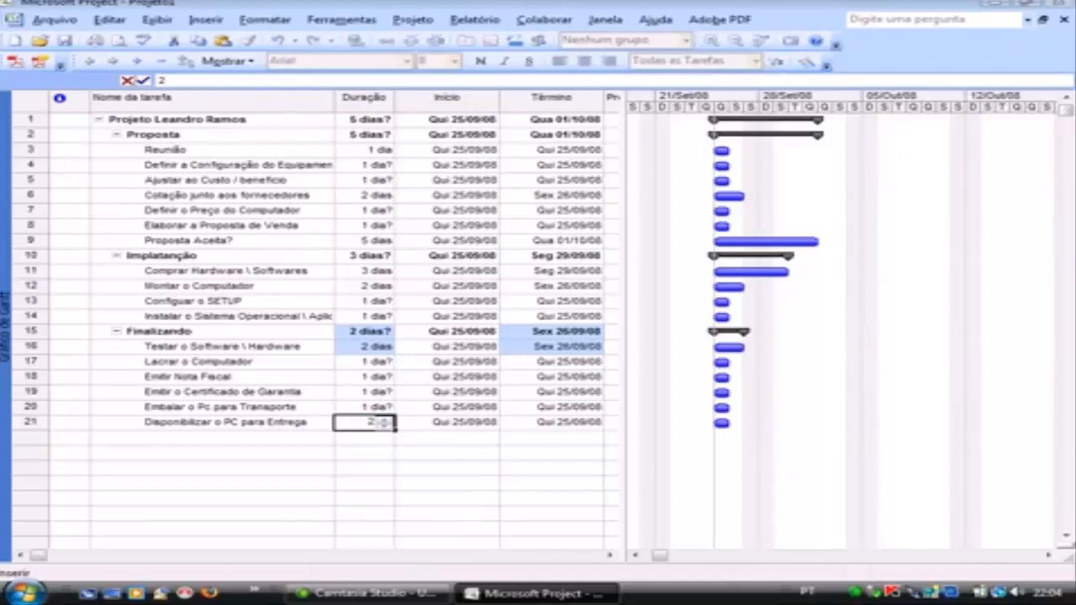
left_click(387, 438)
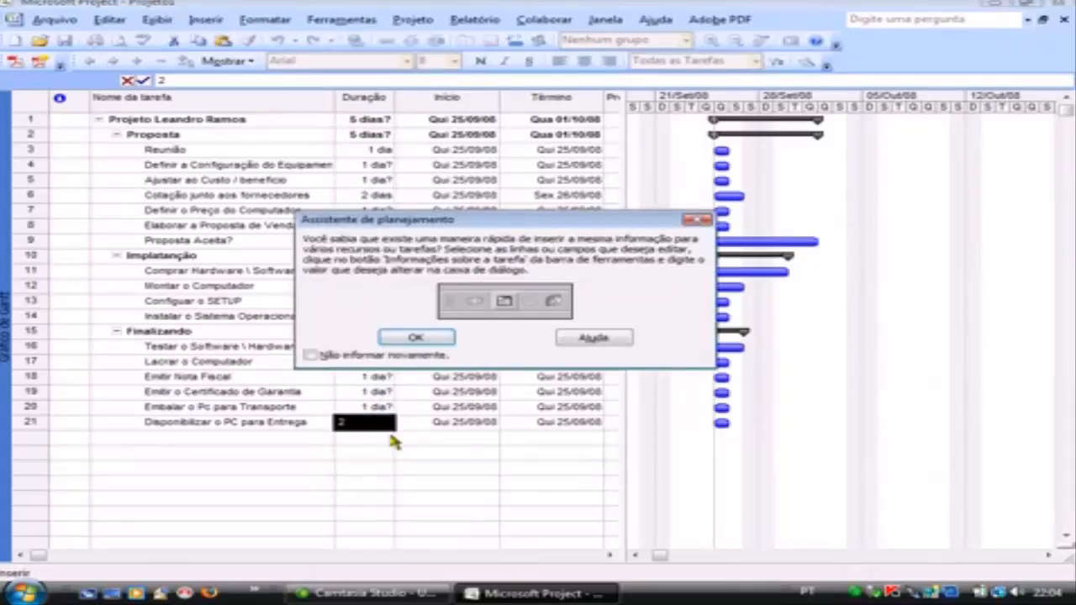
left_click(407, 337)
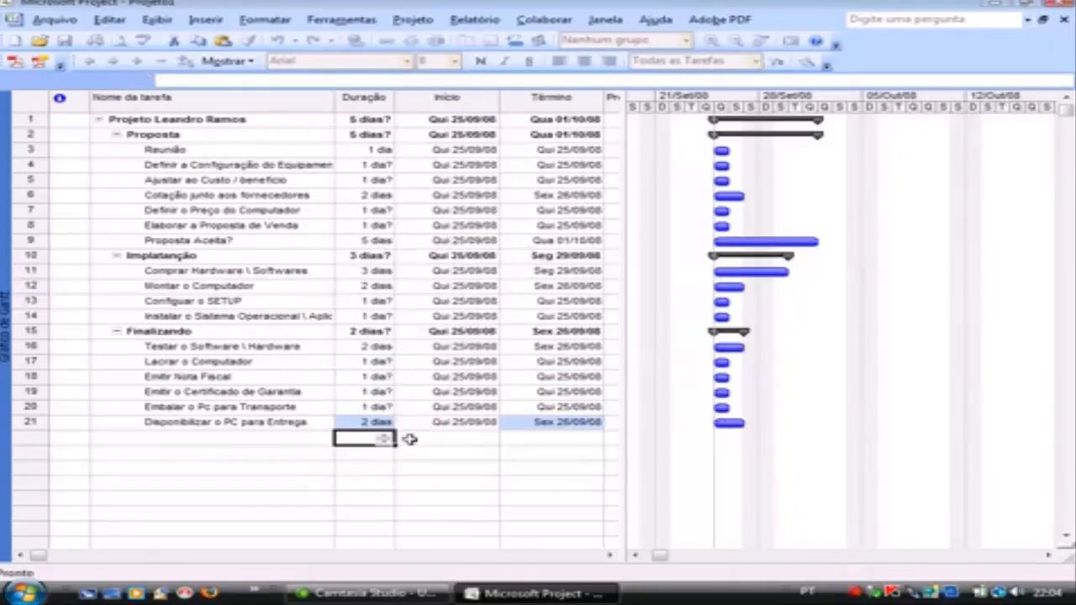
left_click(360, 423)
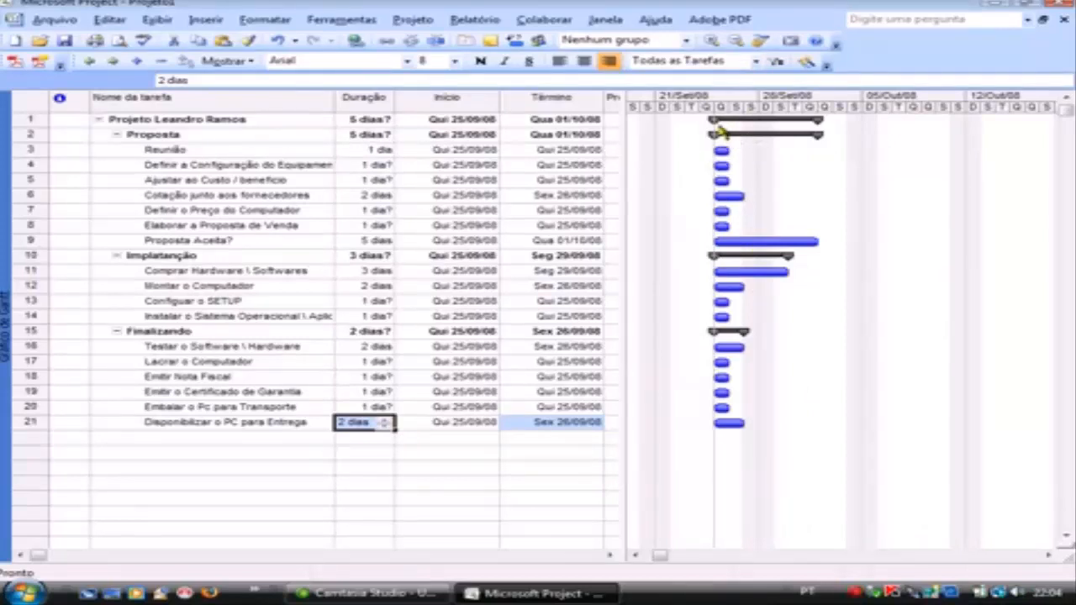
Step: Enlarge the Gantt chart area over the date columns and widen the task name column until the full names fit
mouse_move(720, 151)
left_click(168, 150)
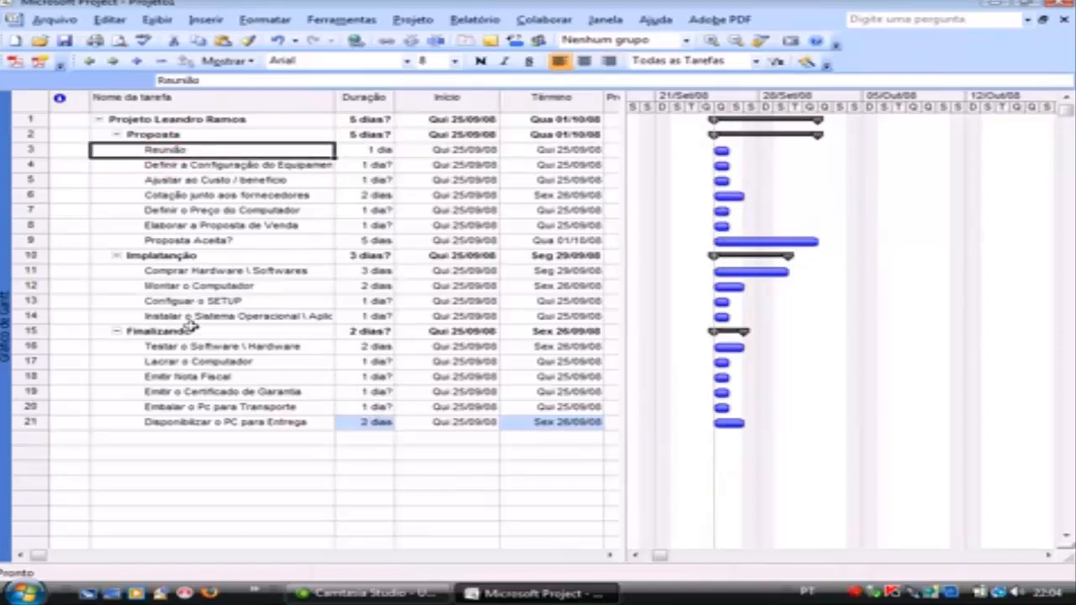
left_click(204, 423)
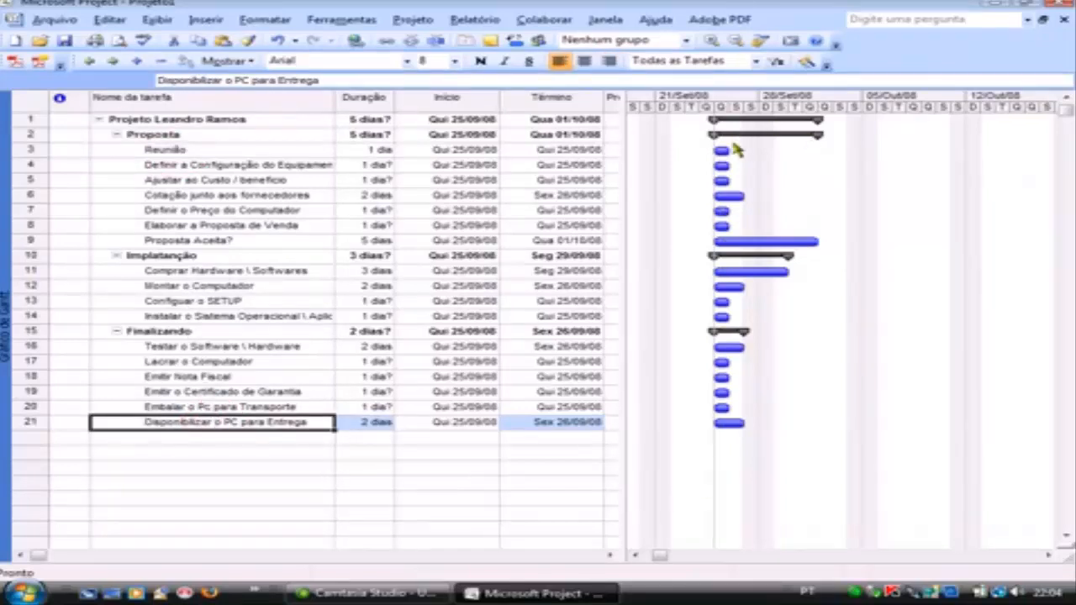
left_click_drag(620, 113, 840, 122)
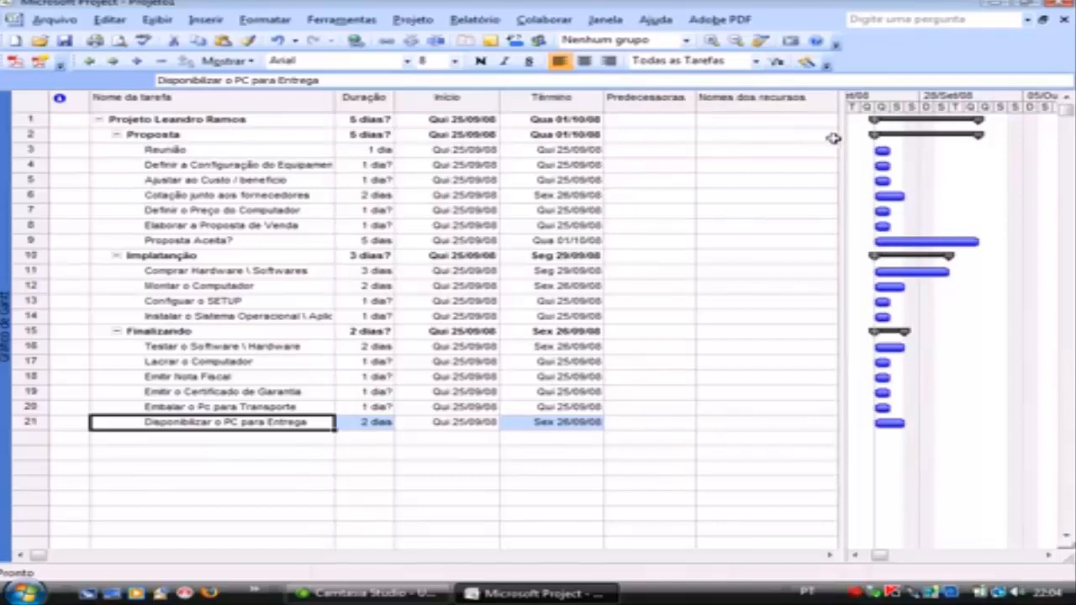
left_click_drag(843, 138, 403, 118)
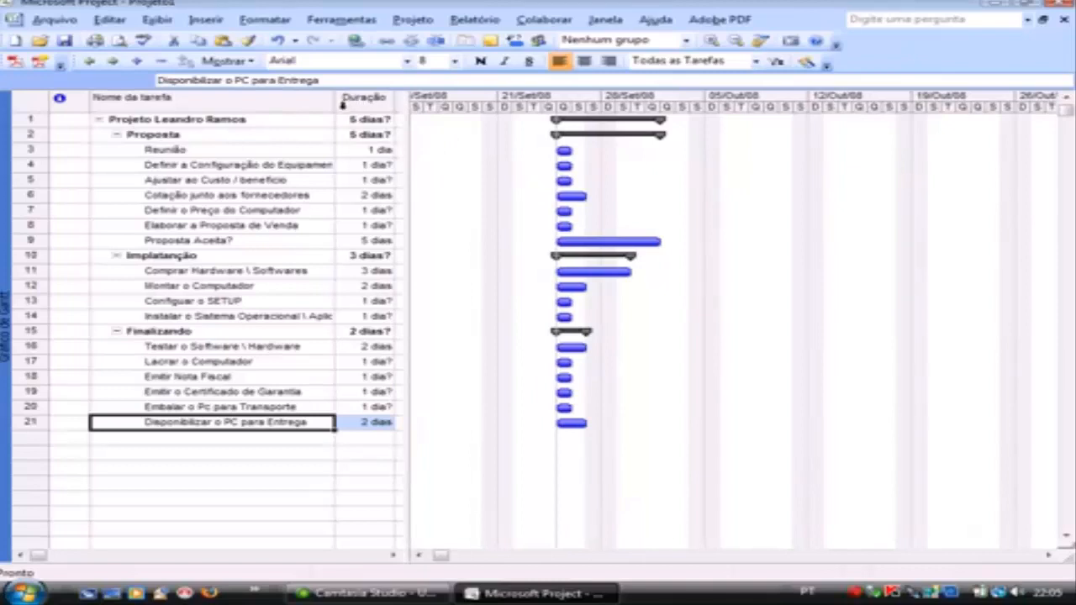
left_click_drag(341, 104, 386, 108)
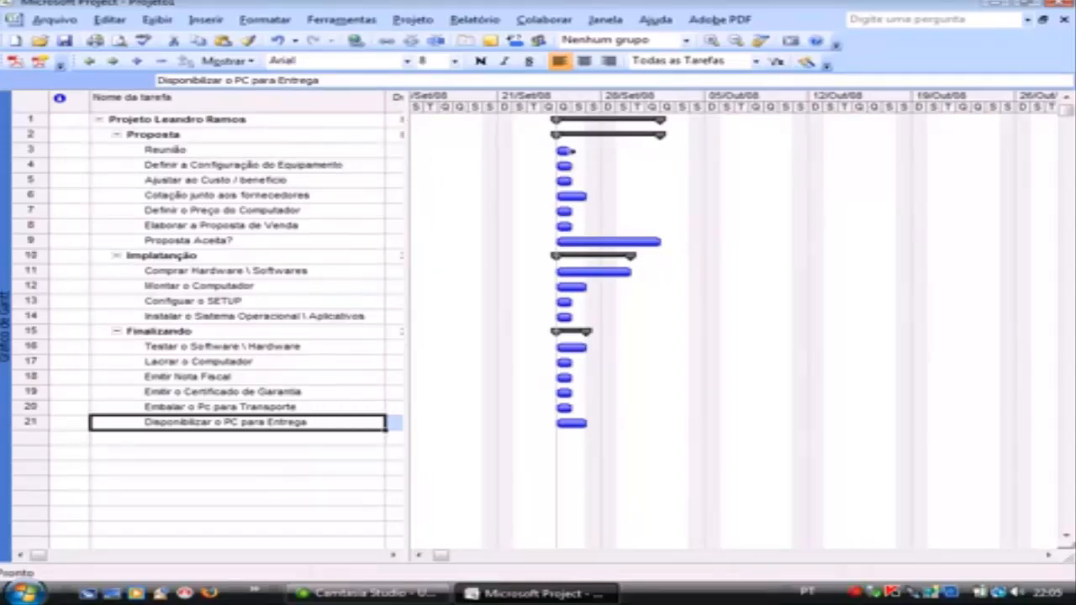
Step: Link the Gantt bar of "Reunião" to "Definir a Configuração do Equipamento", and link that task to "Ajustar ao Custo / benefício"
left_click(565, 152)
mouse_move(568, 153)
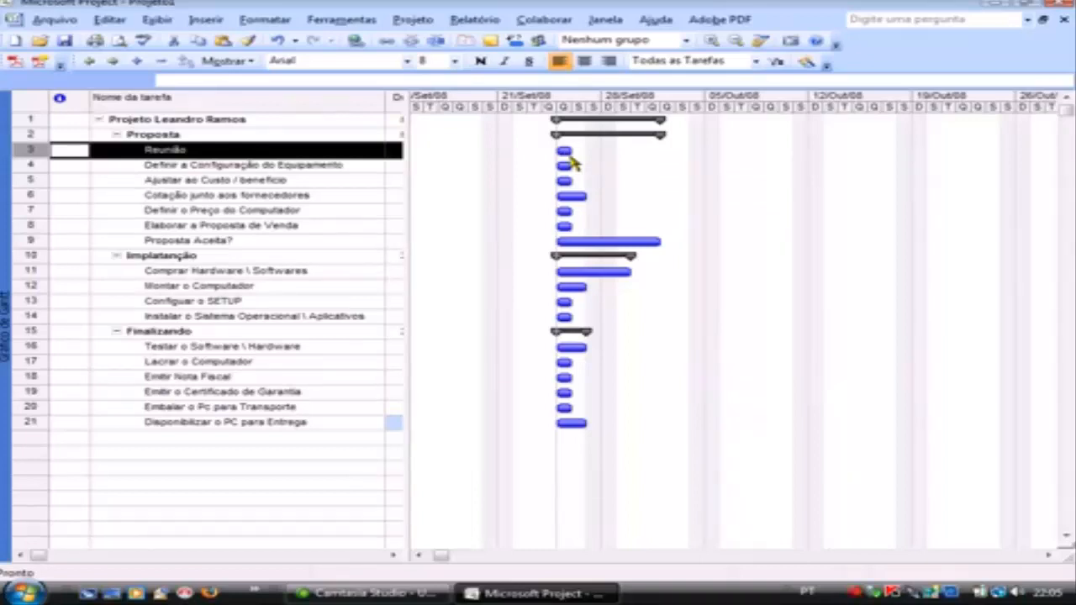
mouse_move(562, 150)
left_mouse_down()
mouse_move(563, 165)
mouse_move(646, 180)
mouse_move(568, 167)
left_mouse_up()
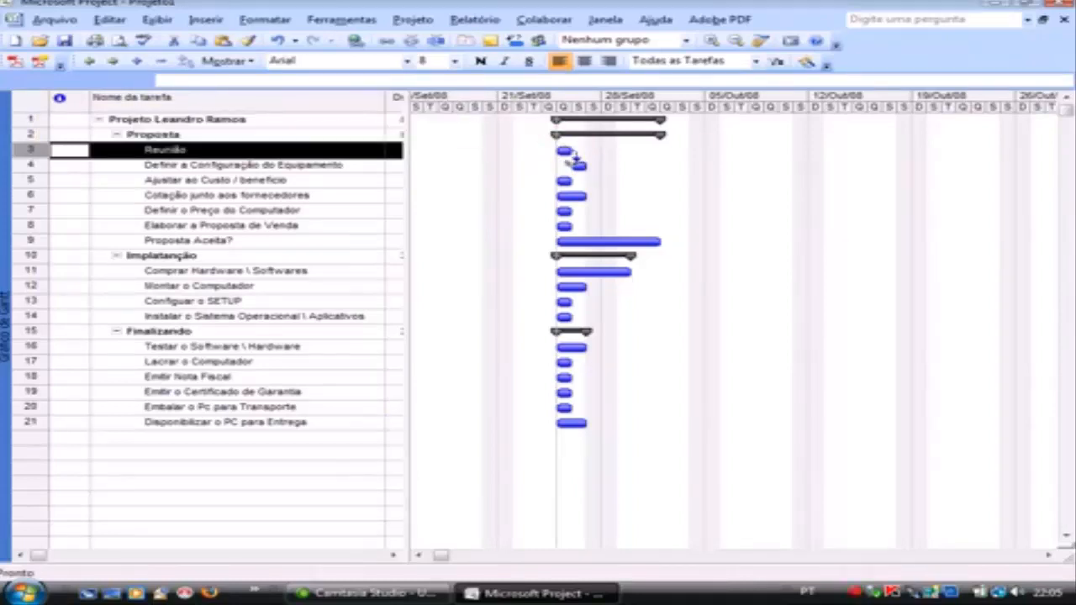
left_click(579, 166)
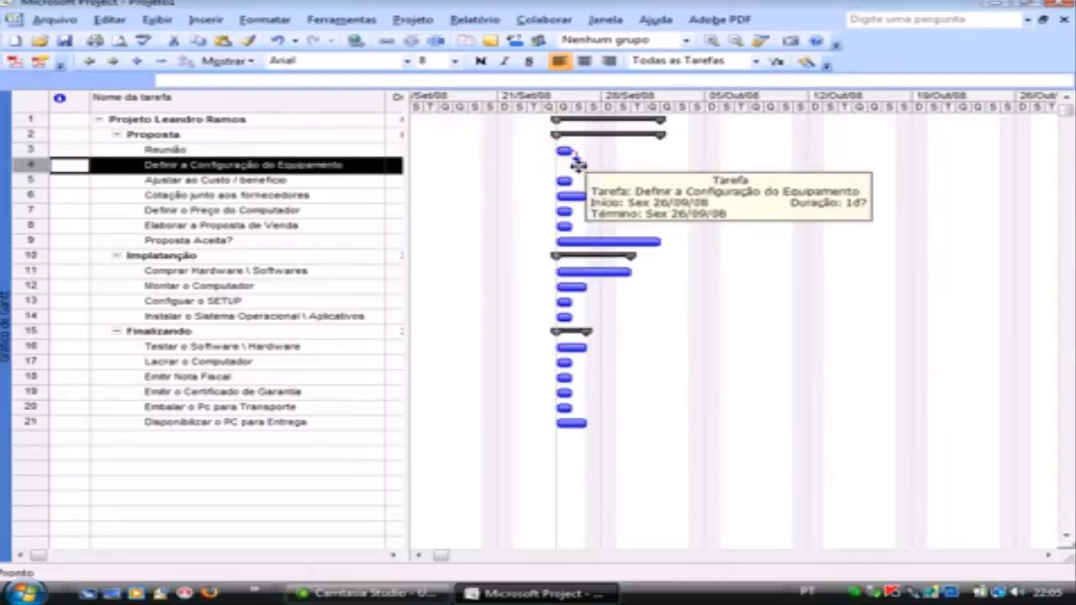
left_click_drag(579, 165, 573, 182)
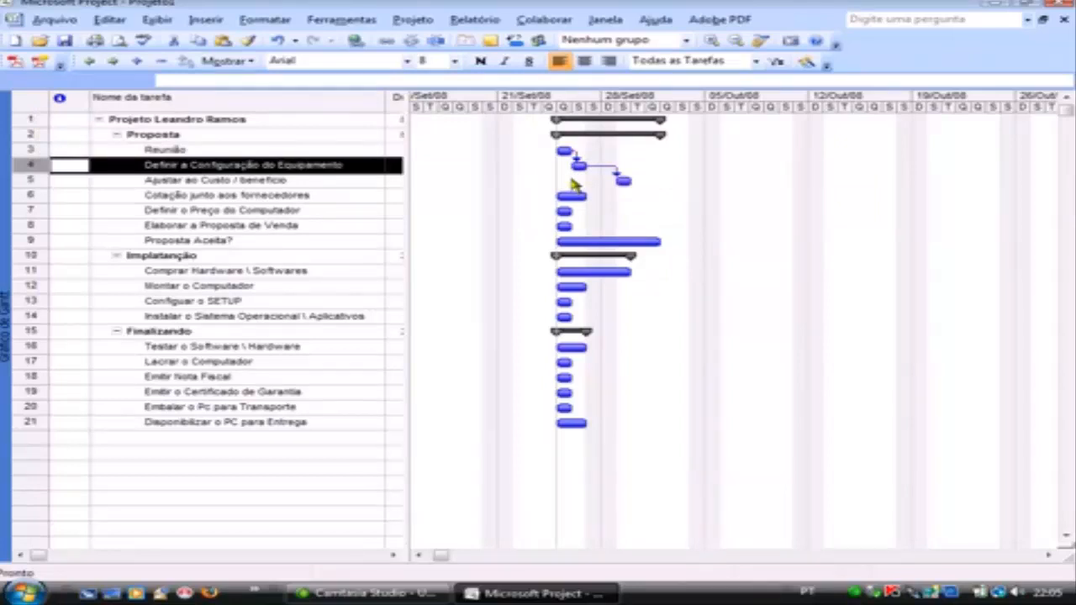
Step: Change the dependency between "Definir a Configuração do Equipamento" and "Ajustar ao Custo / benefício" to Término-a-Término (TT)
mouse_move(578, 166)
double_click(601, 172)
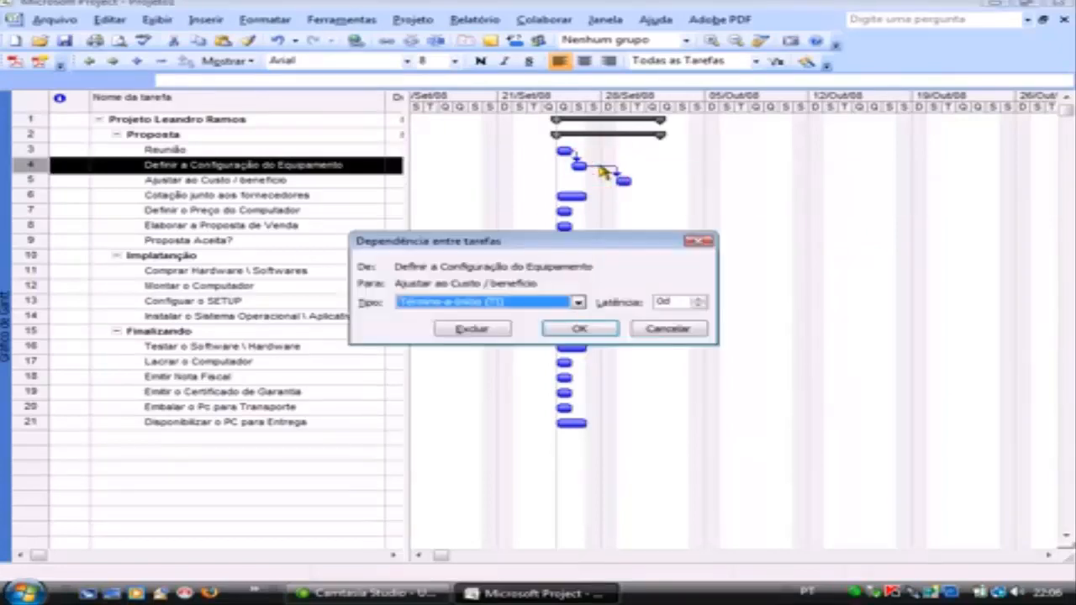
left_click(510, 304)
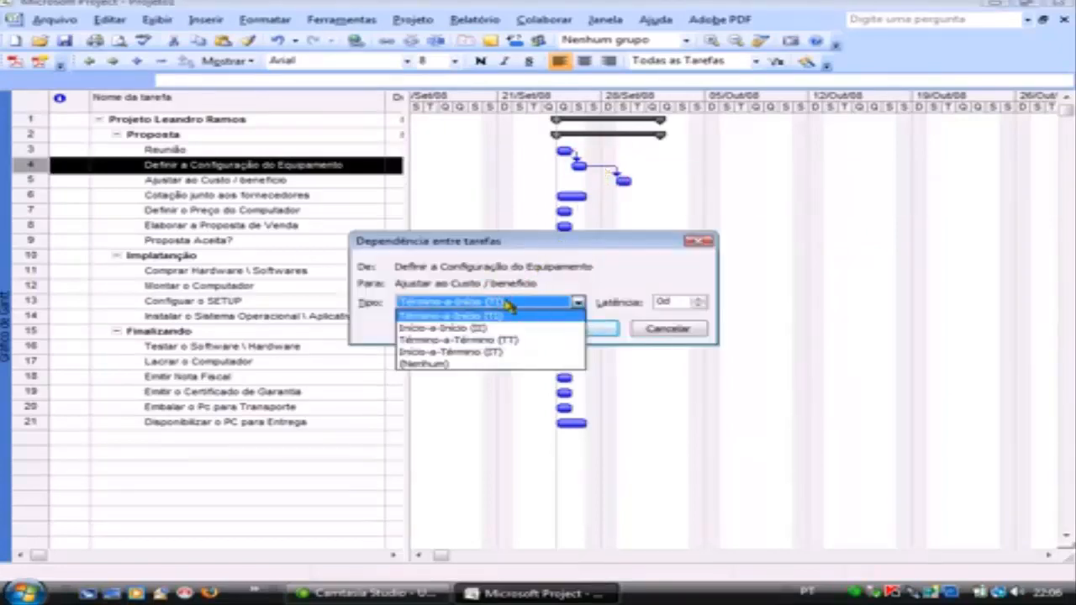
left_click(509, 351)
left_click(587, 329)
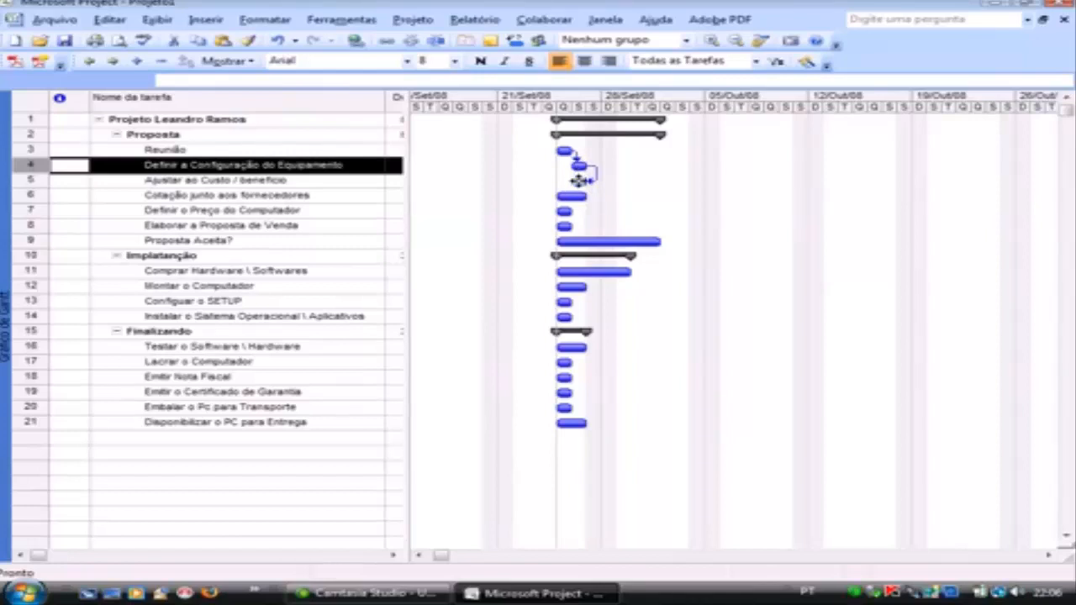
Step: Link "Ajustar ao Custo / benefício" to "Cotação junto aos fornecedores", and link that task to "Definir o Preço do Computador"
left_click(576, 195)
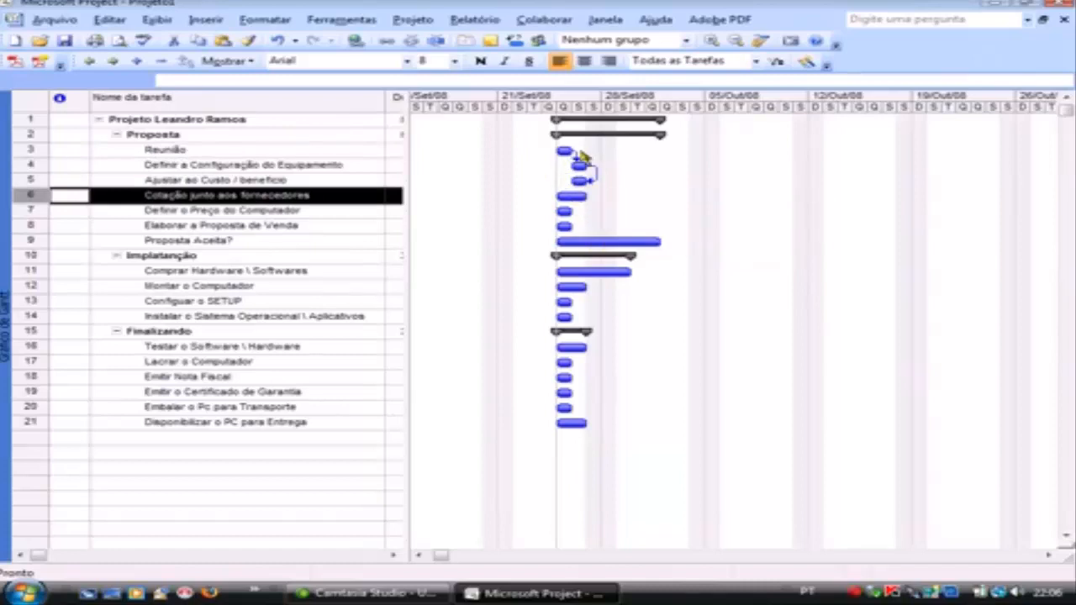
left_click_drag(578, 181, 579, 204)
mouse_move(583, 183)
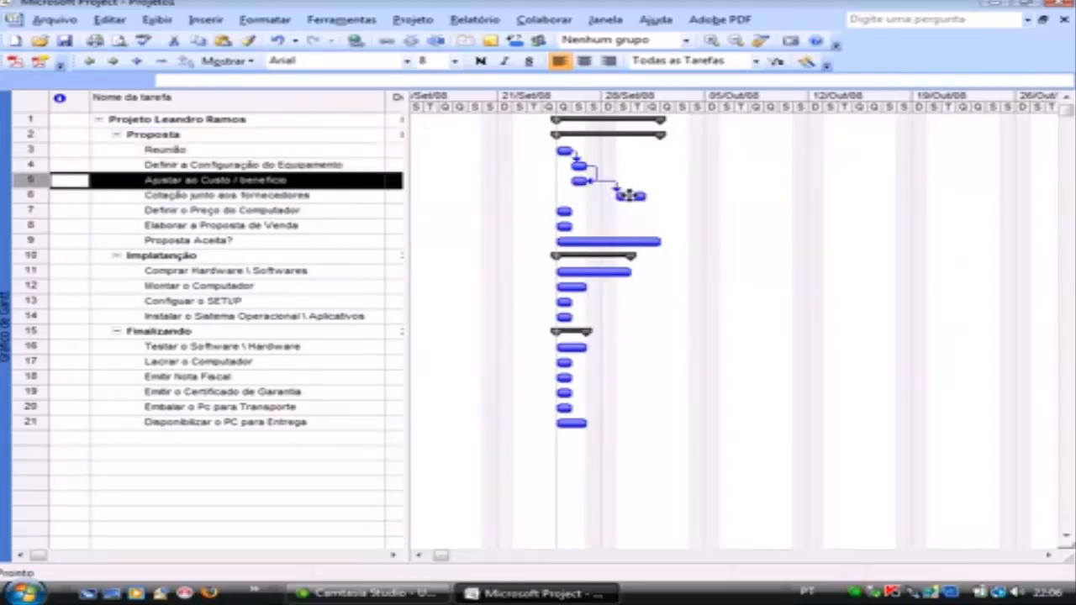
left_click(629, 195)
mouse_move(616, 189)
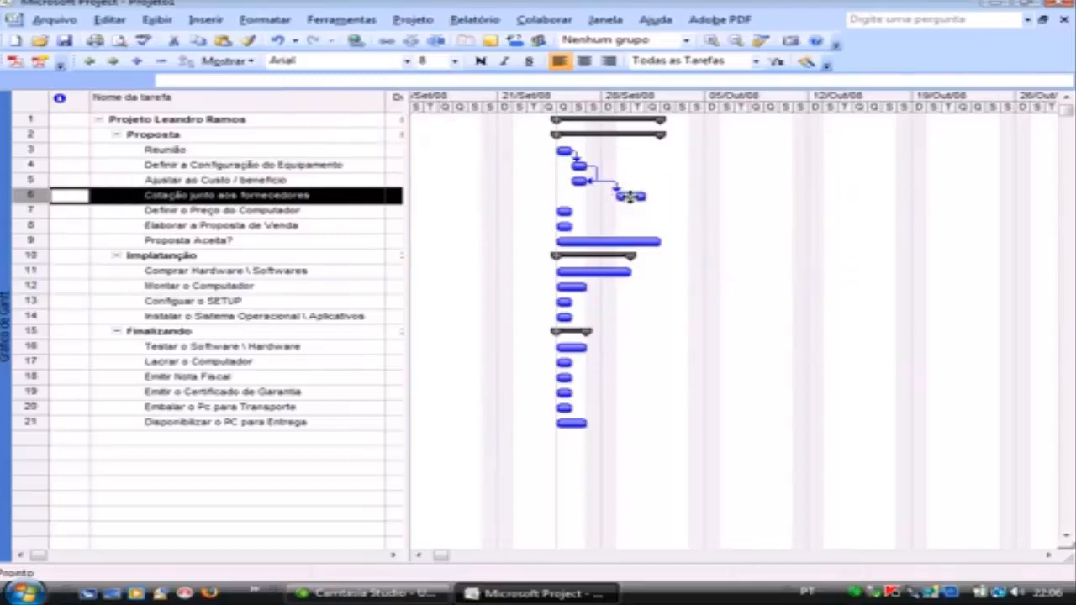
left_click_drag(629, 195, 565, 214)
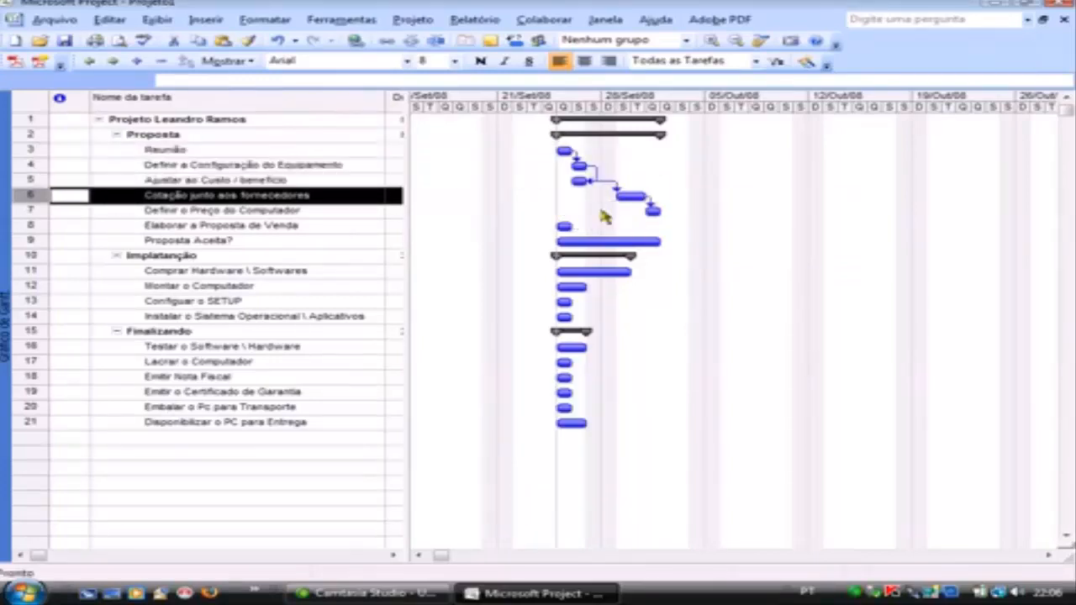
Step: Change the dependency between "Cotação junto aos fornecedores" and "Definir o Preço do Computador" to Término-a-Término (TT)
left_click(652, 212)
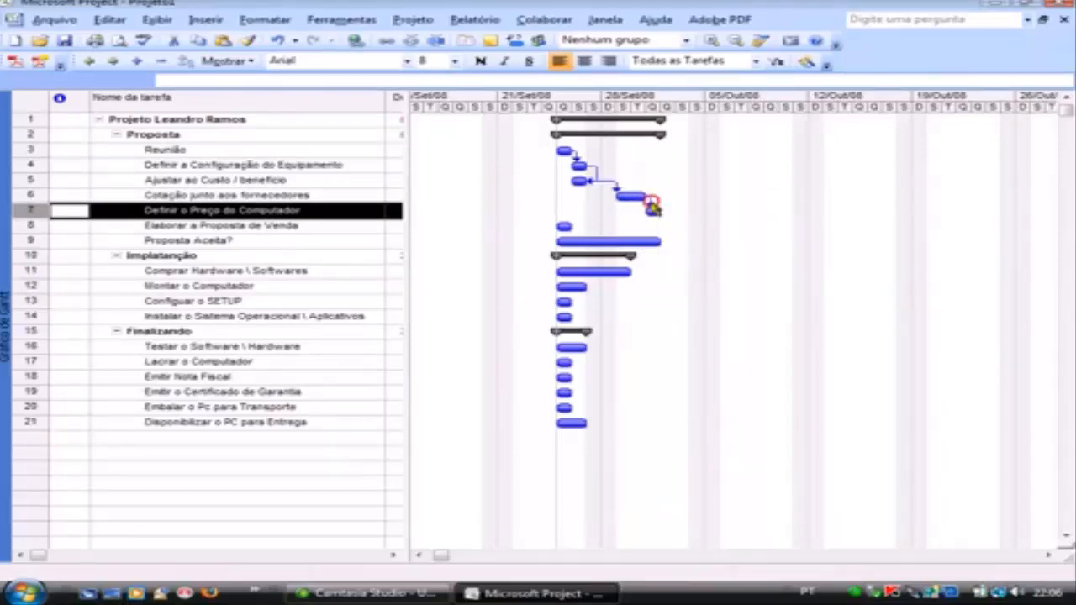
double_click(649, 207)
left_click(510, 304)
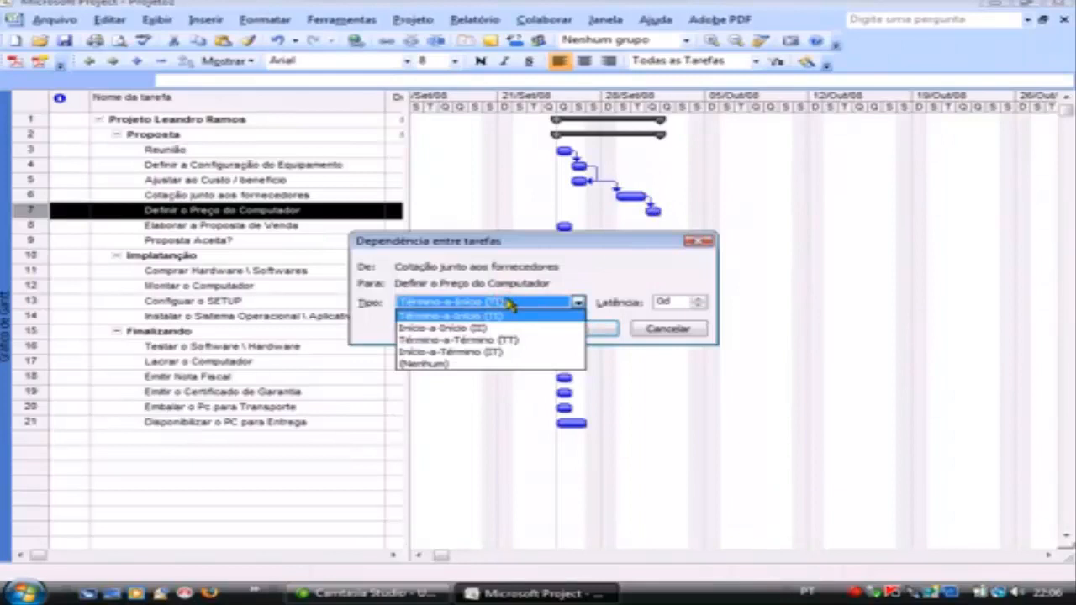
left_click(507, 341)
left_click(573, 329)
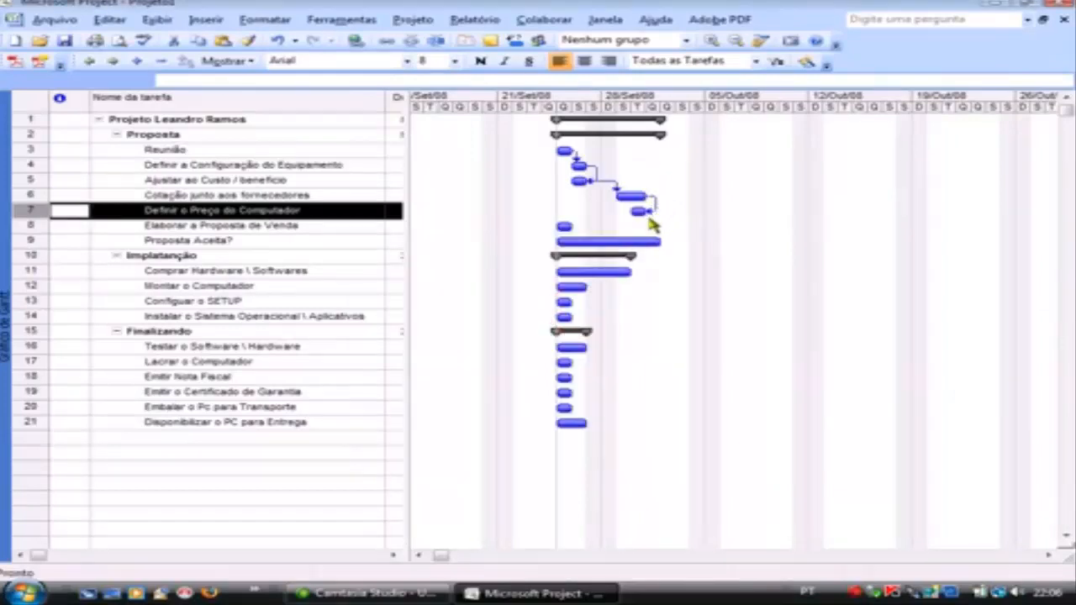
left_click(299, 195)
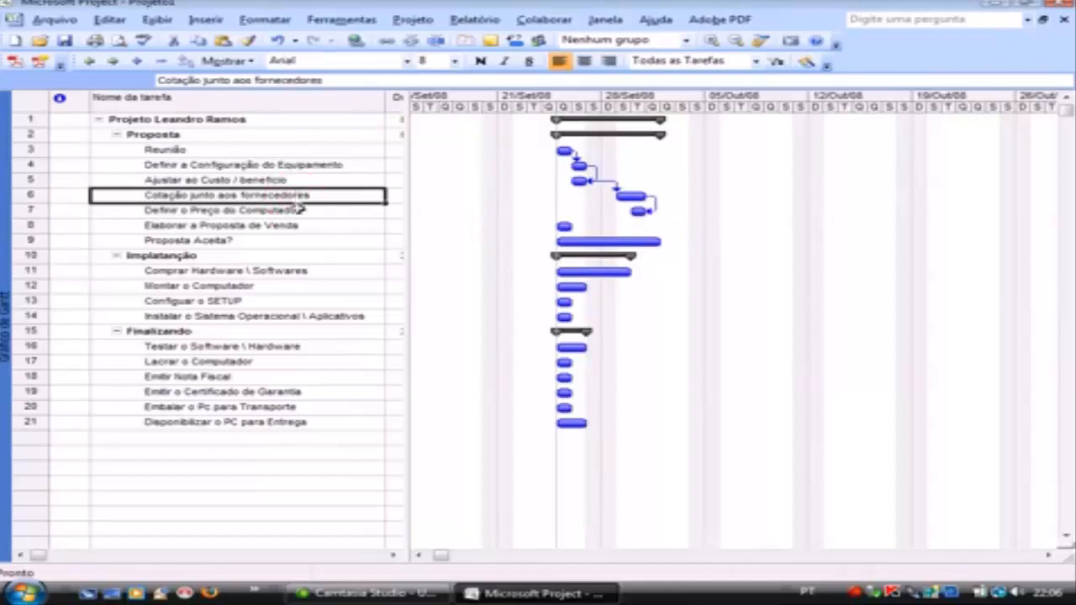
Step: Link the Gantt bar of "Definir o Preço do Computador" to "Elaborar a Proposta de Venda", and link that task to "Proposta Aceita?"
left_click(300, 210)
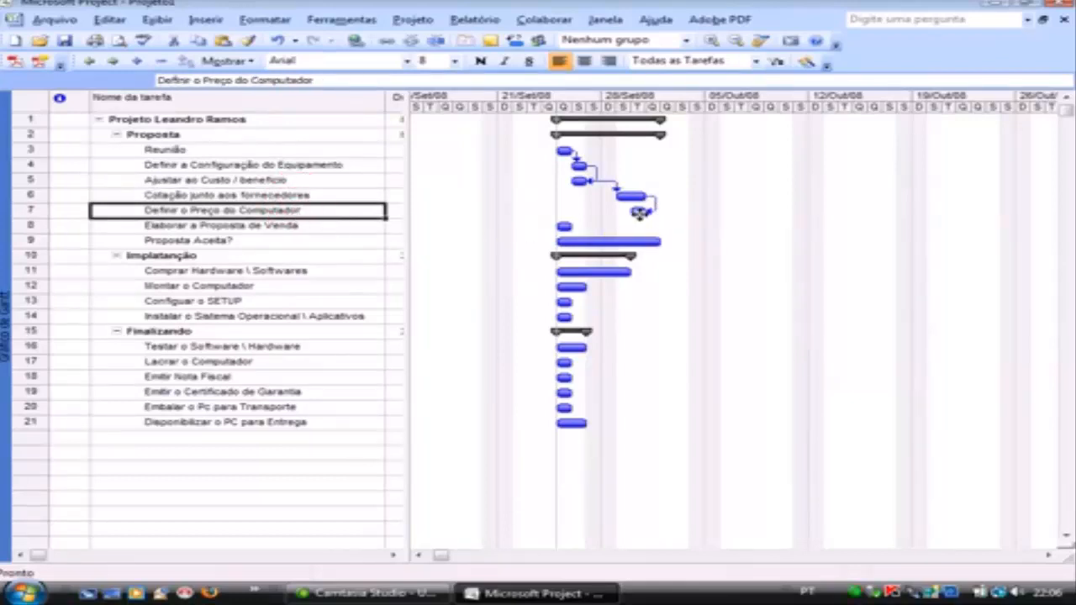
left_click_drag(639, 213, 564, 227)
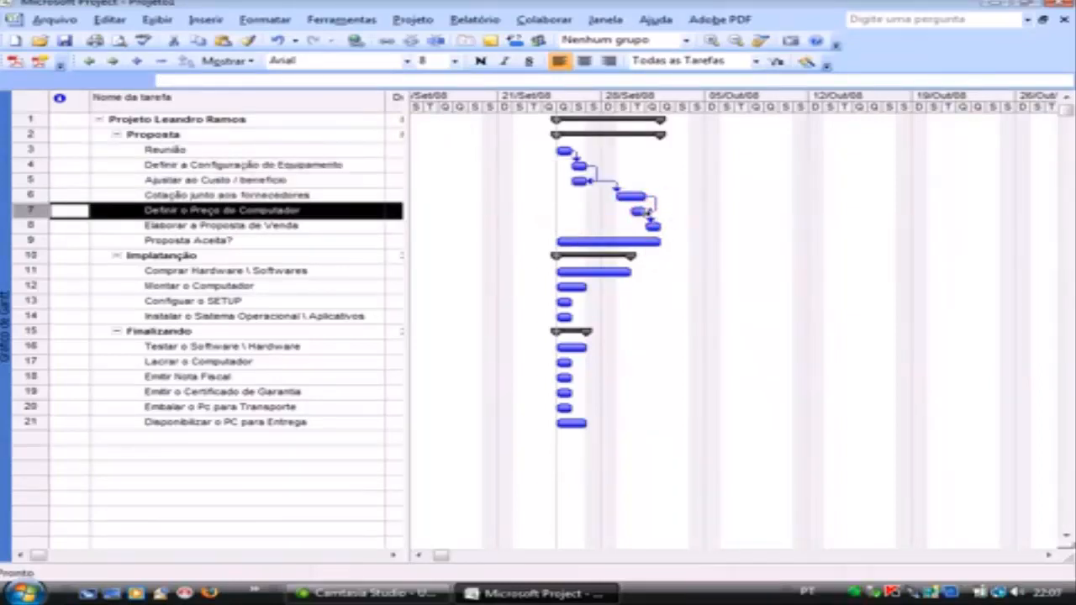
left_click(653, 227)
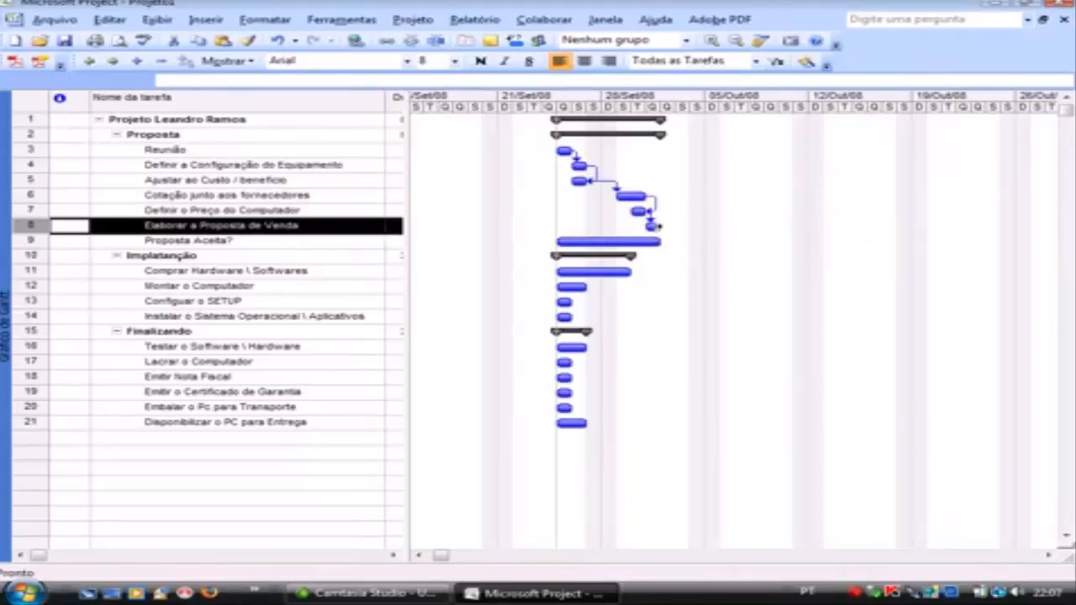
mouse_move(654, 225)
left_click_drag(653, 226, 649, 242)
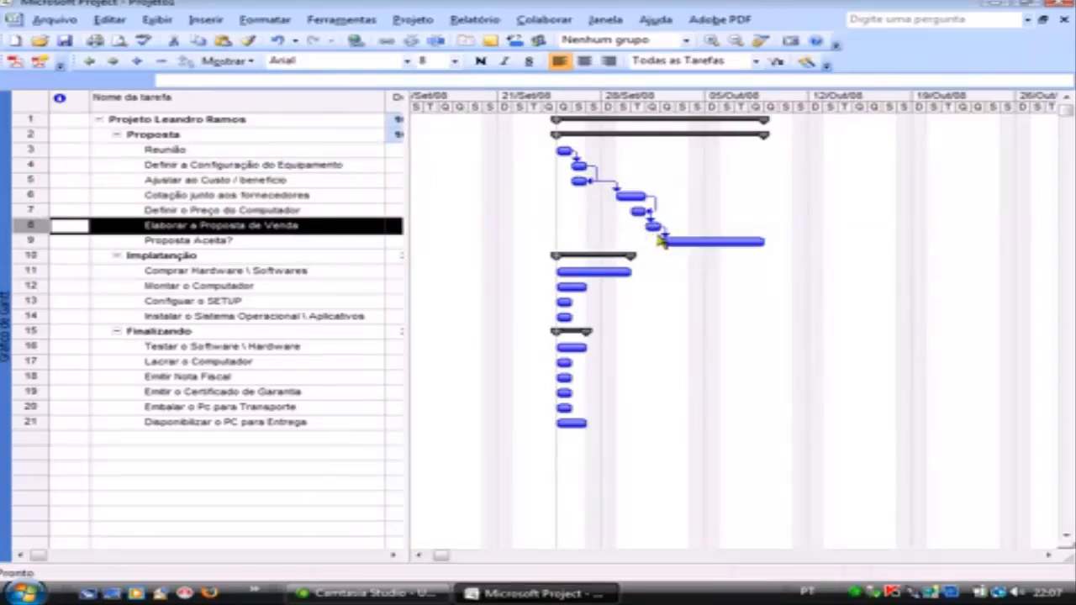
double_click(667, 235)
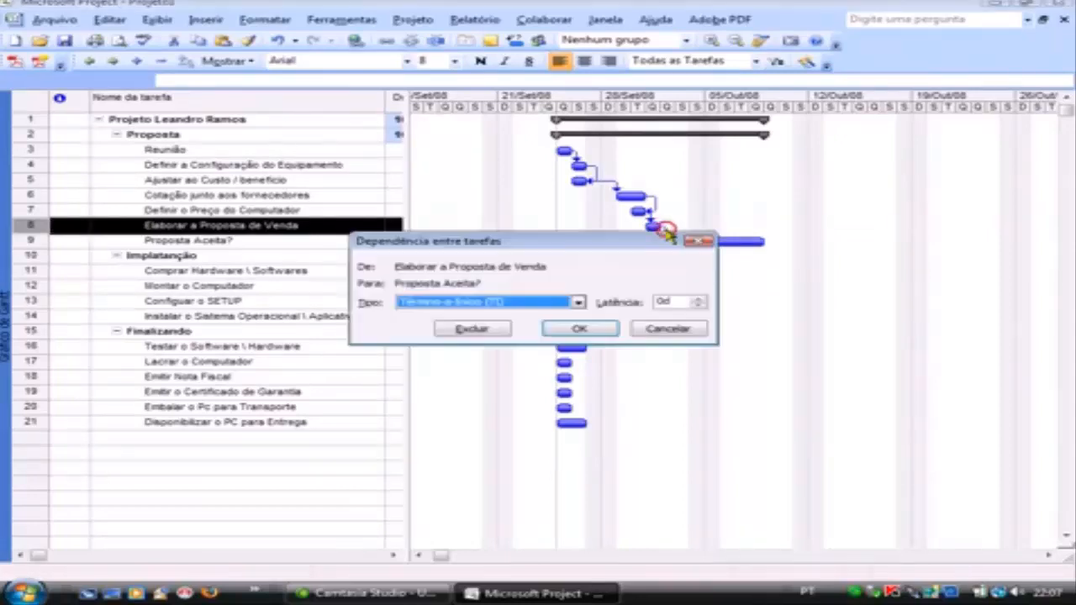
left_click(697, 241)
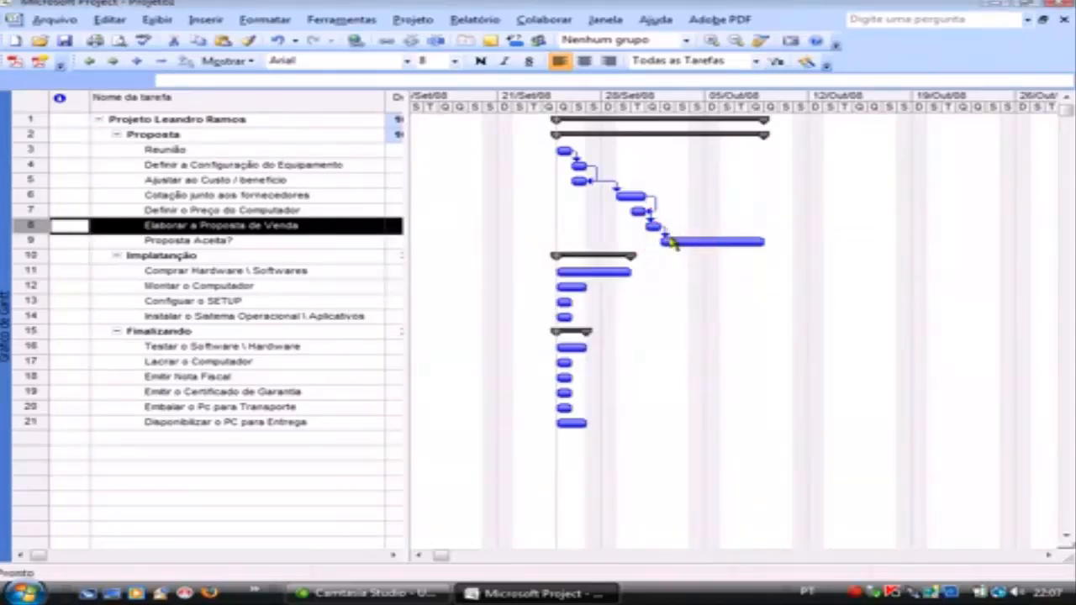
Step: Change the dependency between "Elaborar a Proposta de Venda" and "Proposta Aceita?" to Início-a-Início (II)
double_click(665, 238)
left_click(492, 304)
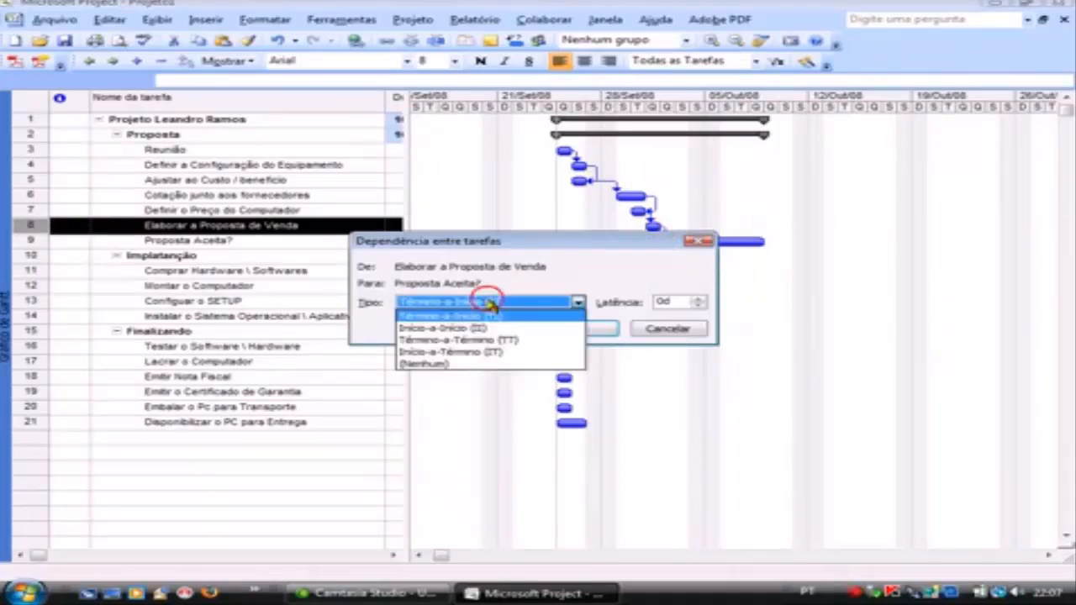
left_click(465, 328)
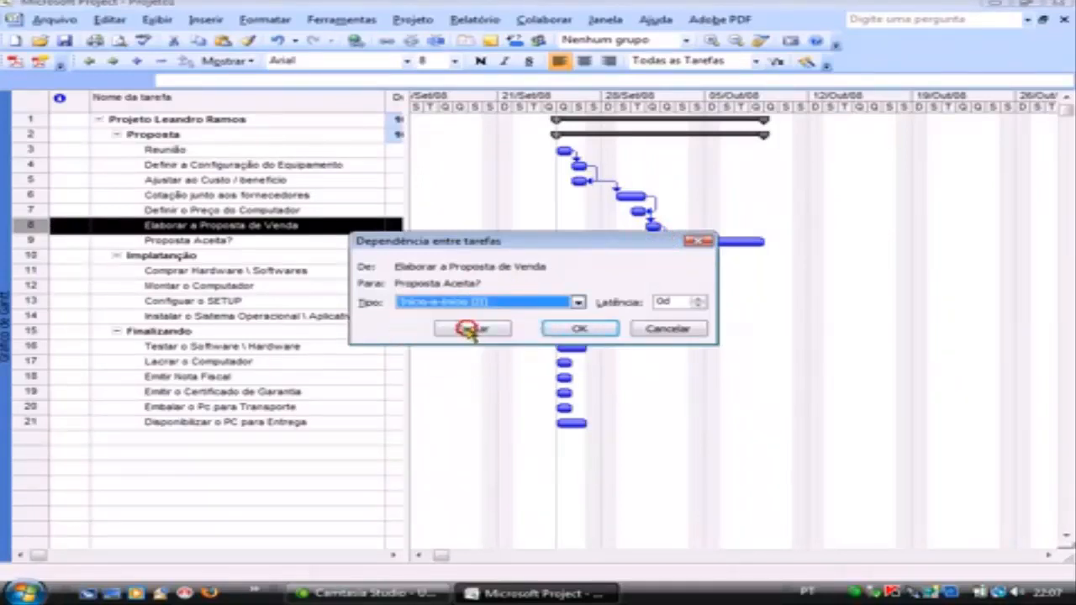
left_click(578, 329)
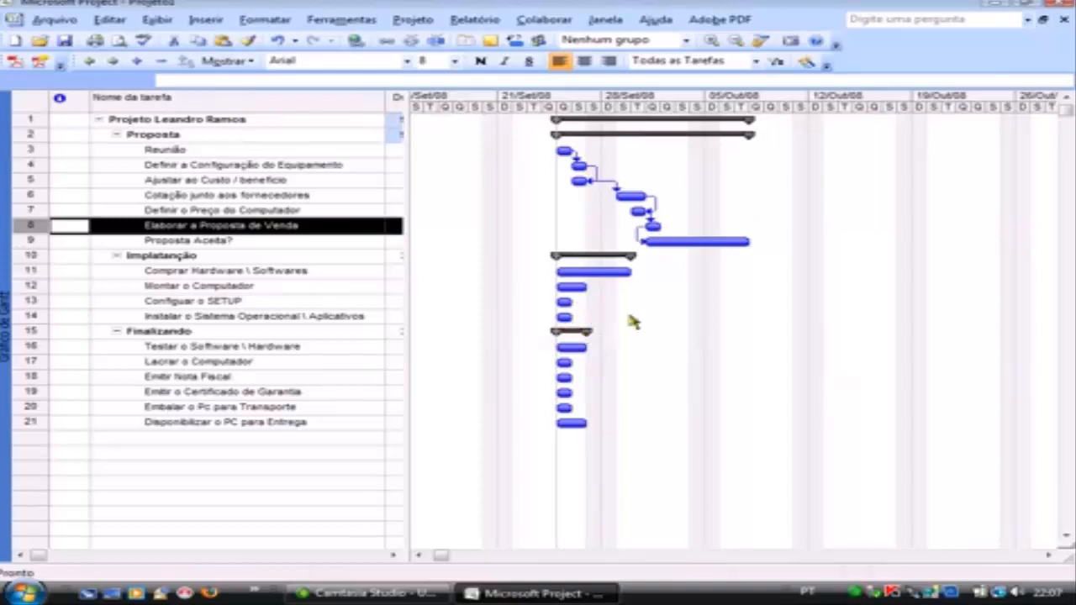
Step: Link "Proposta Aceita?" to "Comprar Hardware \ Softwares" and that task to "Montar o Computador" in the Gantt chart
left_click(681, 238)
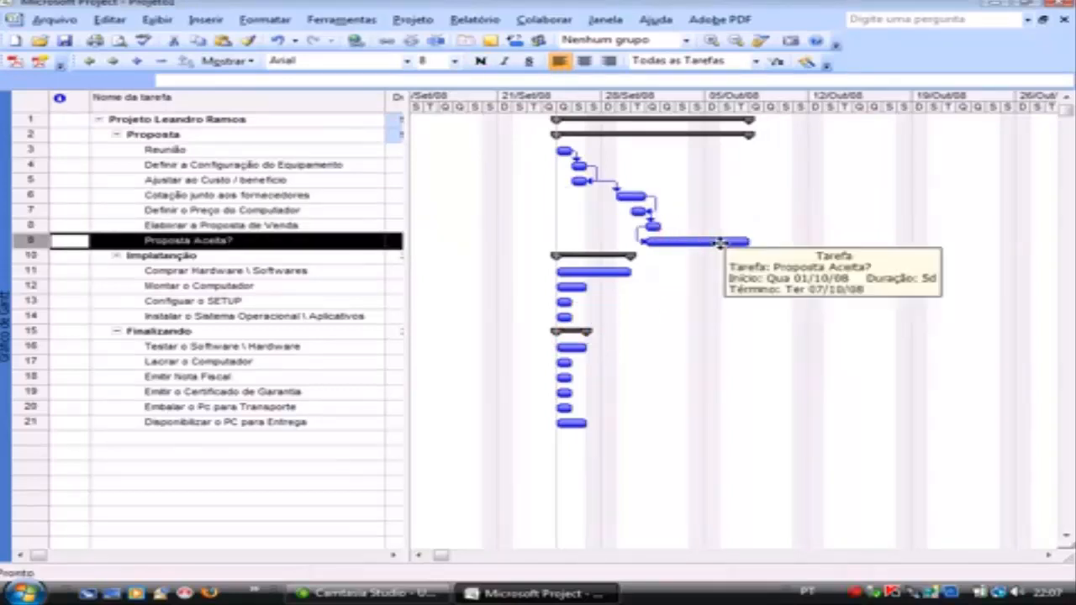
left_click(719, 243)
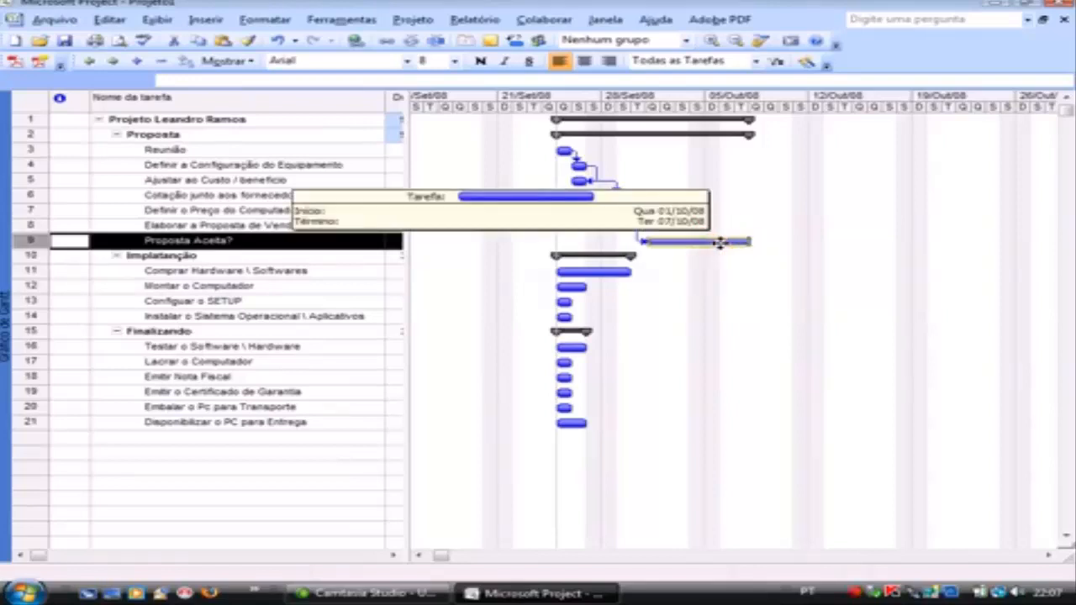
mouse_move(719, 243)
left_mouse_down()
mouse_move(613, 269)
mouse_move(622, 271)
left_mouse_up()
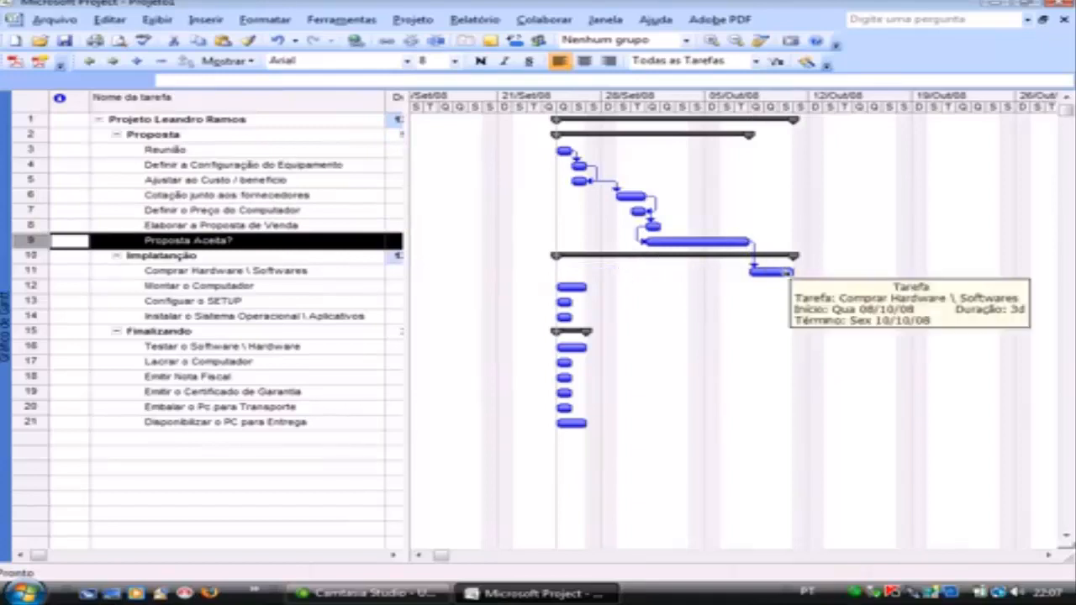
left_click(782, 271)
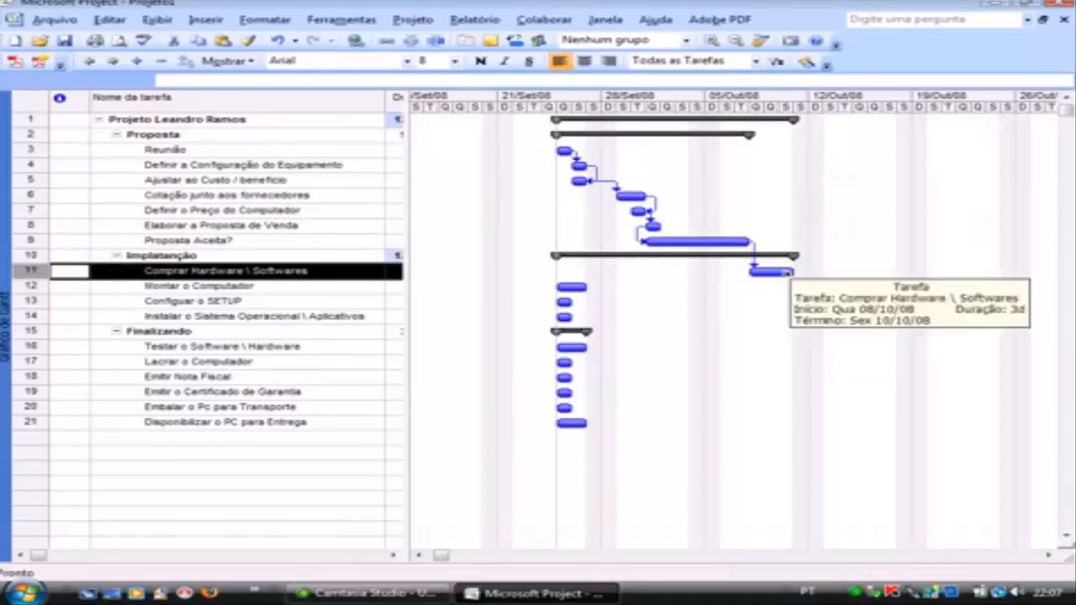
left_click_drag(778, 273, 580, 289)
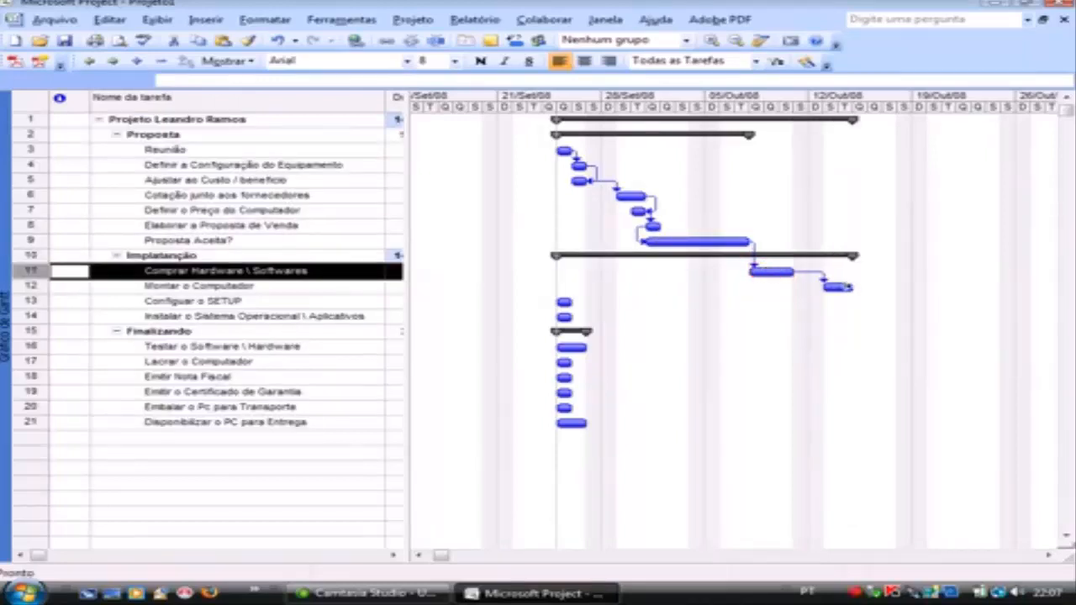
Step: Link "Montar o Computador" to "Configuar o SETUP" and that task to "Instalar o Sistema Operacional \ Aplicativos"
left_click(846, 286)
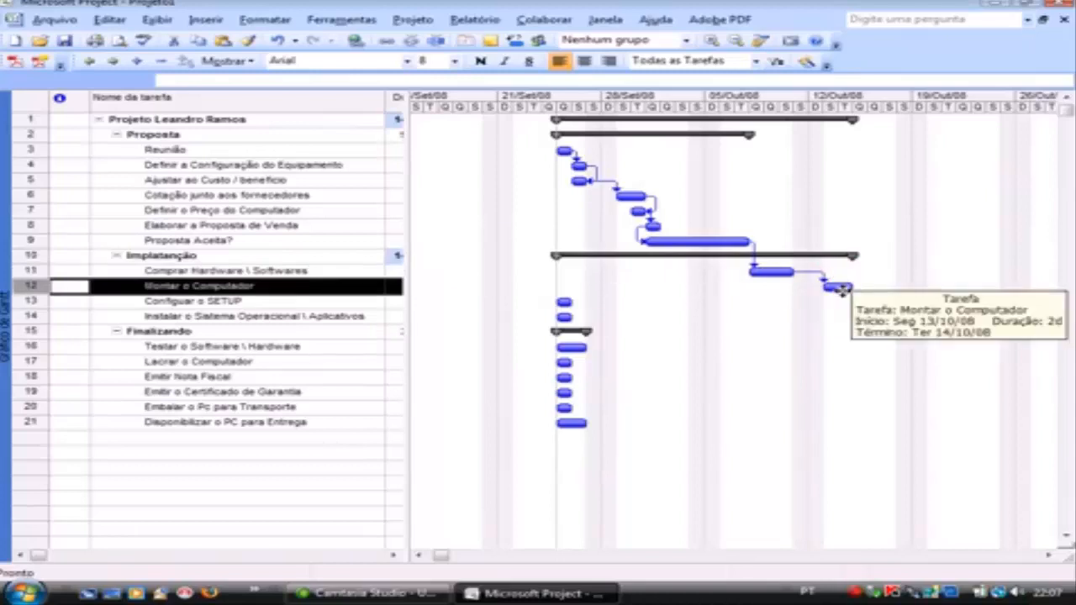
left_click_drag(843, 286, 569, 306)
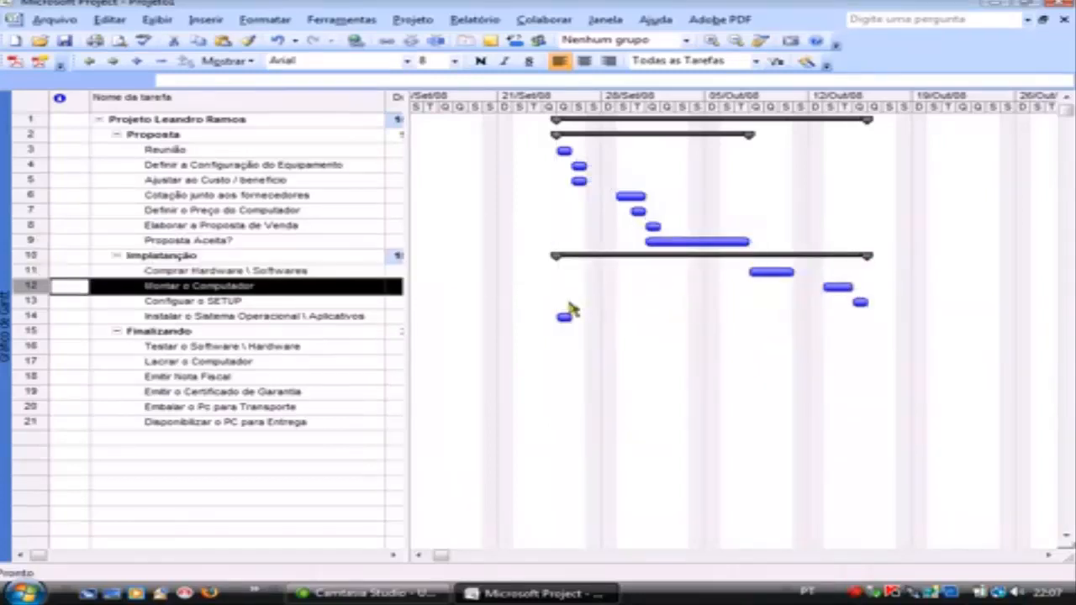
left_click(860, 302)
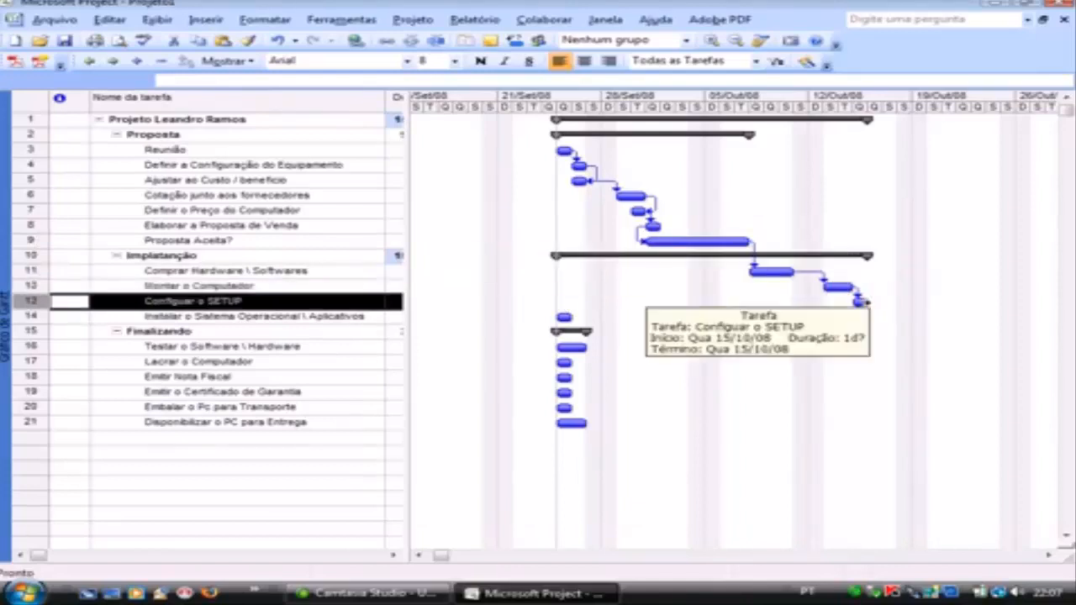
left_click_drag(860, 301, 565, 317)
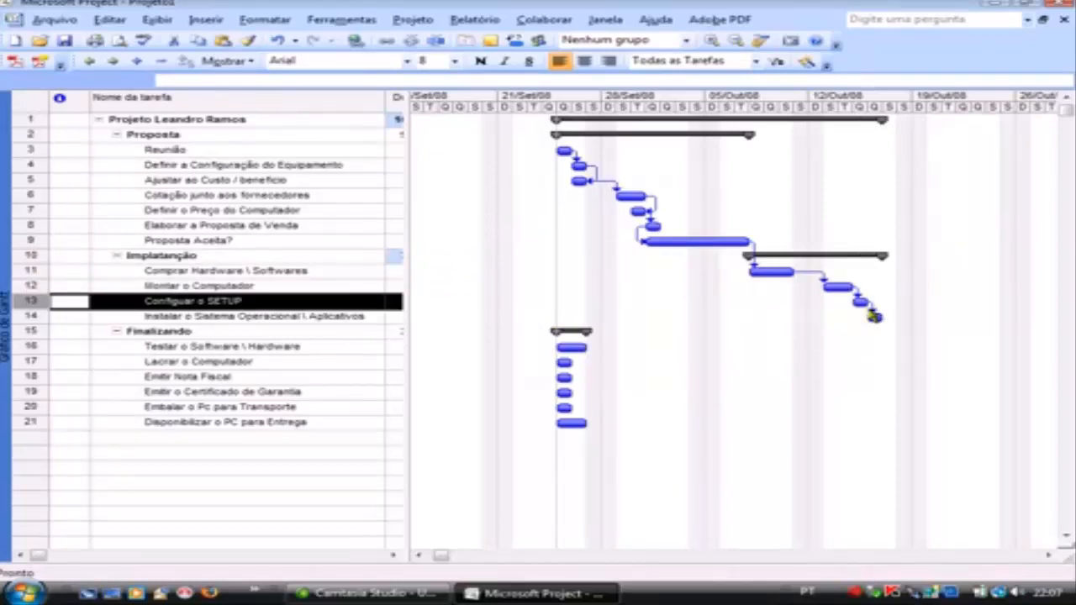
Step: Change the dependency between "Configuar o SETUP" and "Instalar o Sistema Operacional \ Aplicativos" to Início-a-Início (II)
double_click(872, 312)
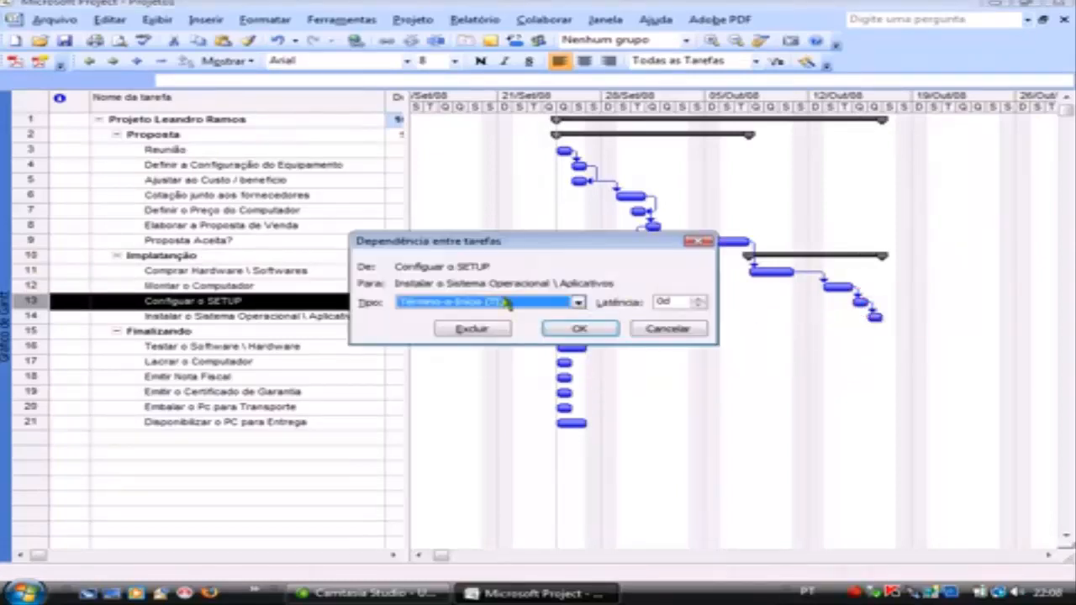
left_click(577, 301)
left_click(443, 327)
left_click(597, 328)
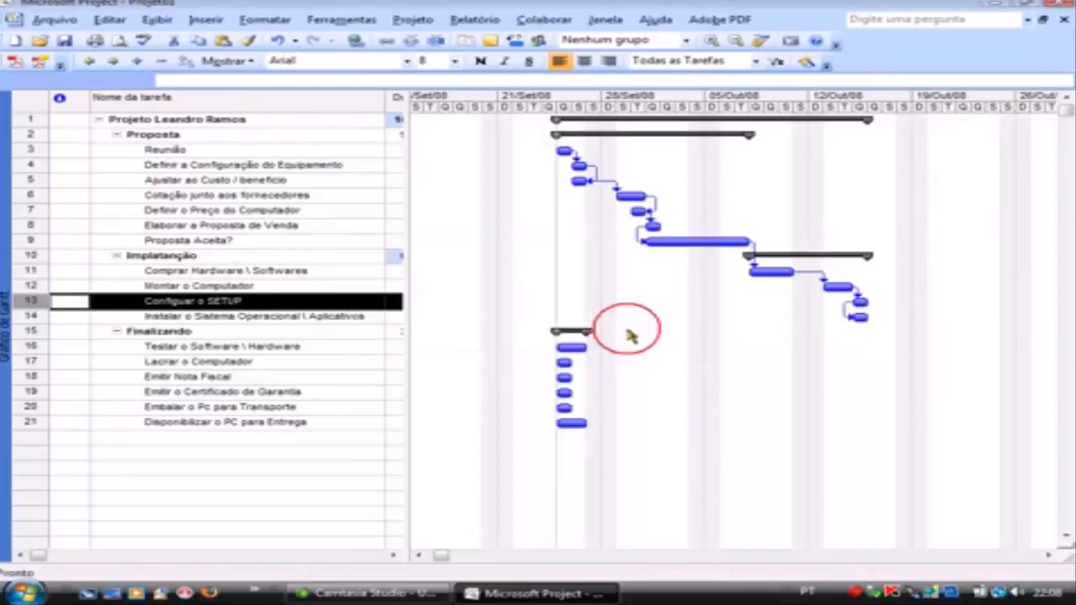
Step: Link "Instalar o Sistema Operacional \ Aplicativos" to "Testar o Software \ Hardware" and that task to "Lacrar o Computador"
left_click(851, 316)
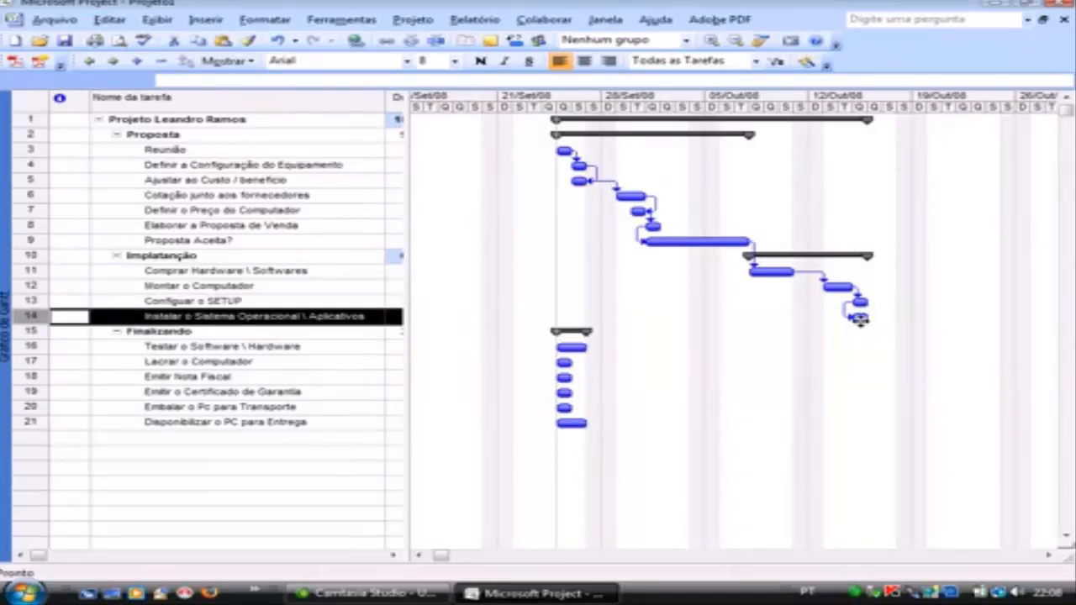
left_click_drag(859, 316, 580, 349)
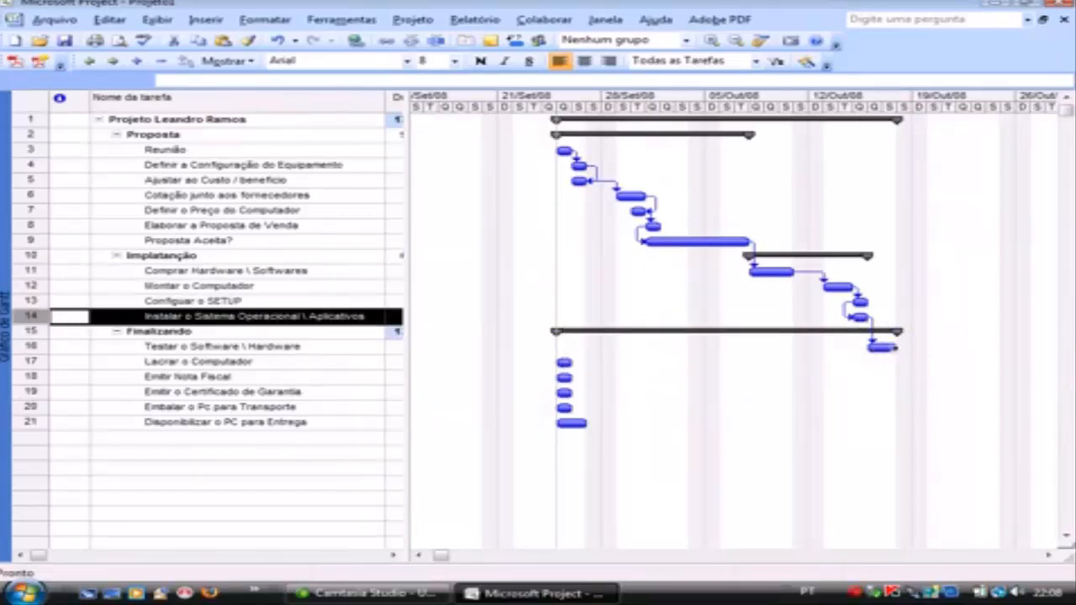
left_click(891, 347)
mouse_move(891, 347)
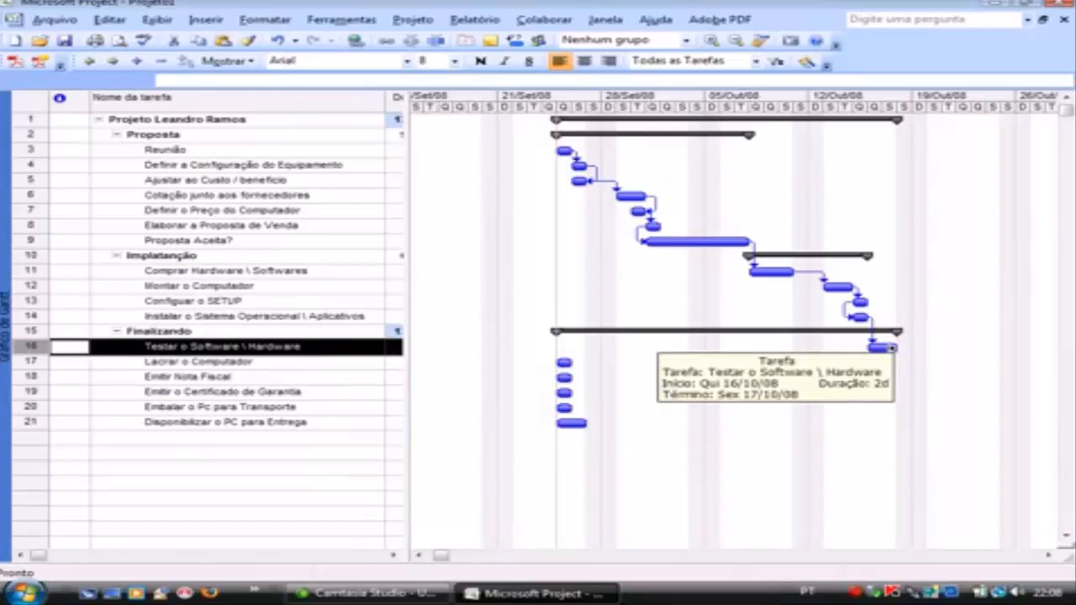
left_click_drag(883, 347, 568, 367)
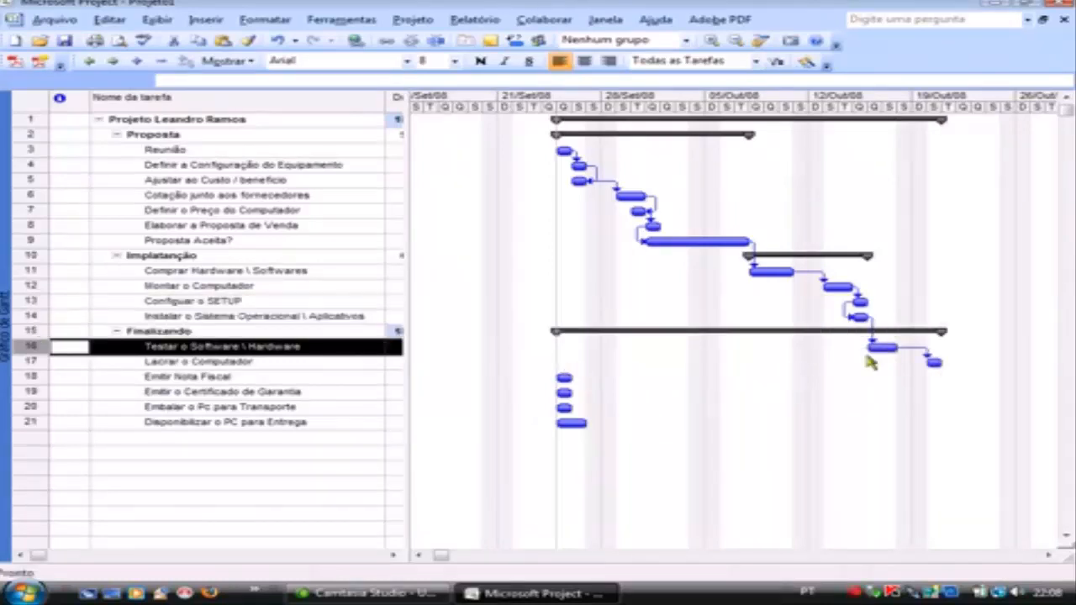
Step: Link "Proposta Aceita?" as predecessor to both "Emitir Nota Fiscal" and "Emitir o Certificado de Garantia"
left_click(934, 362)
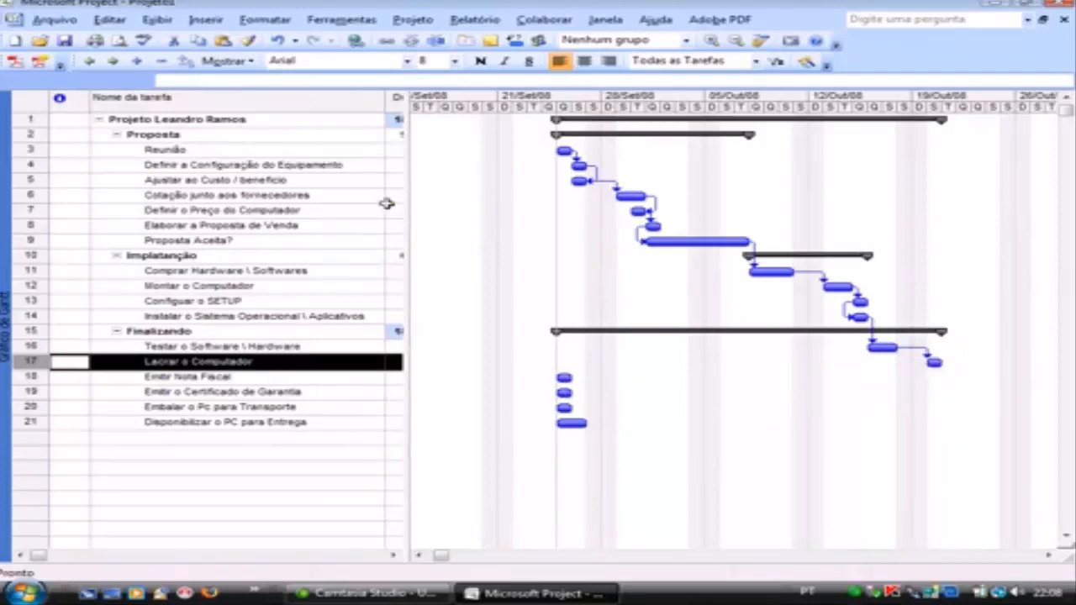
left_click(225, 241)
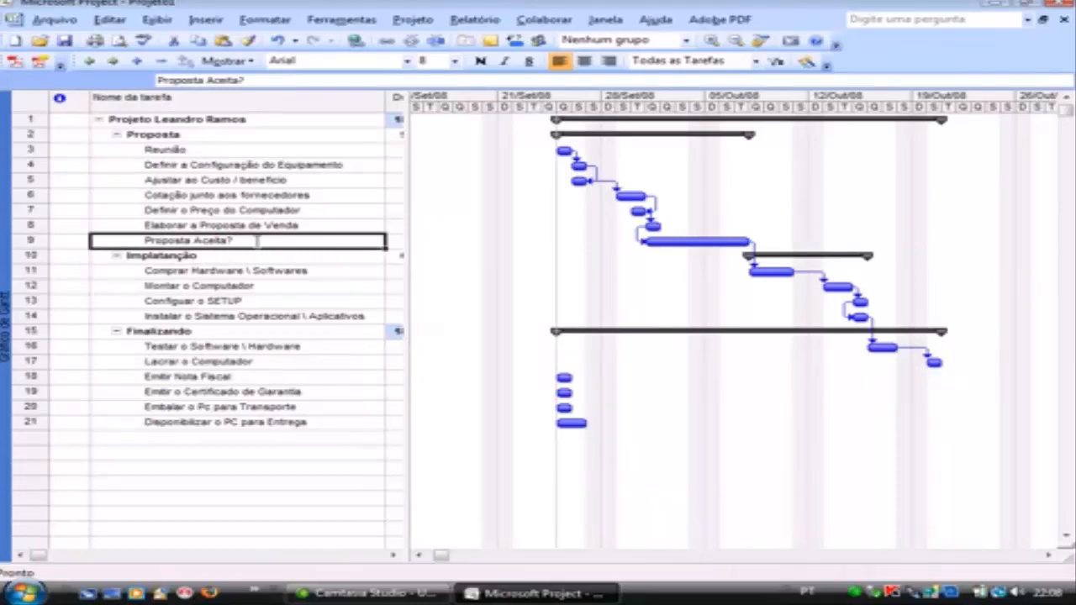
left_click(669, 242)
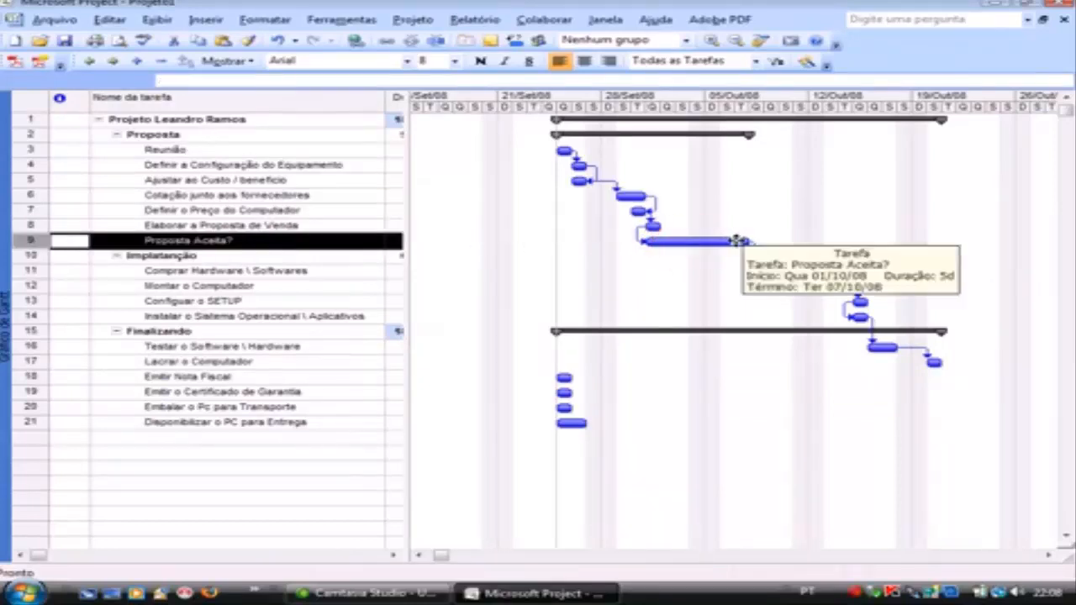
left_click_drag(737, 241, 574, 383)
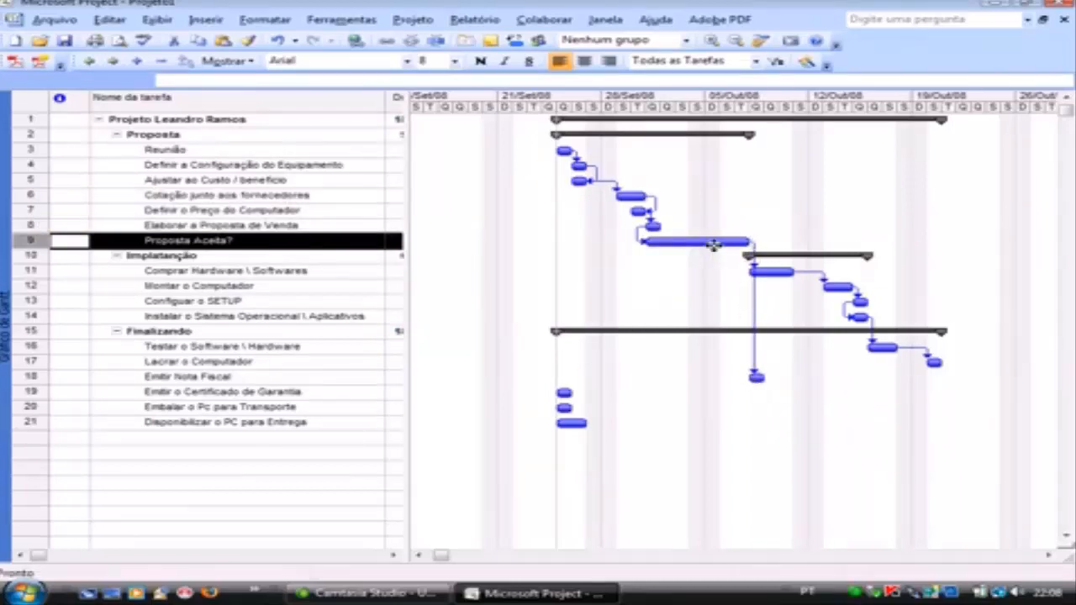
left_click_drag(711, 243, 567, 395)
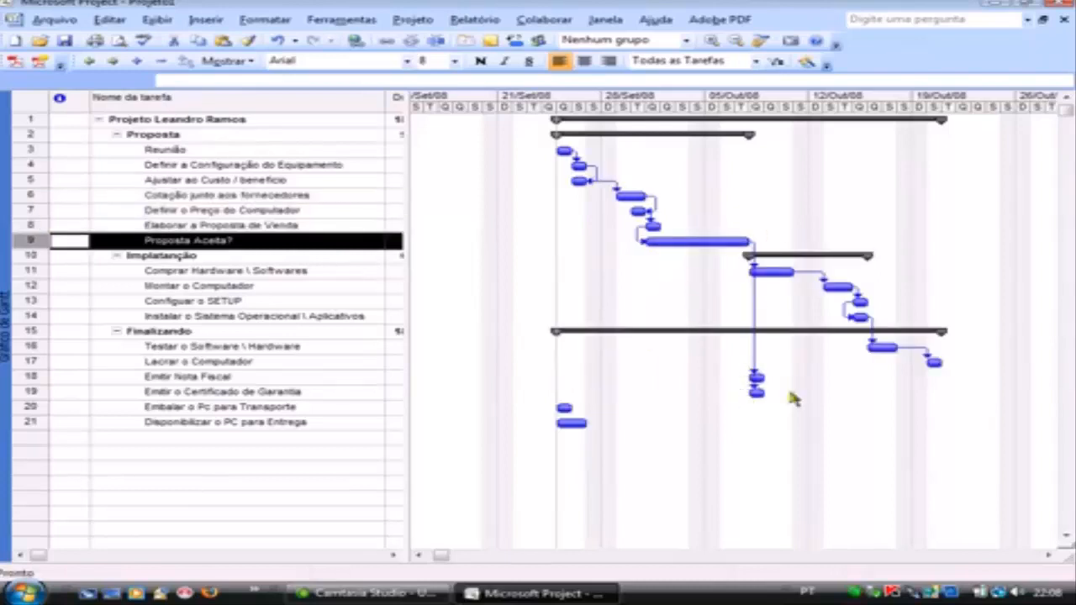
Step: Link "Lacrar o Computador" to "Embalar o Pc para Transporte" and set that dependency to Início-a-Início (II)
left_click(934, 361)
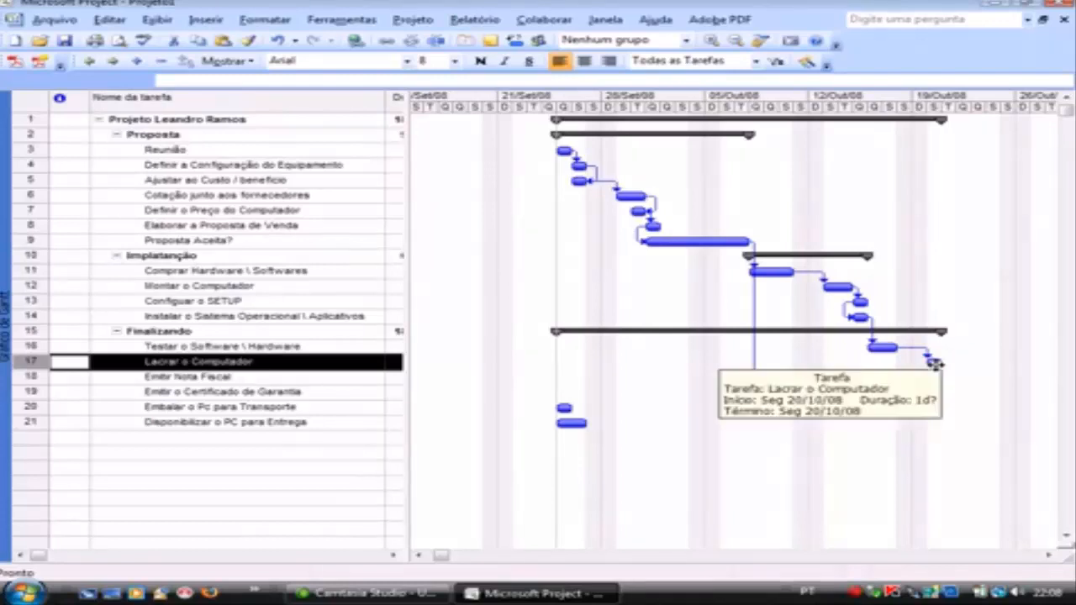
left_click_drag(932, 362, 566, 411)
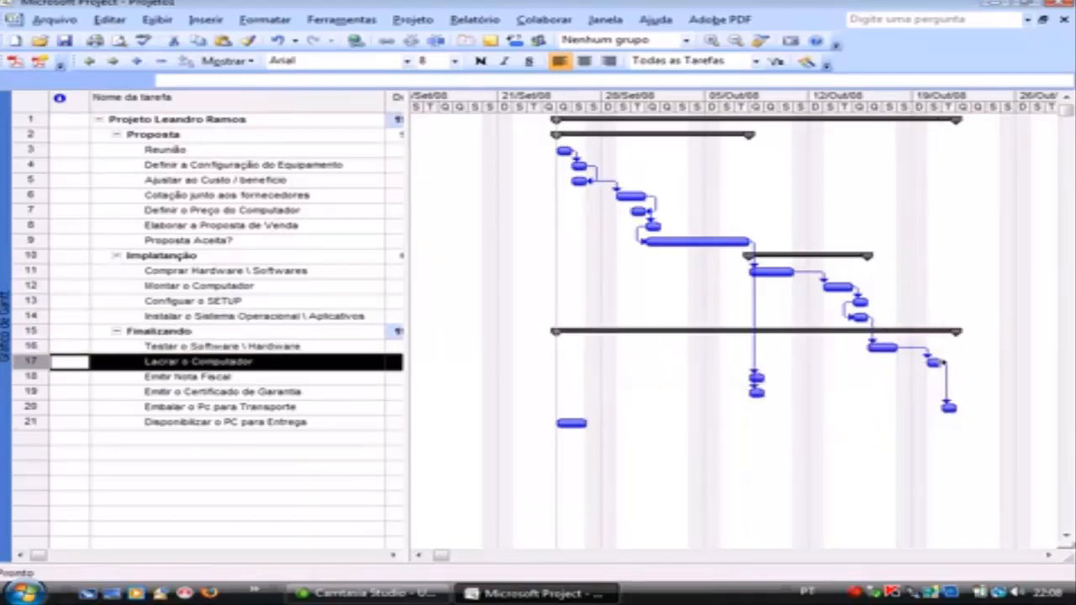
double_click(948, 383)
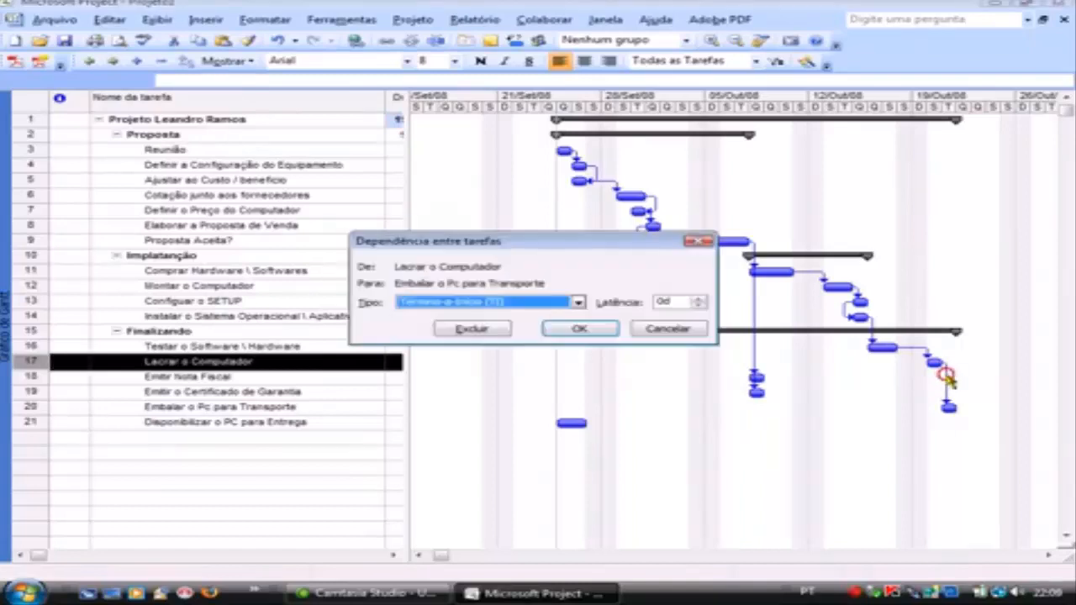
left_click(478, 303)
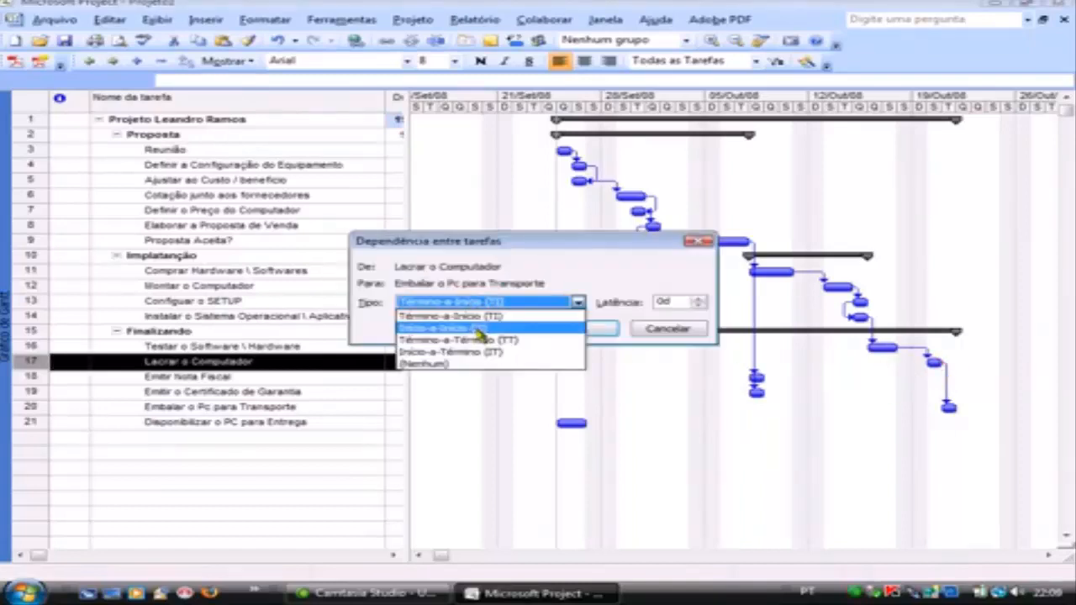
left_click(478, 330)
left_click(569, 329)
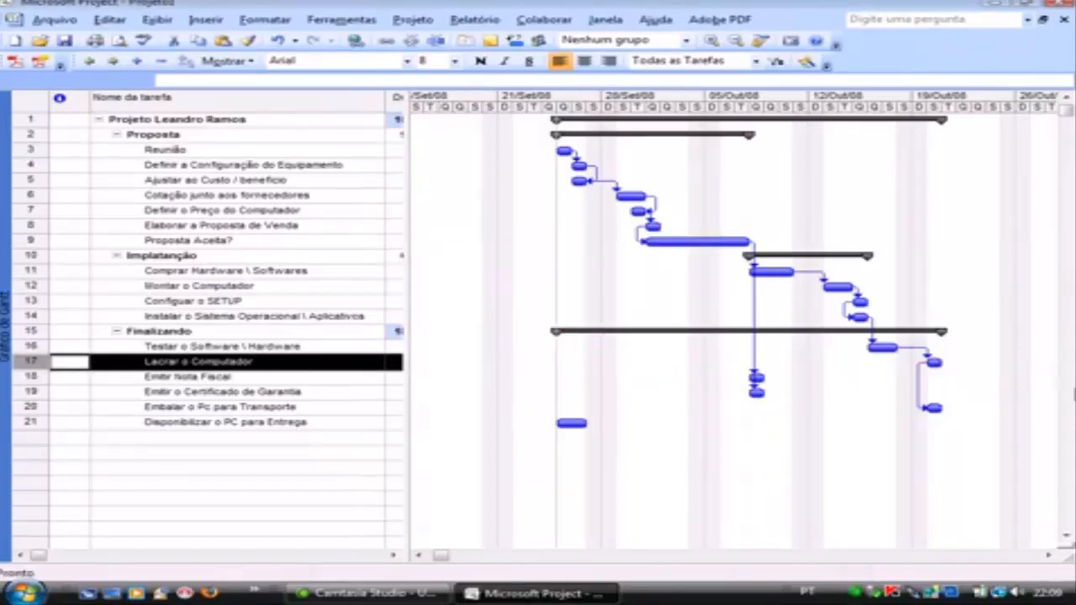
Step: Link "Embalar o Pc para Transporte" to "Disponibilizar o PC para Entrega" in the Gantt chart
left_click(932, 408)
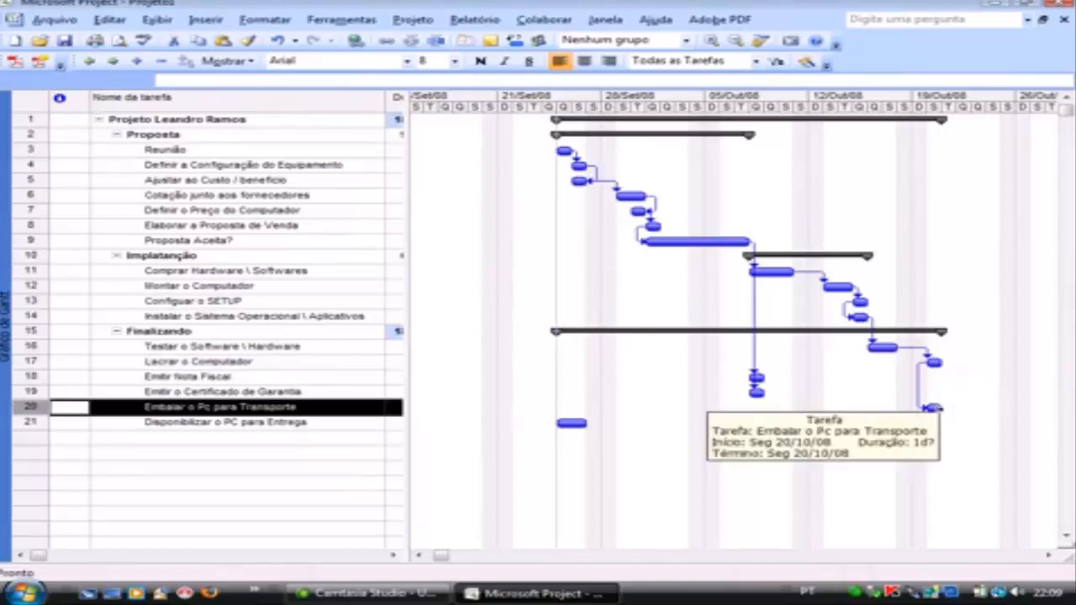
left_click_drag(932, 408, 564, 427)
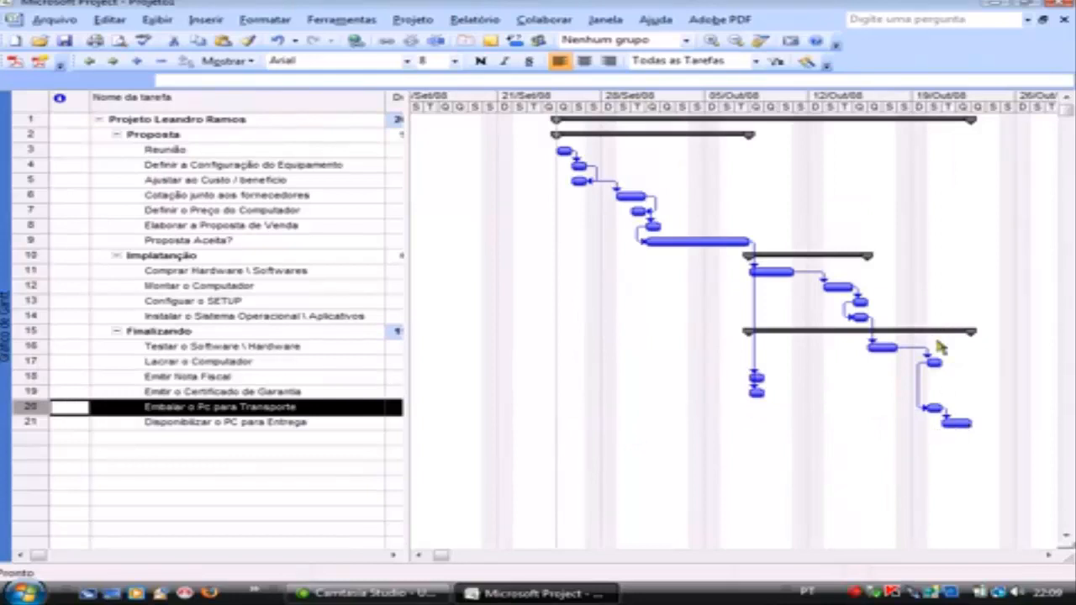
left_click(419, 556)
left_click_drag(1050, 556, 1051, 557)
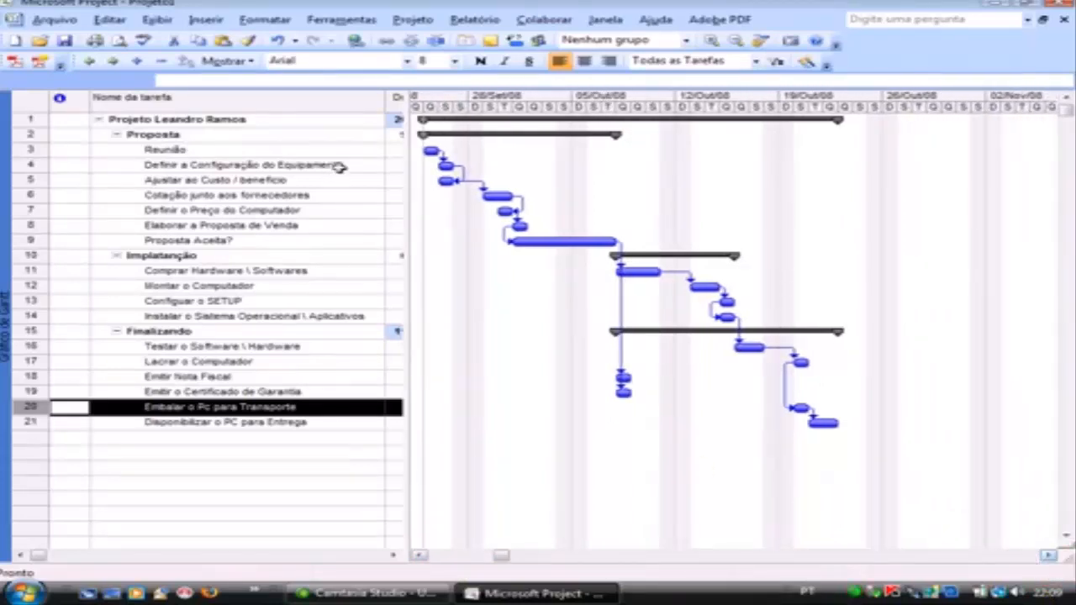
left_click(429, 151)
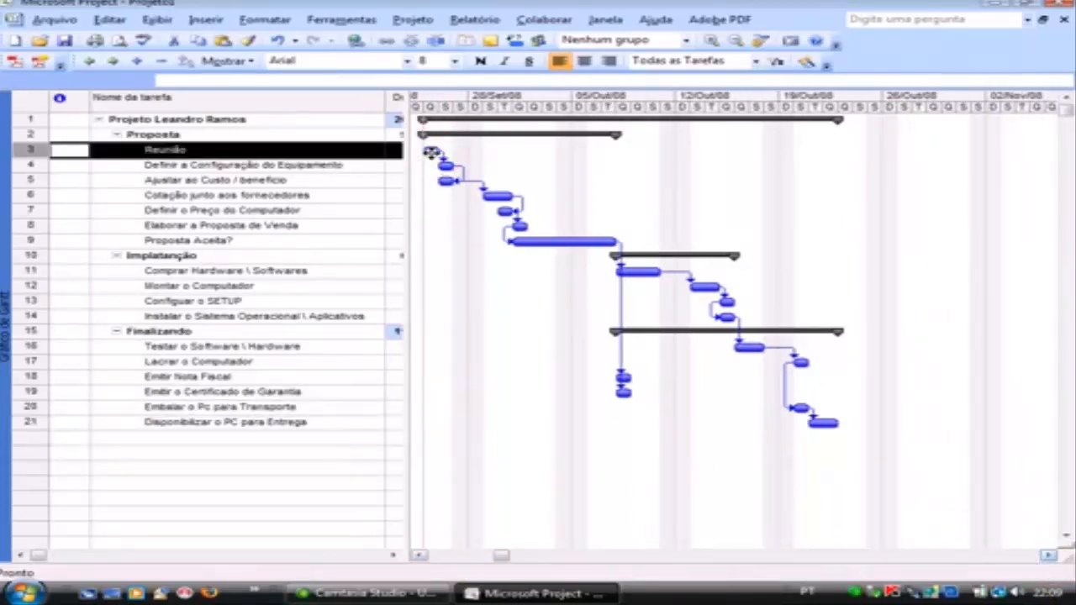
left_click(444, 165)
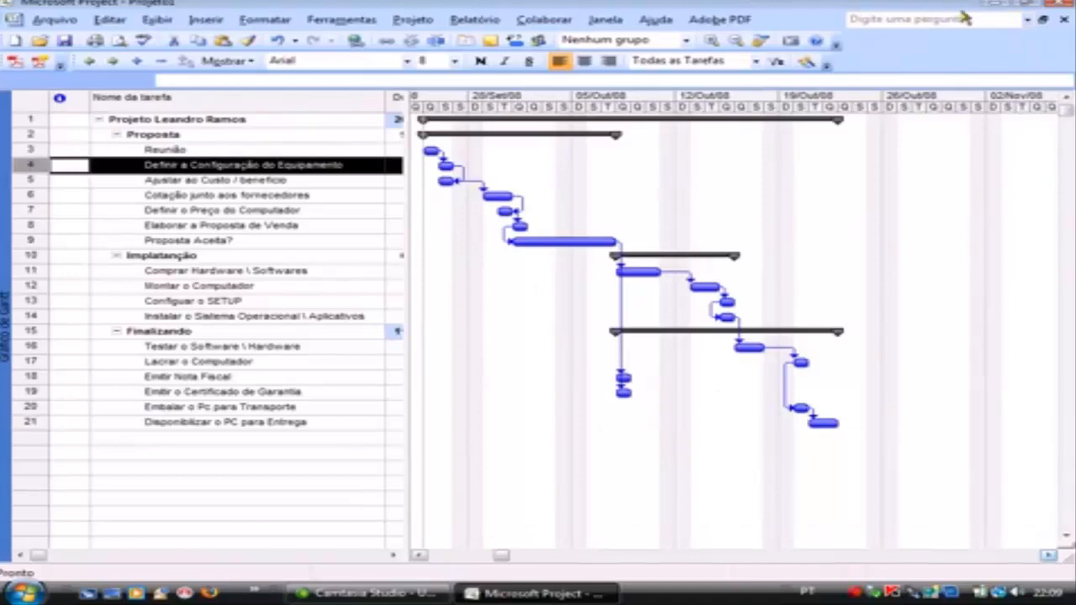
Step: Minimize the project window and open the Relacionamento_PROJECT file from the desktop
left_click(996, 6)
double_click(370, 437)
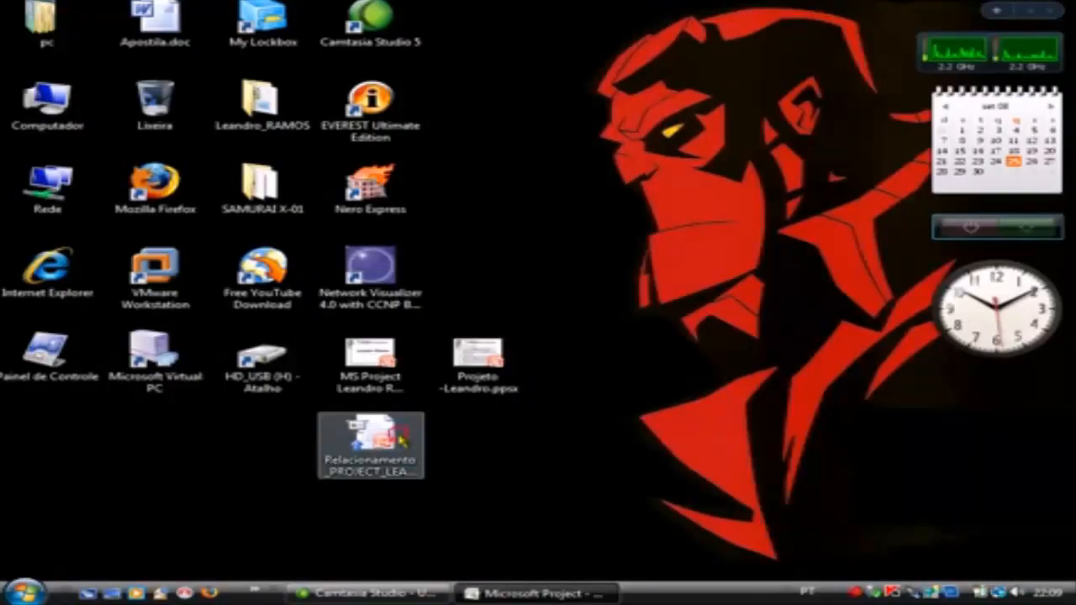
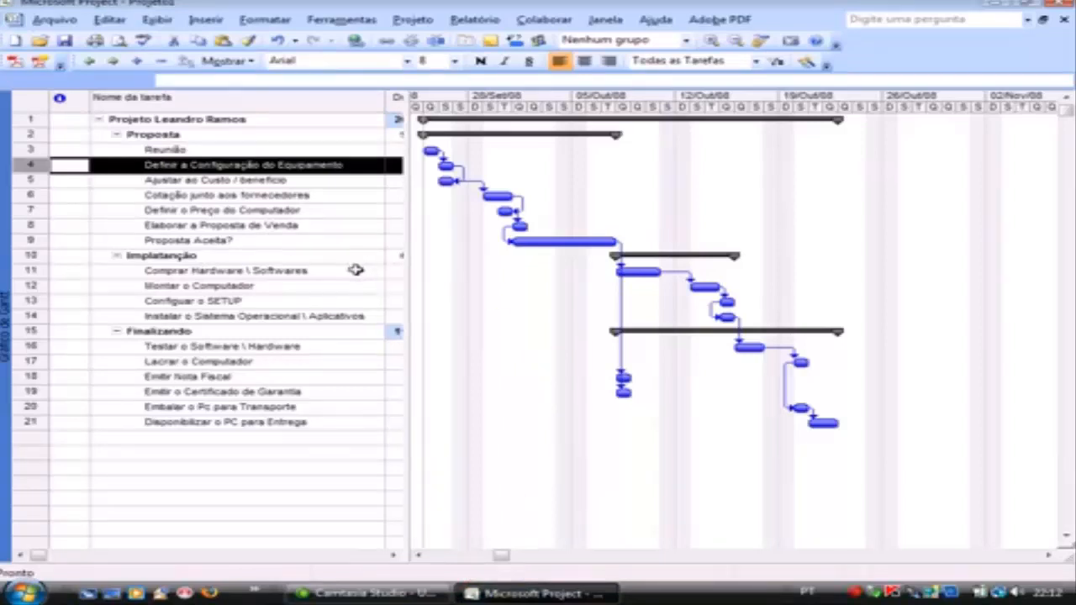
Step: Set a lag of 2d on the finish-to-start link from "Embalar o Pc para Transporte" to "Disponibilizar o PC para Entrega"
left_click(332, 286)
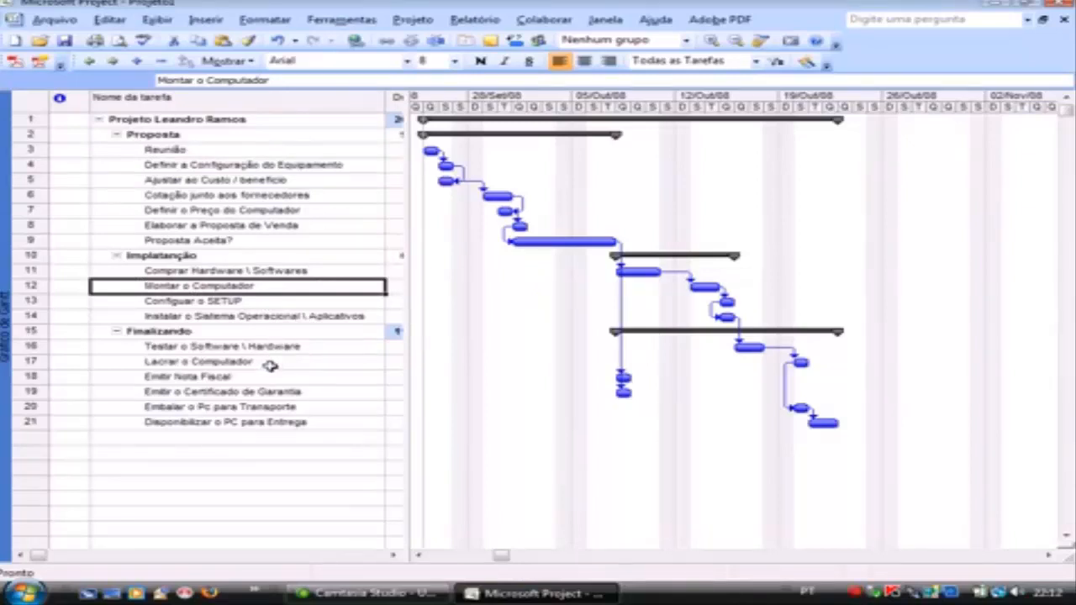
left_click(289, 422)
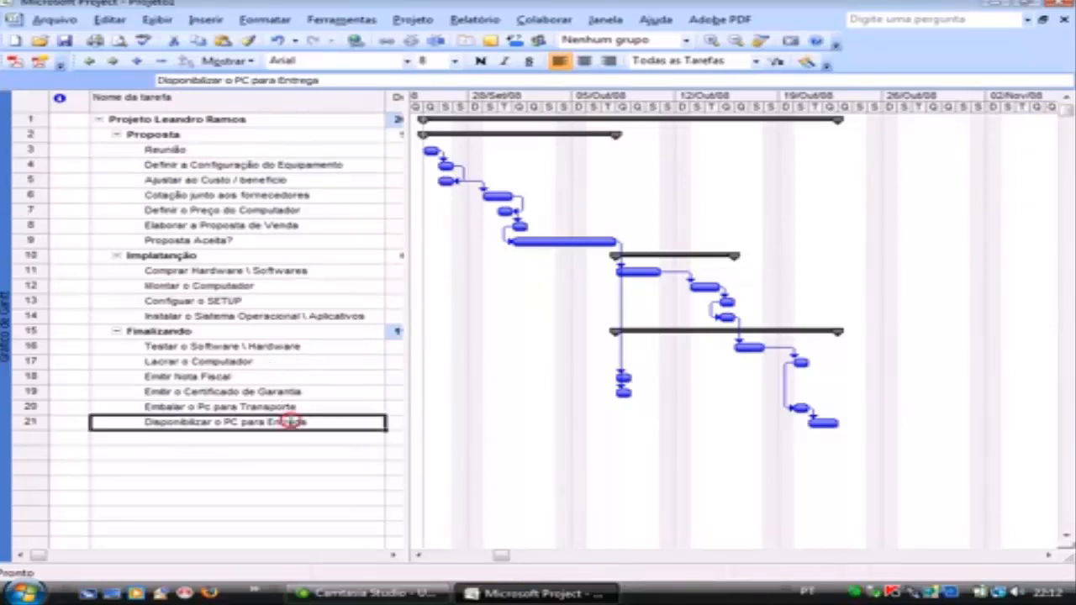
double_click(812, 417)
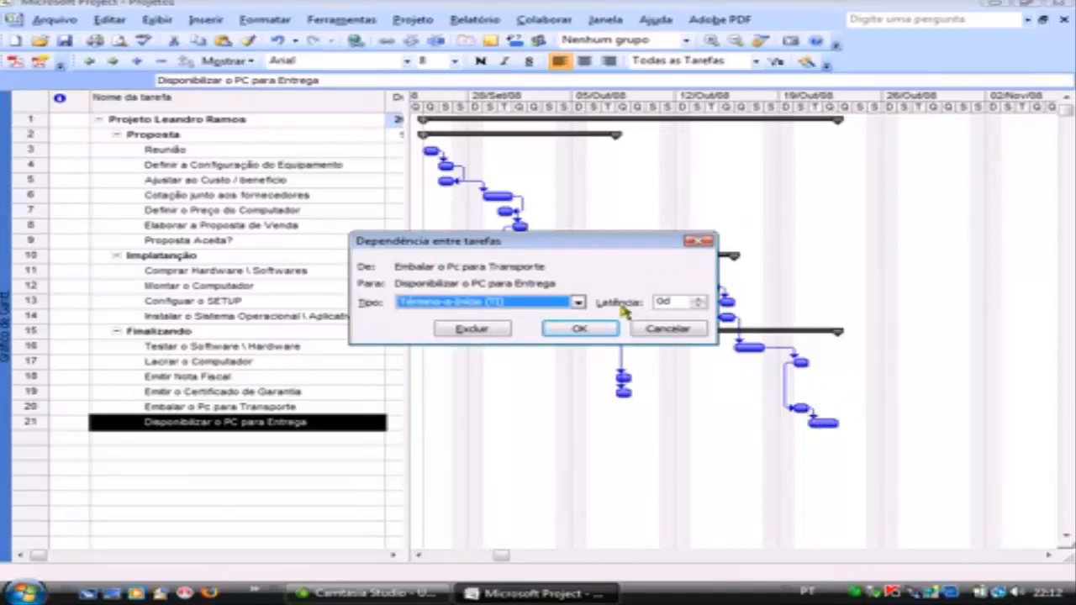
left_click(699, 306)
left_click(699, 306)
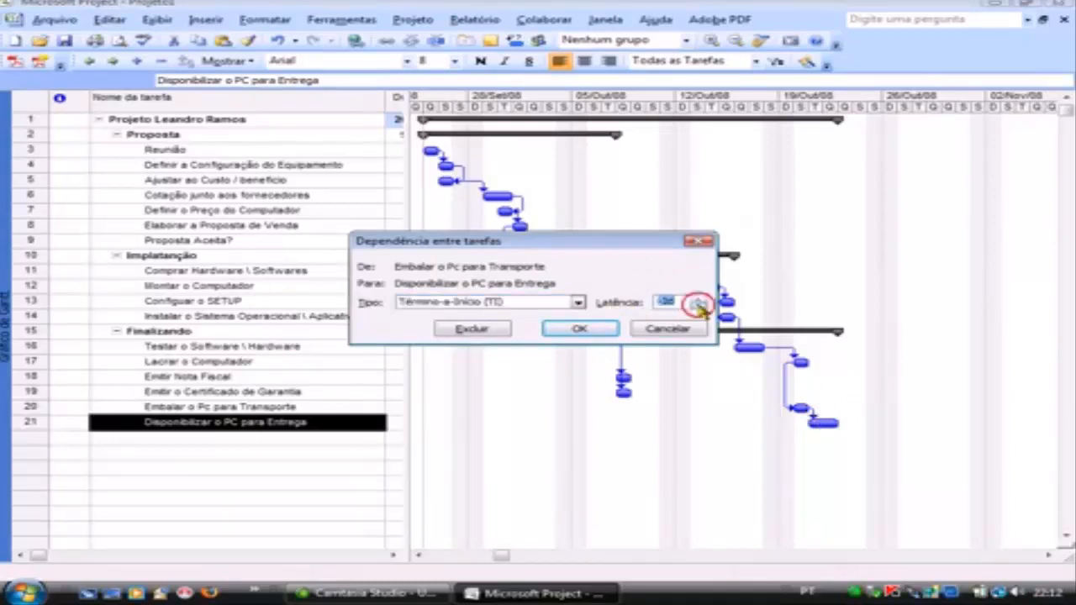
left_click(699, 306)
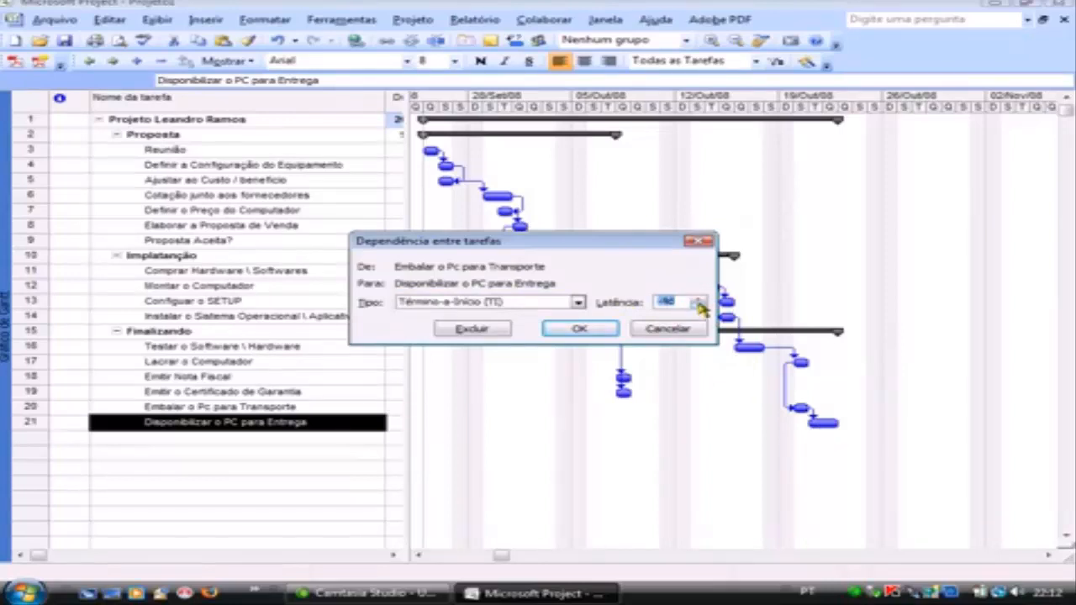
left_click(697, 300)
left_click(699, 300)
left_click(604, 328)
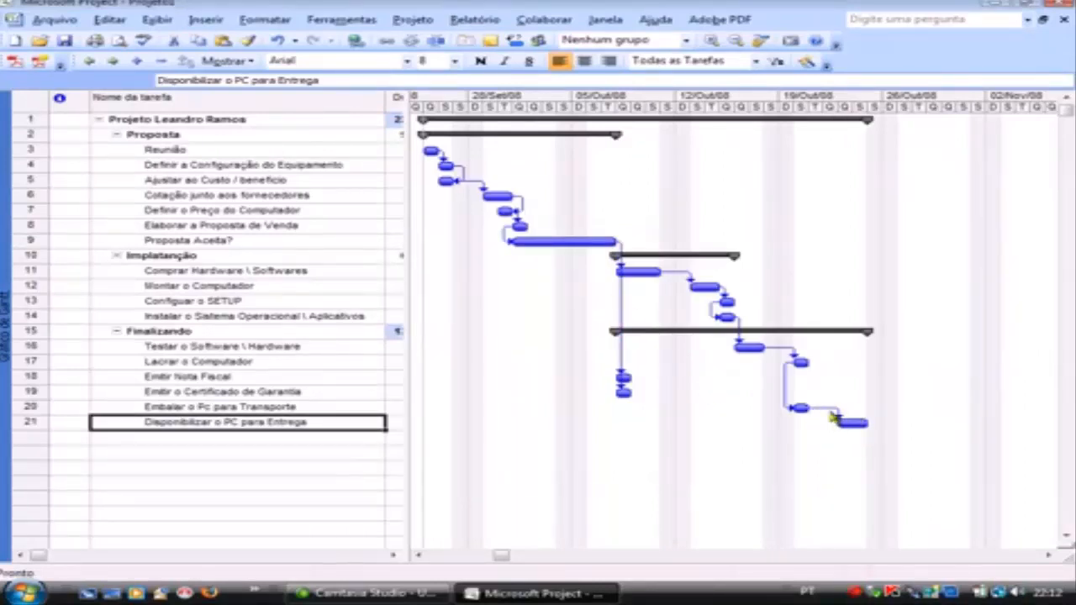
left_click(800, 407)
left_click(853, 421)
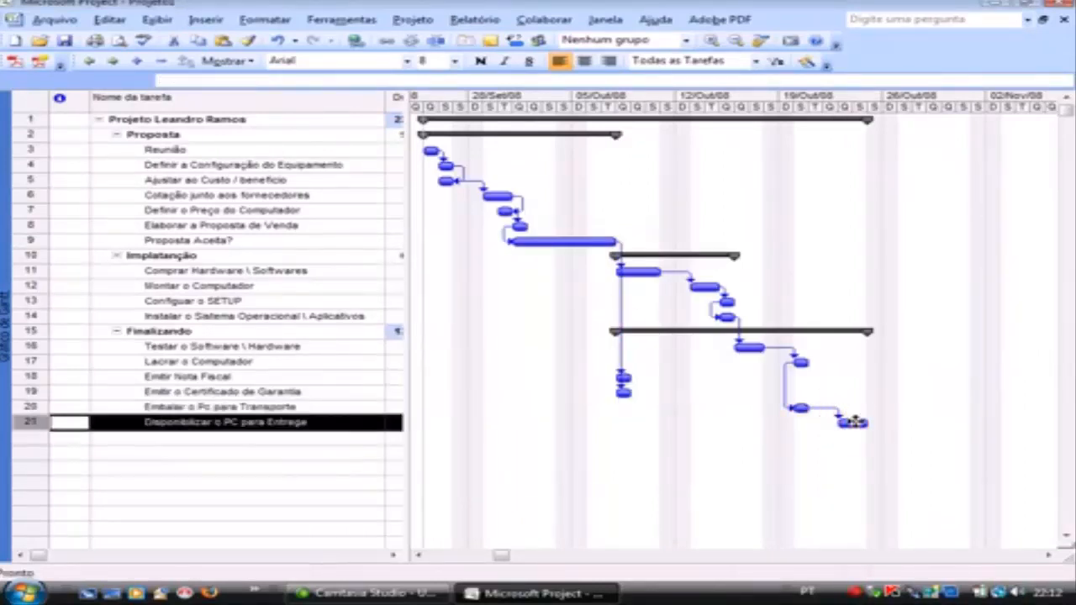
mouse_move(841, 413)
left_click(562, 241)
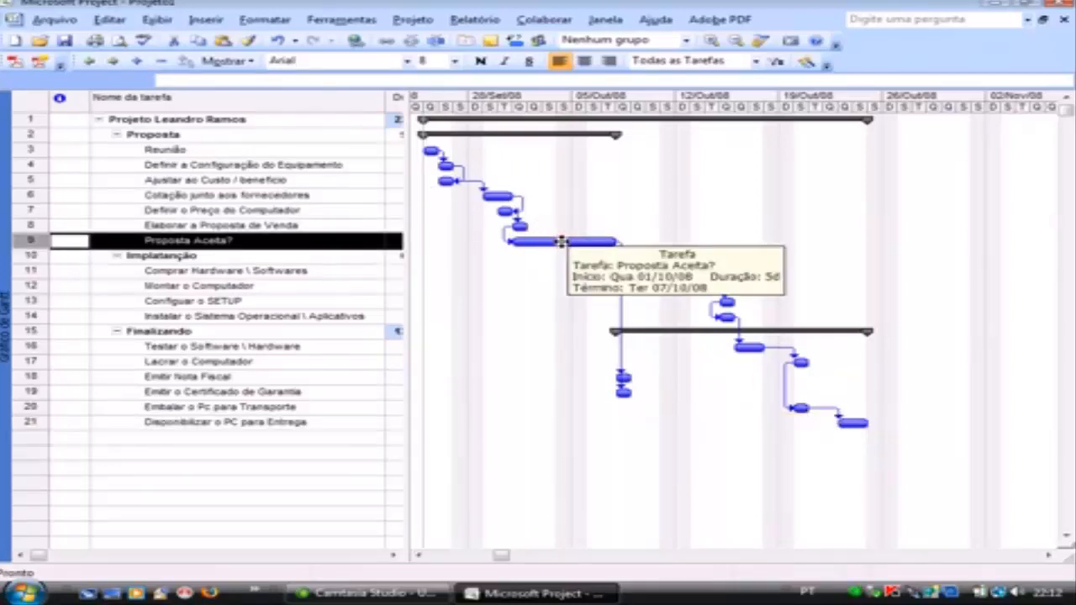
left_click(490, 196)
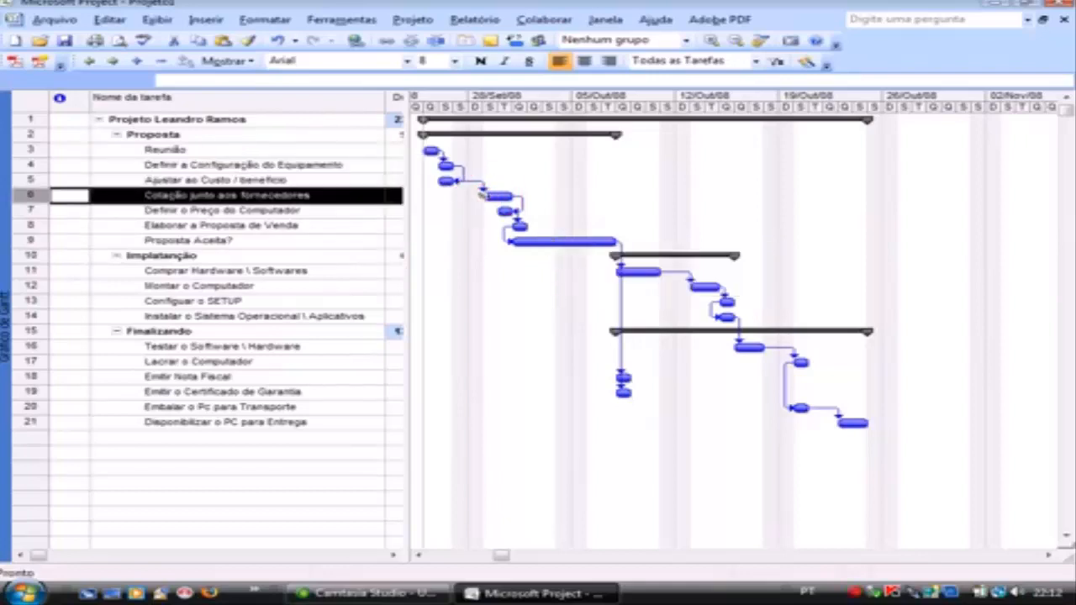
mouse_move(482, 194)
left_click(593, 242)
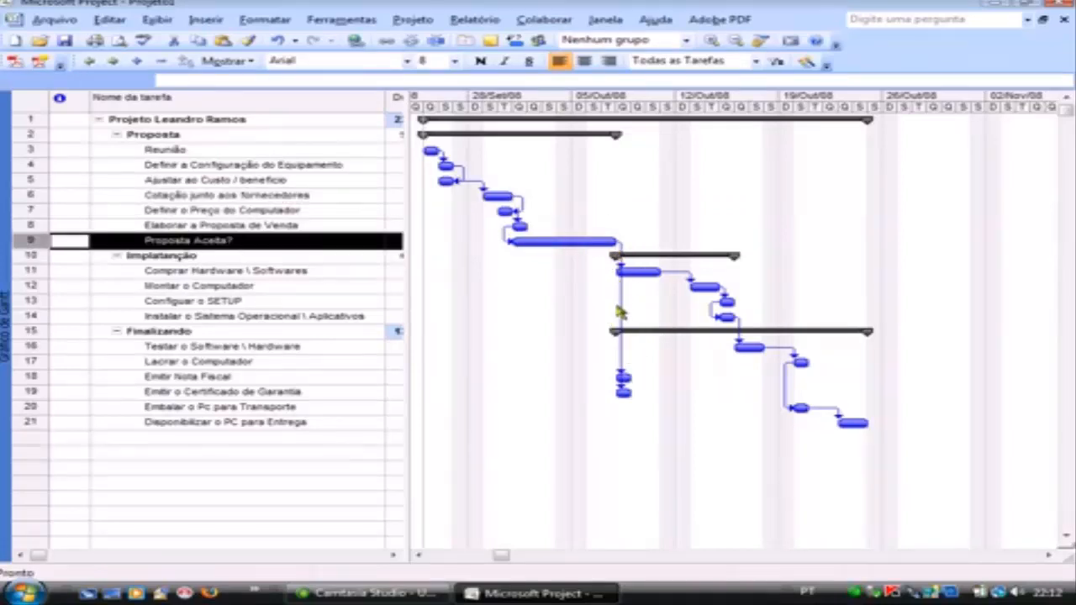
Step: Set a lag of -3d on the finish-to-start link from "Proposta Aceita?" to "Emitir o Certificado de Garantia"
left_click(624, 383)
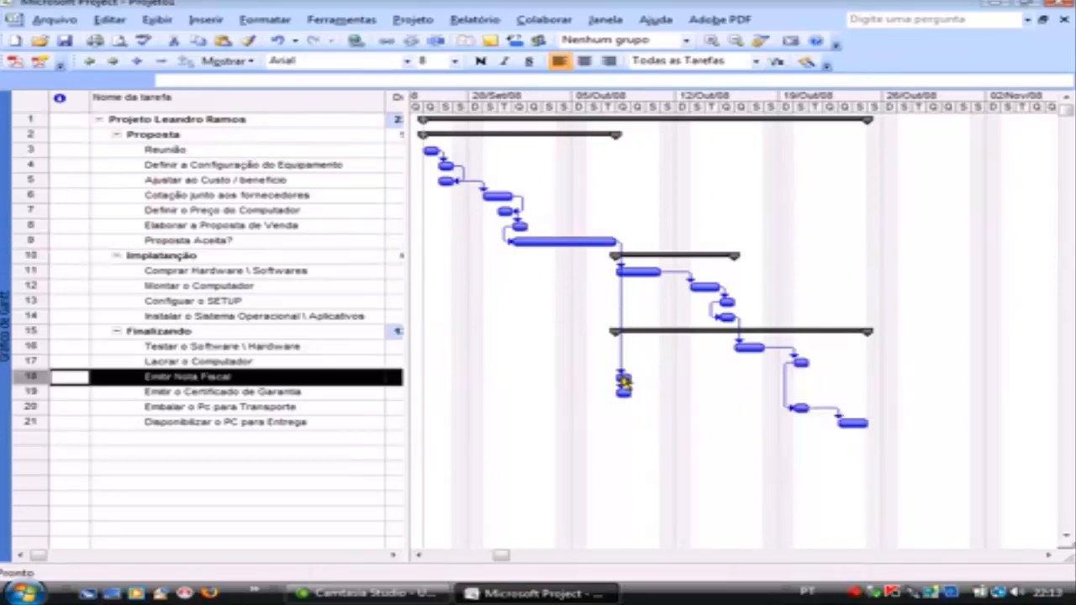
left_click(622, 388)
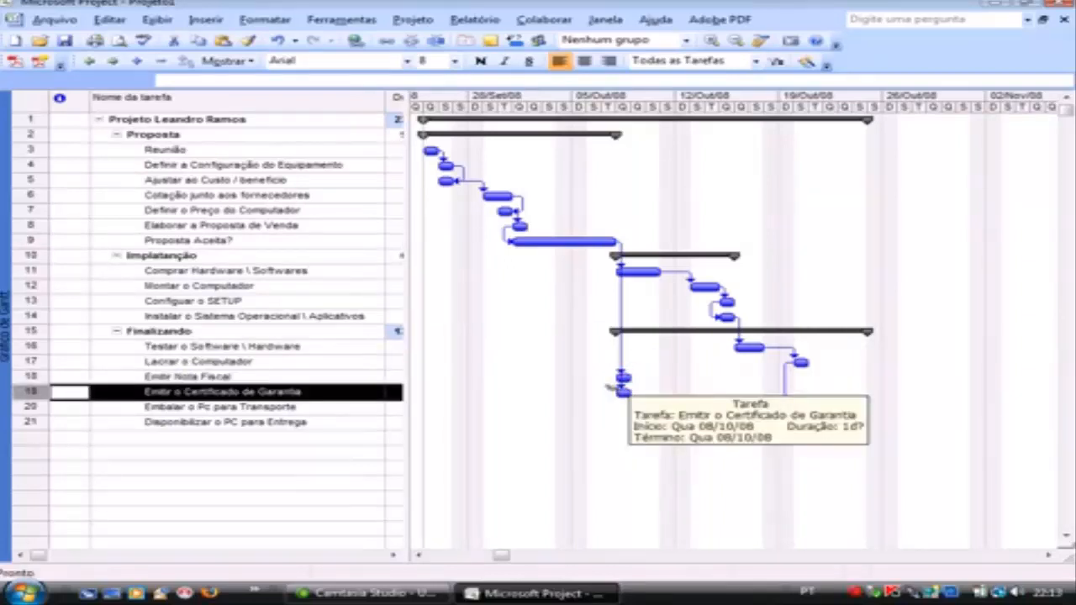
double_click(622, 386)
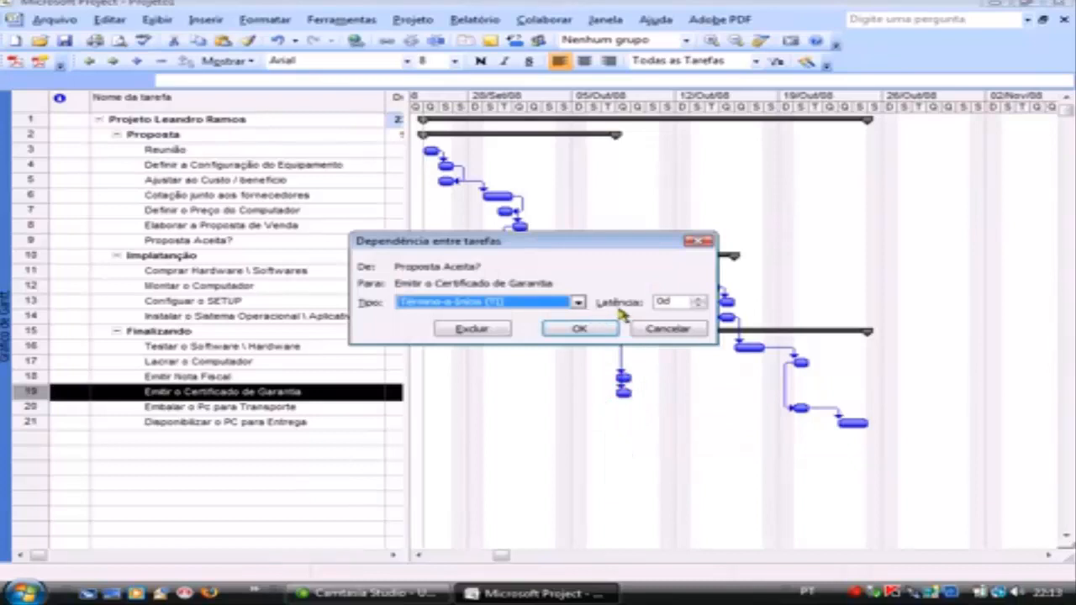
left_click(696, 304)
left_click(696, 304)
left_click(696, 304)
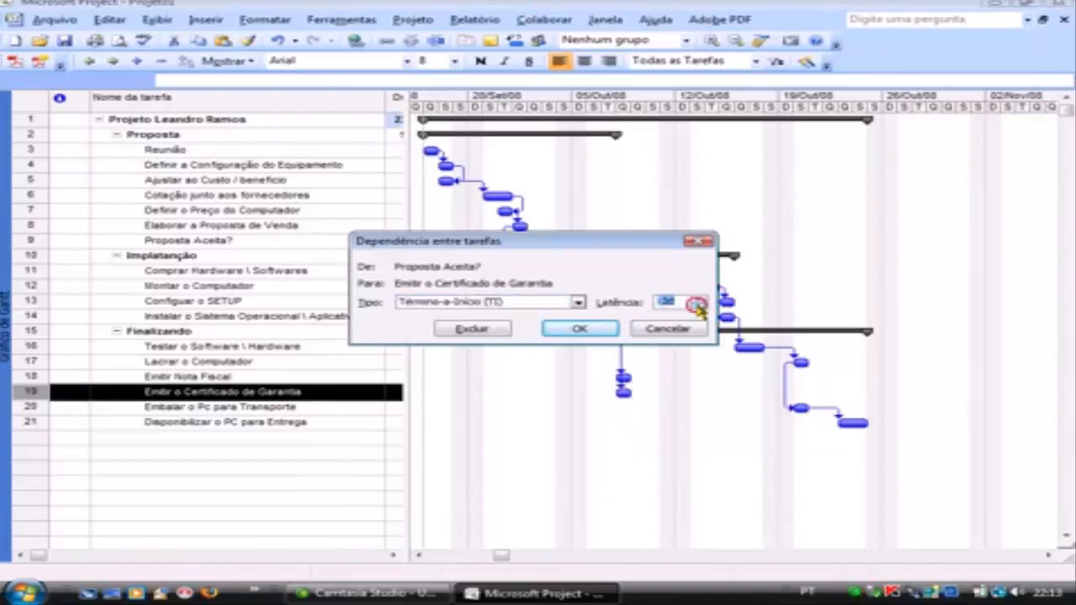
left_click(591, 332)
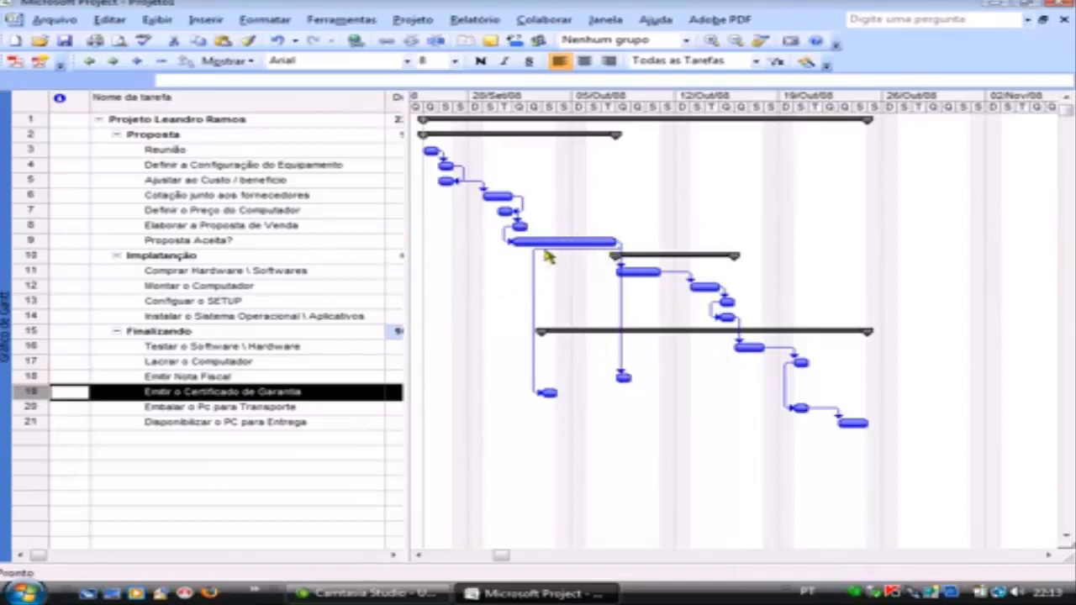
mouse_move(542, 255)
left_click(831, 411)
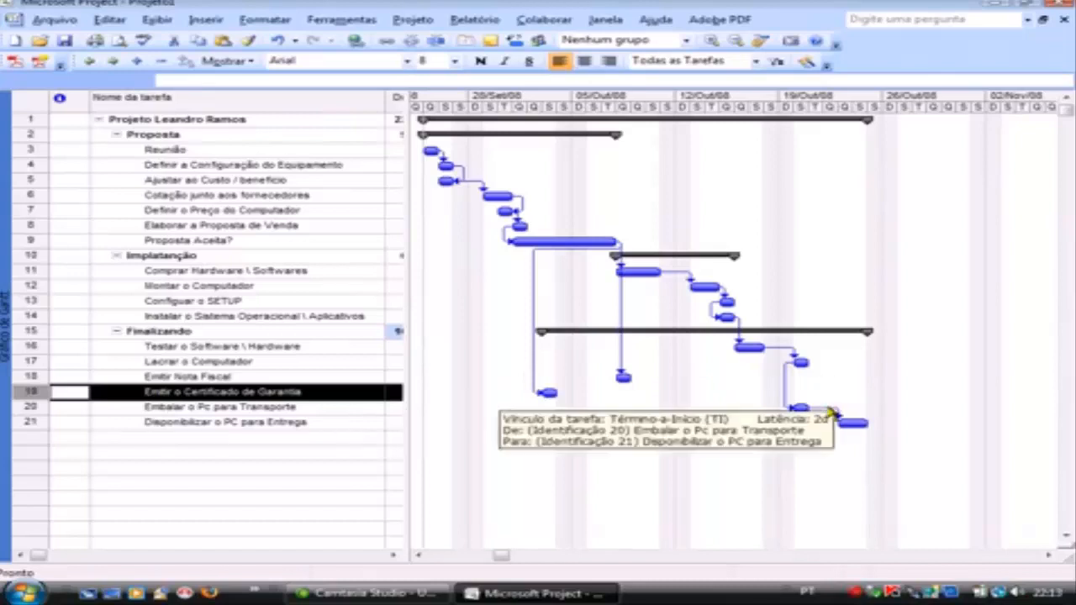
Step: Widen the task table to expose the duration, date and predecessor columns, and check the durations of the project and its three phases
left_click_drag(409, 312, 709, 302)
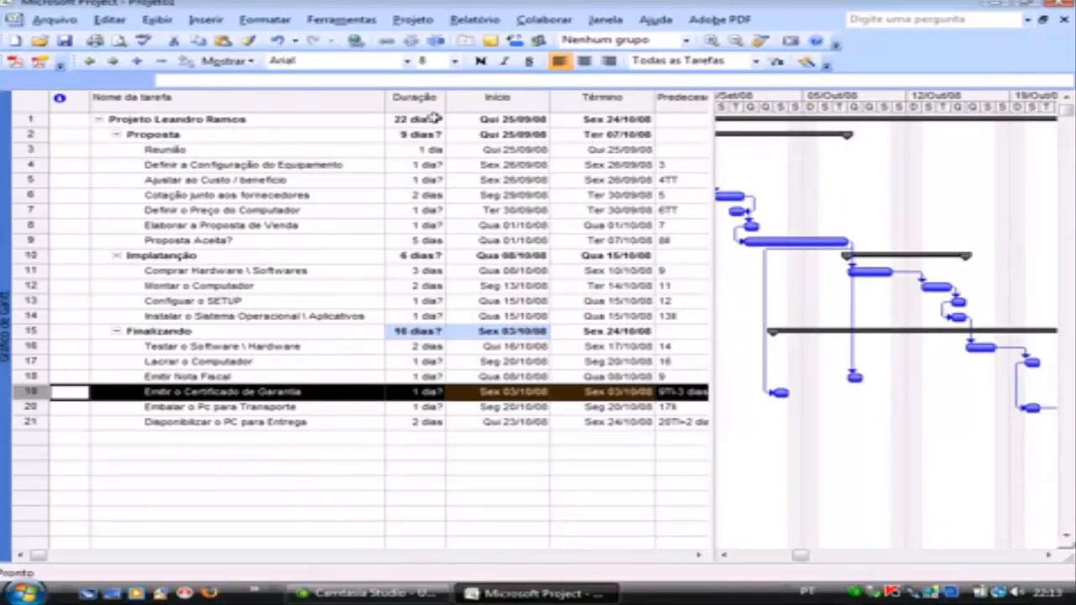
left_click(410, 119)
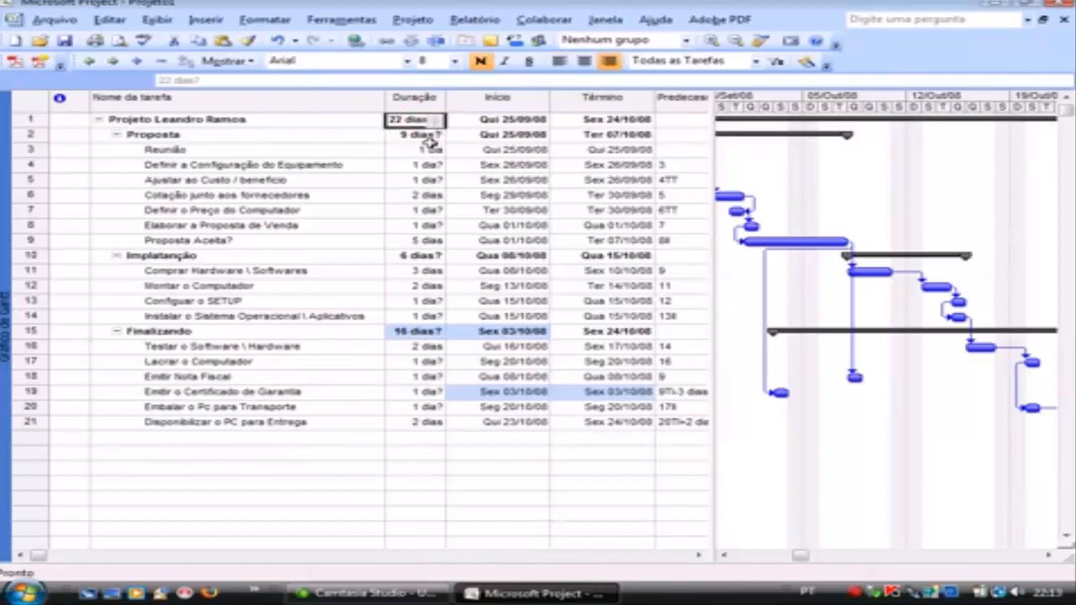
left_click(410, 134)
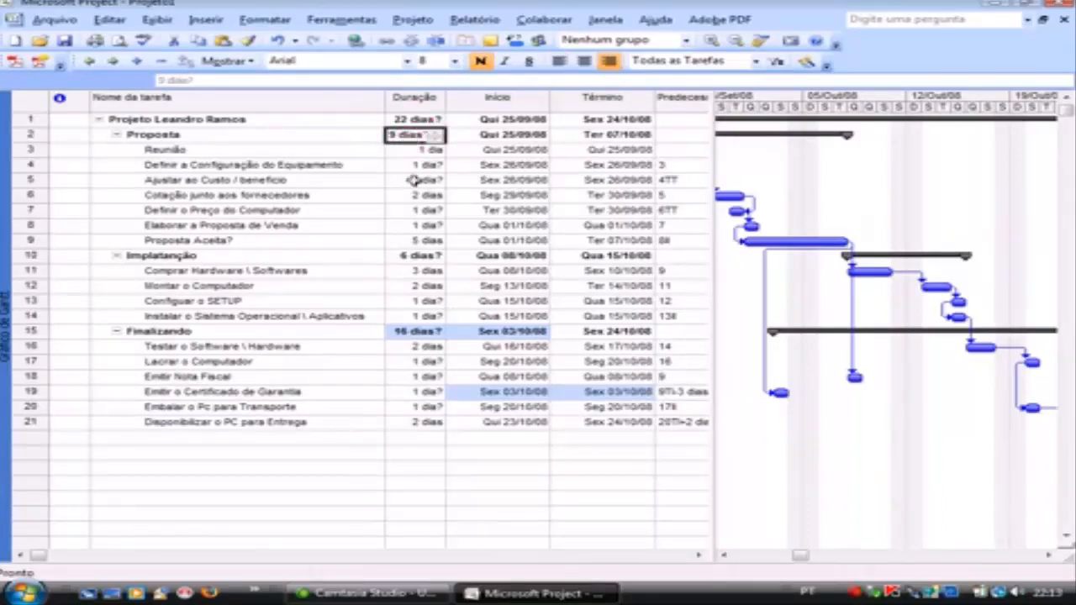
left_click(405, 255)
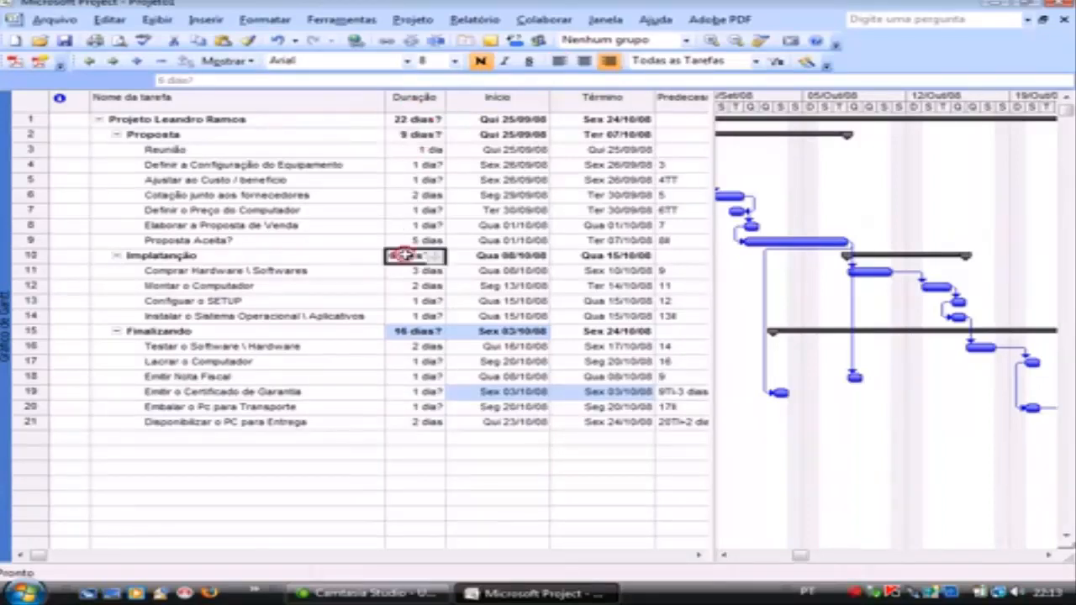
left_click(407, 331)
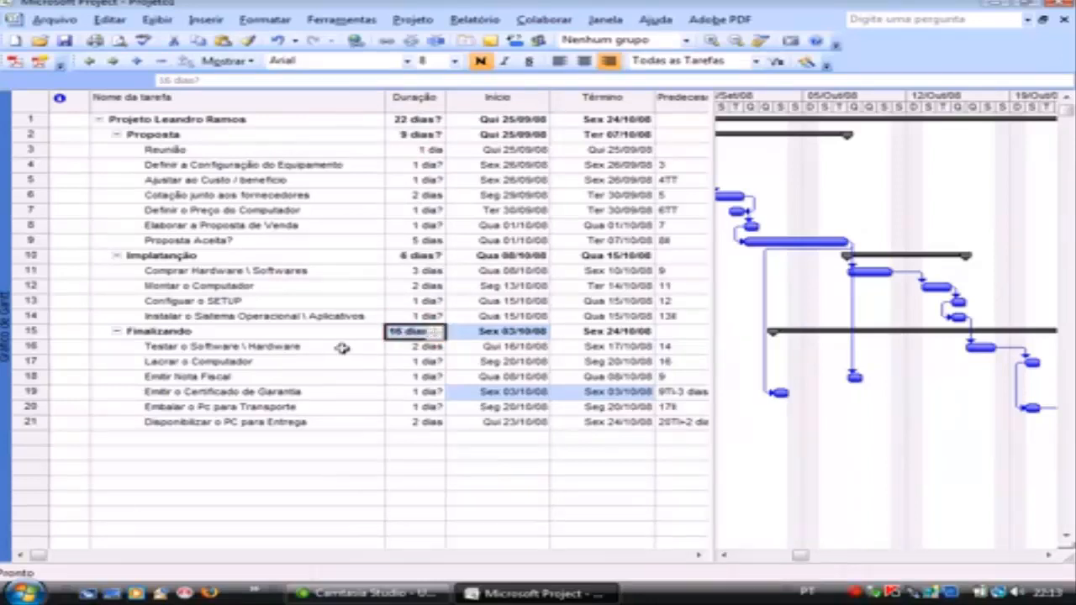
Step: Collapse the Finalizando, Implatanção and Proposta phases to their summary rows
left_click(117, 332)
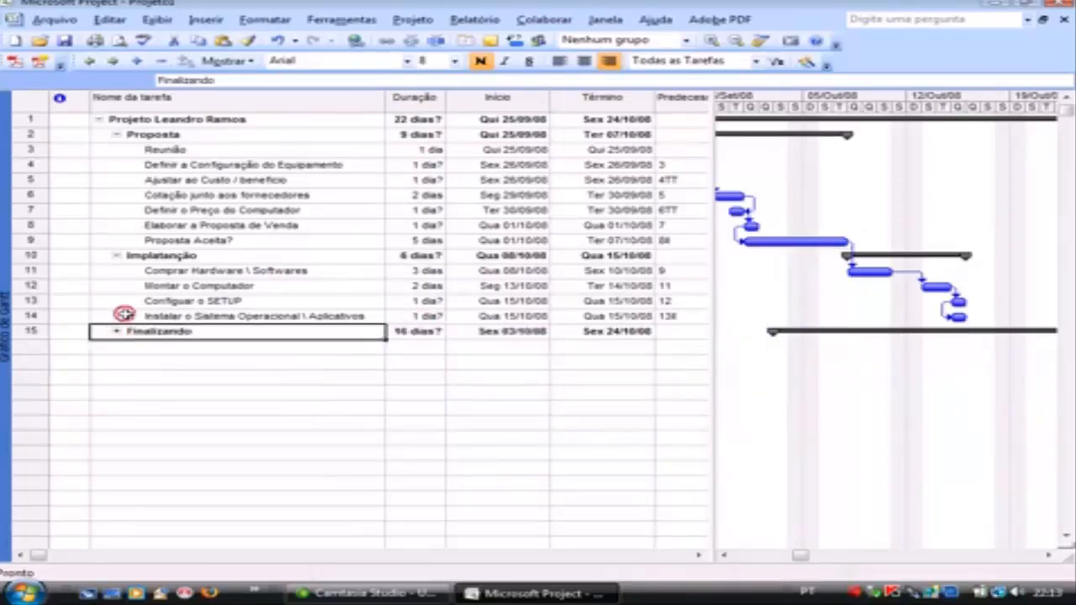
left_click(117, 256)
left_click(116, 256)
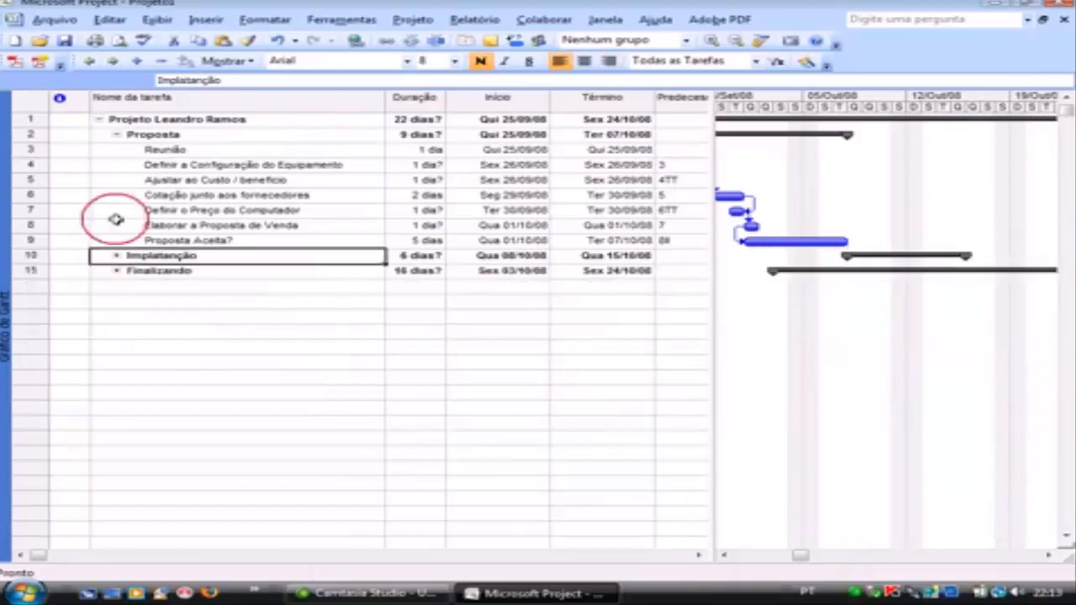
left_click(116, 134)
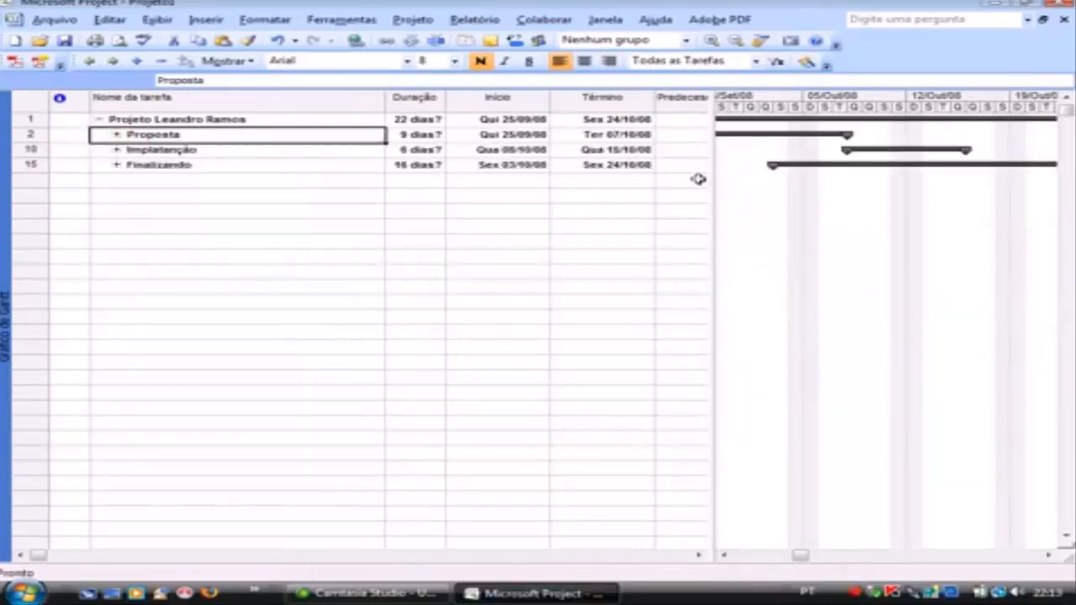
Step: Narrow the Início, Término and Predecessoras columns to bring the full Nomes dos recursos column into view
left_click_drag(551, 106, 486, 105)
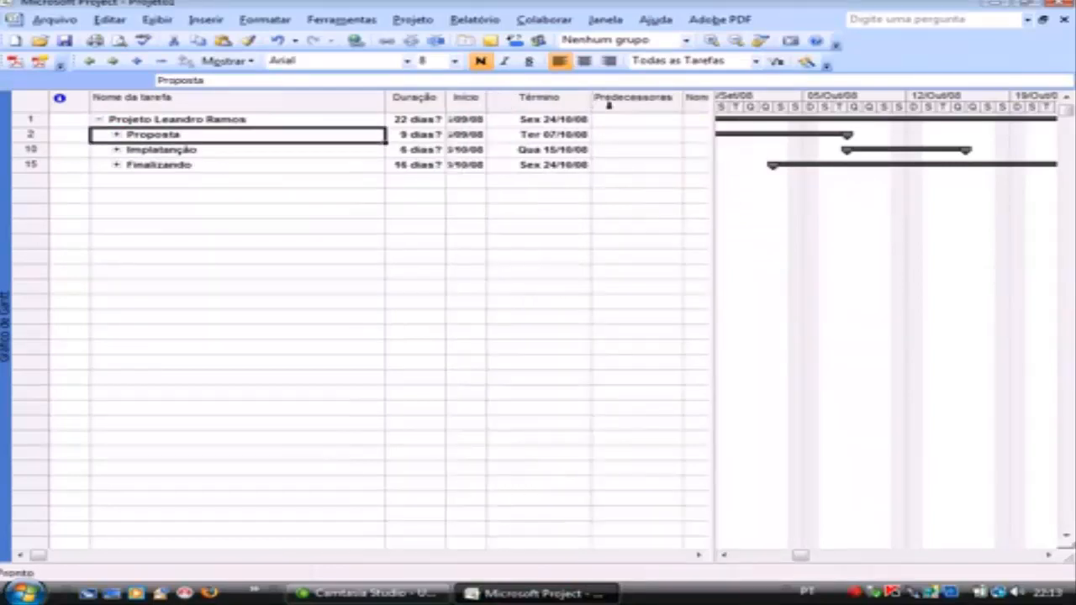
left_click_drag(594, 106, 562, 106)
left_click(589, 120)
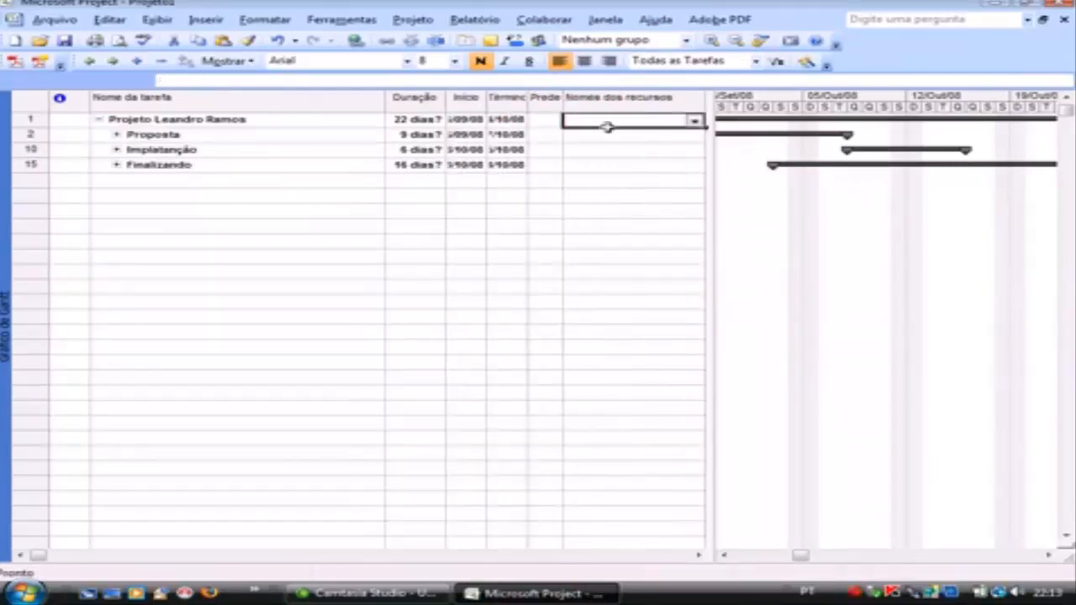
Step: Expand the Proposta, Implatanção and Finalizando phases to show all their subtasks
left_click(120, 139)
left_click(119, 136)
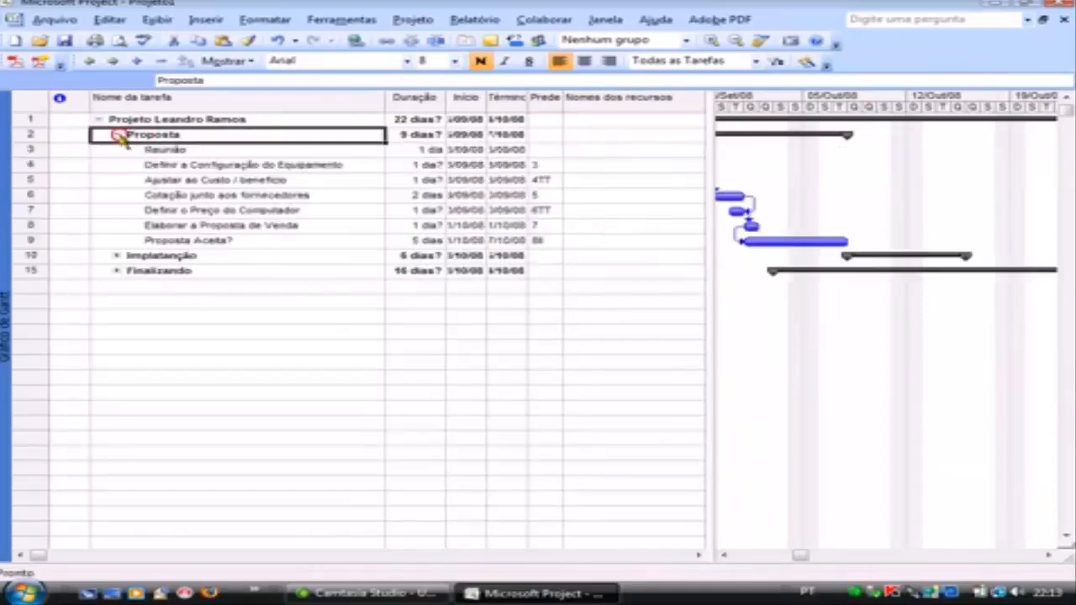
left_click(116, 256)
left_click(116, 331)
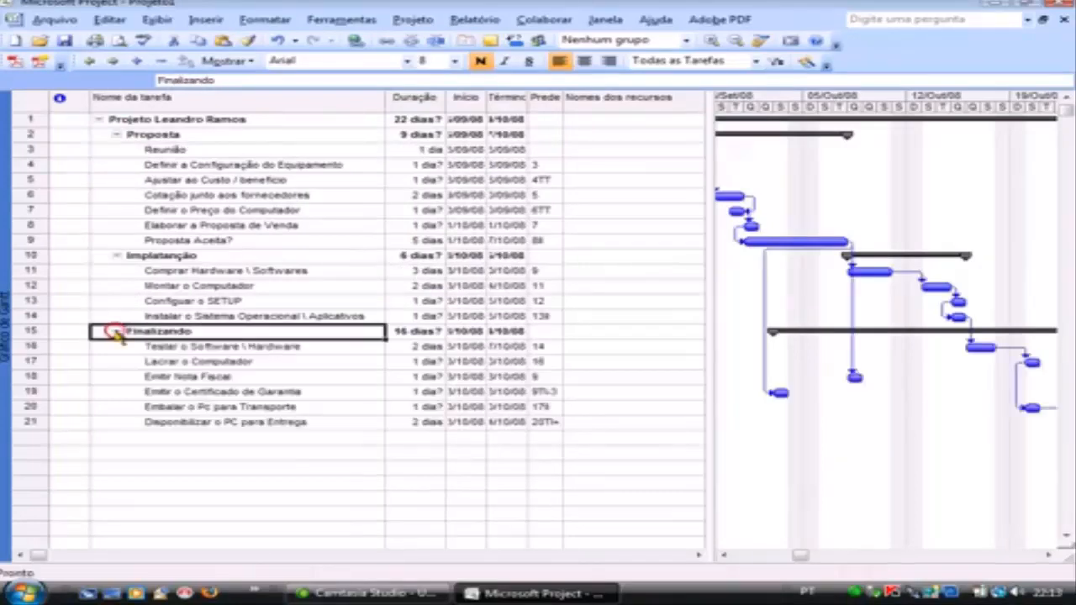
Step: Assign a resource to the Proposta summary task by entering the person's first name in Nomes dos recursos
left_click(583, 137)
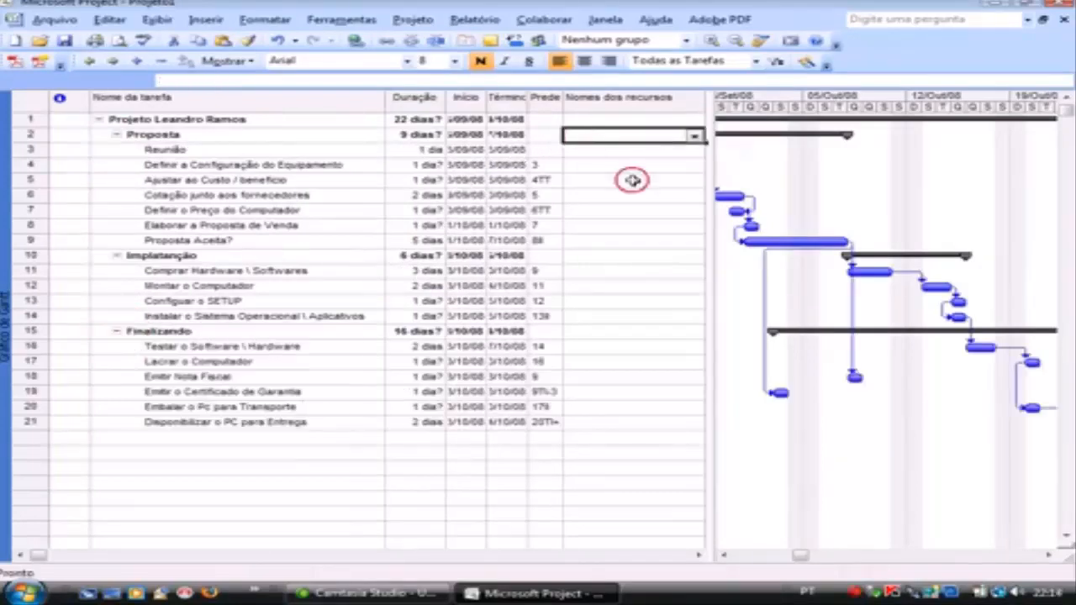
type("Leandro")
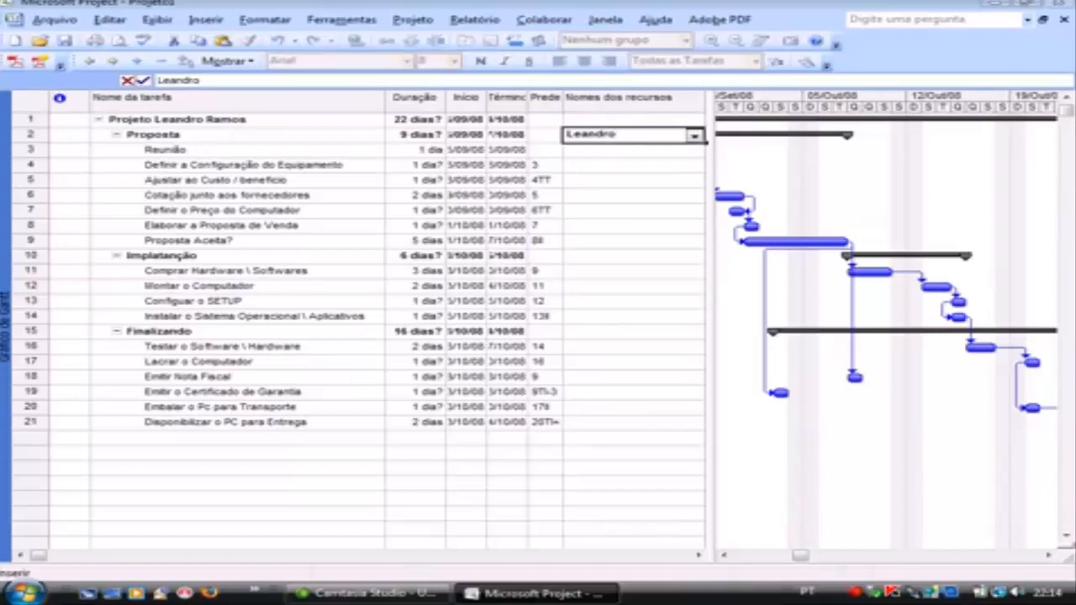
key("Return")
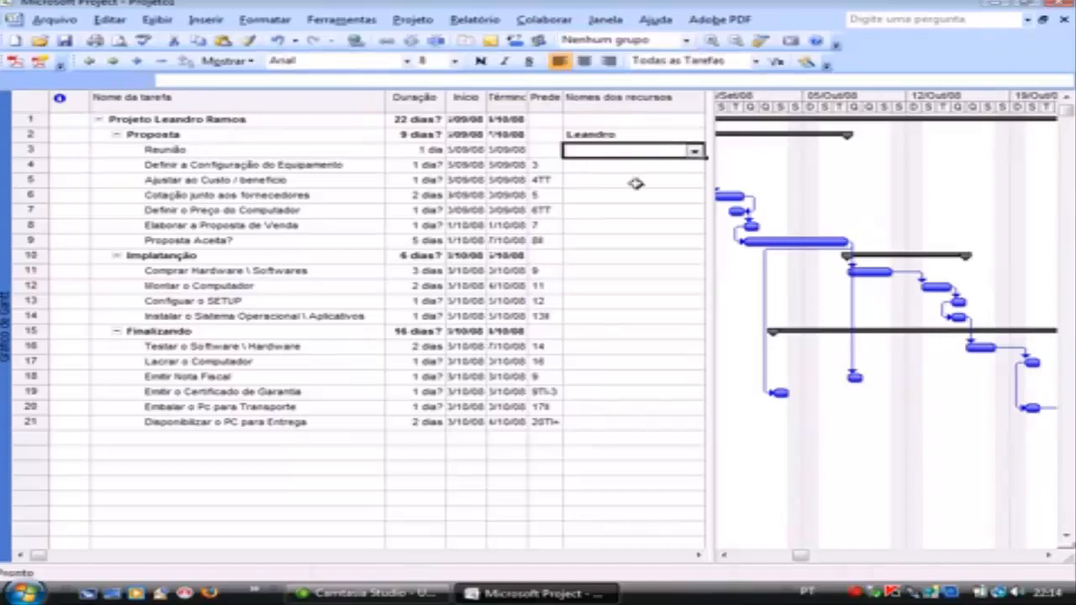
Step: Assign two people to the Reunião task, entering both resource names separated by a semicolon
type("Leandro")
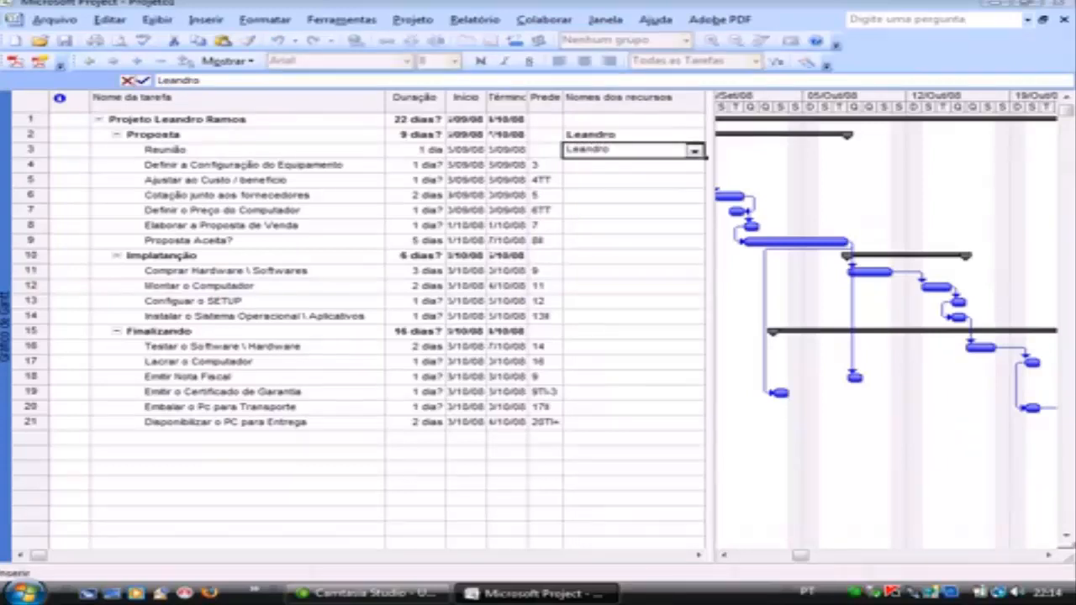
type(";Jefer")
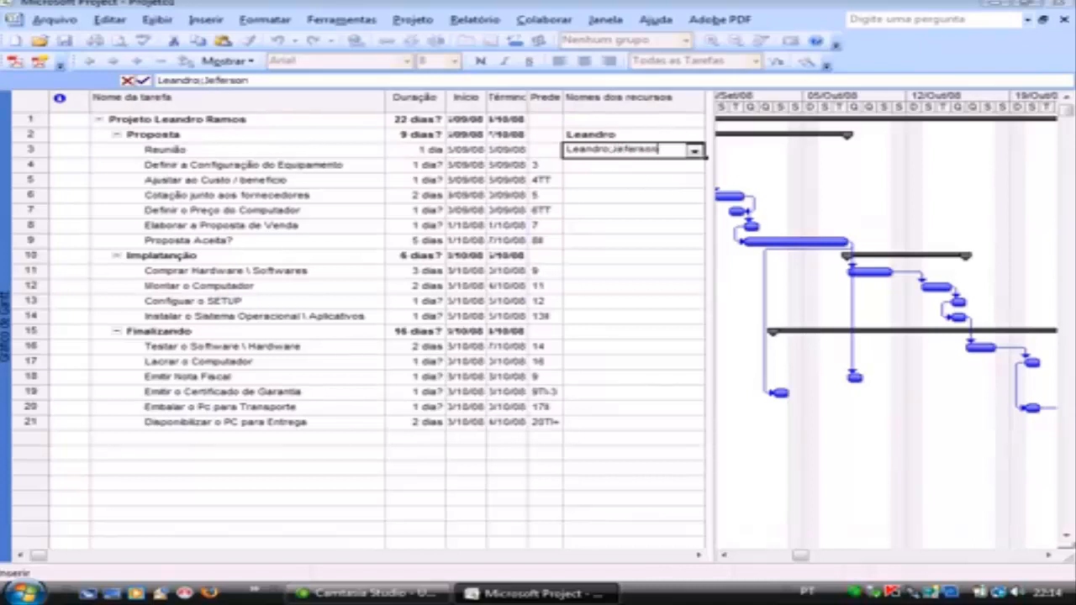
type("son")
key("Return")
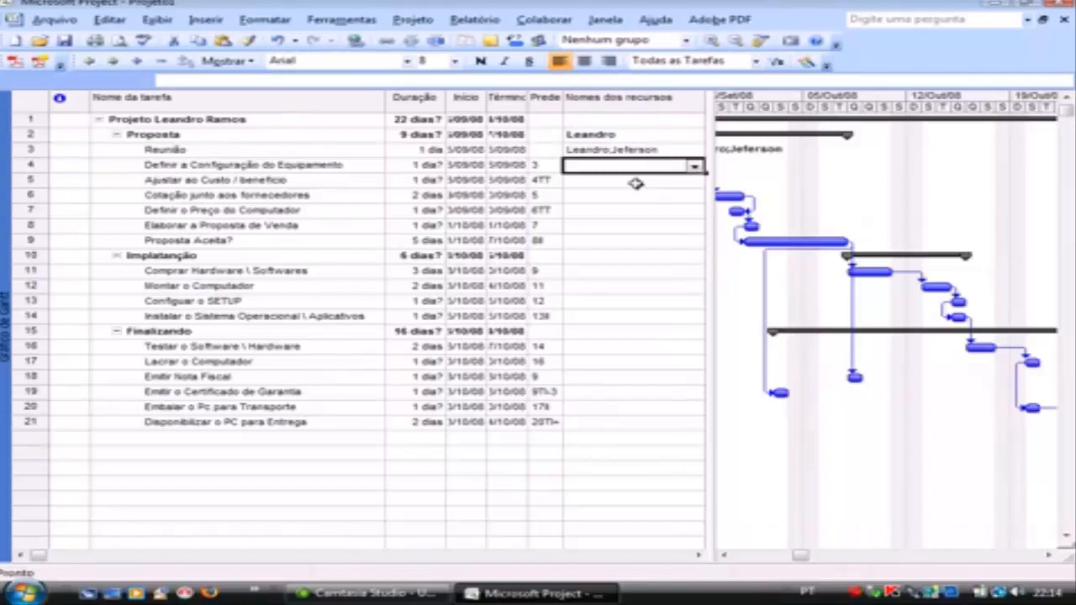
Step: Assign Reunião's second resource to Definir a Configuração do Equipamento, and the Proposta resource plus a new person to Ajustar ao Custo / benefício
type("Jeferson")
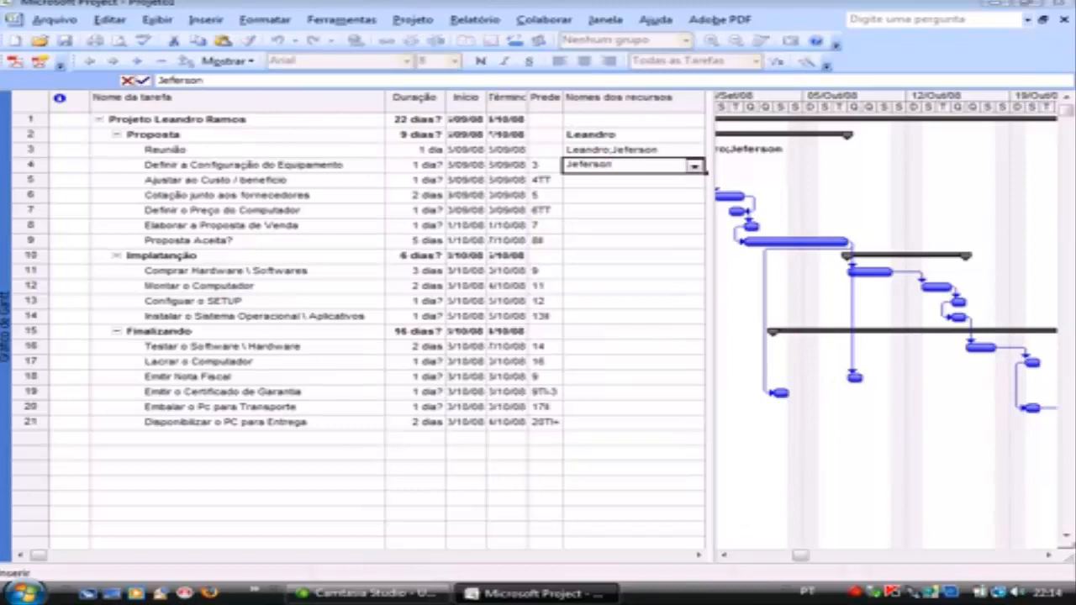
key("Return")
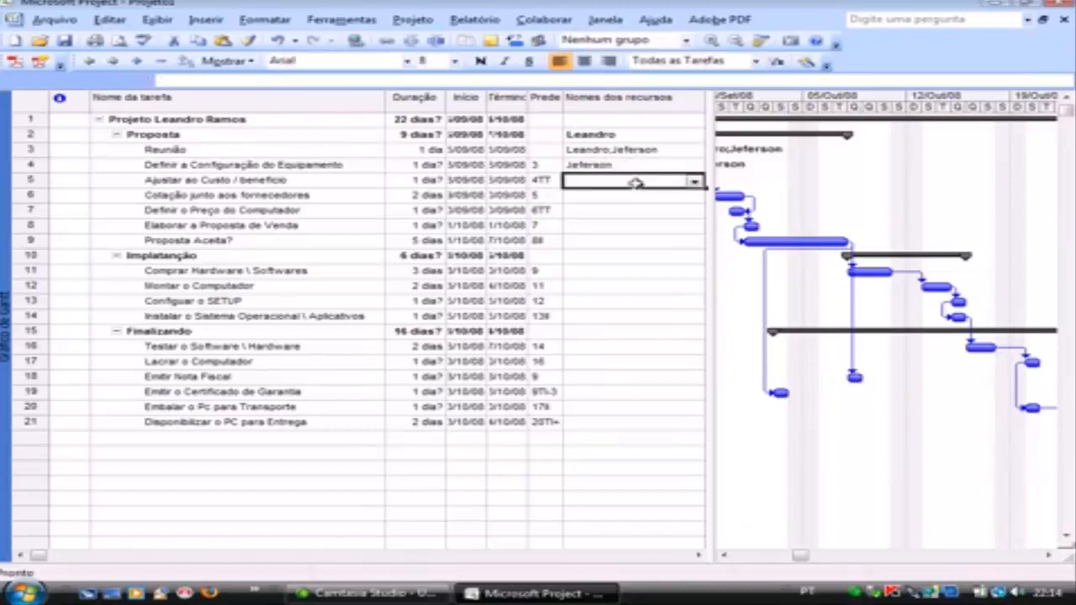
type("Leandro")
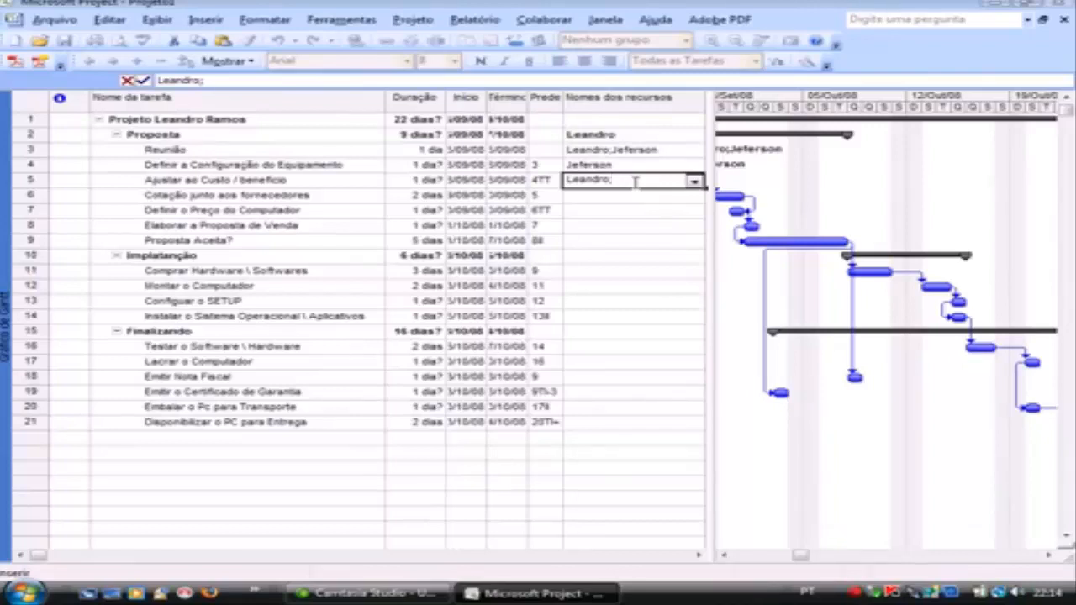
type(";Lais")
key("Return")
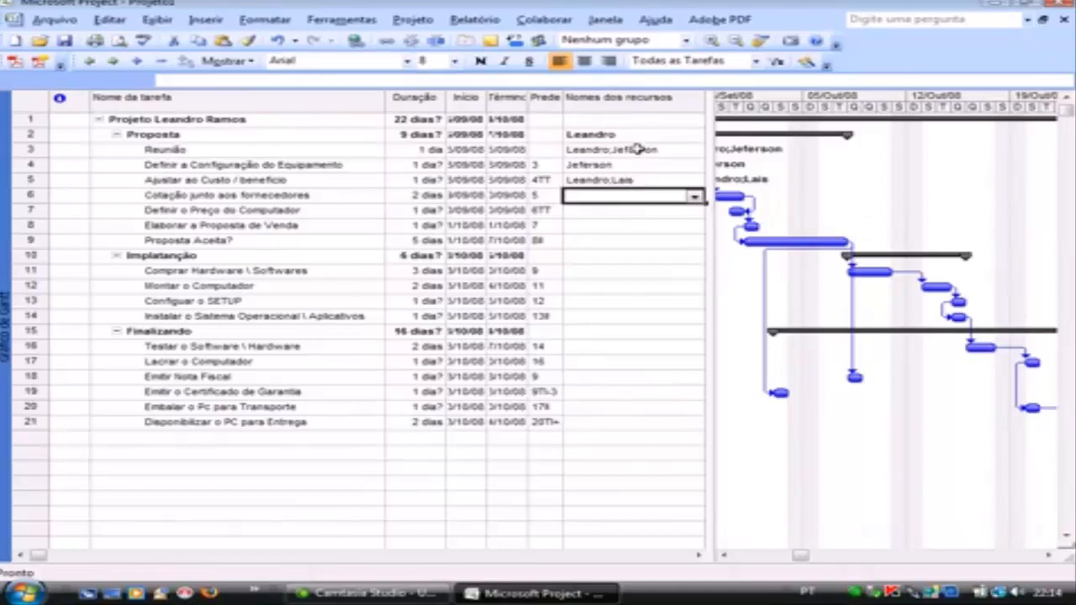
Step: Assign the second person from Ajustar ao Custo / benefício as the only resource of Cotação junto aos fornecedores
left_click(588, 181)
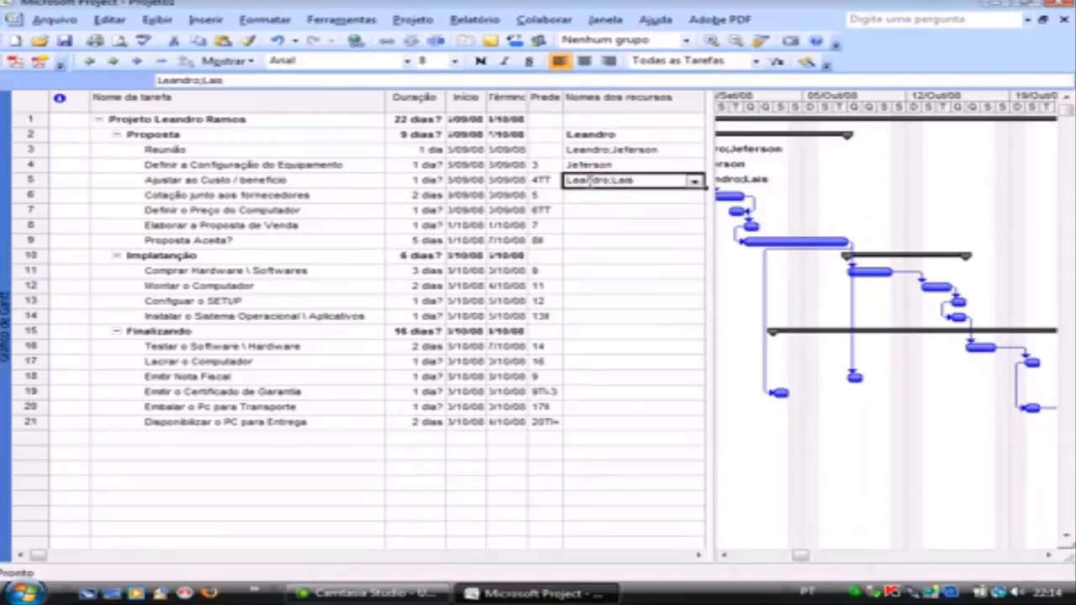
left_click(611, 165)
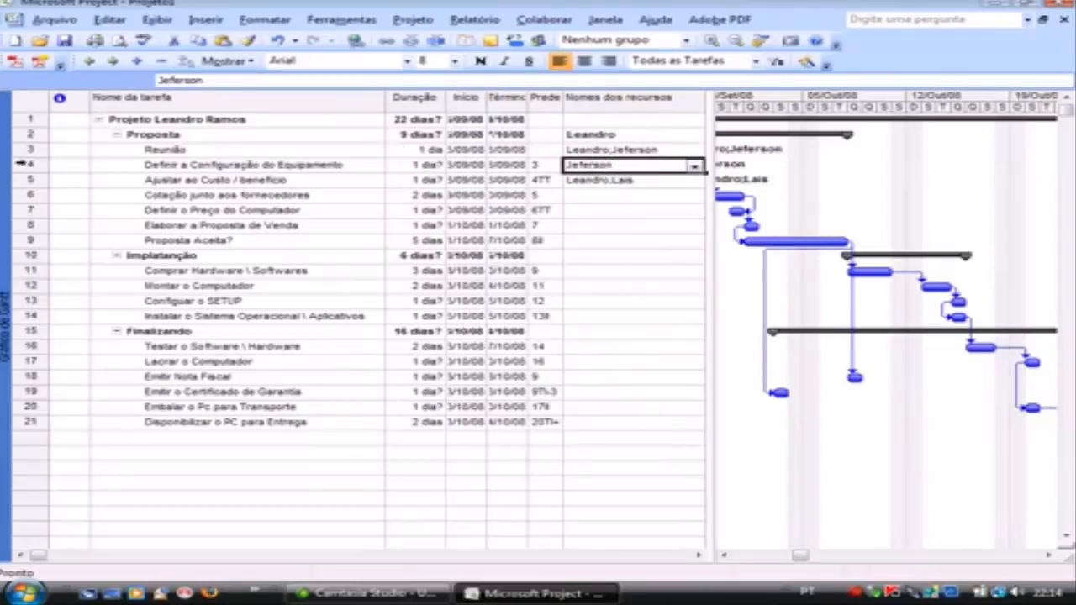
left_click(29, 165)
left_click(27, 180)
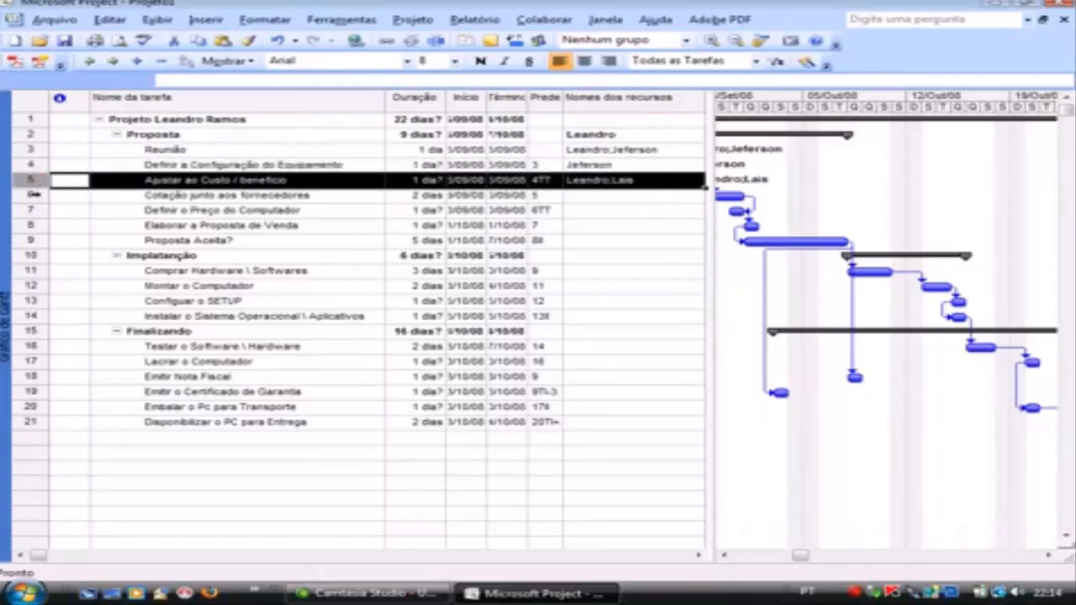
left_click(30, 195)
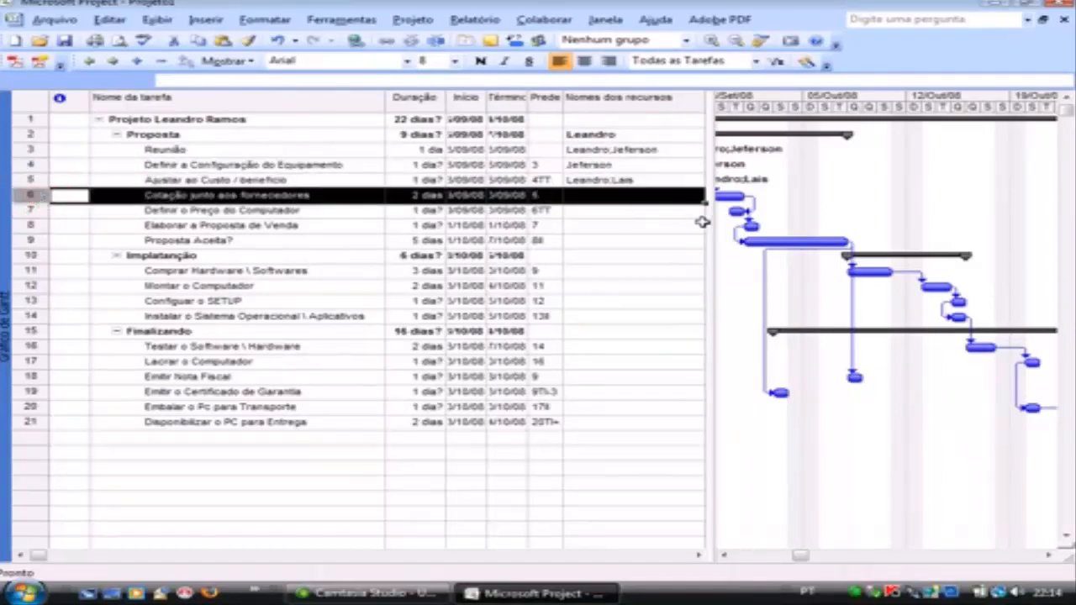
left_click(612, 200)
type("Lais")
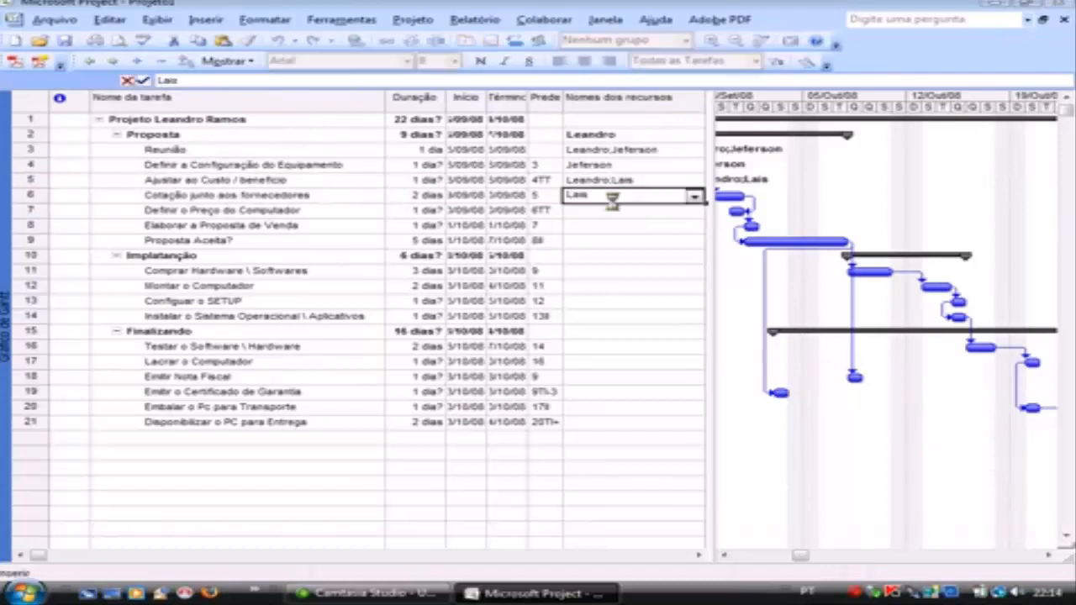
key("Return")
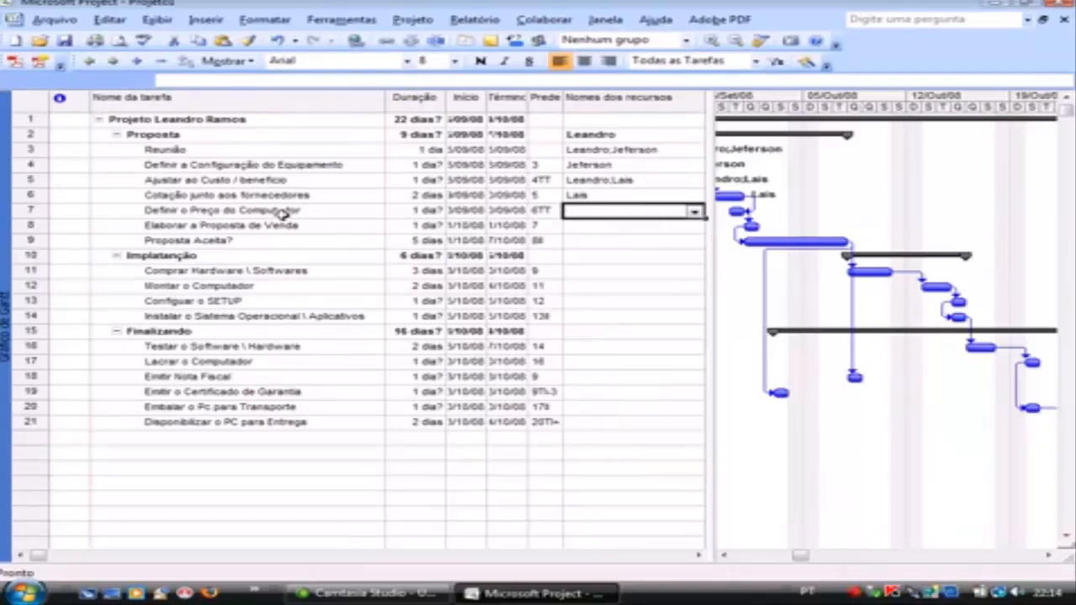
Step: Assign the same two people as in Reunião to Definir o Preço do Computador, separated by a semicolon
type("Leandro")
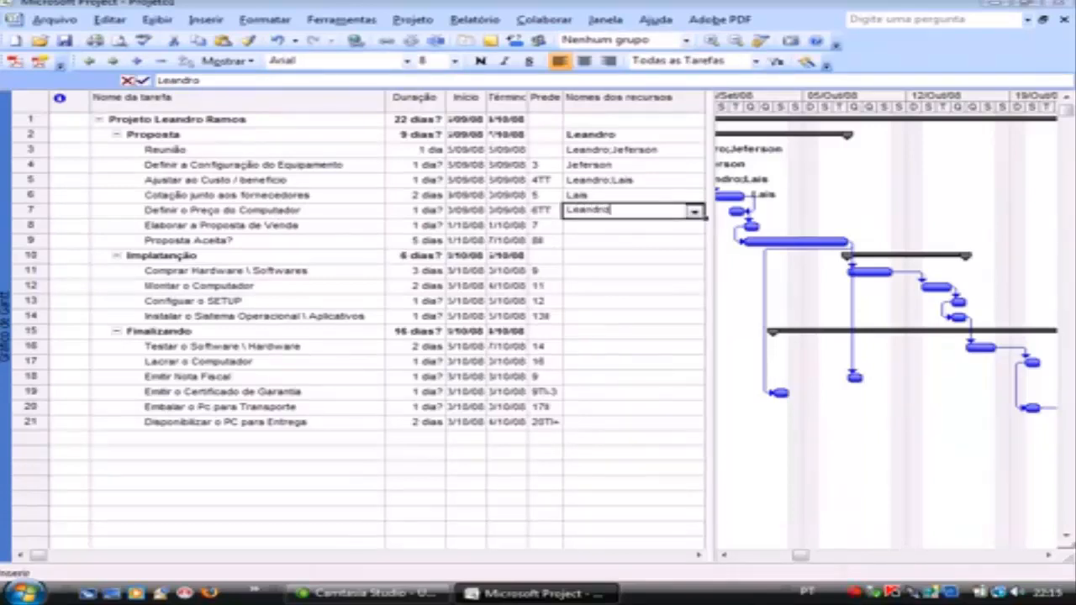
type(";")
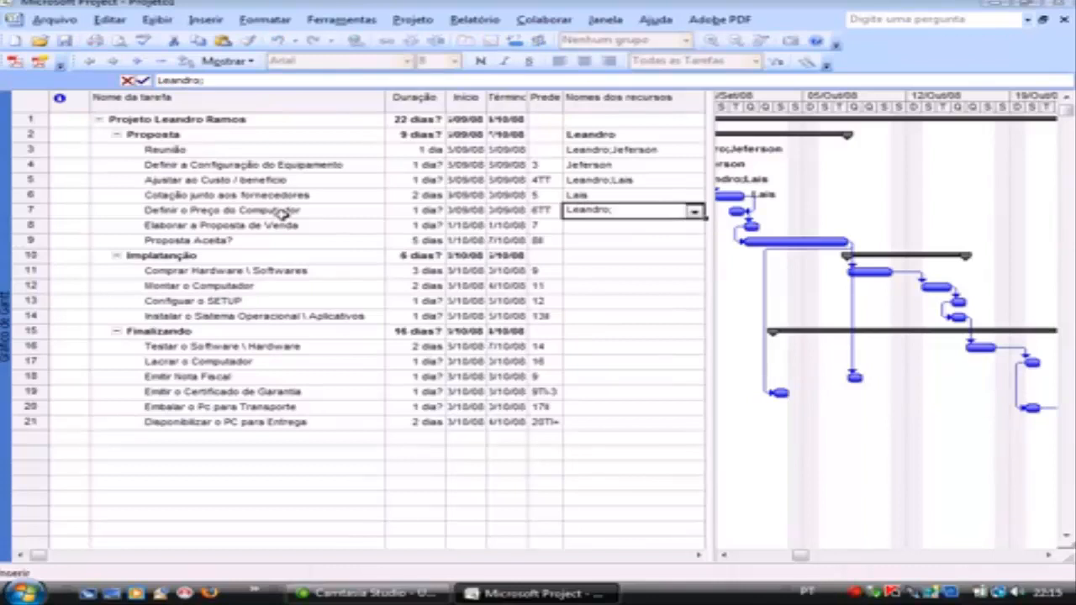
type("Jeferson")
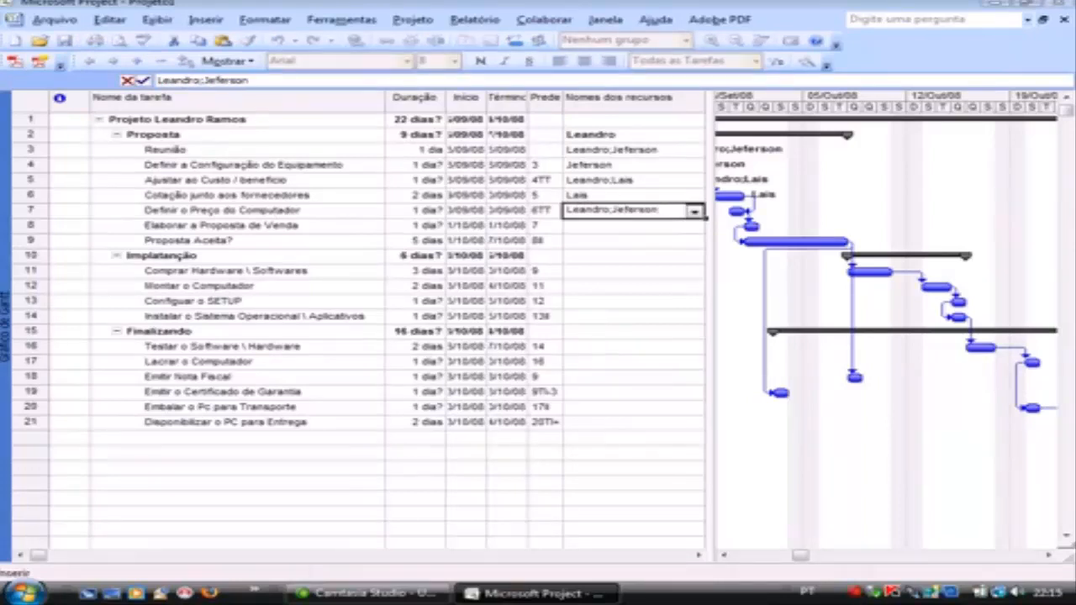
key("Return")
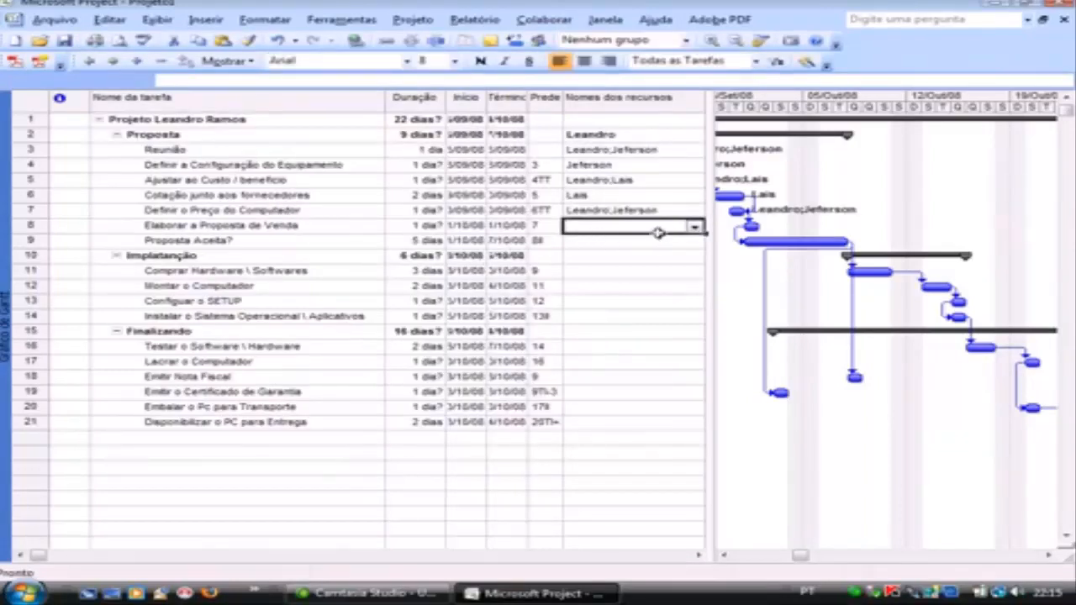
Step: Assign the Cotação junto aos fornecedores resource to Elaborar a Proposta de Venda, and the resource Cliente to Proposta Aceita?
type("Lais")
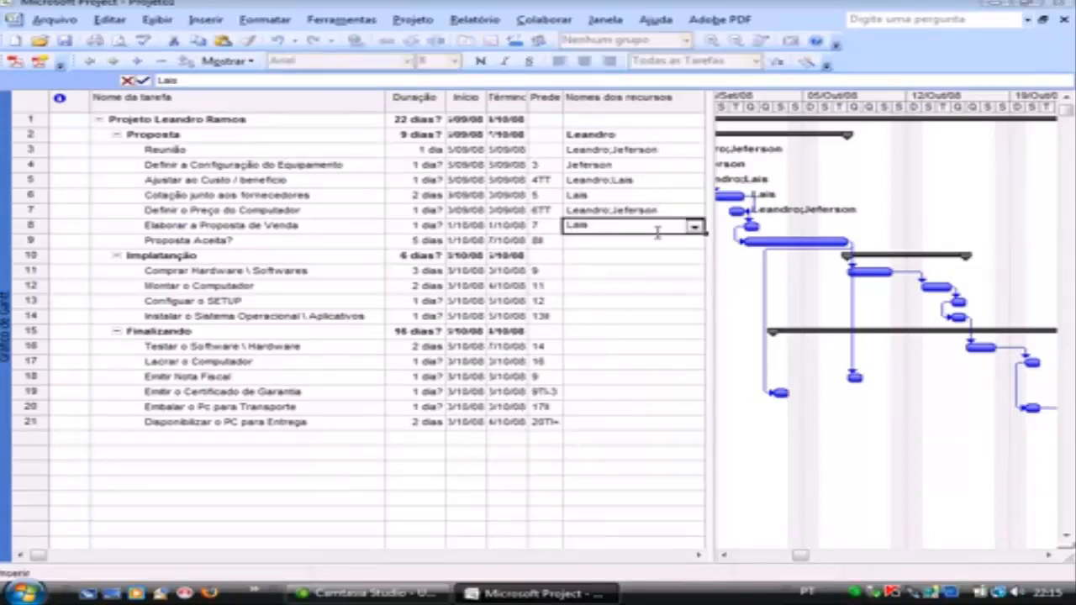
key("Return")
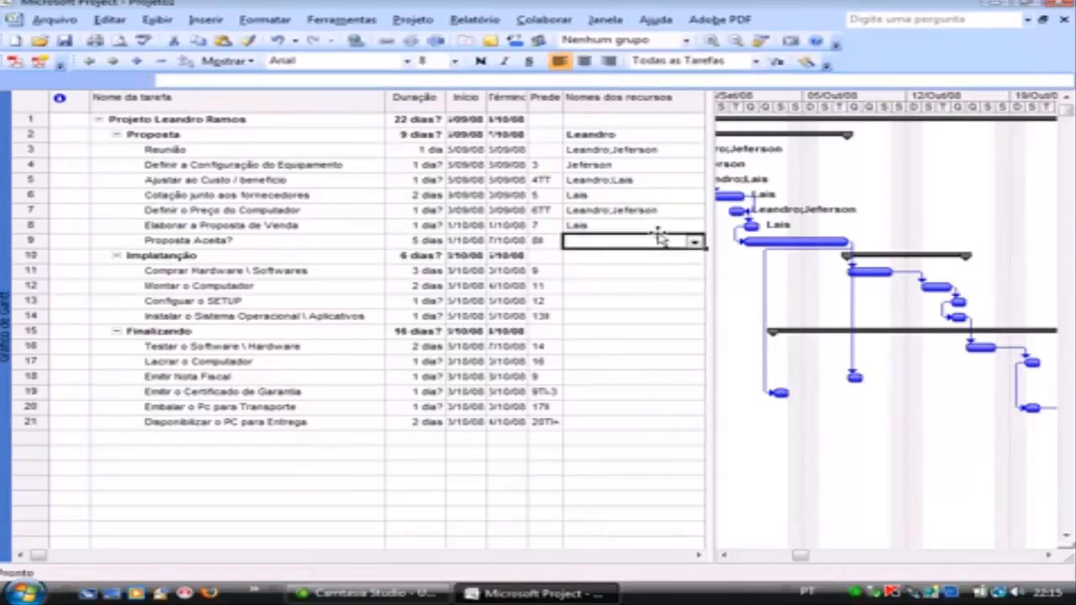
type("Cl")
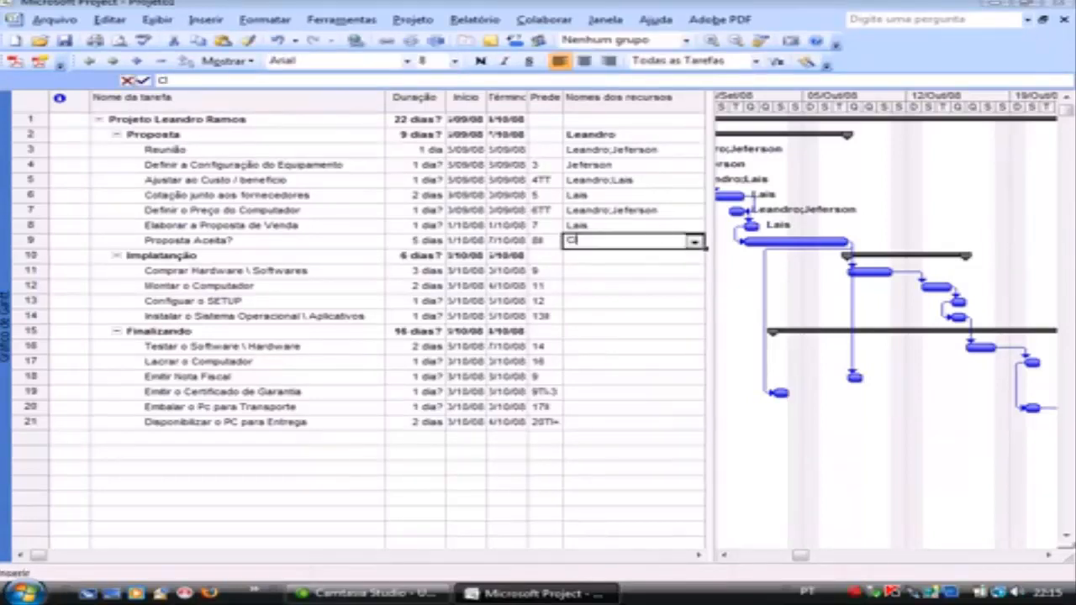
type("iente")
key("Return")
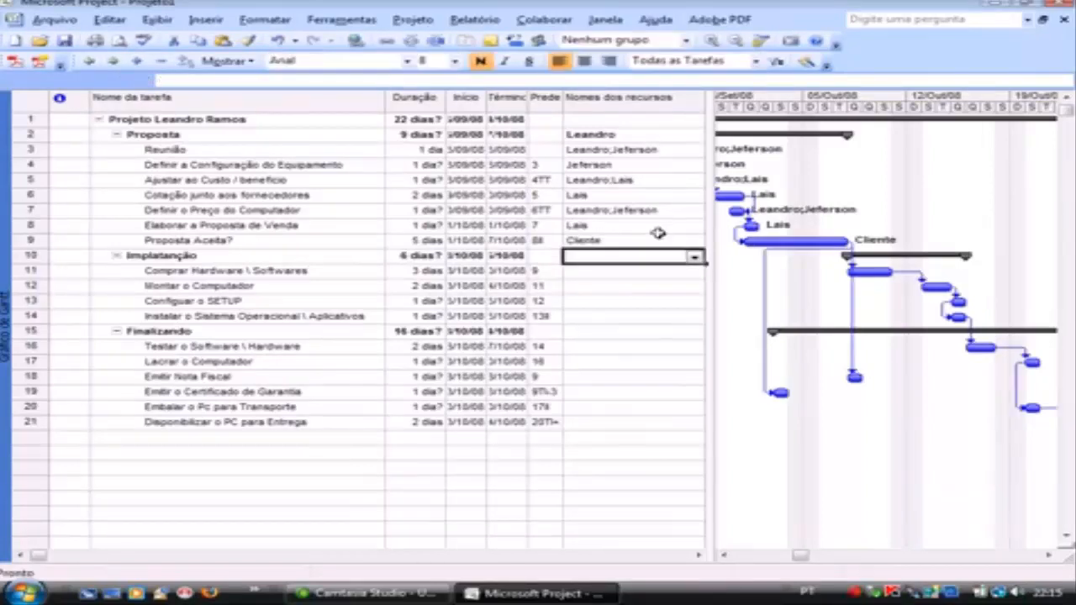
Step: Assign the Elaborar a Proposta de Venda resource to Comprar Hardware \ Softwares, and the two Reunião resources to Montar o Computador
key("Return")
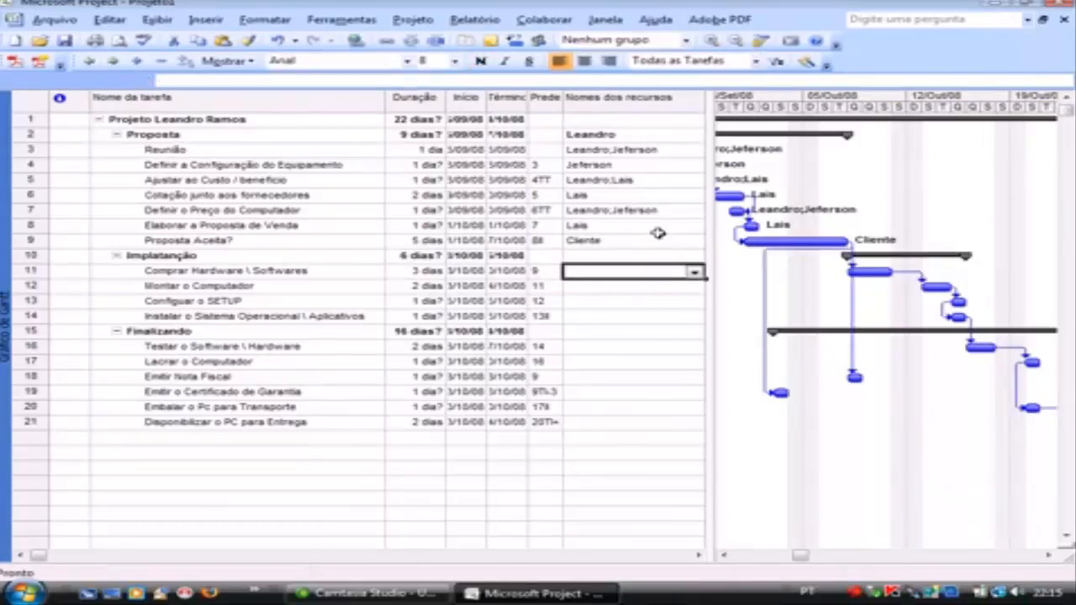
type("Lais")
key("Return")
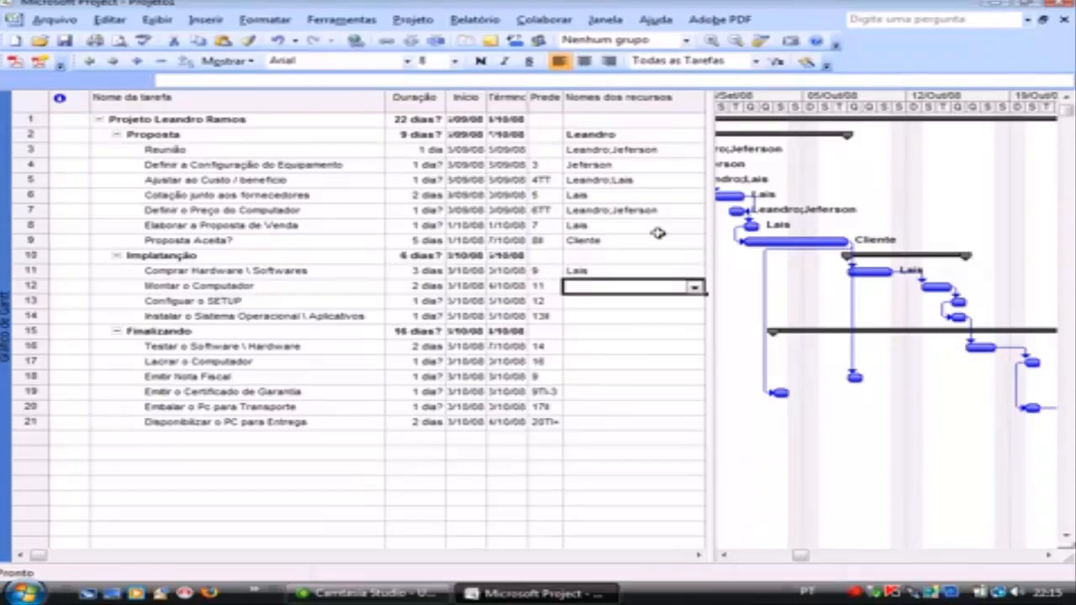
type("Leandro")
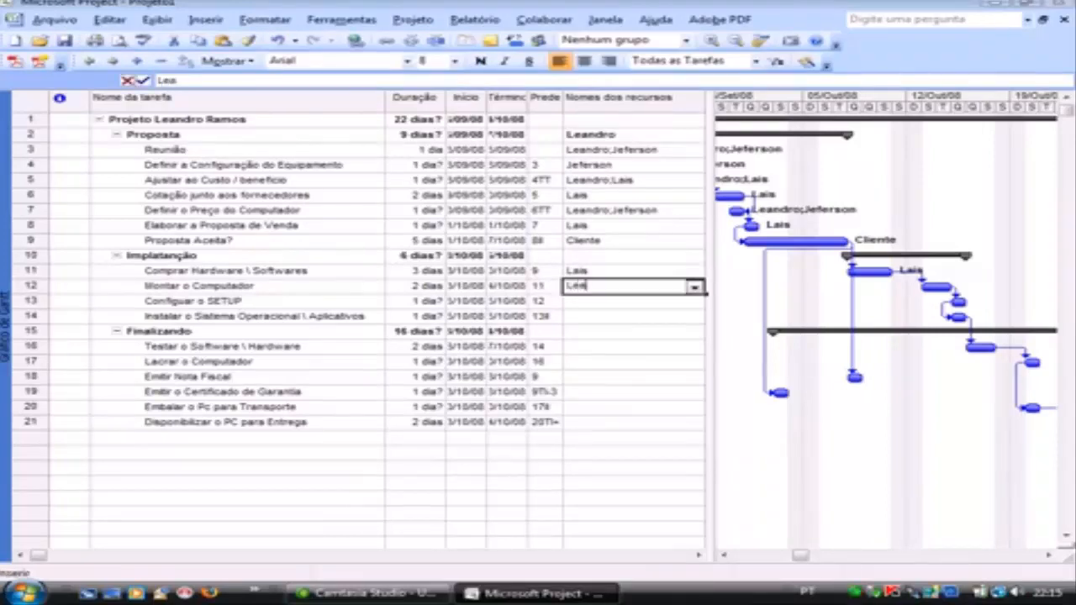
type(";Jeferso")
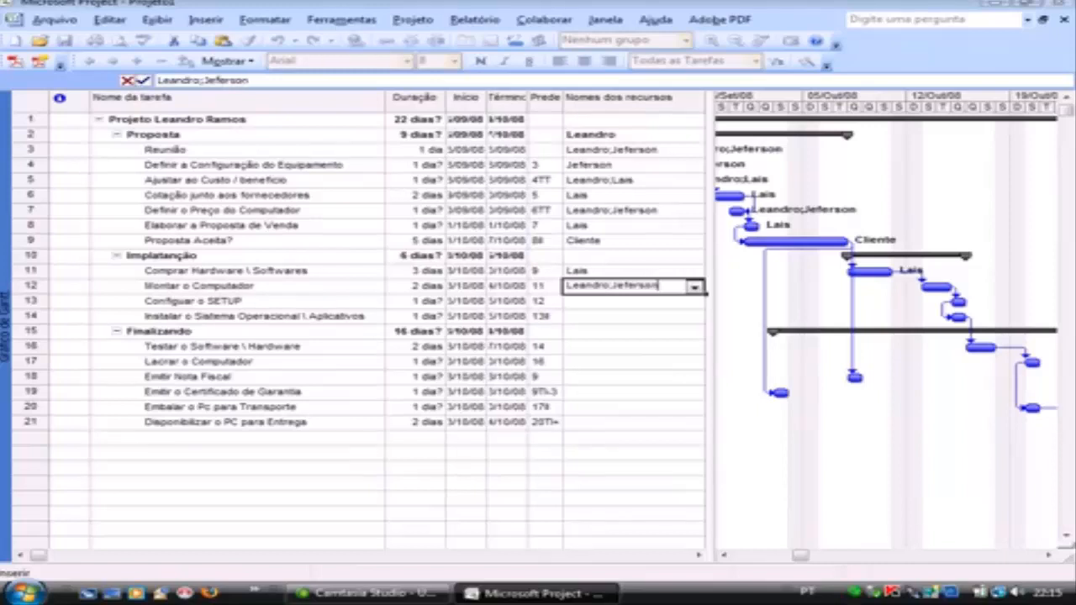
type("n")
key("Return")
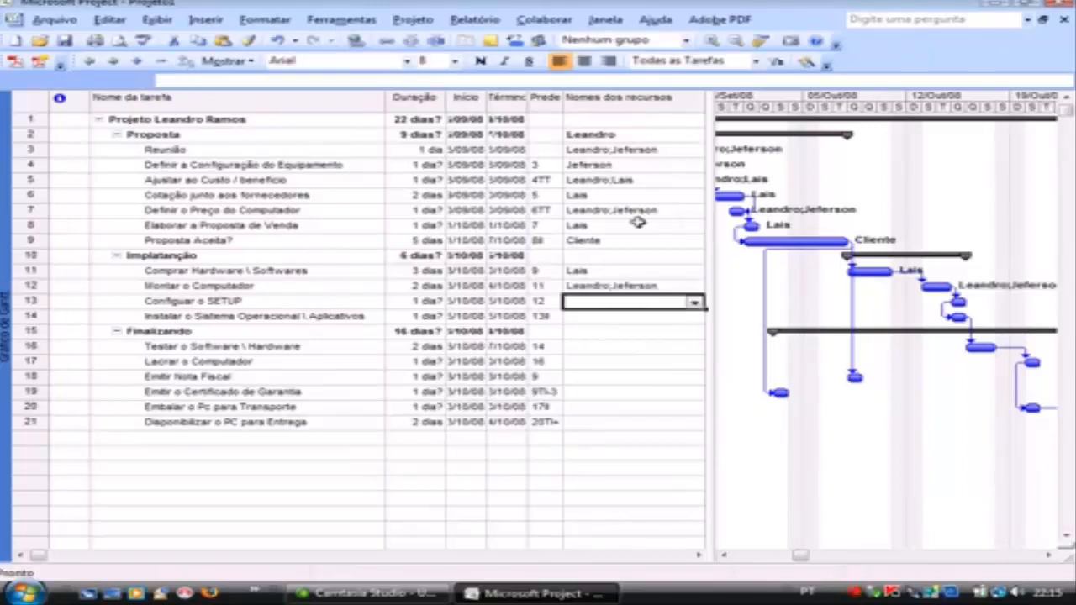
Step: Assign Montar o Computador's second resource to Configuar o SETUP and its first resource to Instalar o Sistema Operacional \ Aplicativos
type("Jefers")
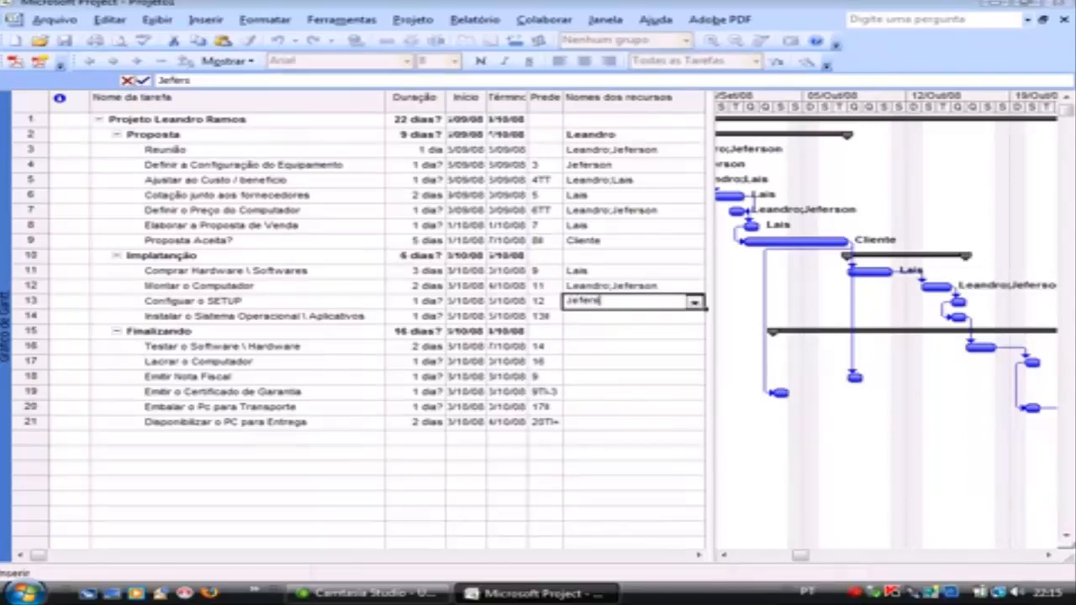
key("Return")
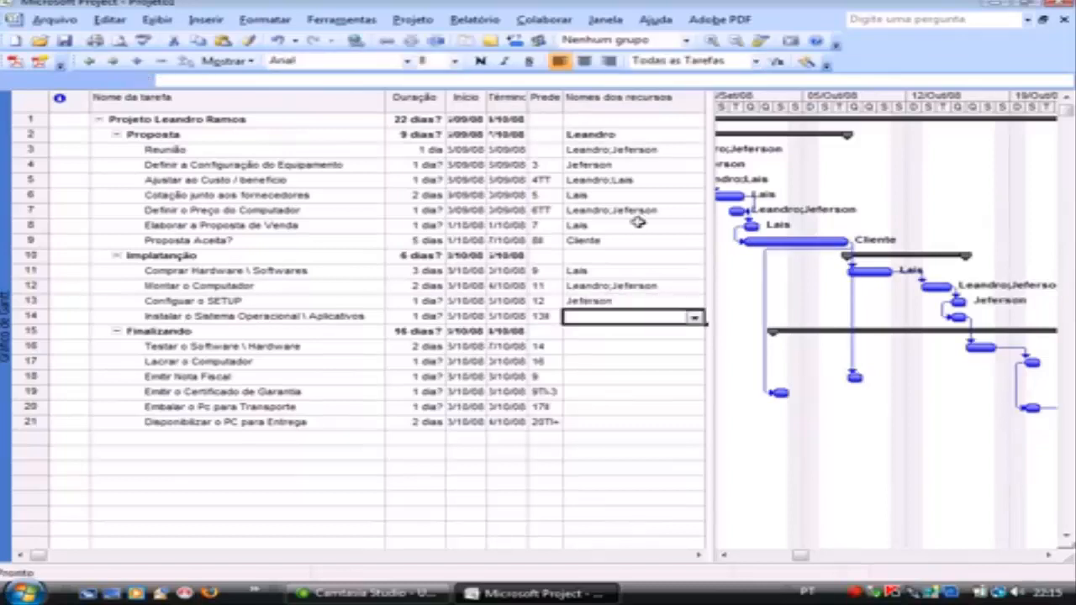
type("Leandro")
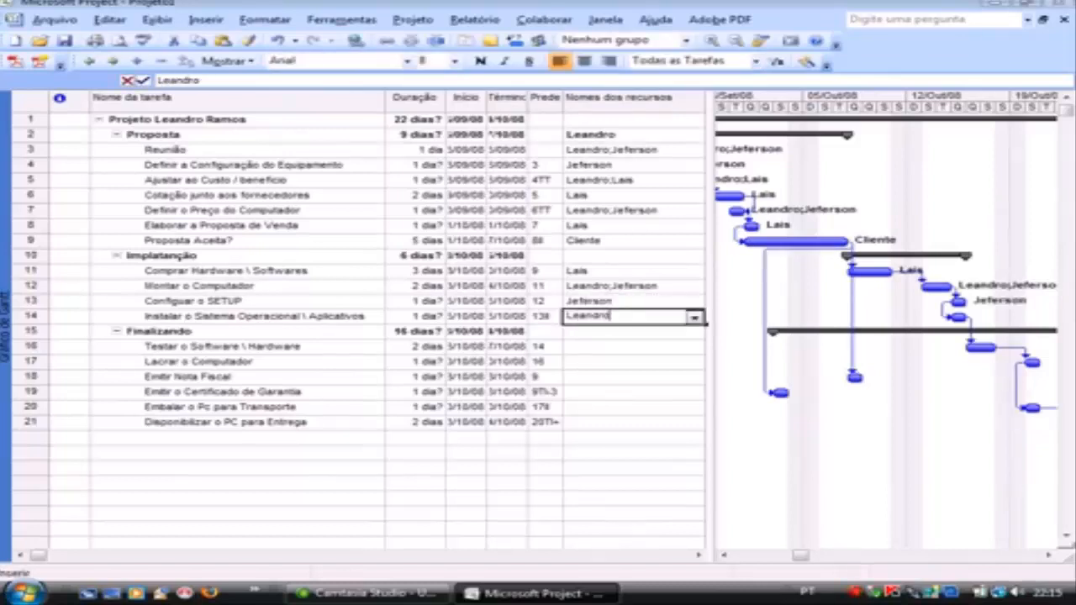
key("Return")
Step: Assign the Instalar o Sistema Operacional \ Aplicativos resource to Testar o Software \ Hardware, and the Configuar o SETUP resource to Lacrar o Computador
key("Return")
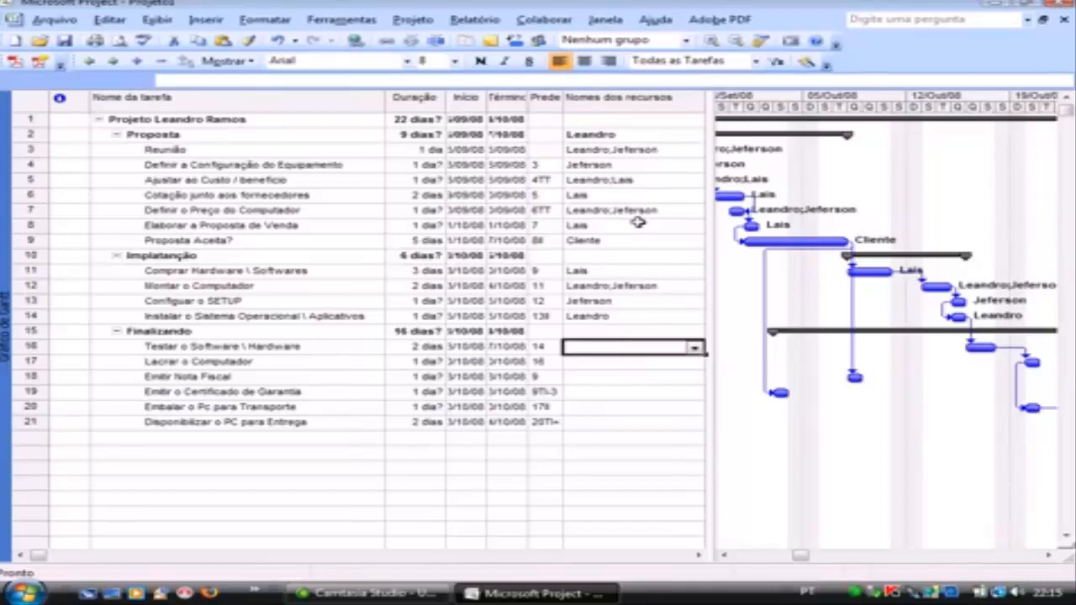
type("Leandr")
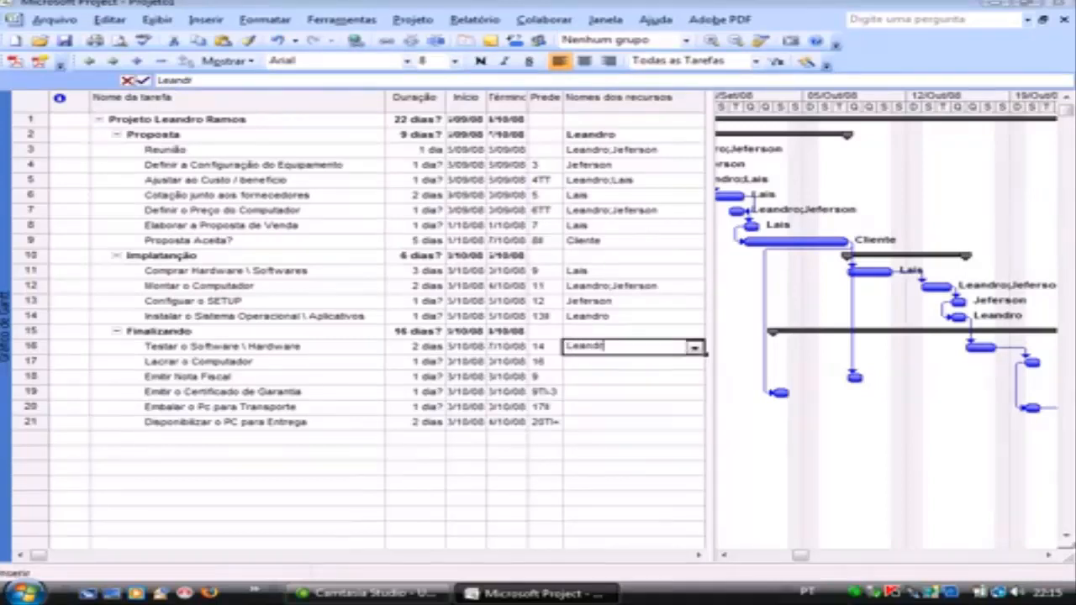
type("o")
key("Return")
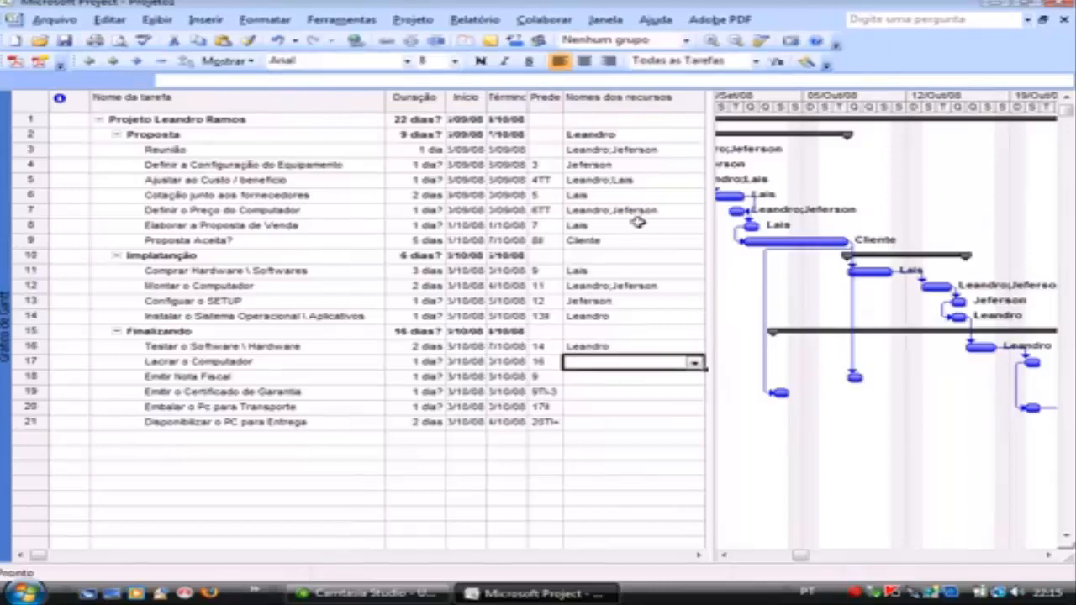
type("Je")
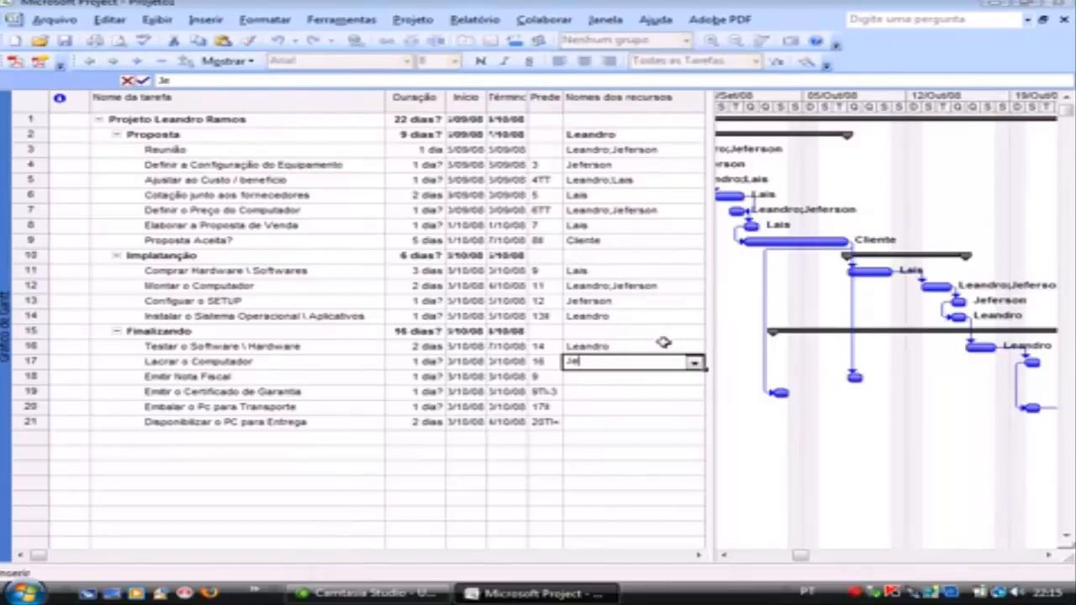
left_click(694, 364)
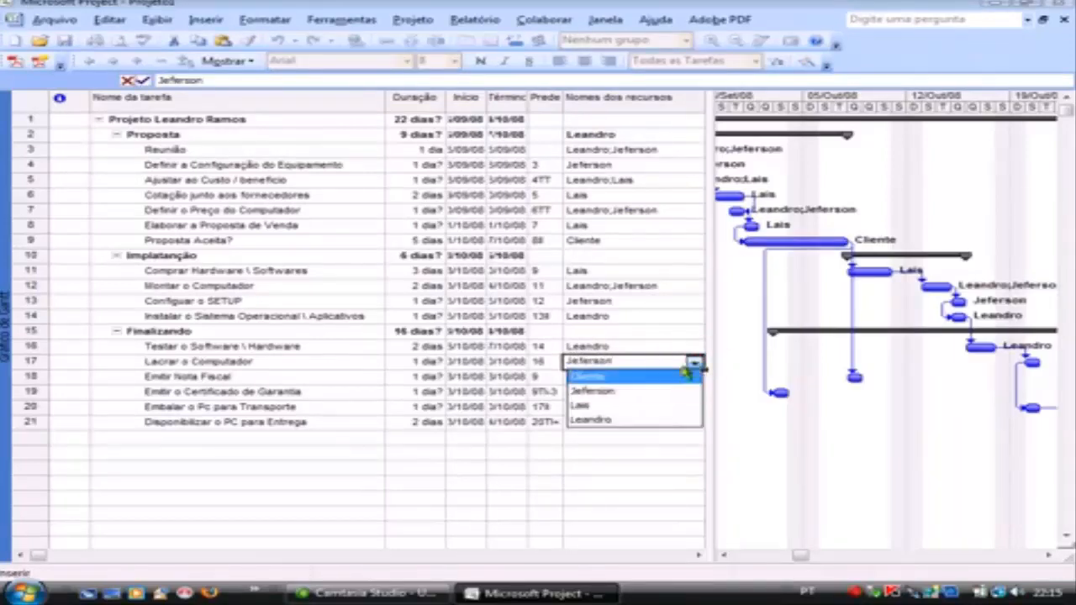
left_click(609, 393)
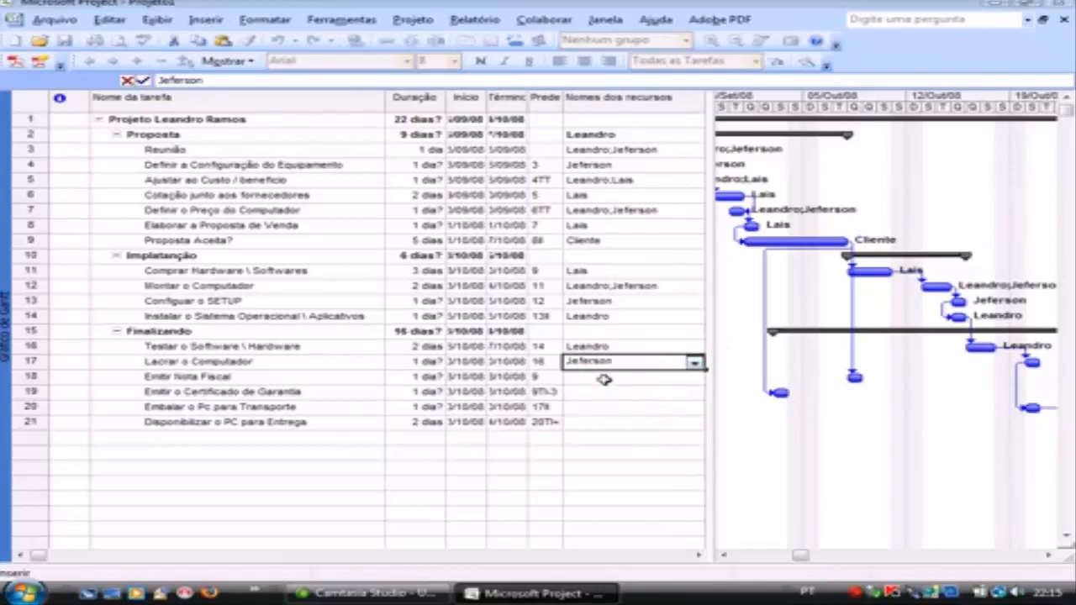
Step: Assign the Comprar Hardware \ Softwares resource to both Emitir Nota Fiscal and Emitir o Certificado de Garantia, choosing from the existing resources
left_click(604, 380)
left_click(694, 379)
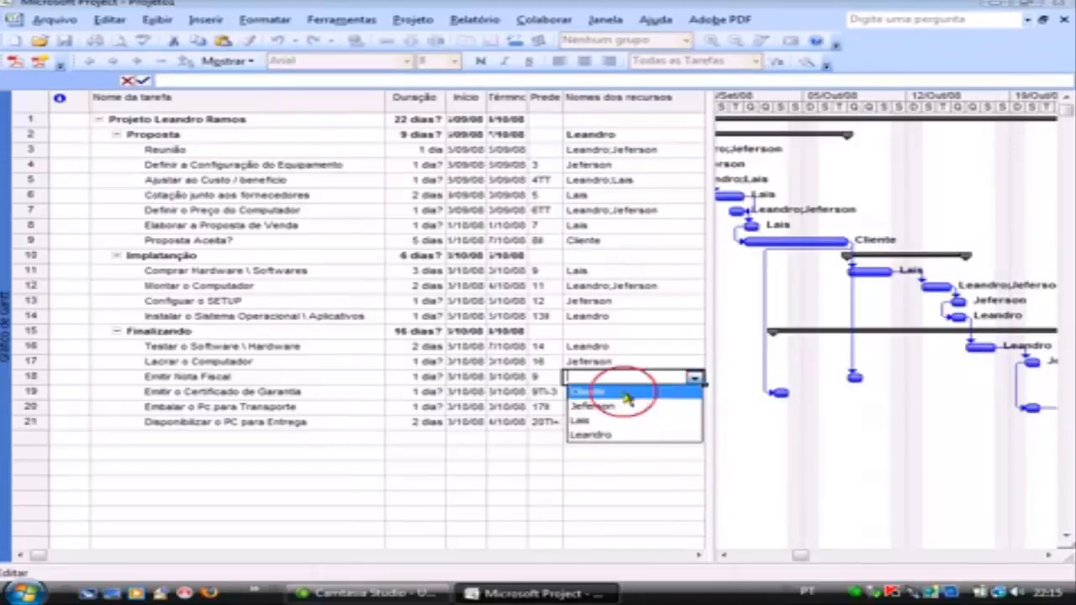
left_click(593, 425)
left_click(621, 405)
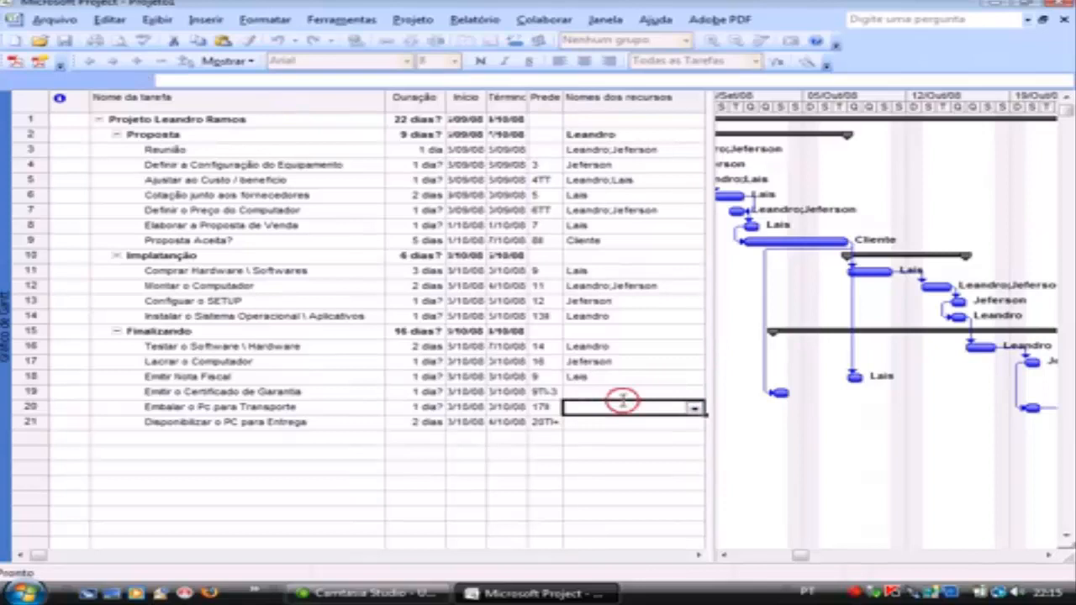
left_click(687, 391)
left_click(695, 393)
left_click(607, 434)
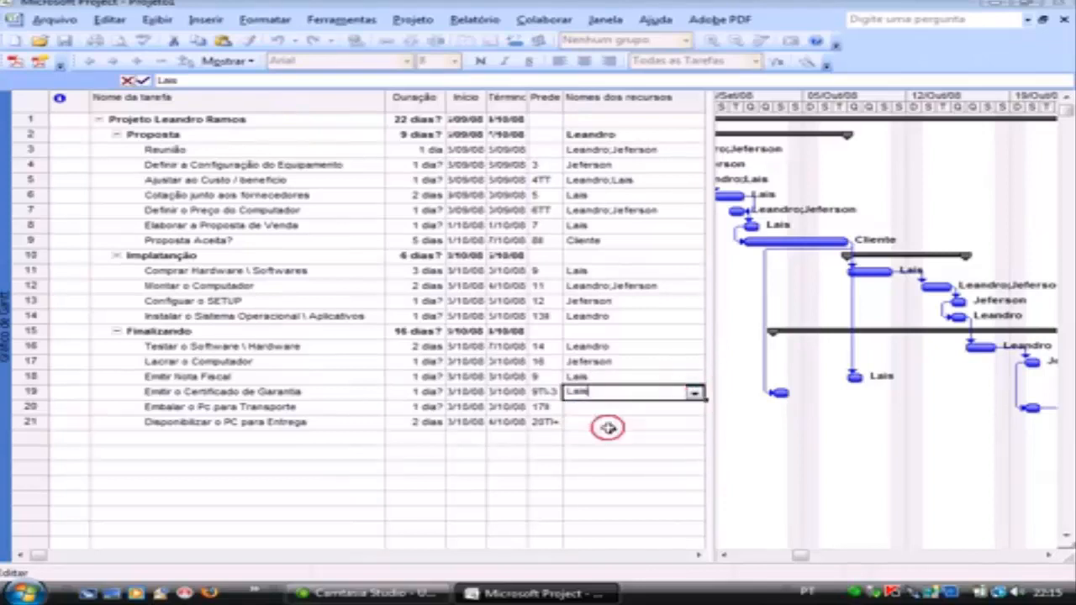
Step: Assign two resources to Embalar o Pc para Transporte: the one from Lacrar o Computador and the one from Emitir Nota Fiscal
left_click(628, 410)
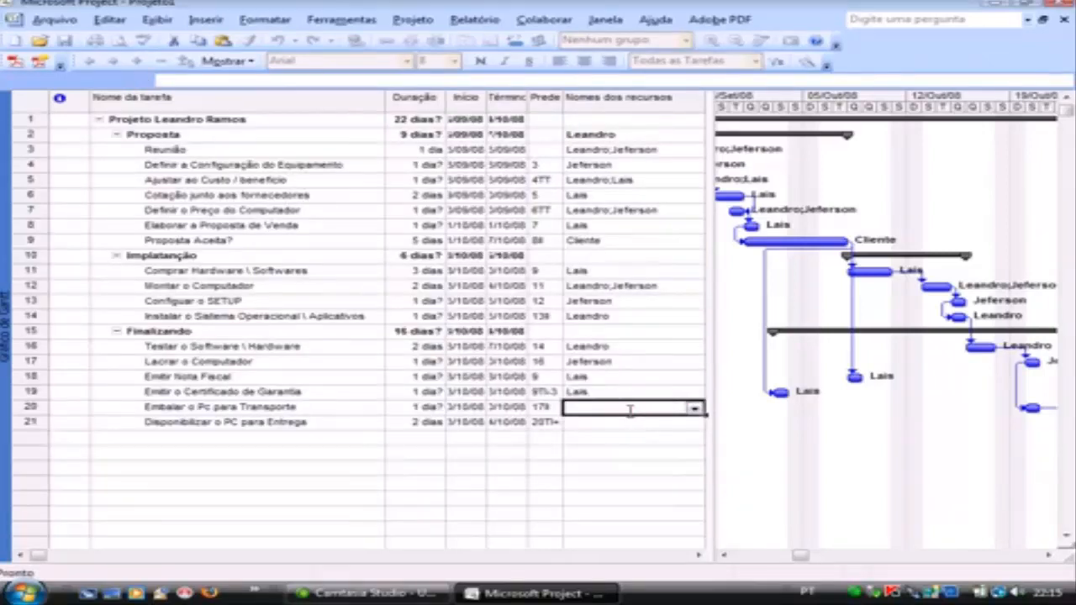
left_click(694, 409)
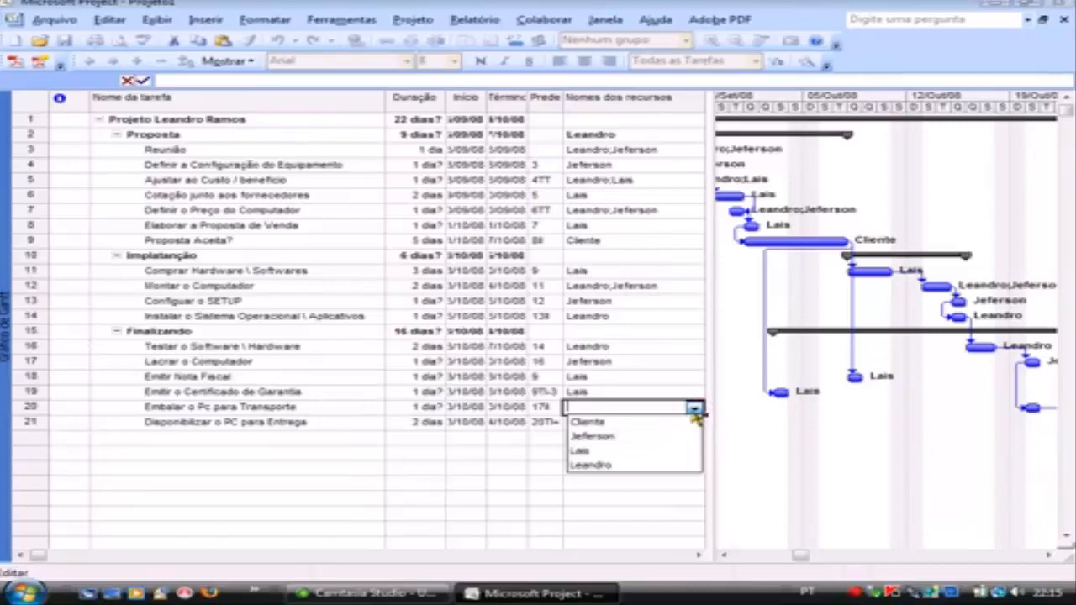
left_click(631, 437)
type(";")
left_click(694, 409)
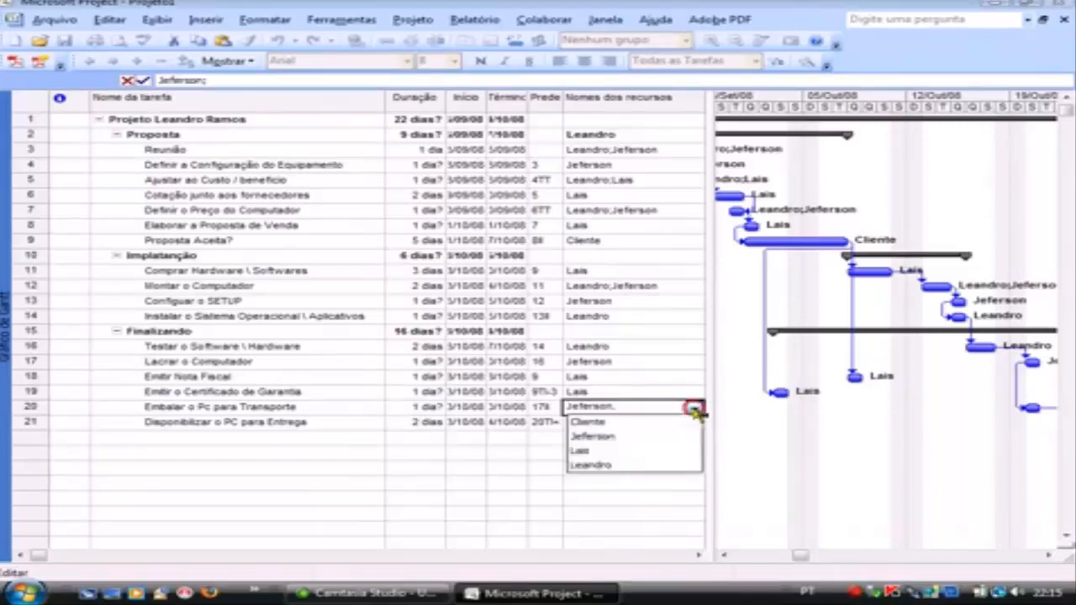
left_click(598, 450)
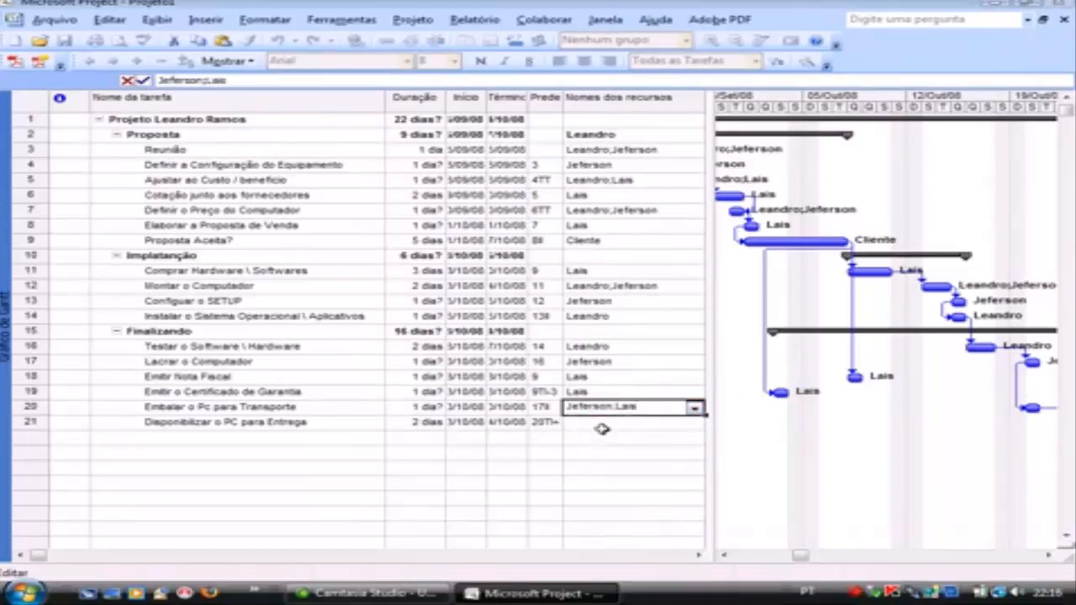
Step: Assign the Emitir Nota Fiscal resource and a new Transportadora resource to Disponibilizar o PC para Entrega
left_click(601, 424)
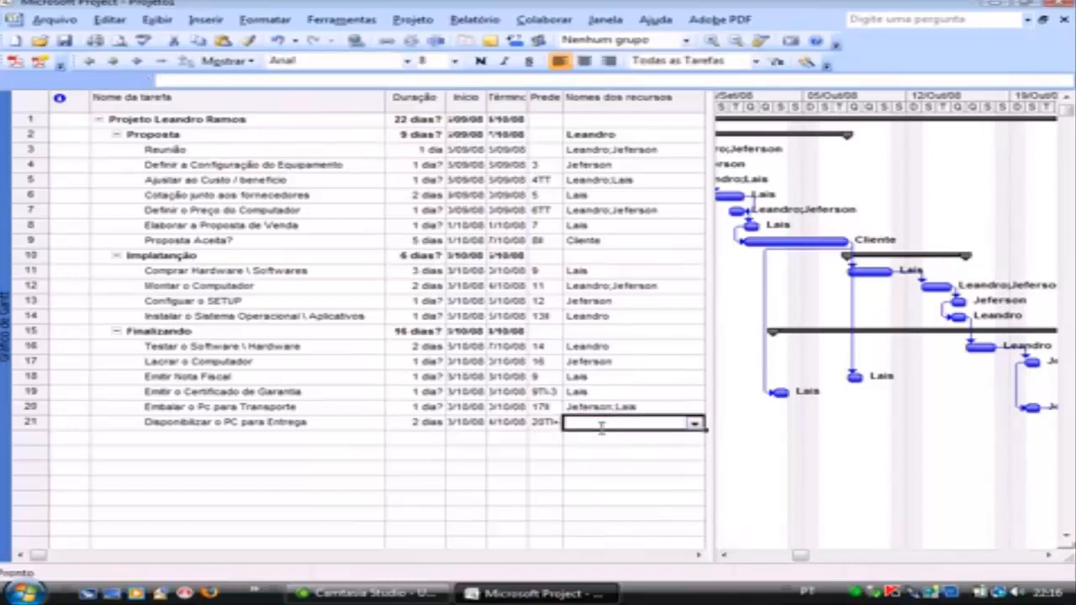
left_click(695, 423)
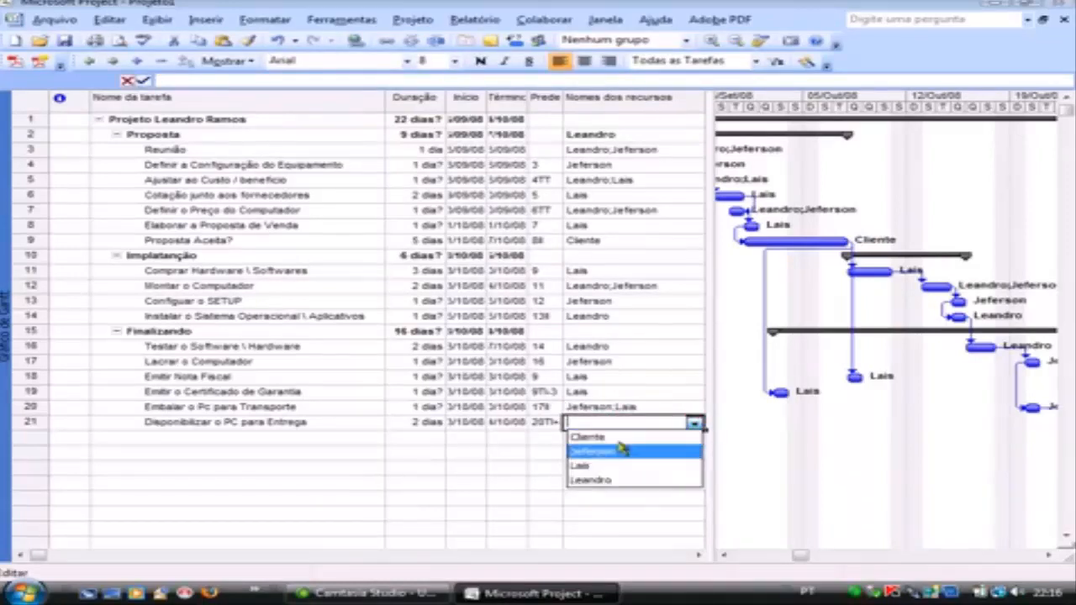
left_click(595, 467)
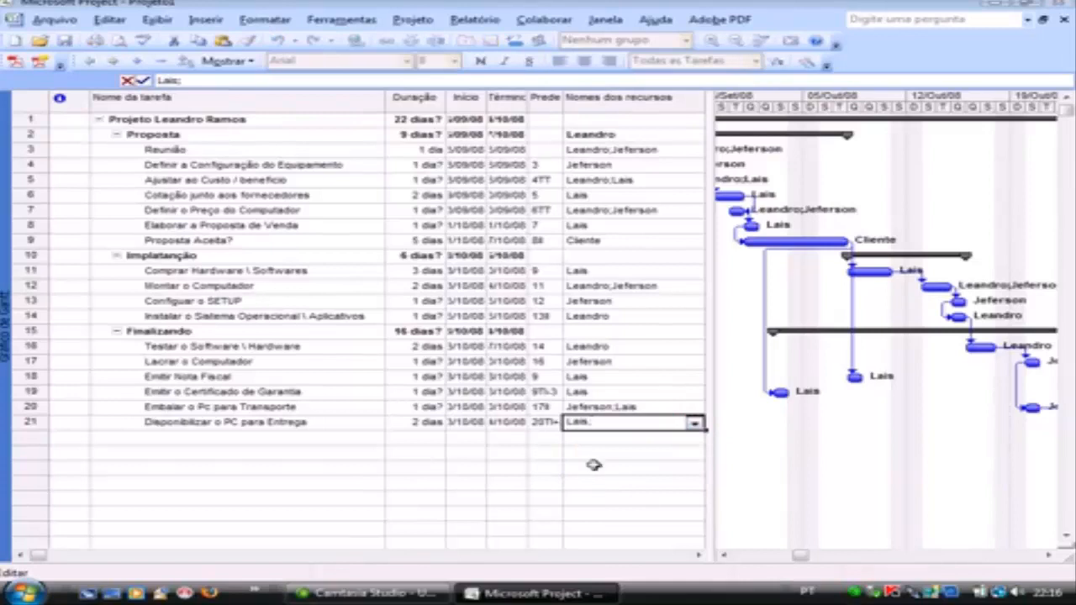
type("RTransportadora")
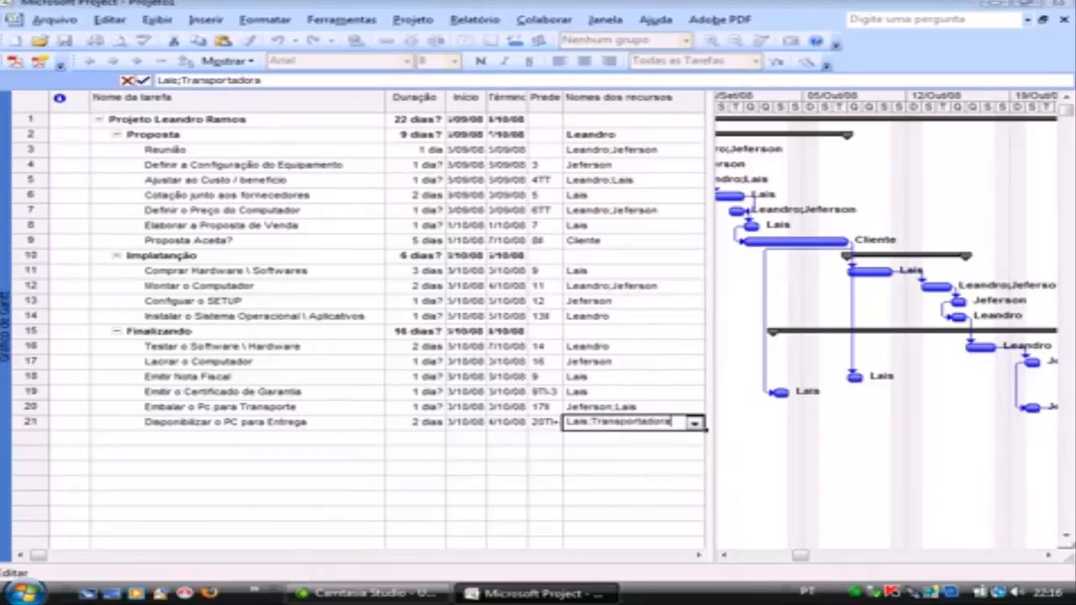
key("Return")
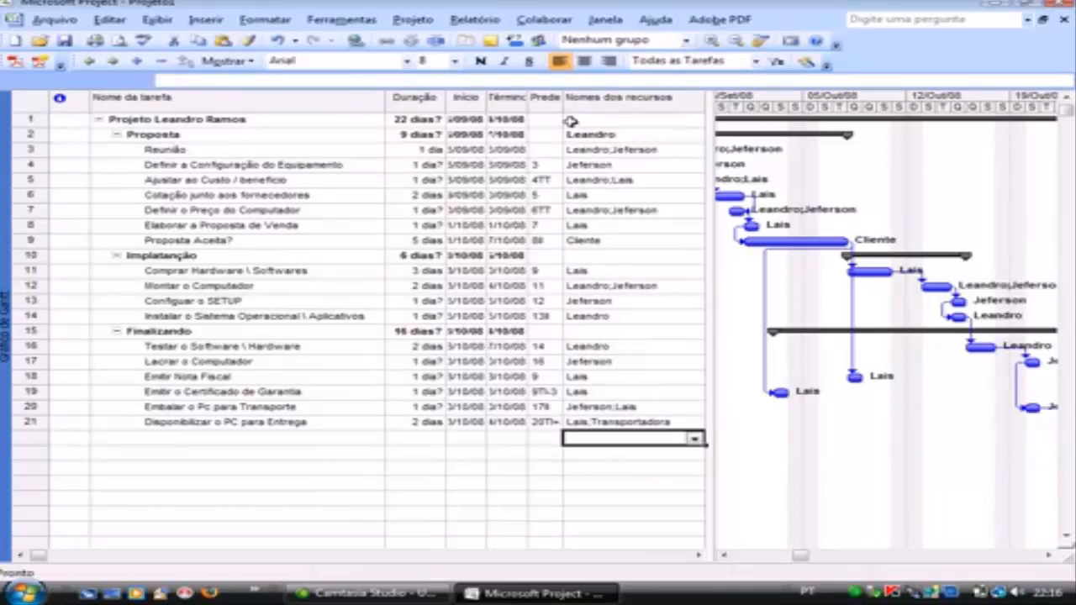
Step: Widen the Predecessoras column to fit its entries and review the tasks' link types and lags
left_click_drag(562, 100, 612, 101)
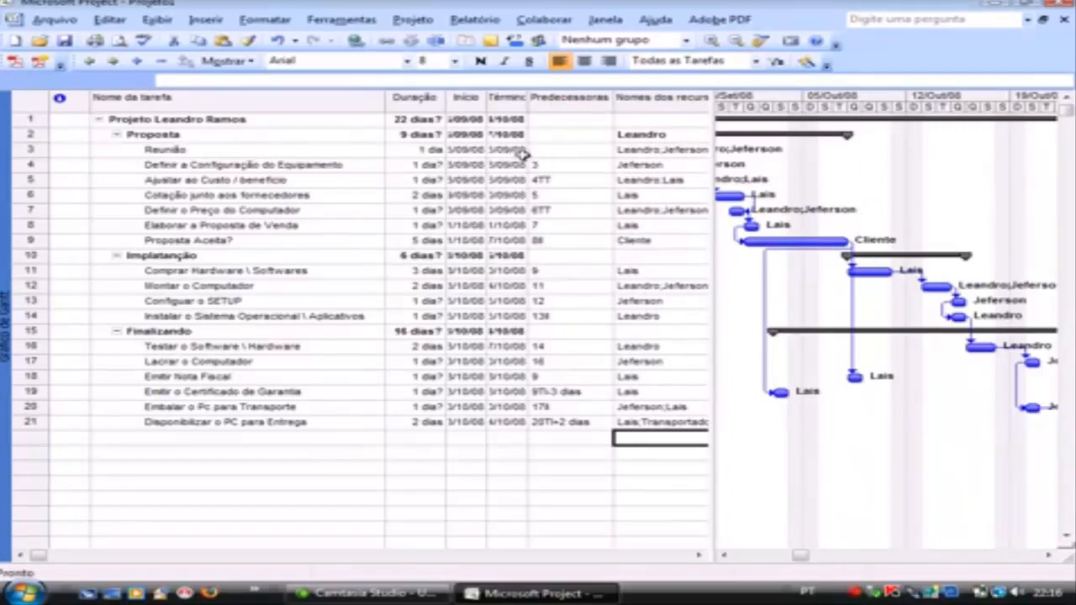
left_click(551, 166)
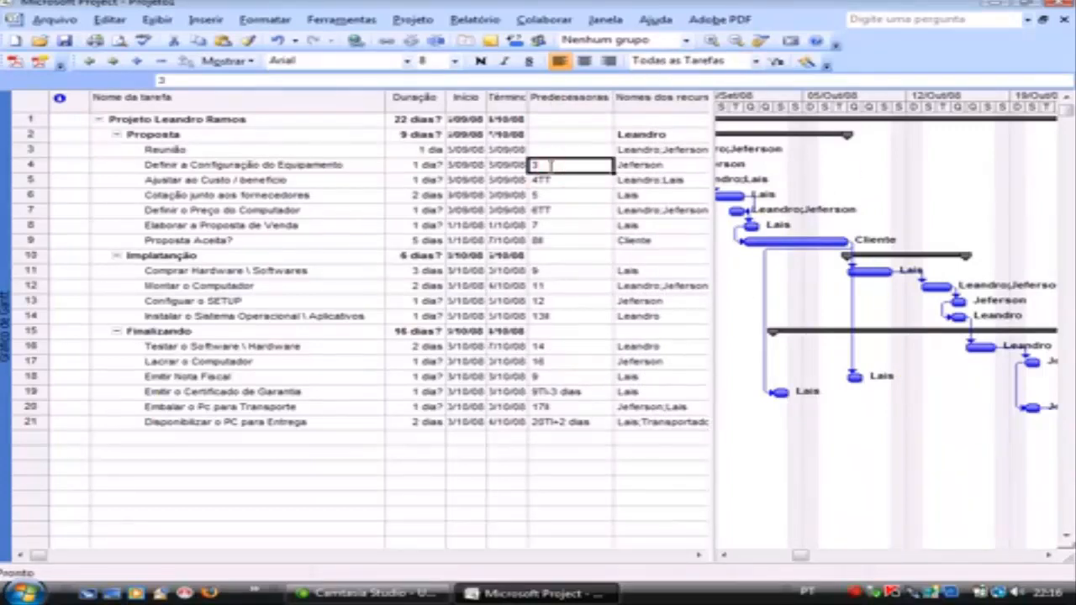
left_click(556, 180)
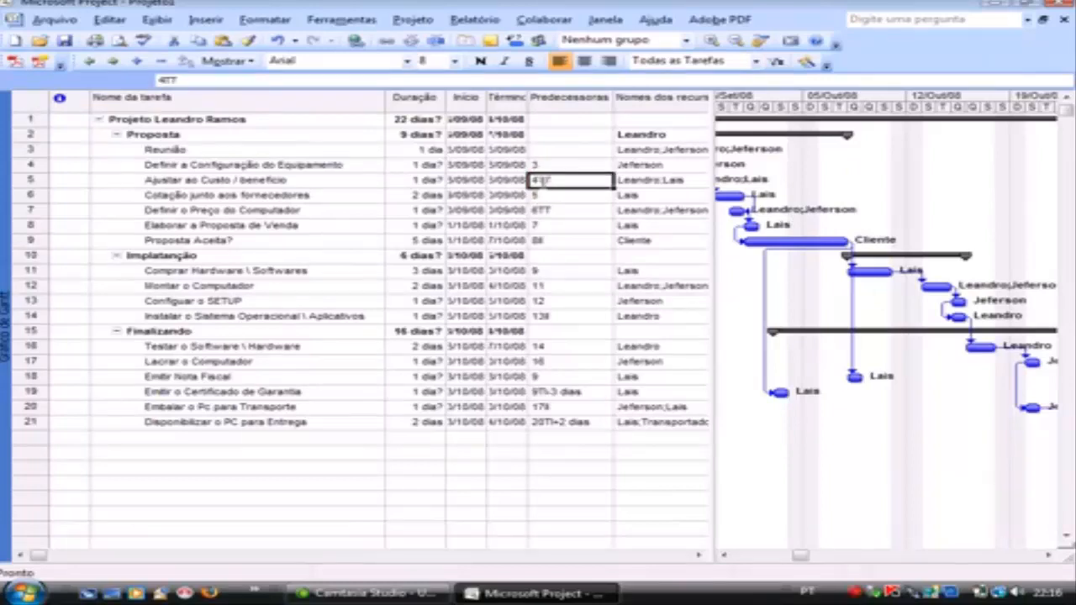
left_click(555, 195)
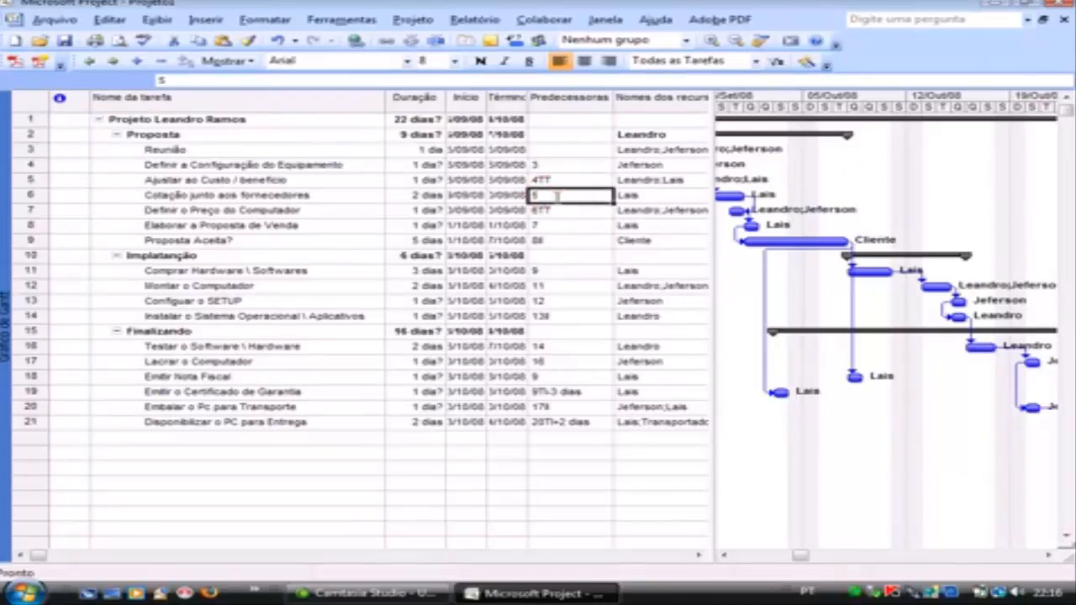
left_click(557, 210)
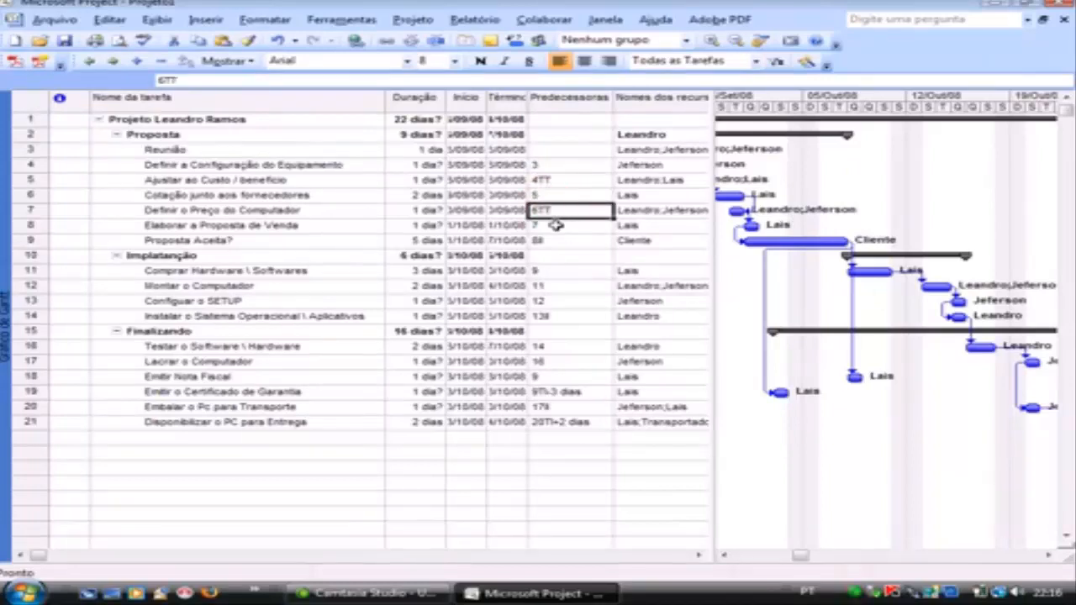
left_click(557, 225)
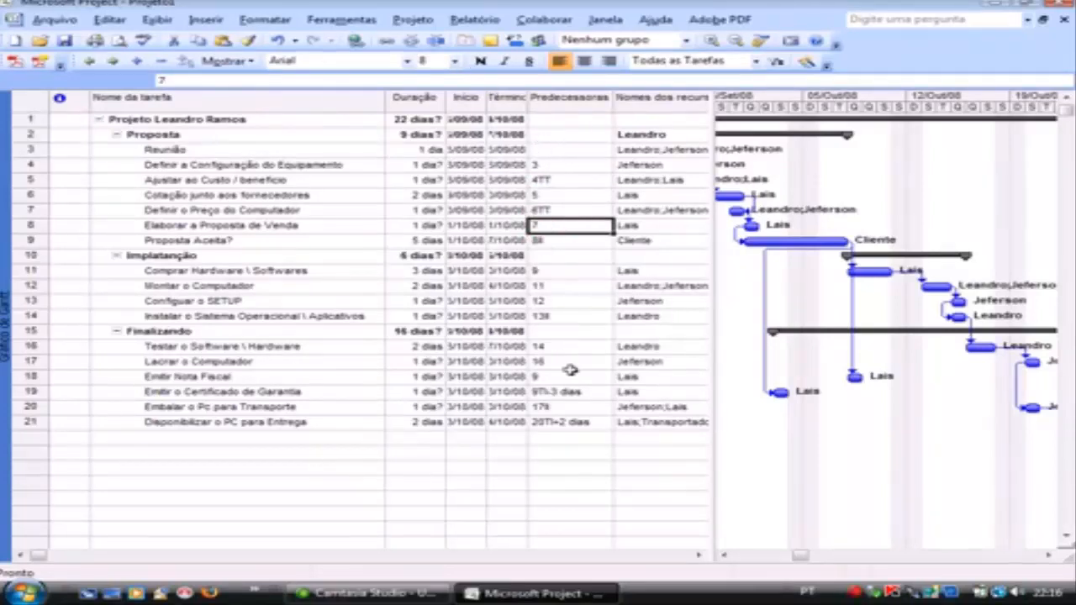
left_click(548, 391)
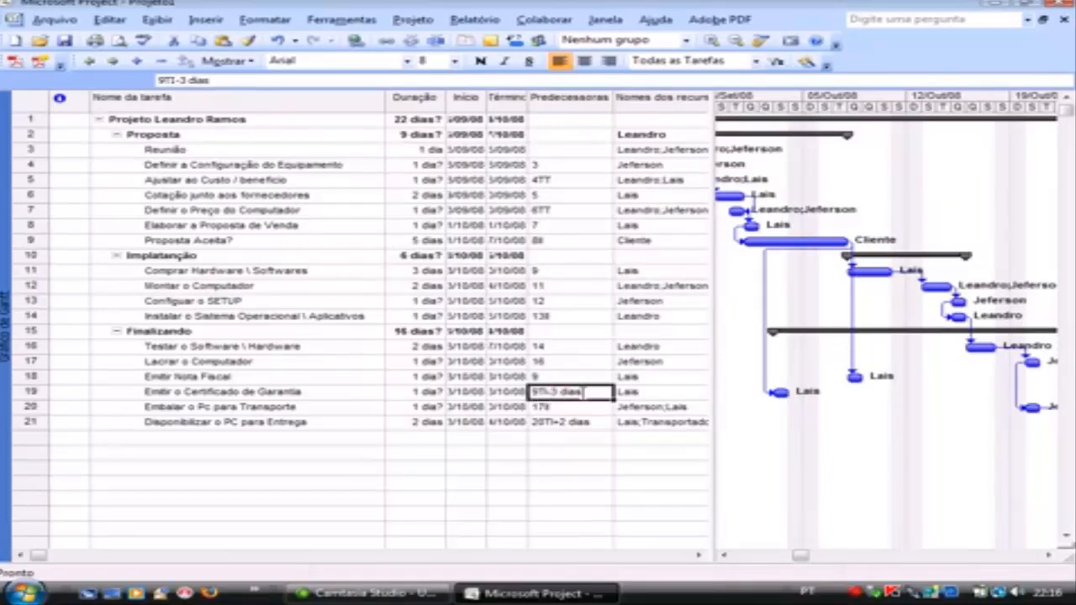
left_click(568, 423)
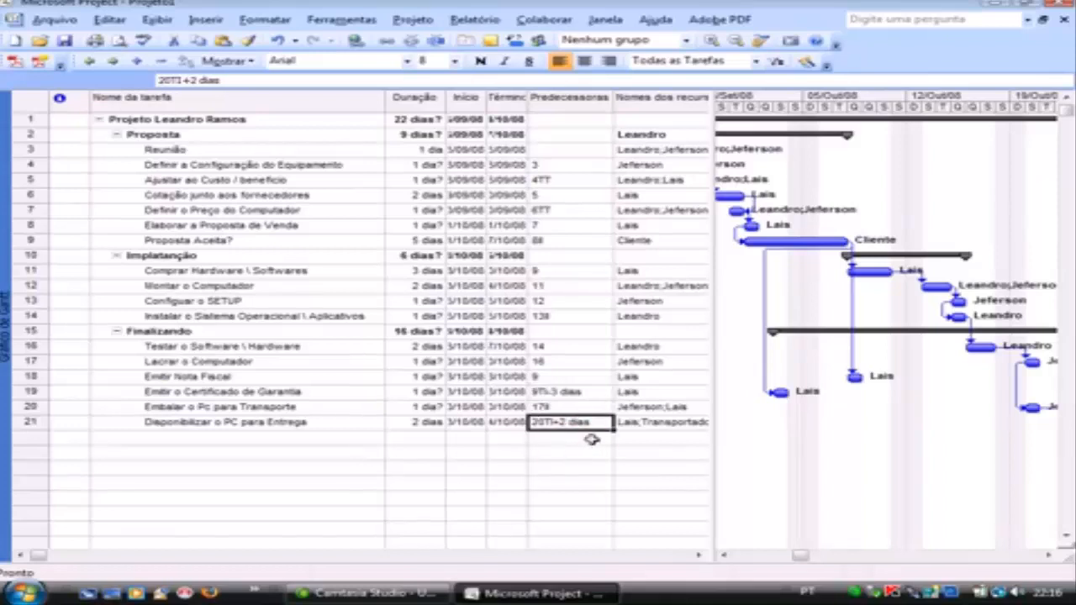
Step: Widen the Término and Início columns enough to show the full dates, and check the start dates
left_click_drag(515, 97, 573, 106)
left_click_drag(491, 105, 533, 100)
left_click(482, 96)
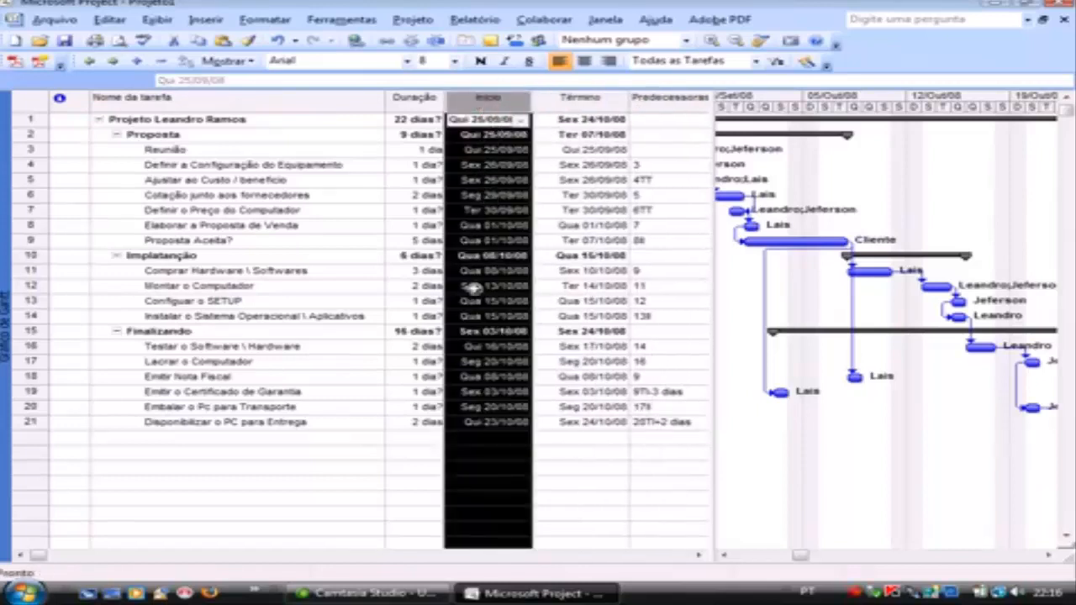
left_click(586, 482)
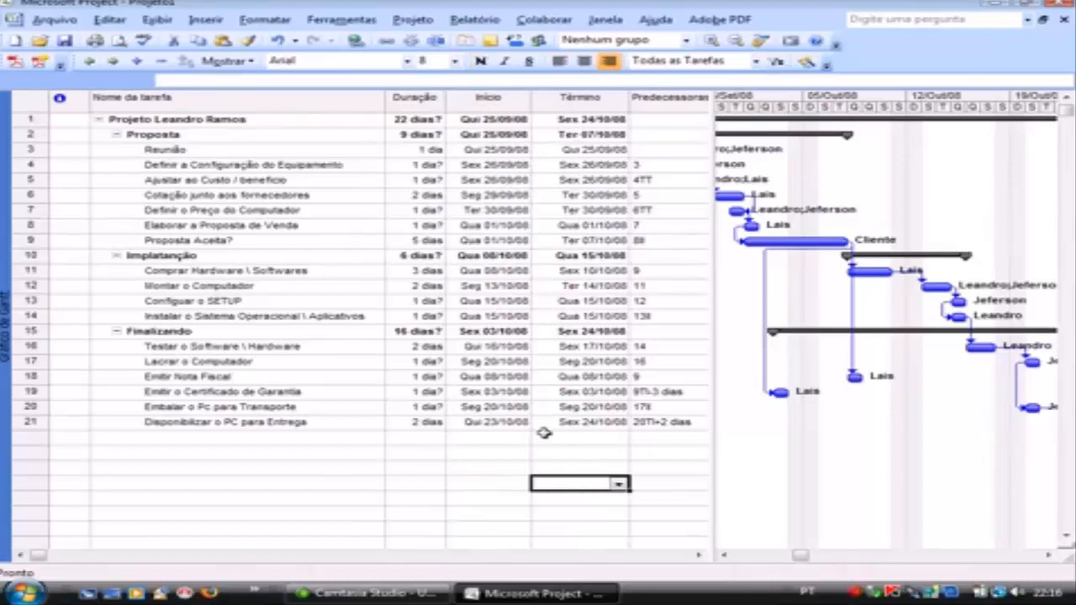
Step: Enlarge the Gantt chart area up to the Nomes dos recursos column and examine the schedule from the project's start
left_click(698, 555)
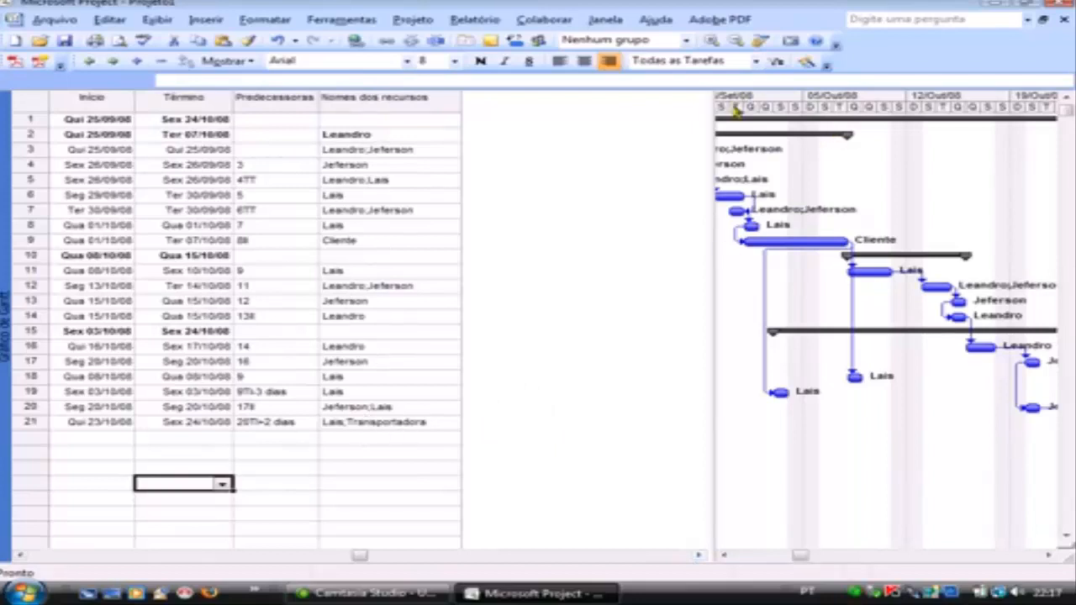
left_click_drag(713, 115, 484, 113)
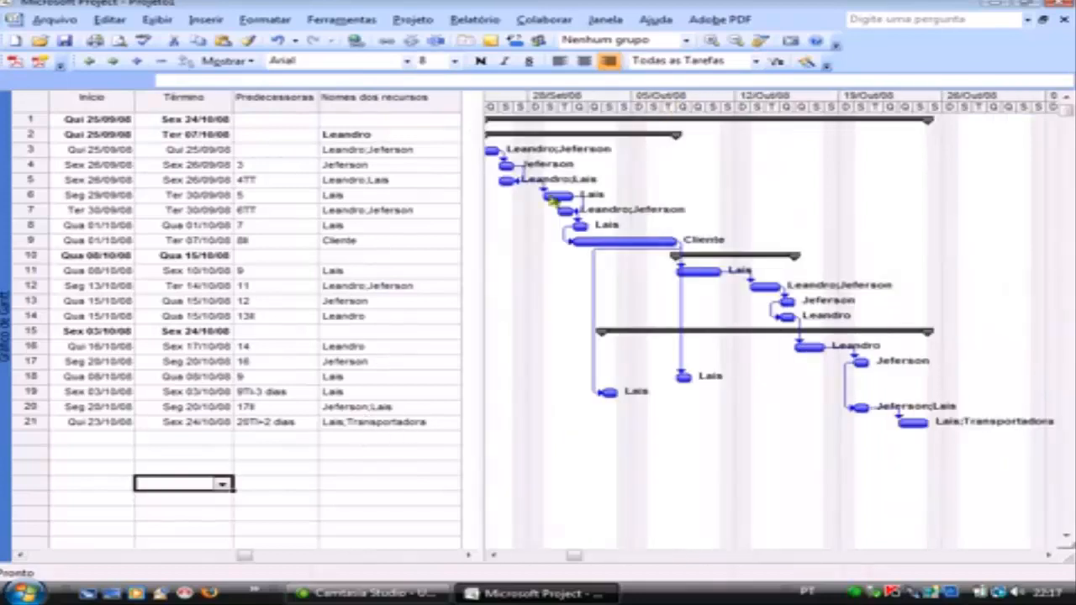
left_click(493, 555)
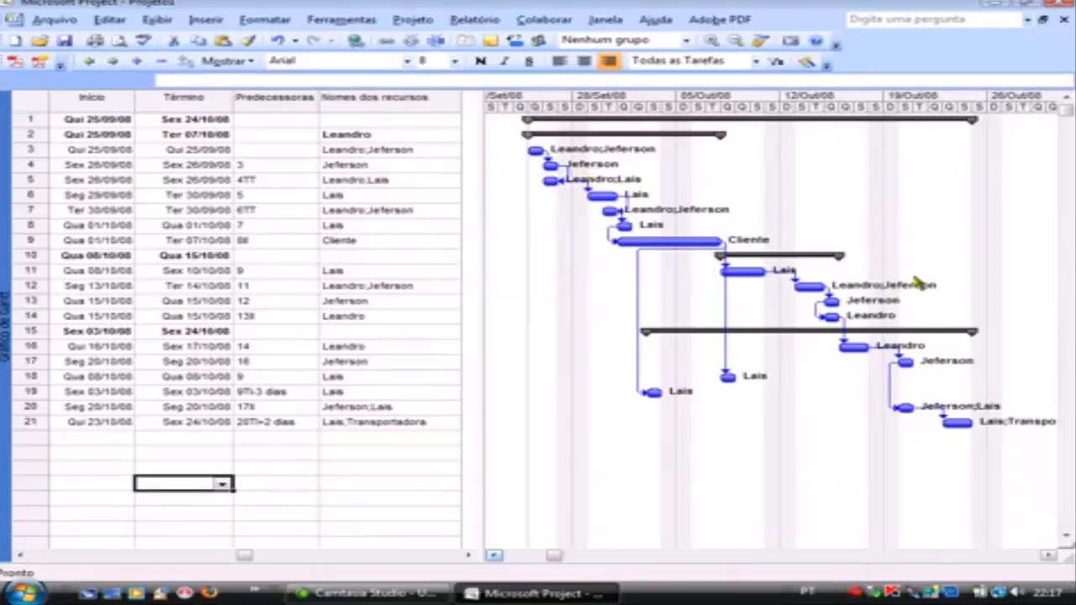
Step: Insert a new task named Fim da Proposta directly above the Implatanção summary task
left_click(20, 555)
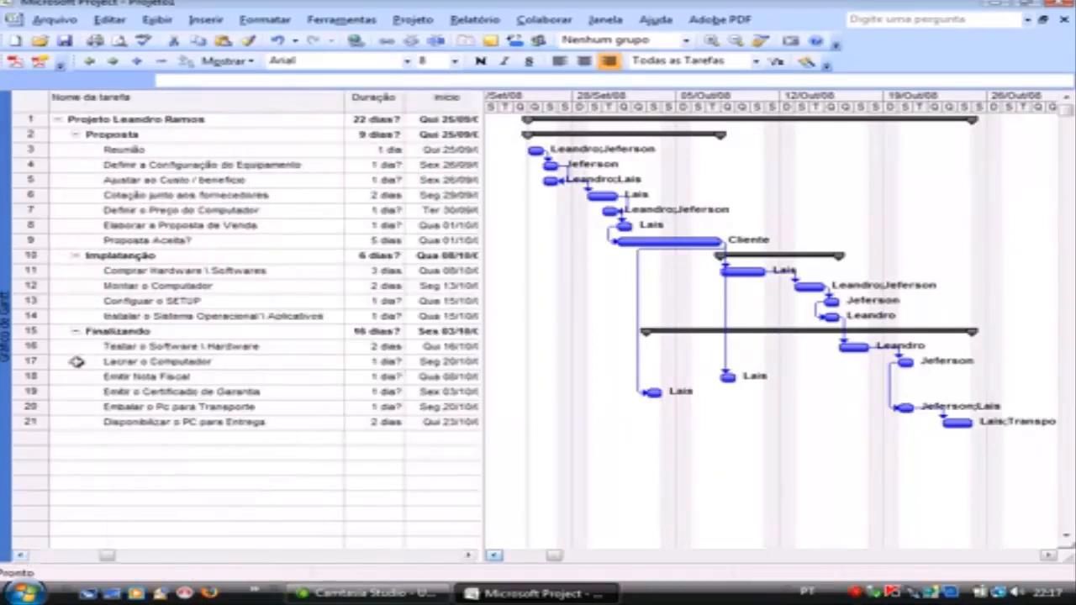
right_click(30, 255)
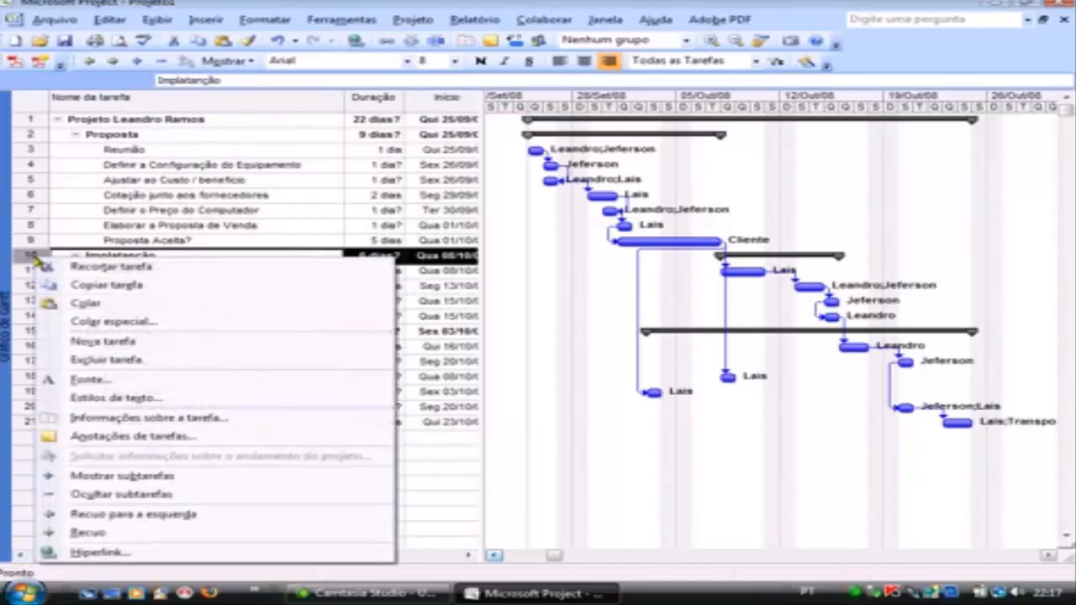
left_click(103, 342)
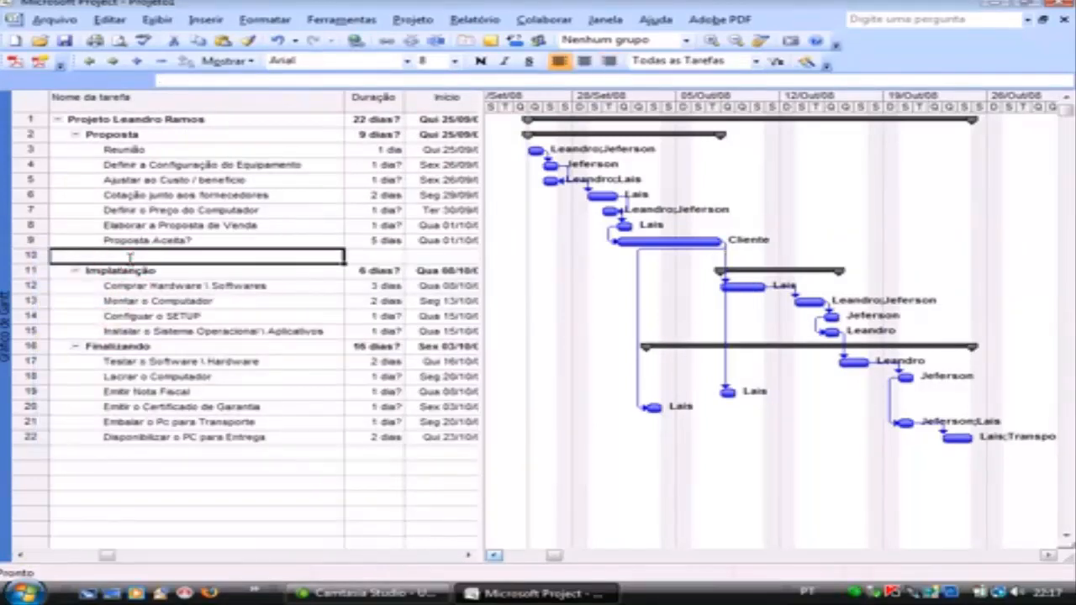
type("Fim da")
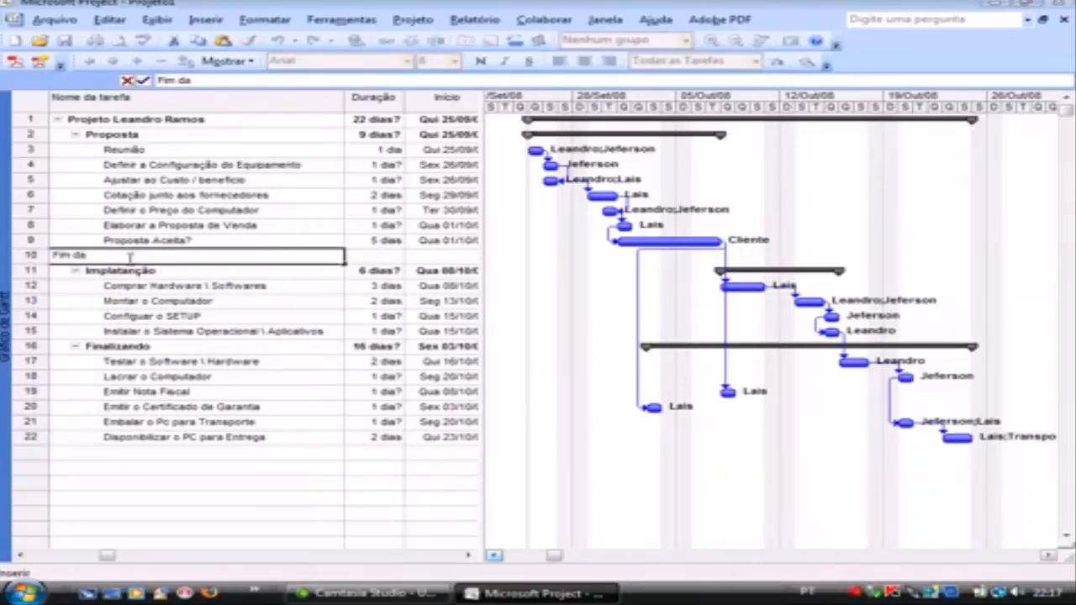
type(" Proposta")
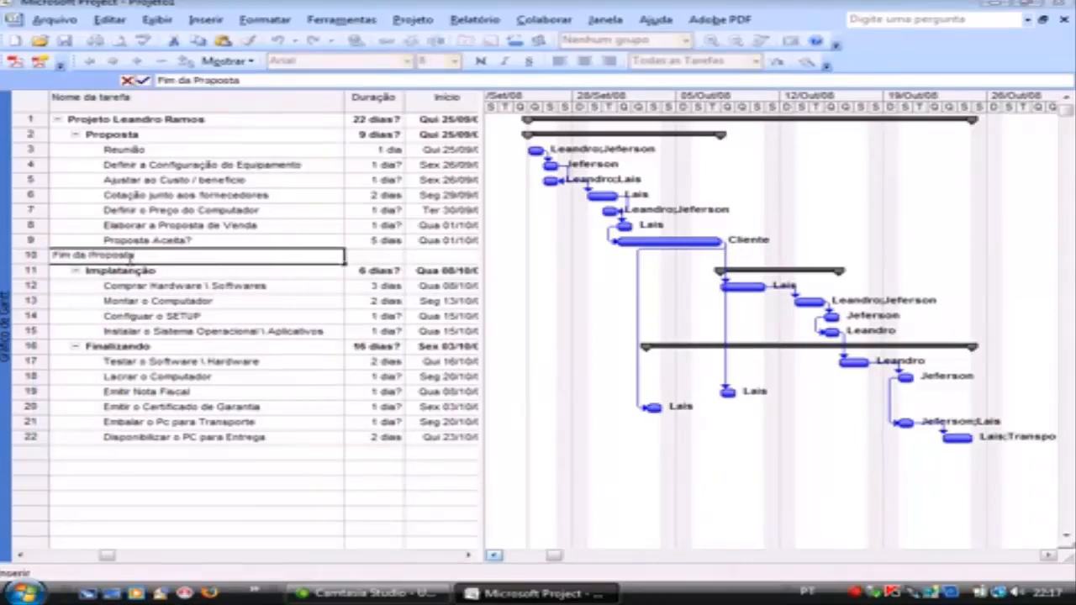
key("Return")
Step: Set the duration of Fim da Proposta to 0 days, making it a milestone
left_click(363, 256)
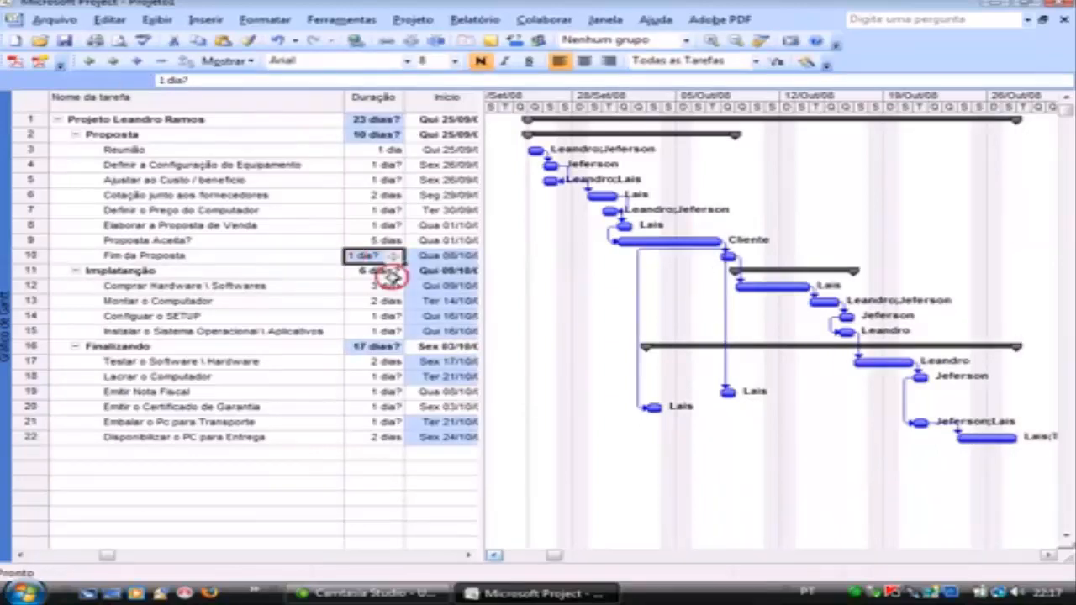
type("0")
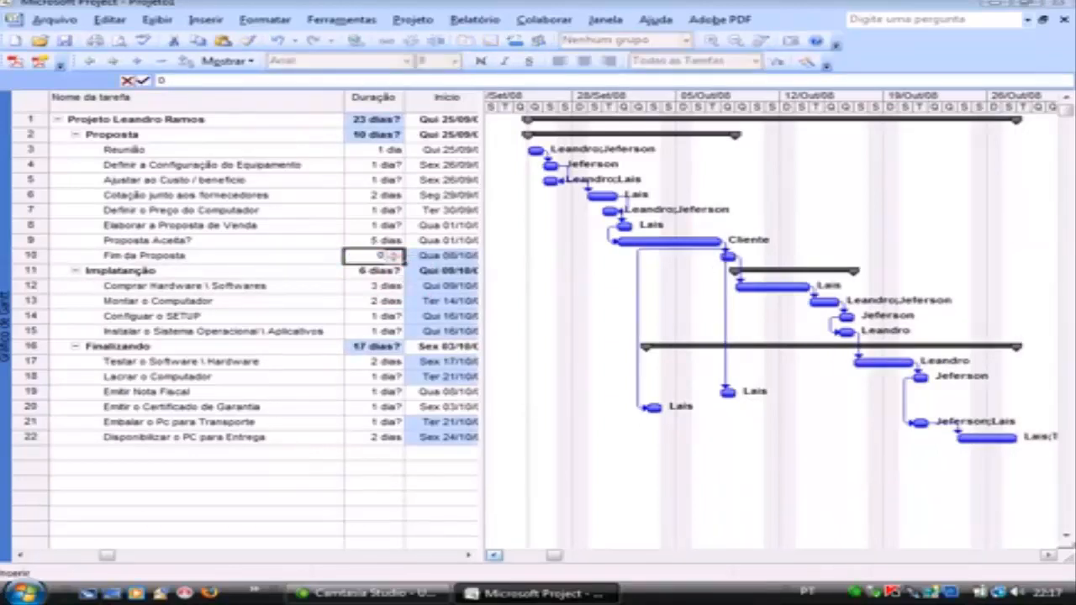
key("Return")
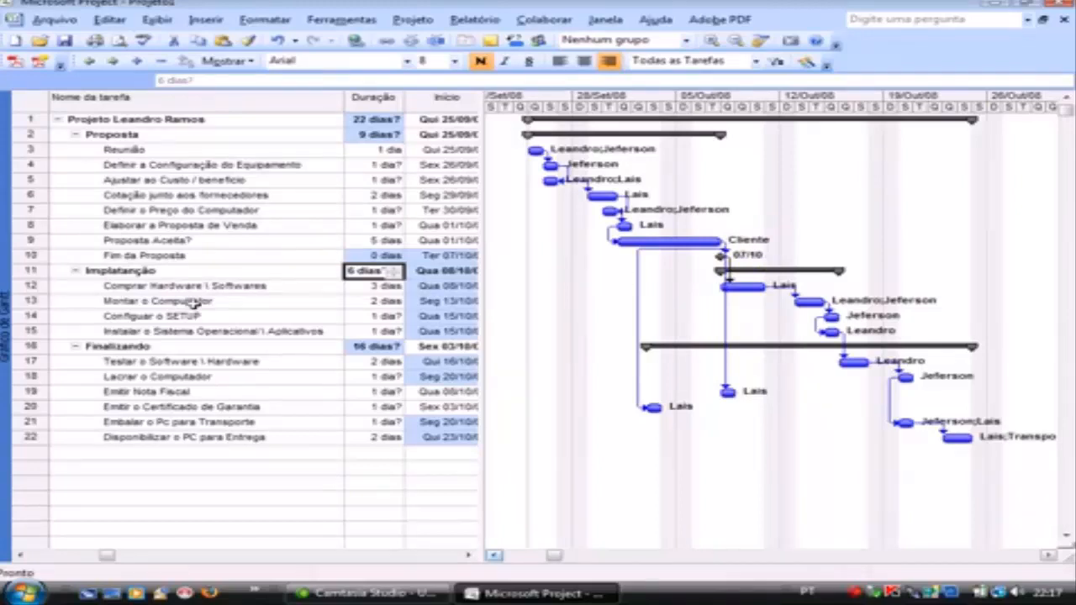
Step: Insert a new task named Final da Implantação directly above the Finalizando summary task
right_click(30, 345)
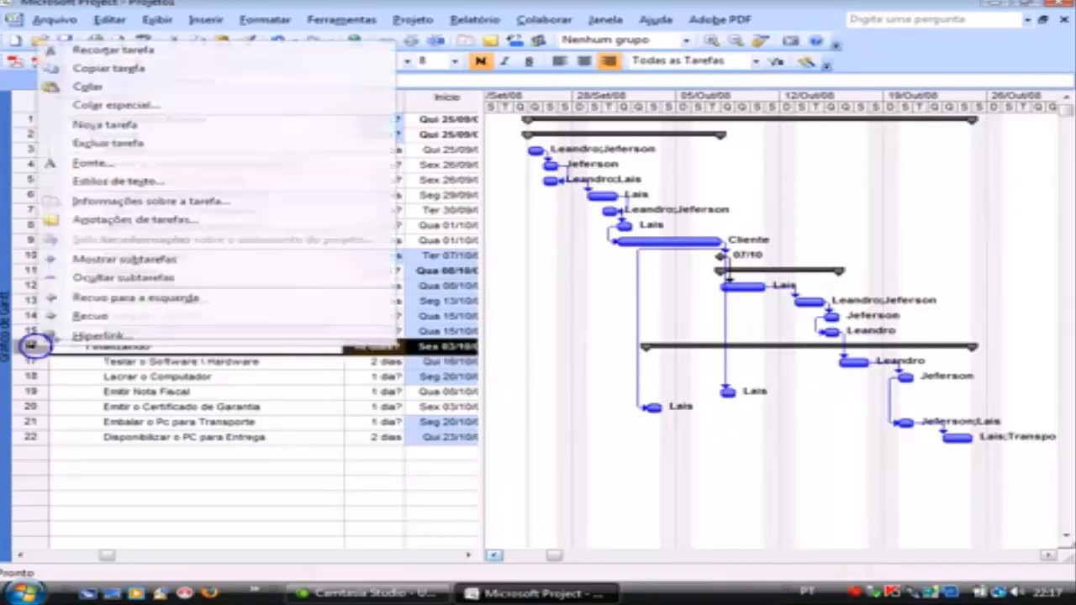
left_click(106, 124)
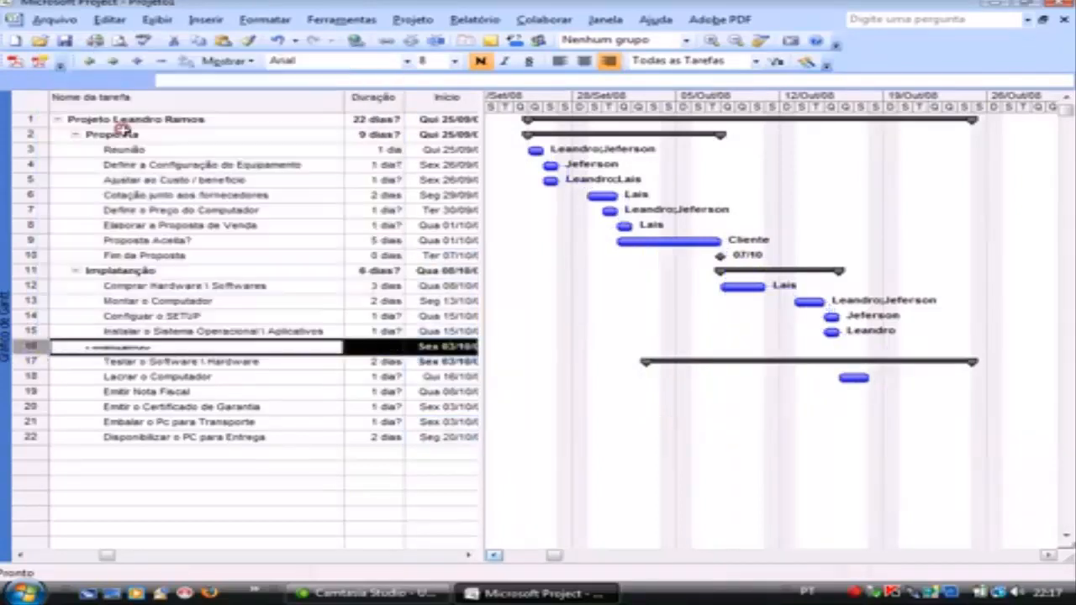
left_click(109, 347)
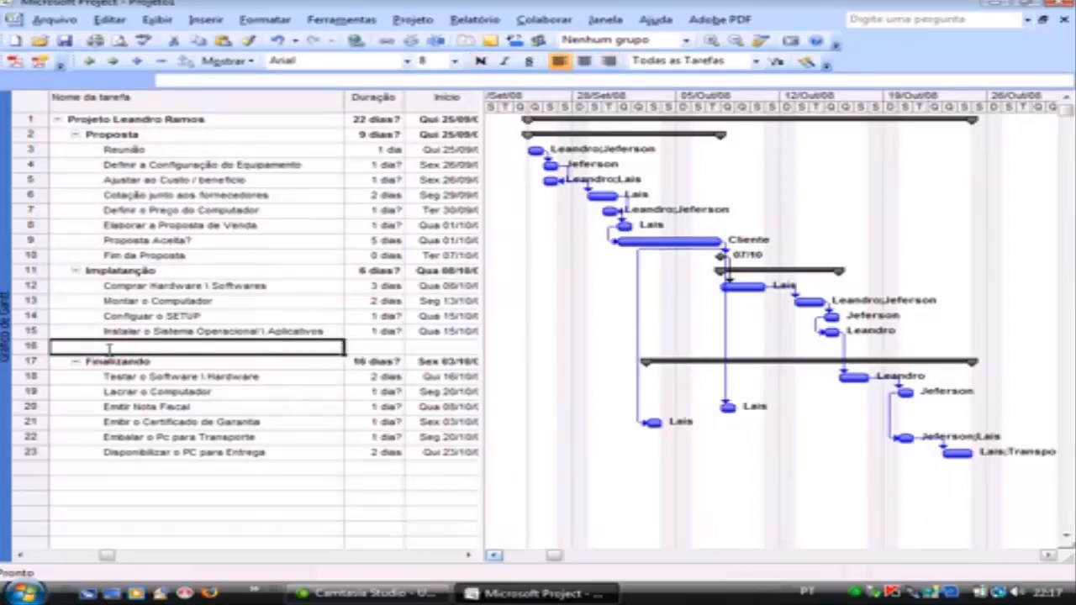
type("Final da")
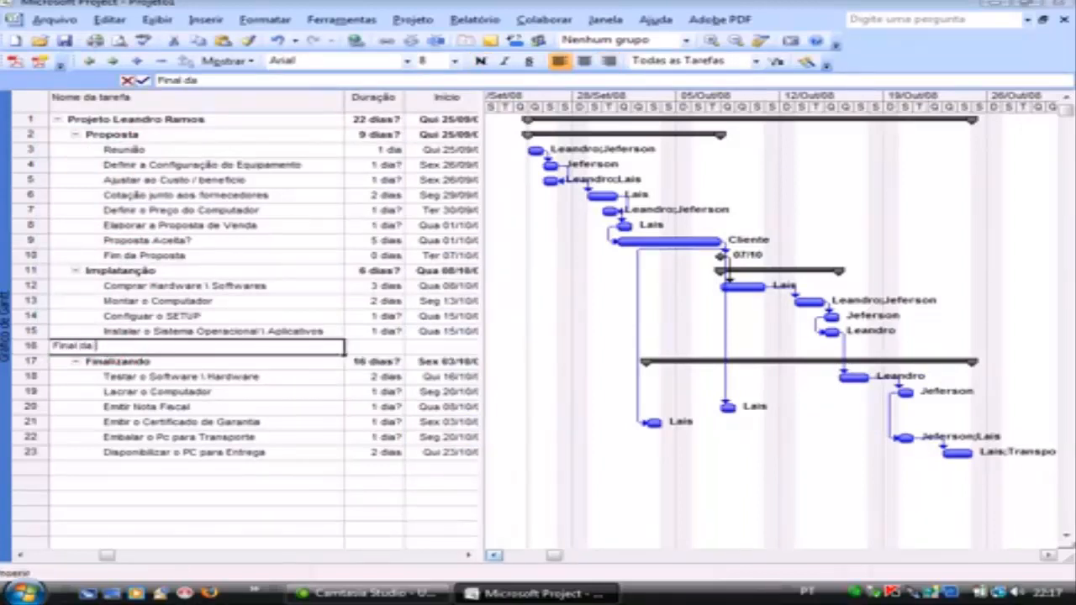
type(" Implan")
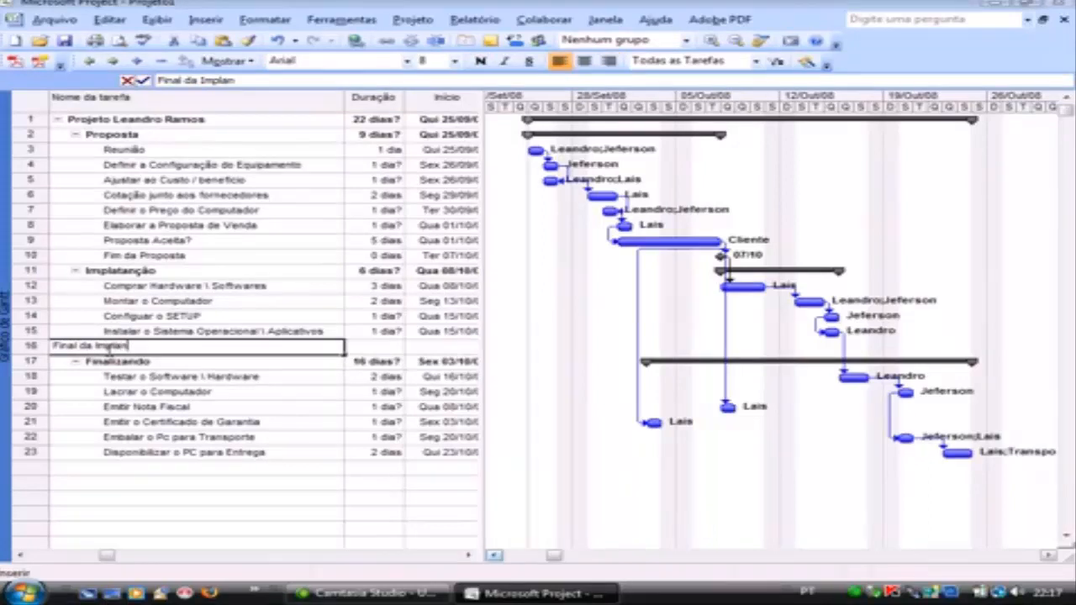
type("tação")
key("Return")
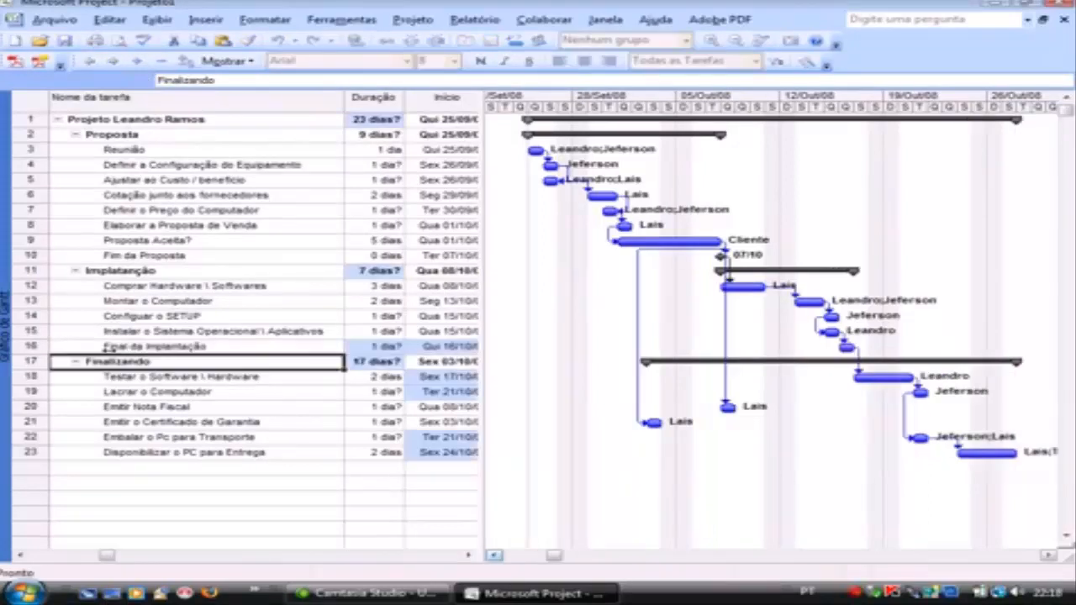
Step: Set the duration of Final da Implantação to 0 days, making it a milestone
left_click(355, 347)
left_click(355, 347)
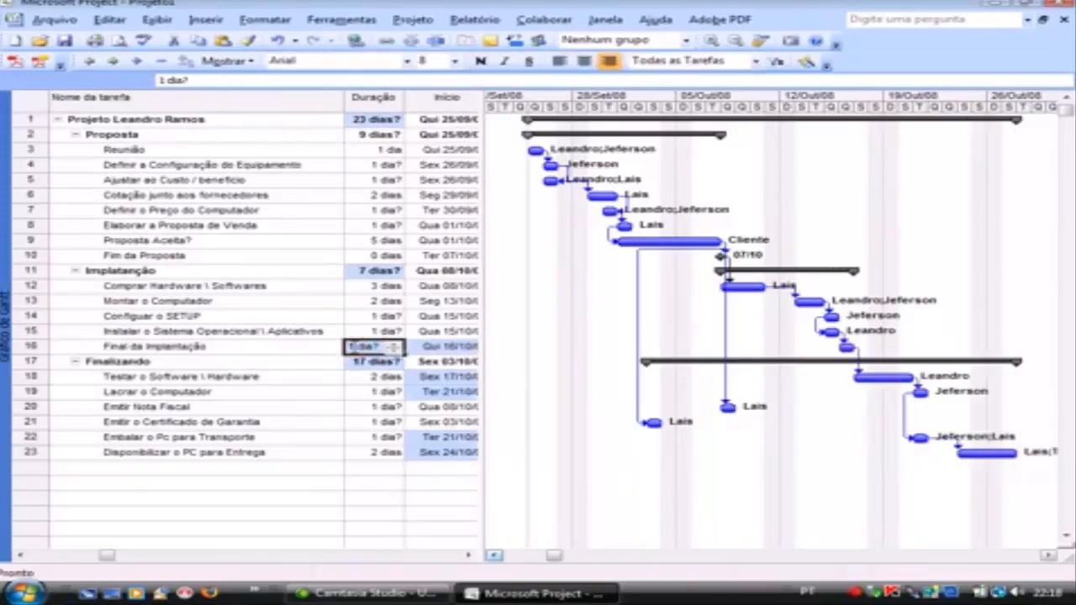
key("BackSpace")
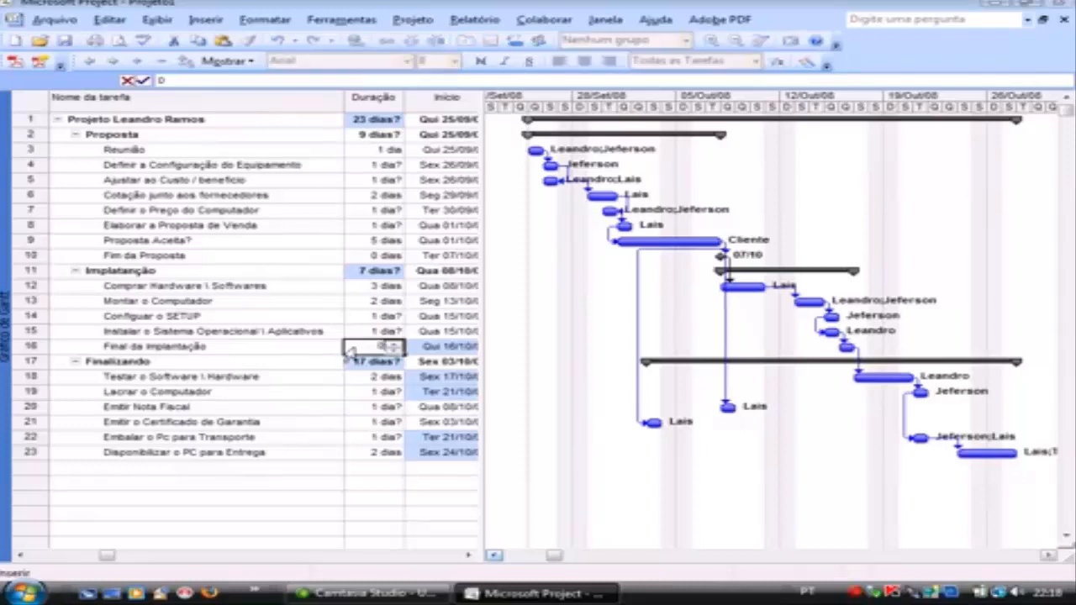
type("0")
key("Return")
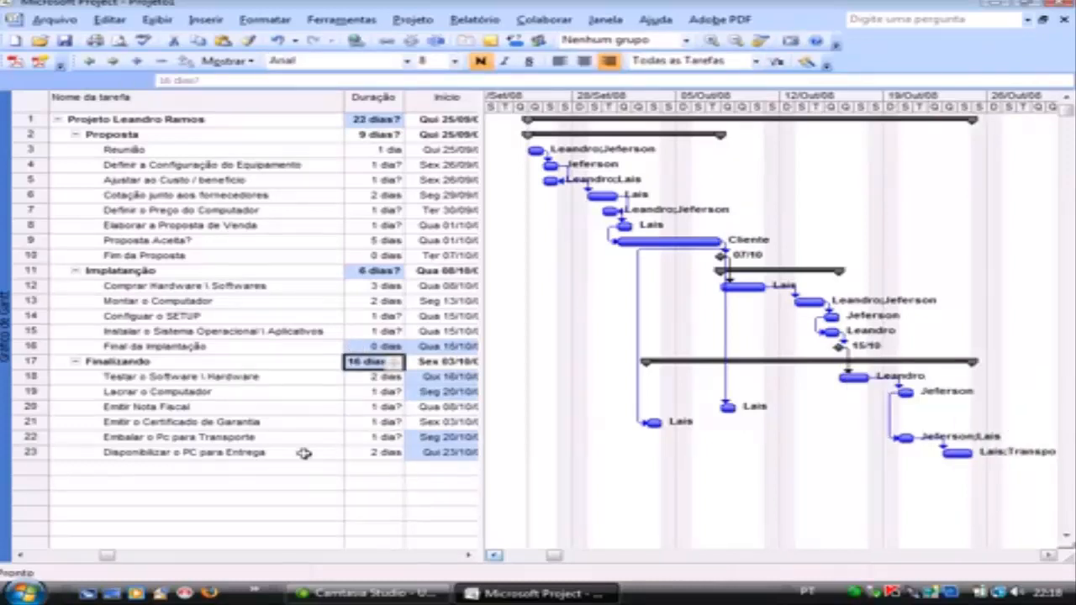
Step: Add a task named Final do projeto at the end of the task list and outdent it two levels
left_click(165, 468)
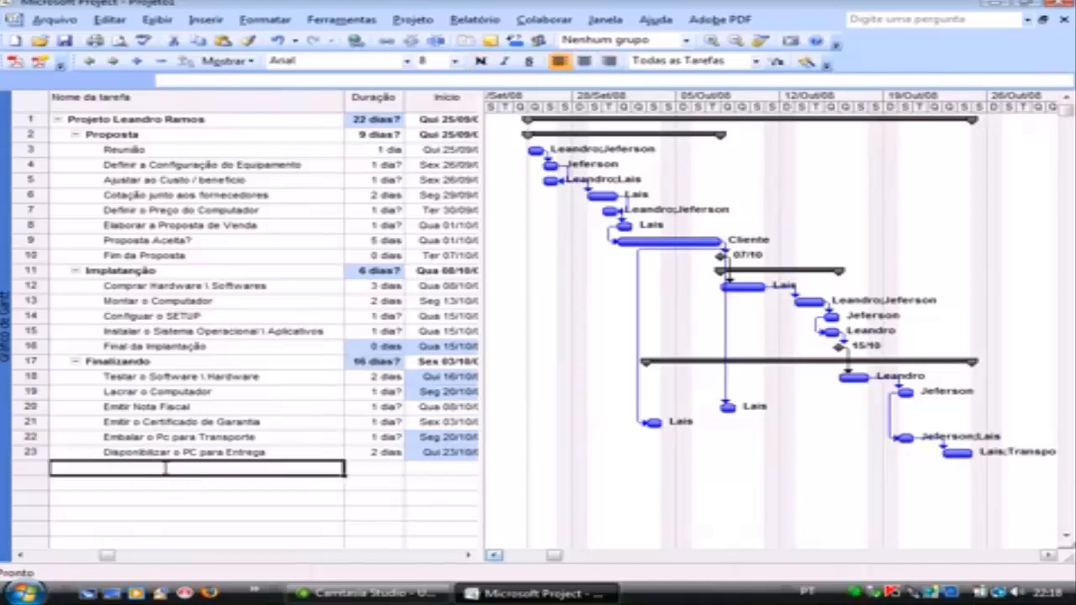
type("Final")
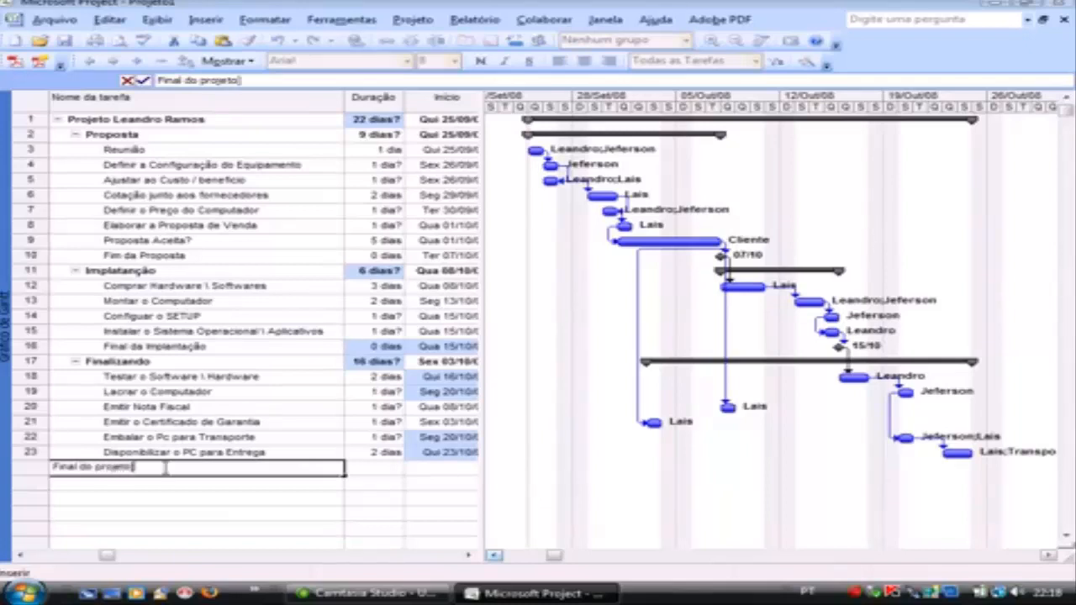
type("do projeto")
key("Return")
left_click(165, 468)
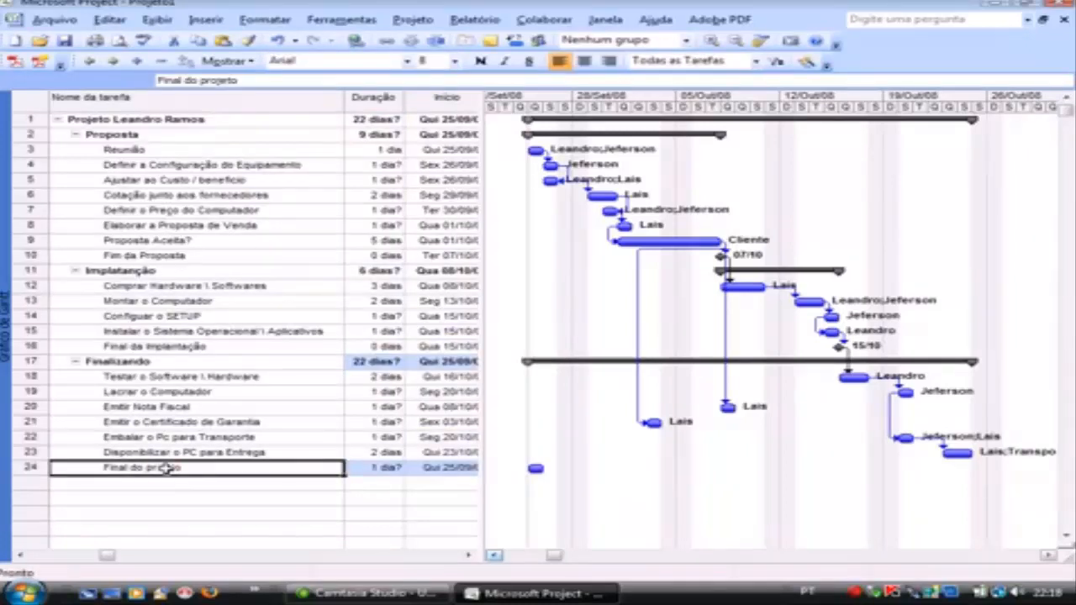
left_click(90, 60)
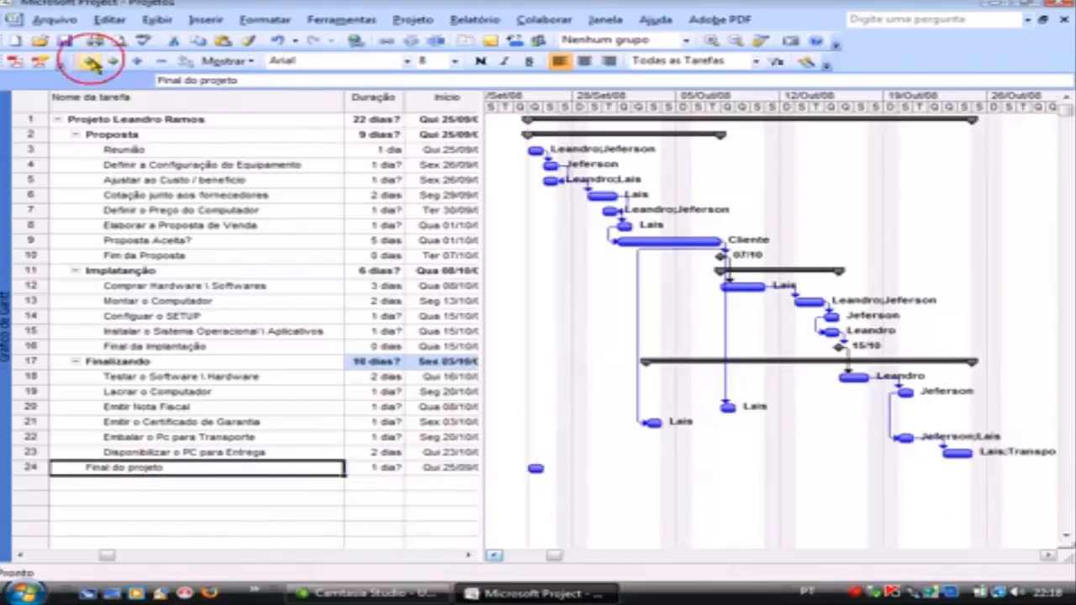
left_click(90, 61)
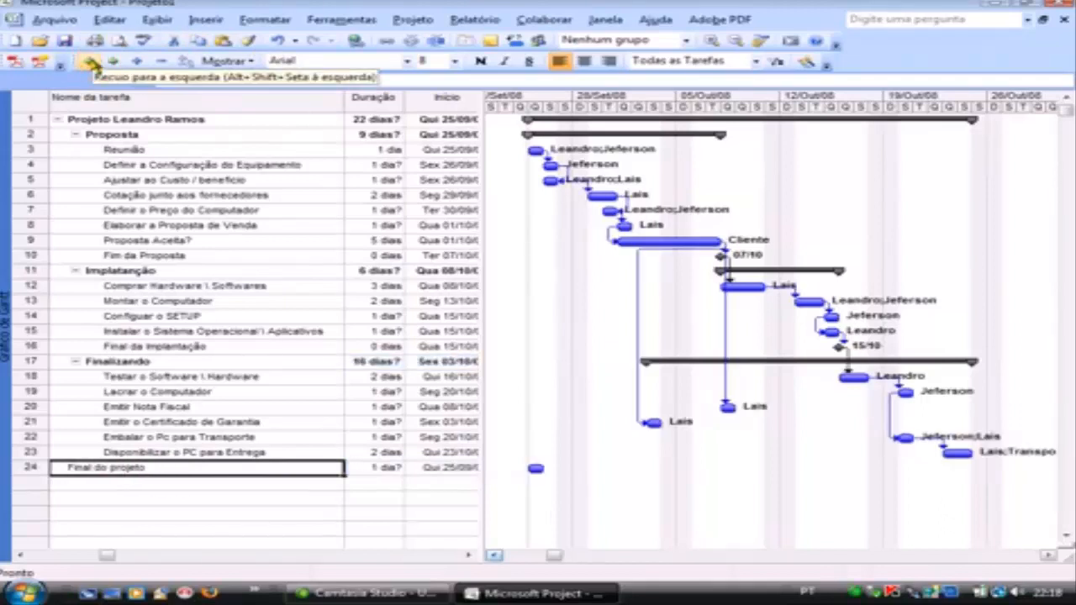
Step: Set the duration of Final do projeto to 0 days and indent the milestone one level
left_click(369, 467)
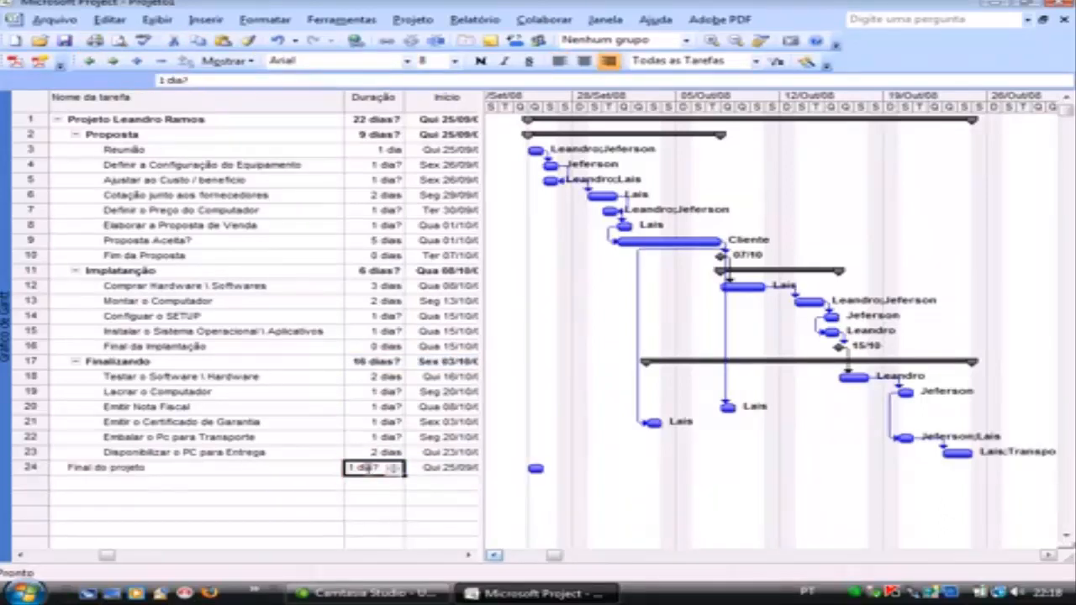
type("0")
key("Return")
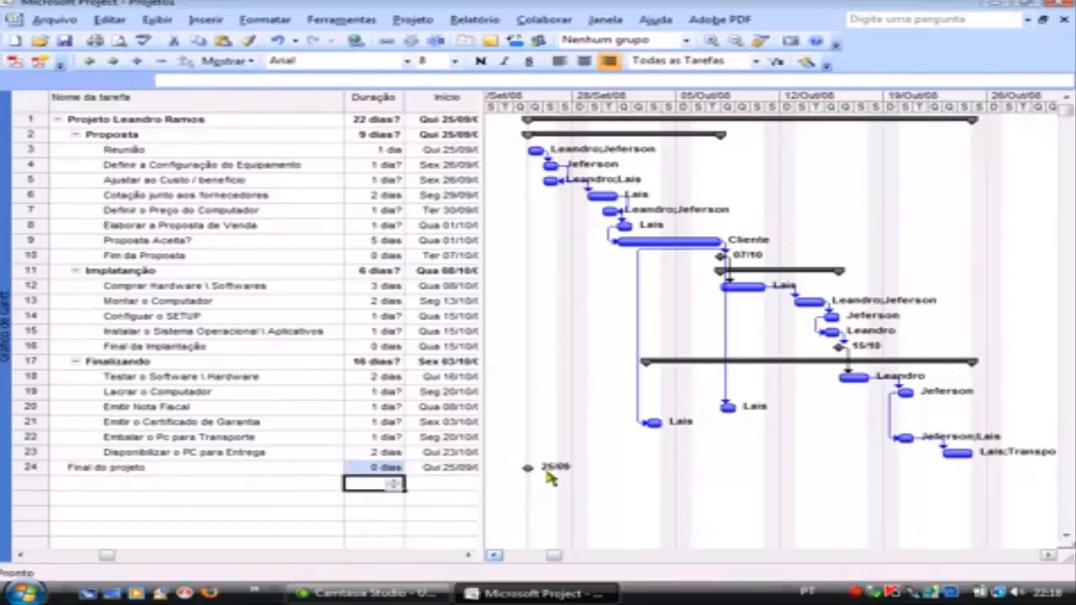
left_click(128, 467)
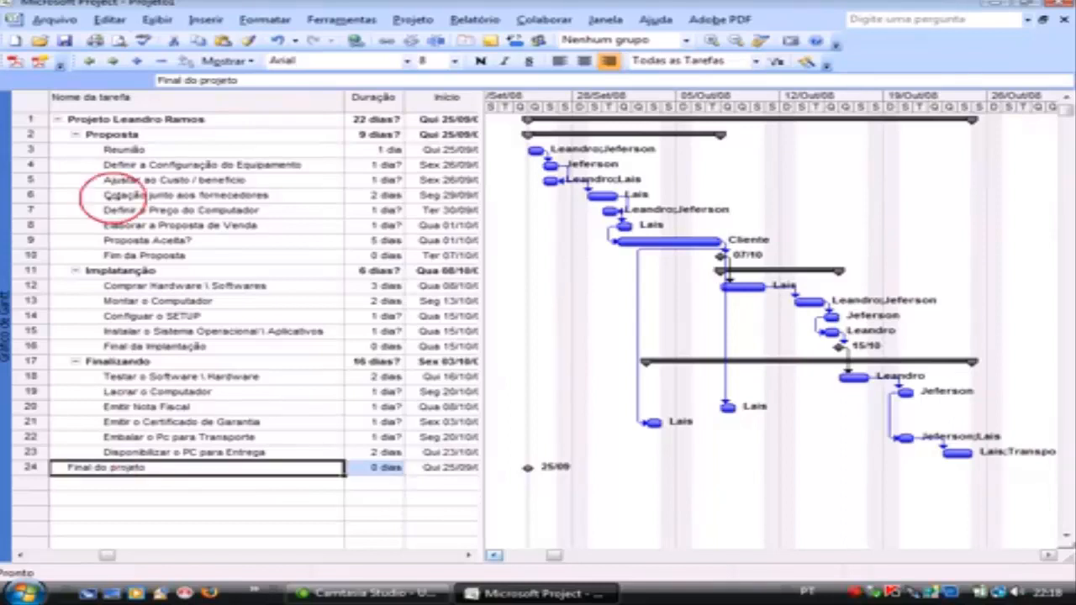
left_click(117, 63)
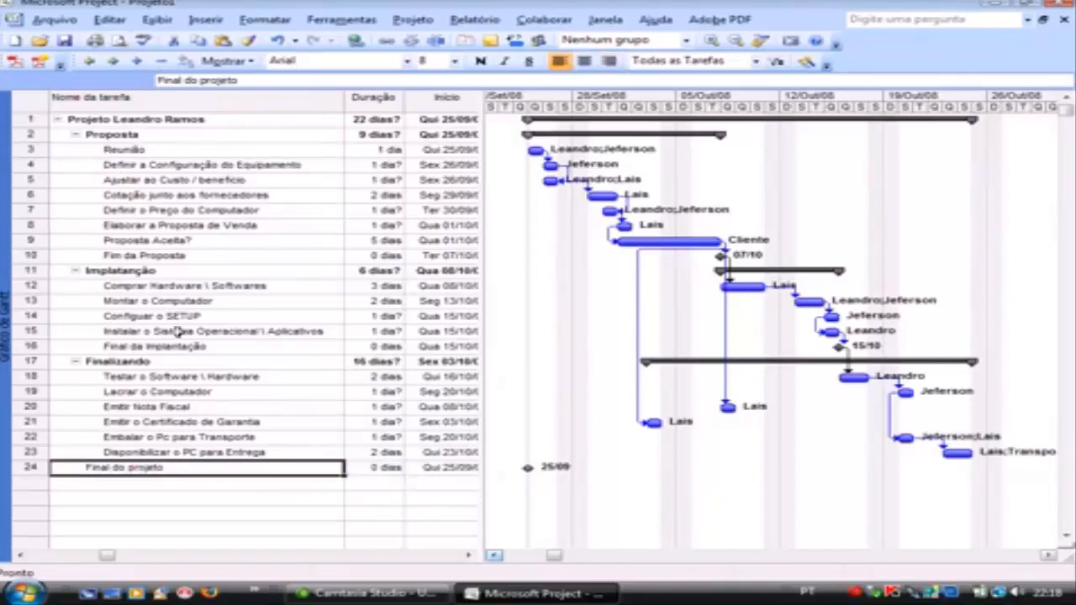
Step: Format the Gantt bar of the Proposta Aceita? task with the middle colour Roxo
left_click(567, 494)
left_click(677, 241)
double_click(666, 240)
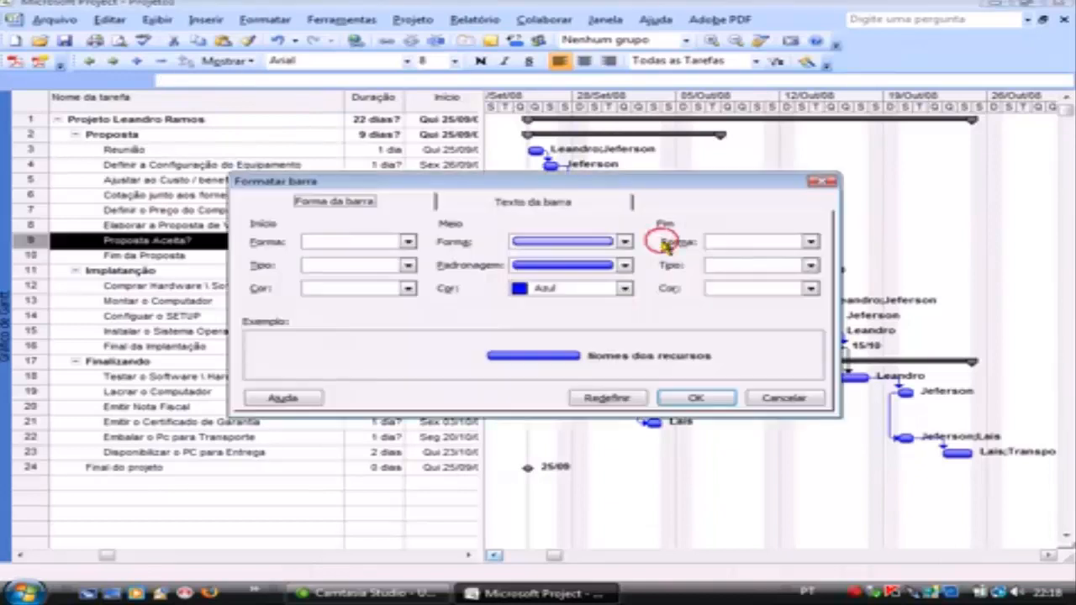
left_click(624, 242)
left_click(625, 243)
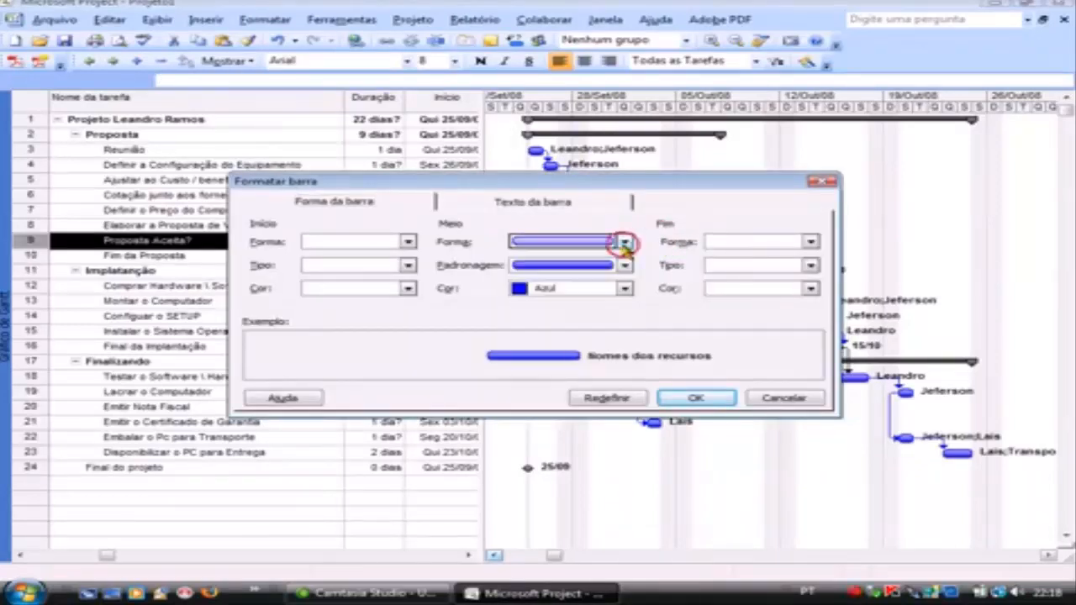
left_click(623, 264)
left_click(623, 289)
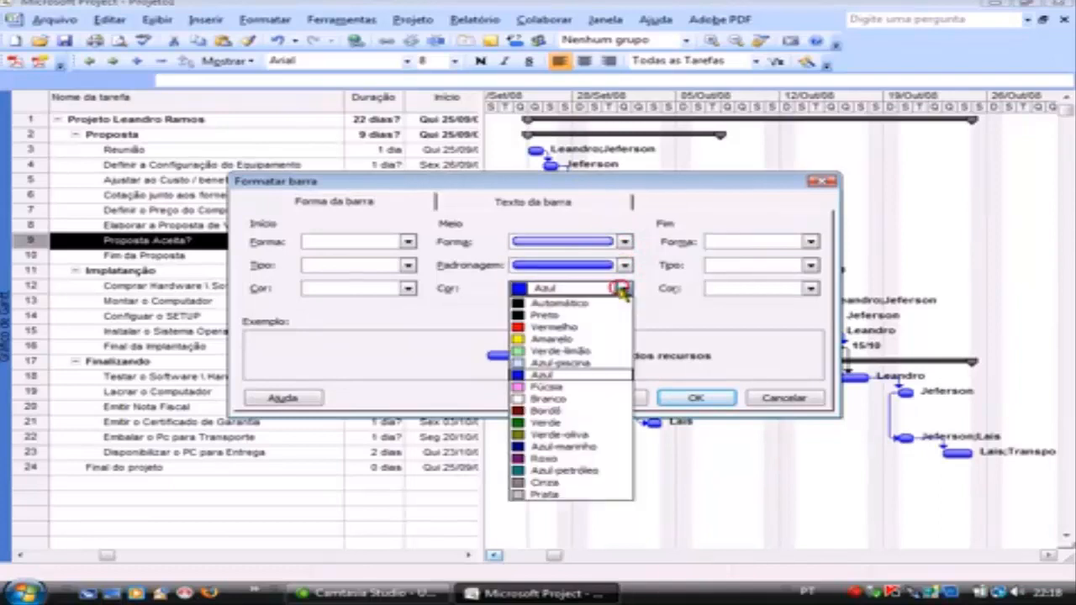
left_click(571, 328)
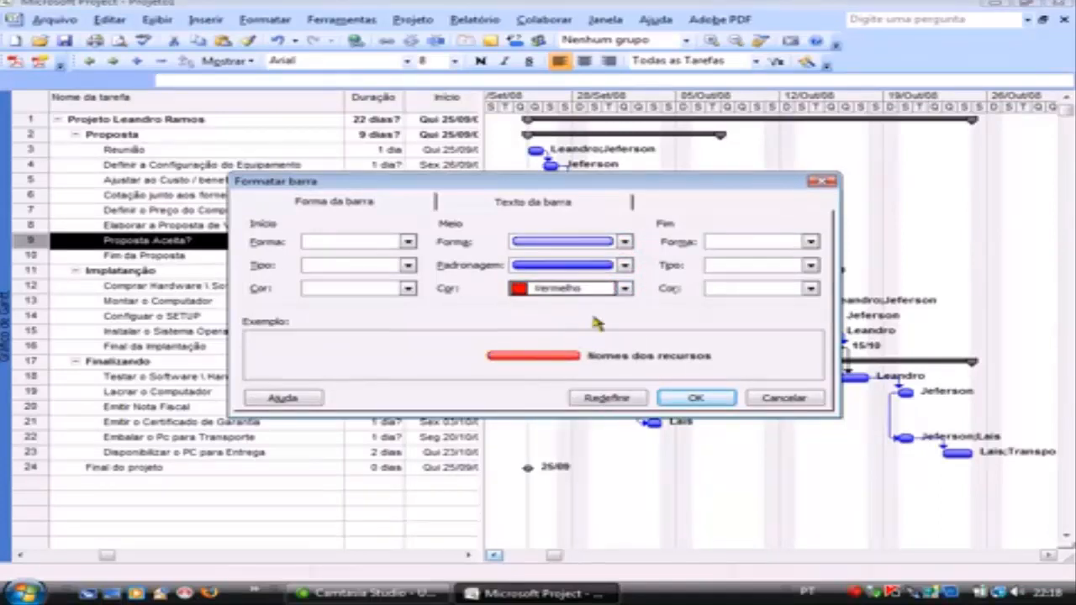
left_click(624, 288)
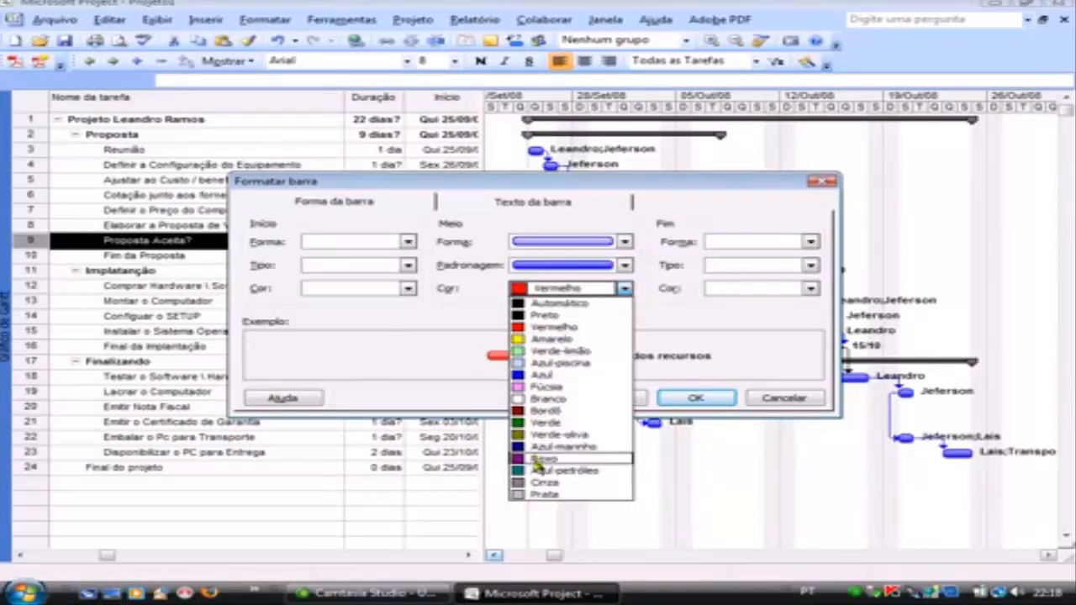
left_click(537, 461)
left_click(693, 398)
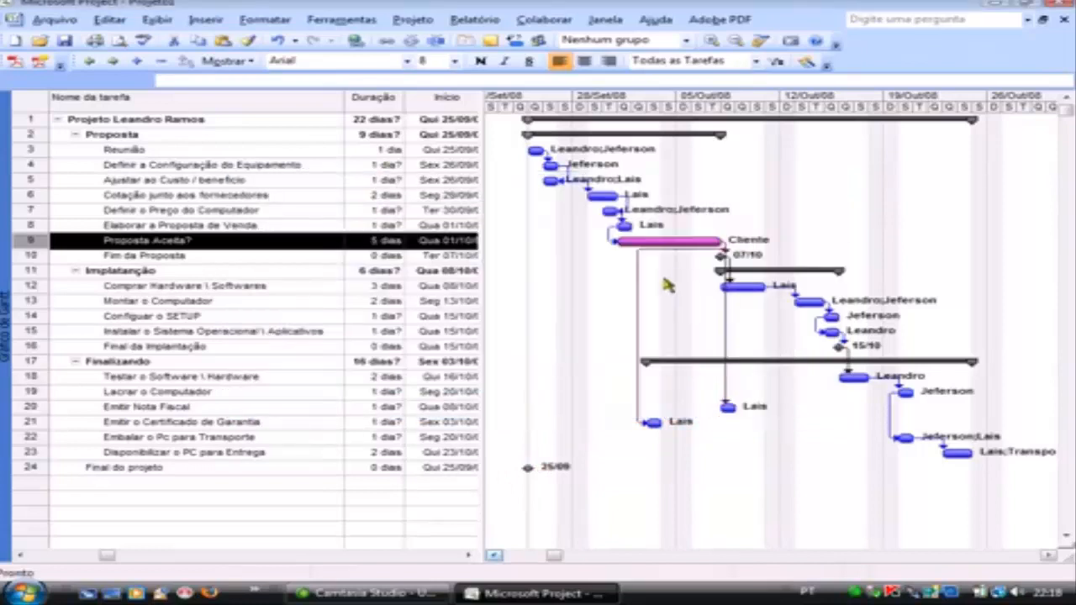
Step: Format the Gantt bar of the Montar o Computador task with the middle colour Verde
left_click(176, 286)
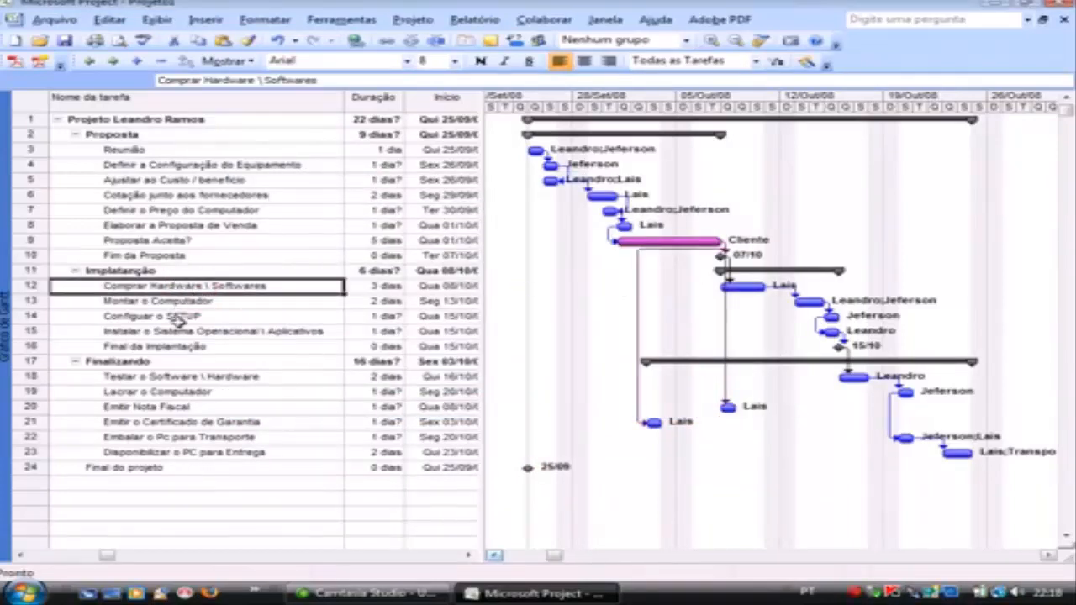
left_click(178, 303)
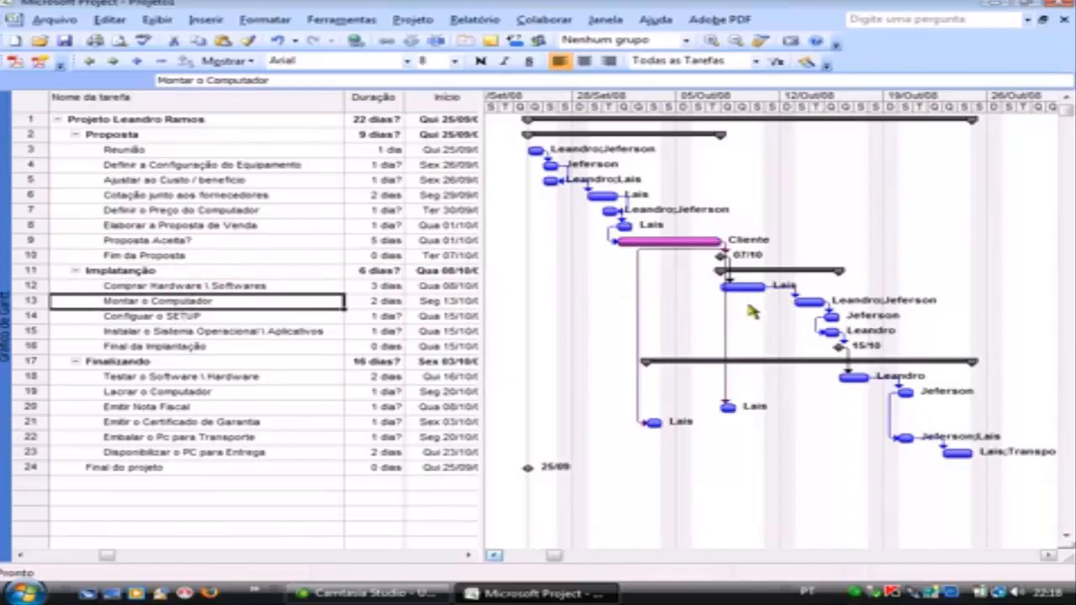
left_click(802, 301)
double_click(797, 303)
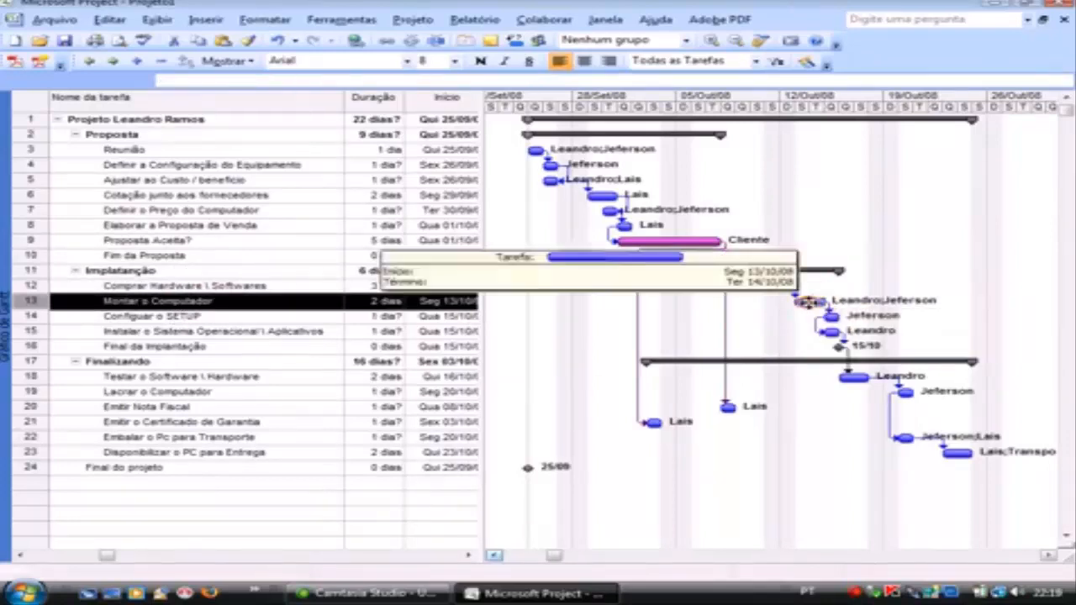
left_click(586, 289)
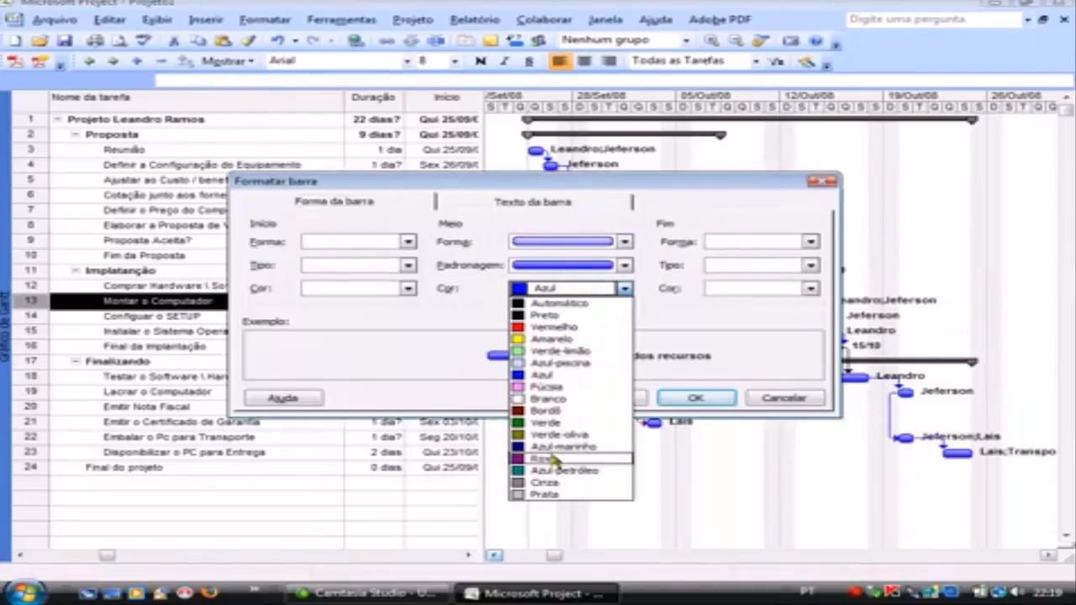
left_click(547, 424)
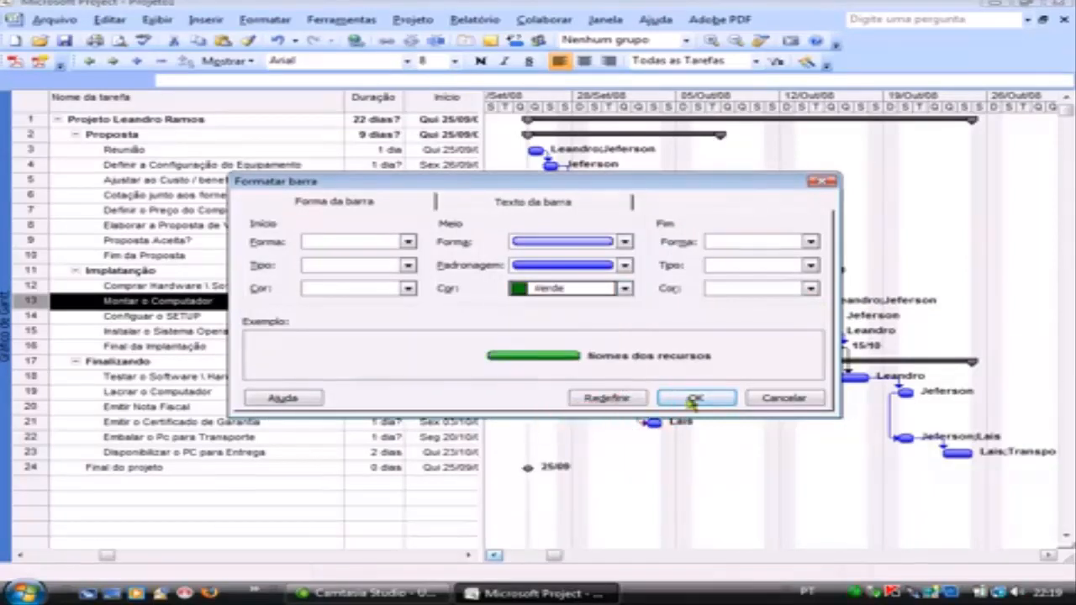
left_click(695, 398)
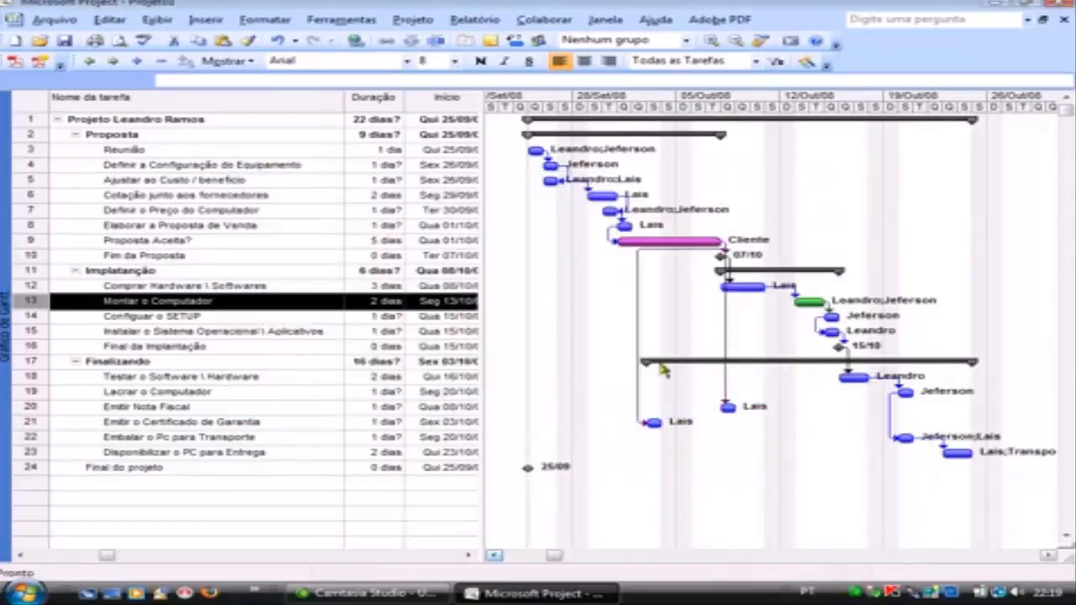
Step: Format the Gantt bar of the Instalar o Sistema Operacional \ Aplicativos task with the middle colour Amarelo and a solid pattern
left_click(216, 332)
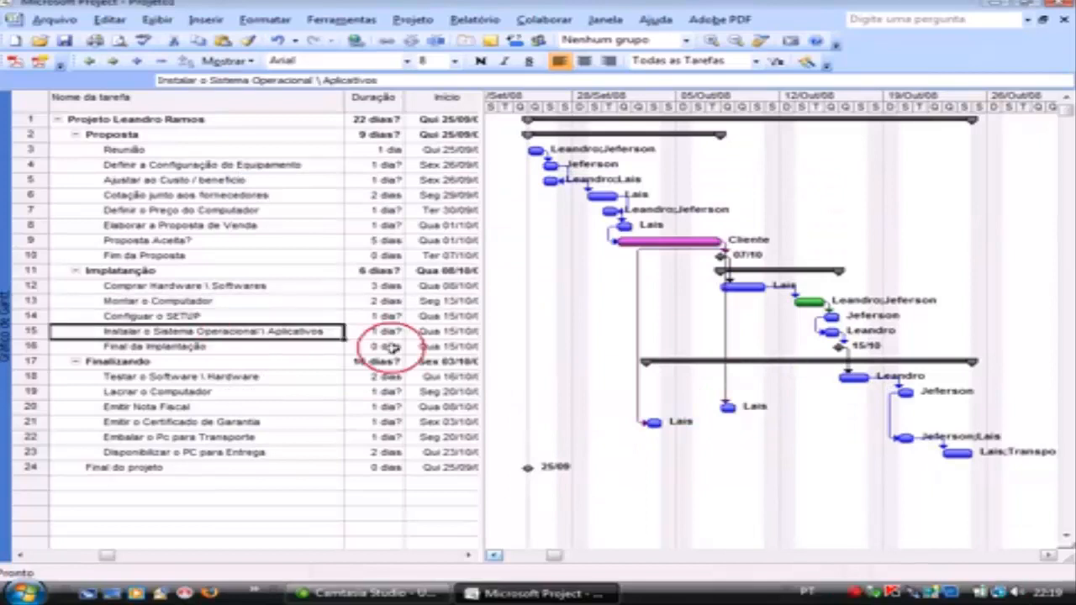
left_click(831, 331)
double_click(831, 332)
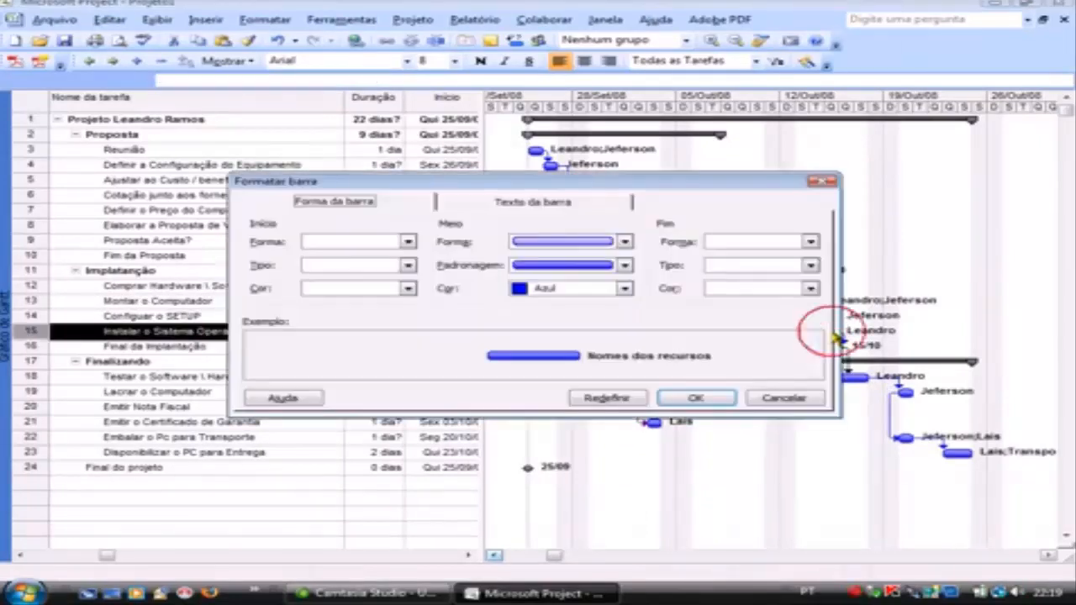
left_click(624, 288)
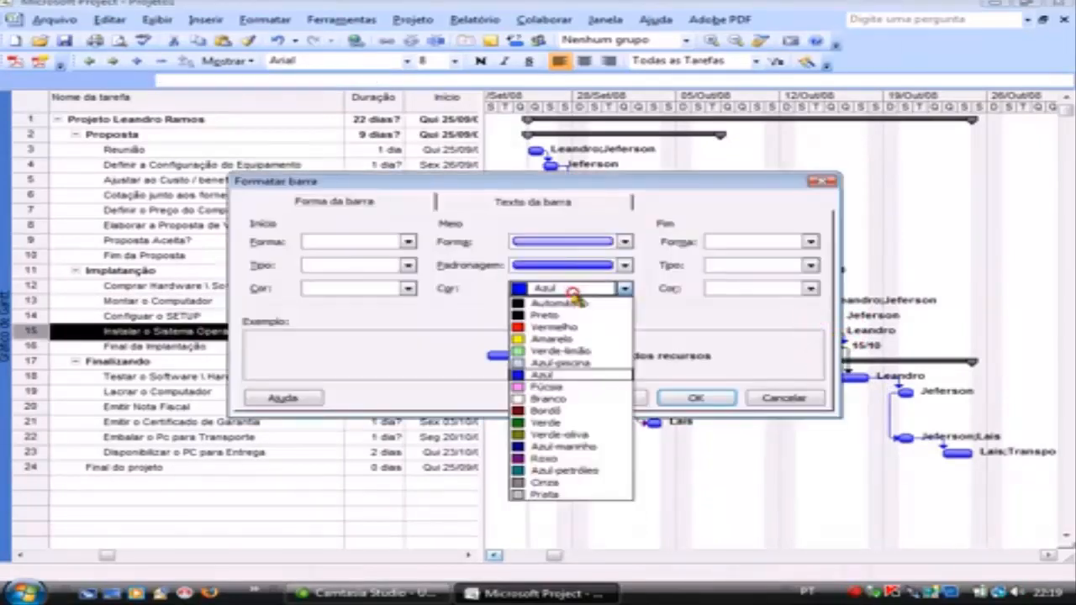
left_click(538, 339)
left_click(622, 266)
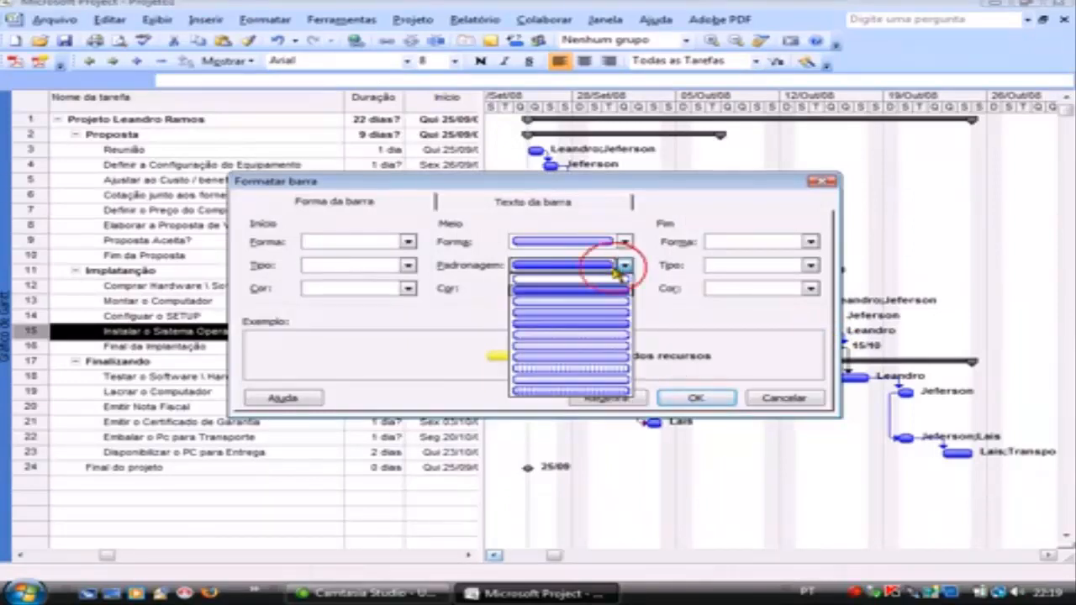
left_click(581, 358)
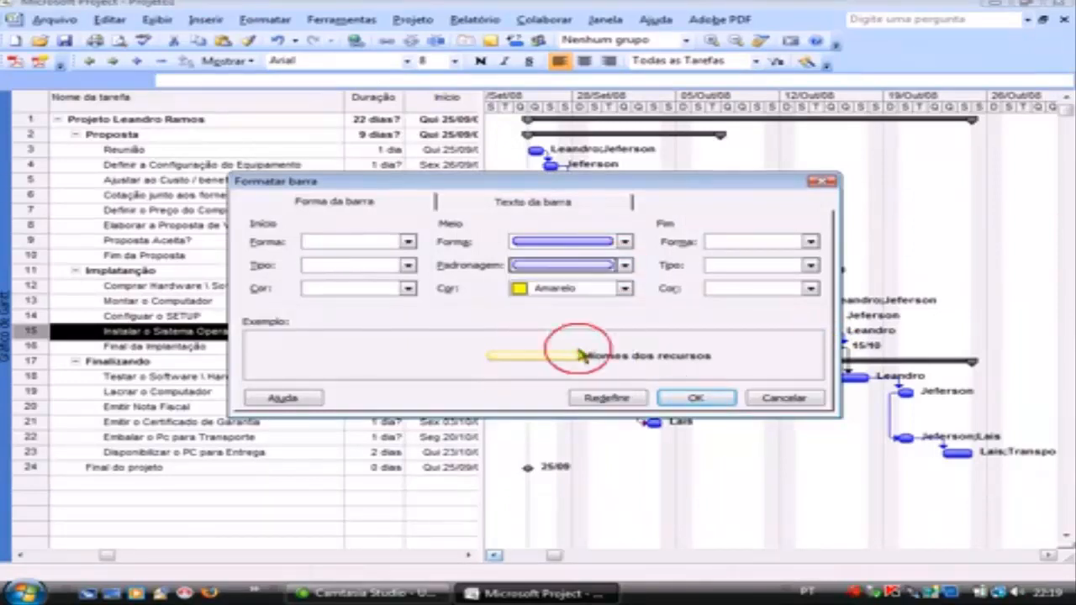
left_click(602, 265)
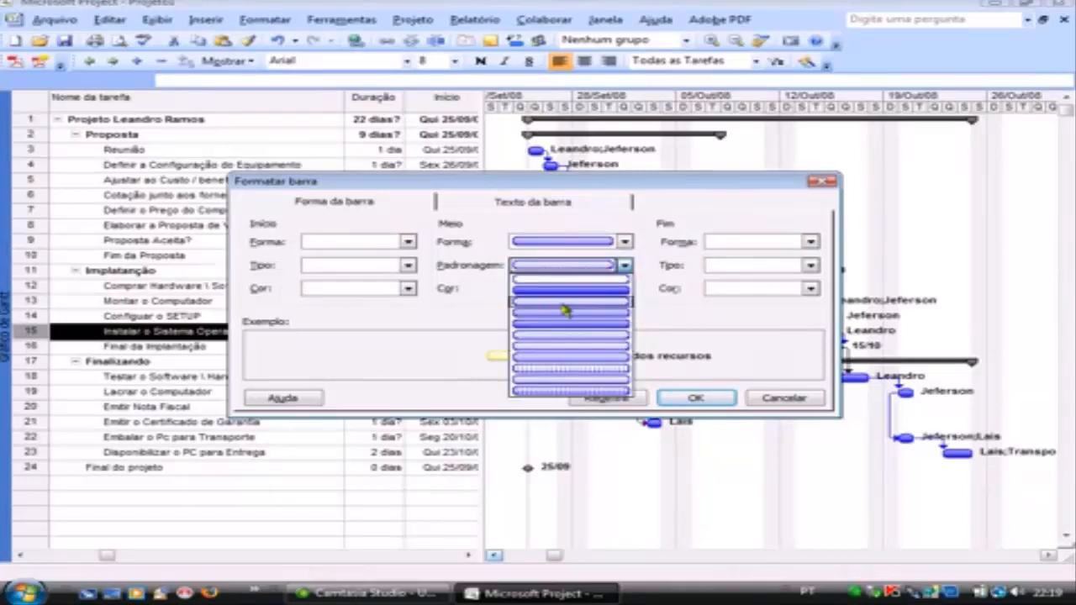
left_click(584, 277)
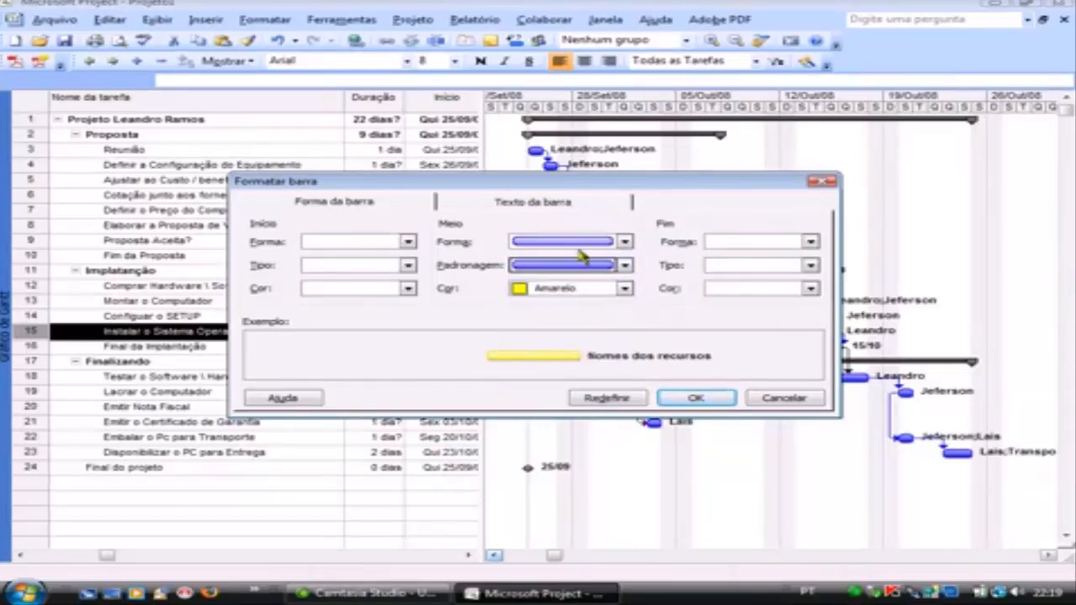
left_click(580, 244)
left_click(580, 245)
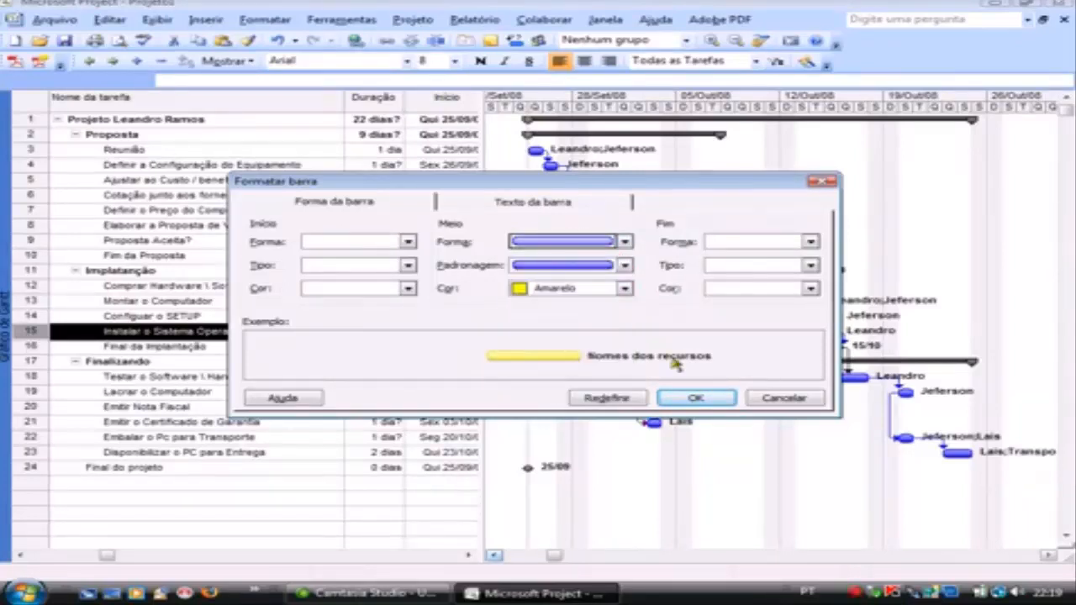
left_click(697, 400)
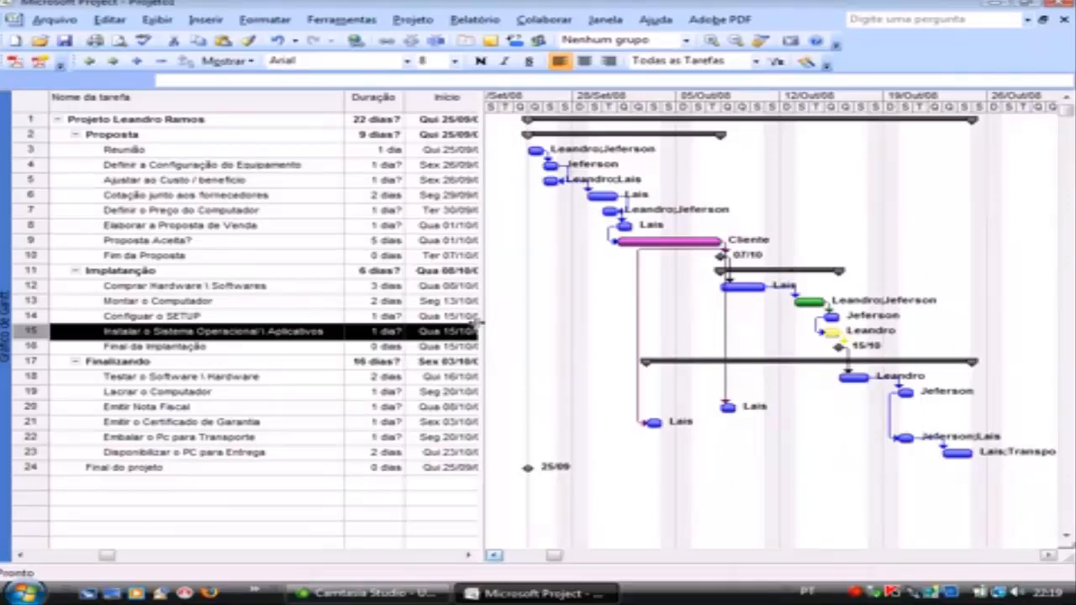
Step: Widen the task table to show the Predecessoras column, and review the schedule through October 2008 in the Calendário view
left_click_drag(483, 324, 699, 301)
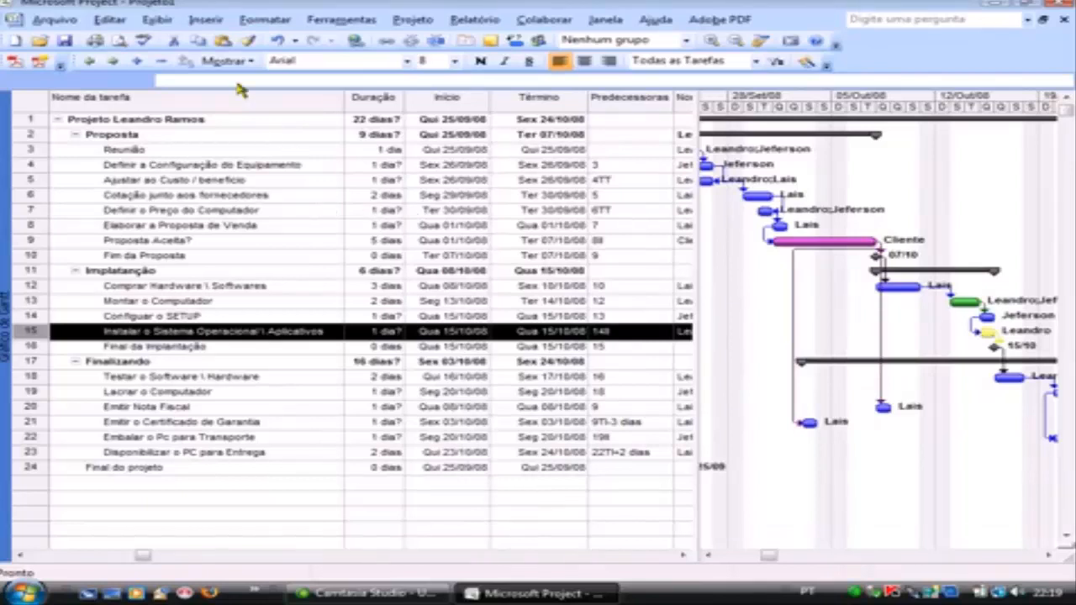
left_click(158, 21)
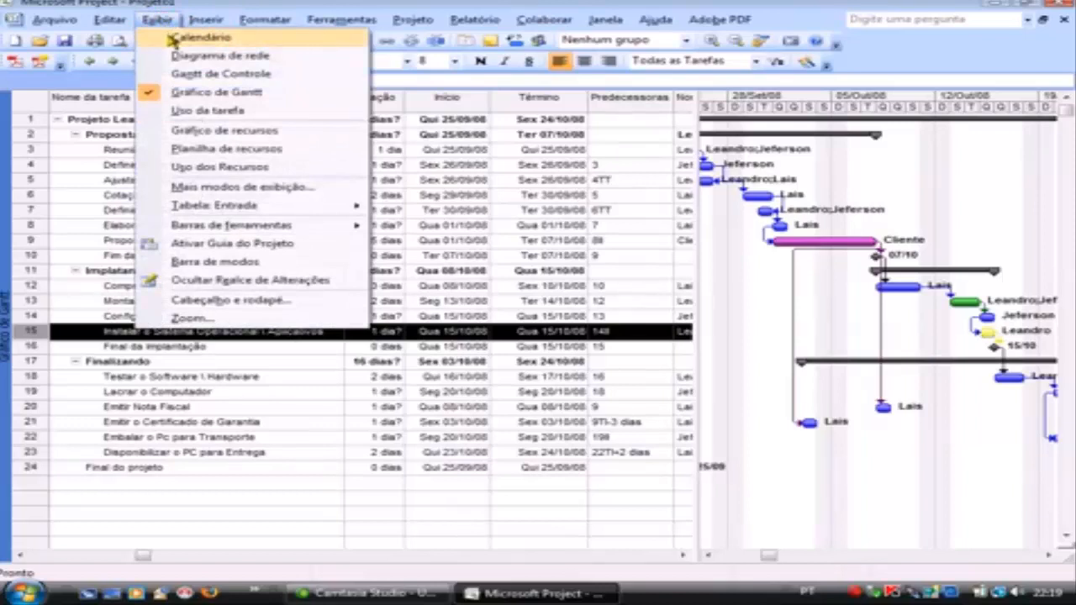
left_click(172, 39)
left_click(345, 195)
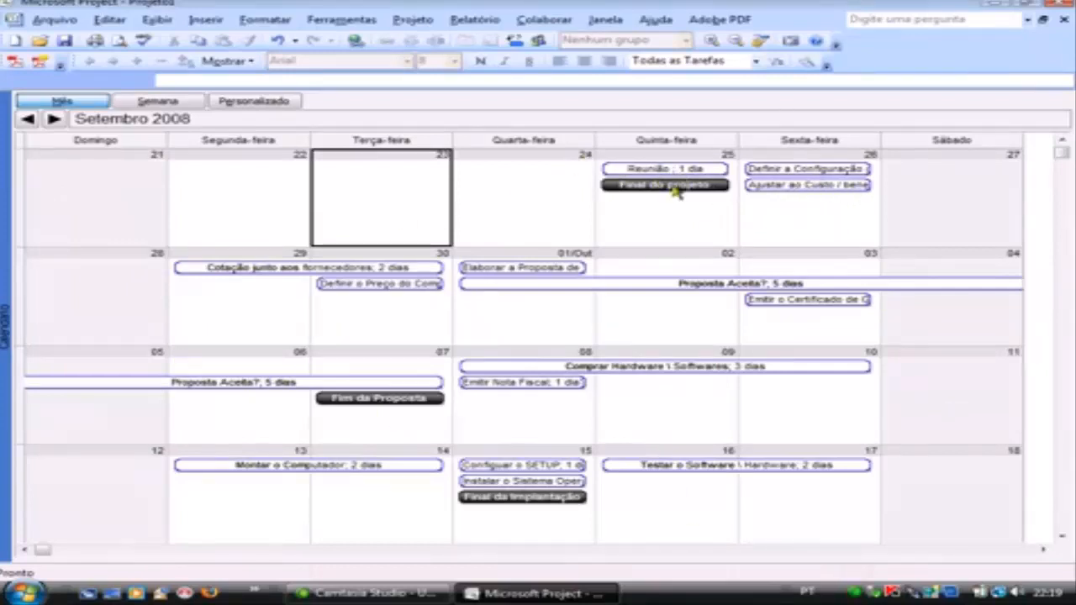
left_click(370, 426)
left_click(510, 514)
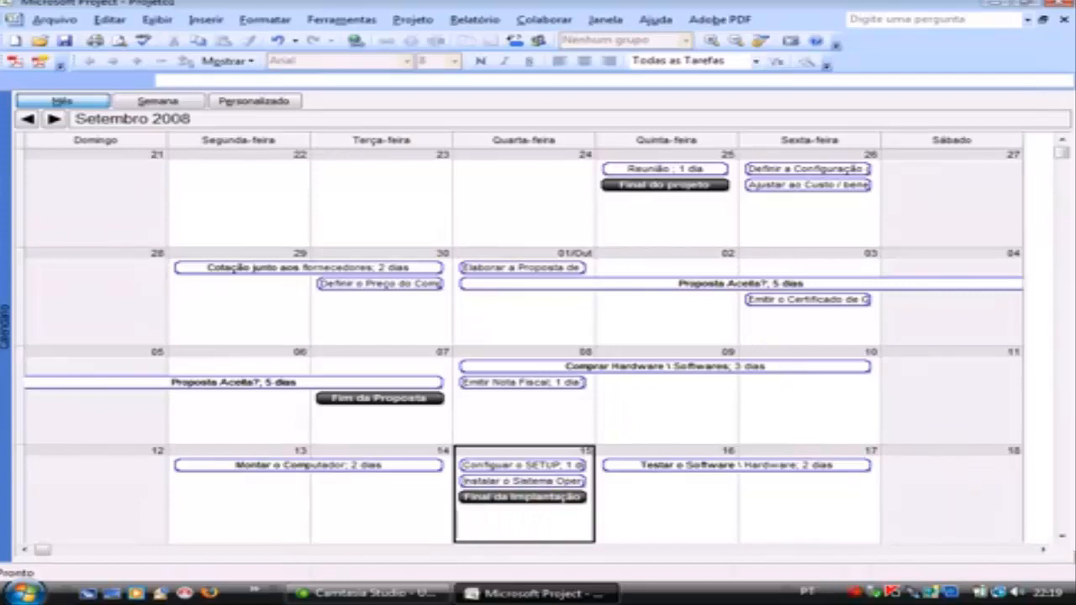
left_click(1062, 536)
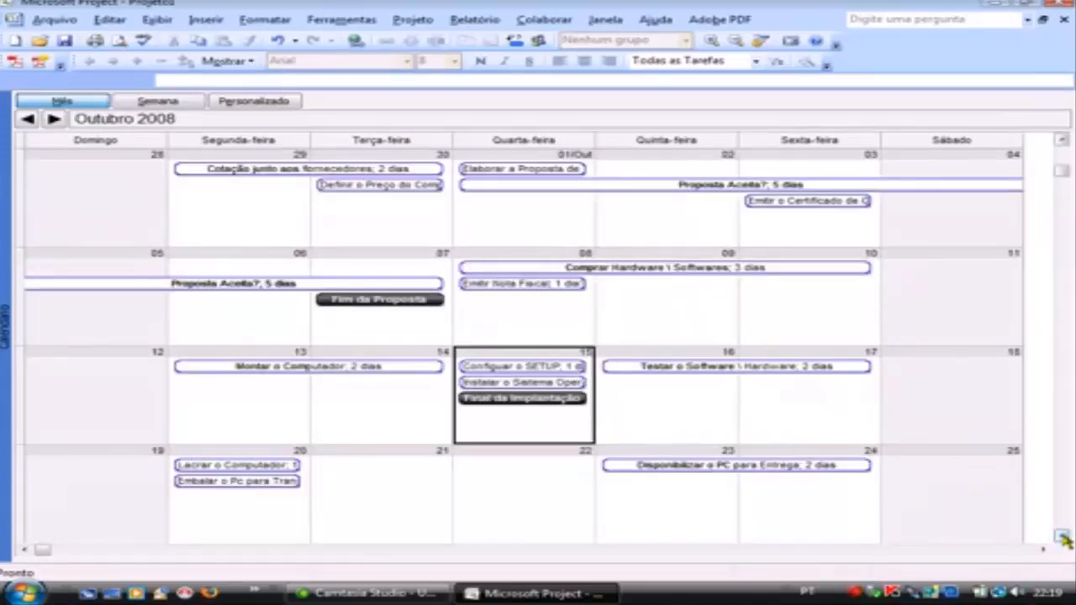
left_click(1060, 537)
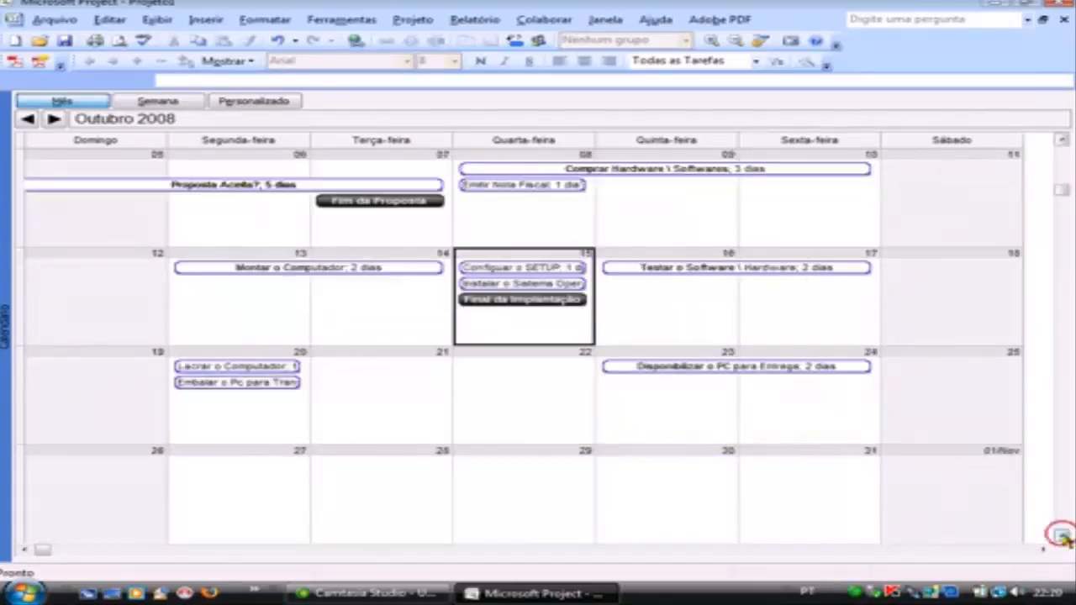
Step: Return to the Gantt chart, and open the Diagrama de rede view to examine the Proposta, Implatanção and Finalizando boxes
left_click(157, 20)
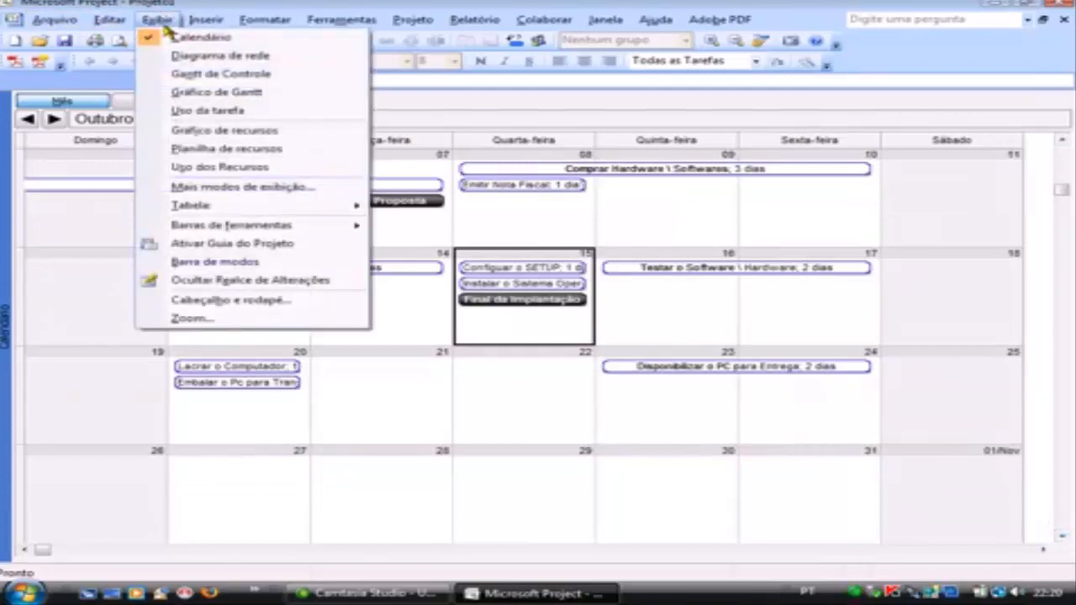
left_click(202, 92)
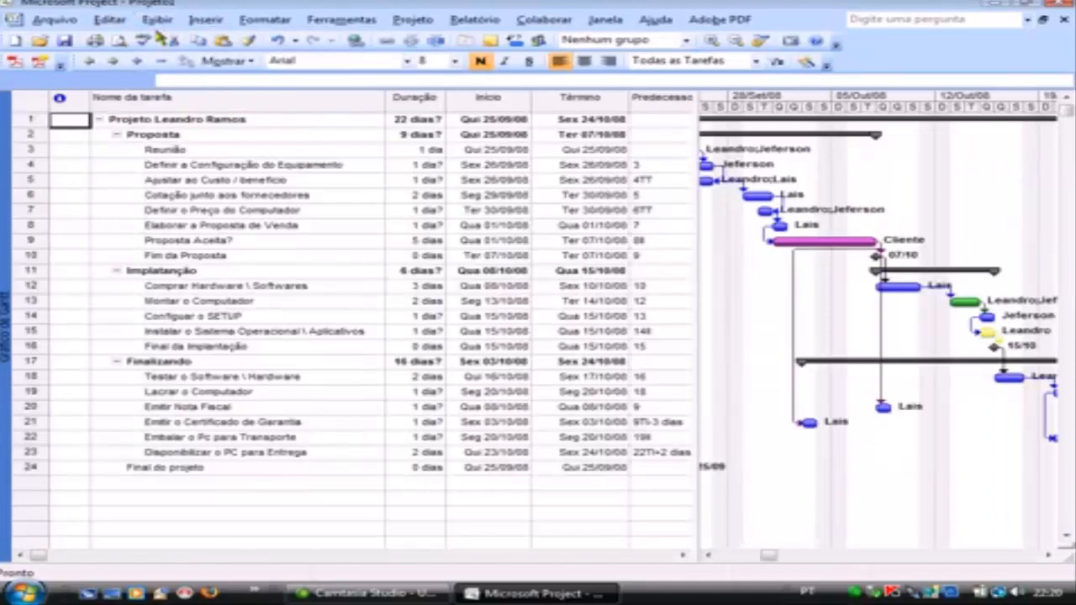
left_click(156, 20)
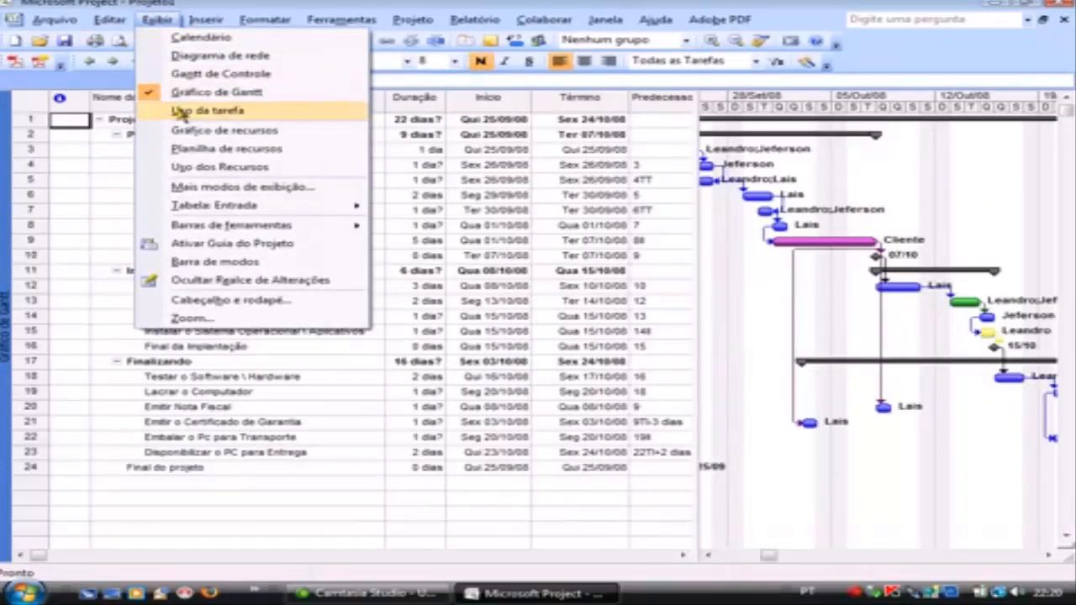
left_click(221, 56)
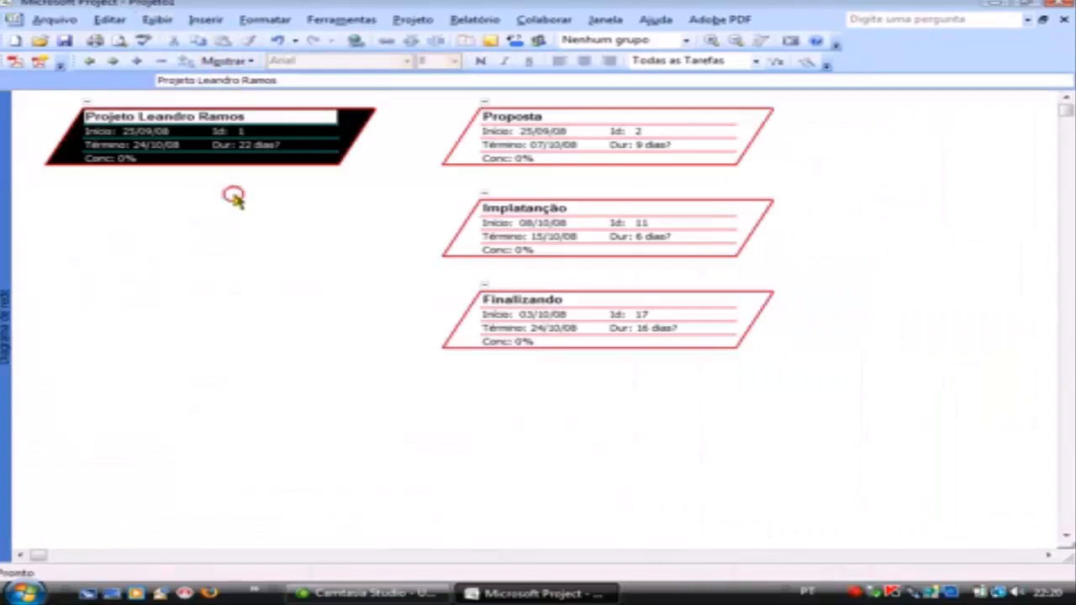
left_click(498, 135)
left_click(664, 239)
left_click(662, 312)
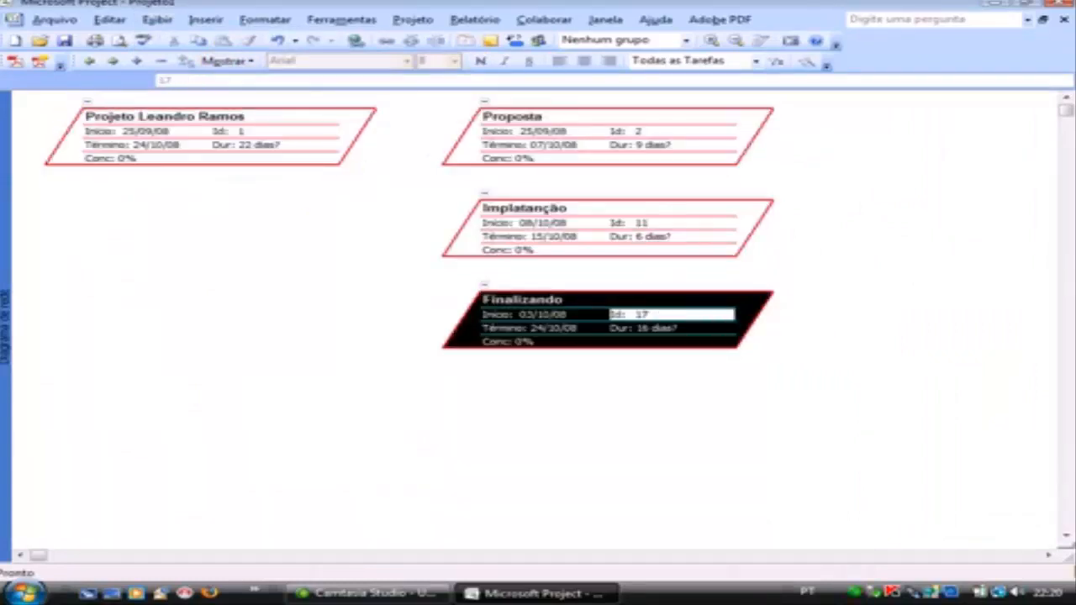
Step: Look through the network diagram down to the Final do projeto milestone and across to the Reunião task box
left_click(1066, 535)
left_click(1065, 535)
left_click(1065, 536)
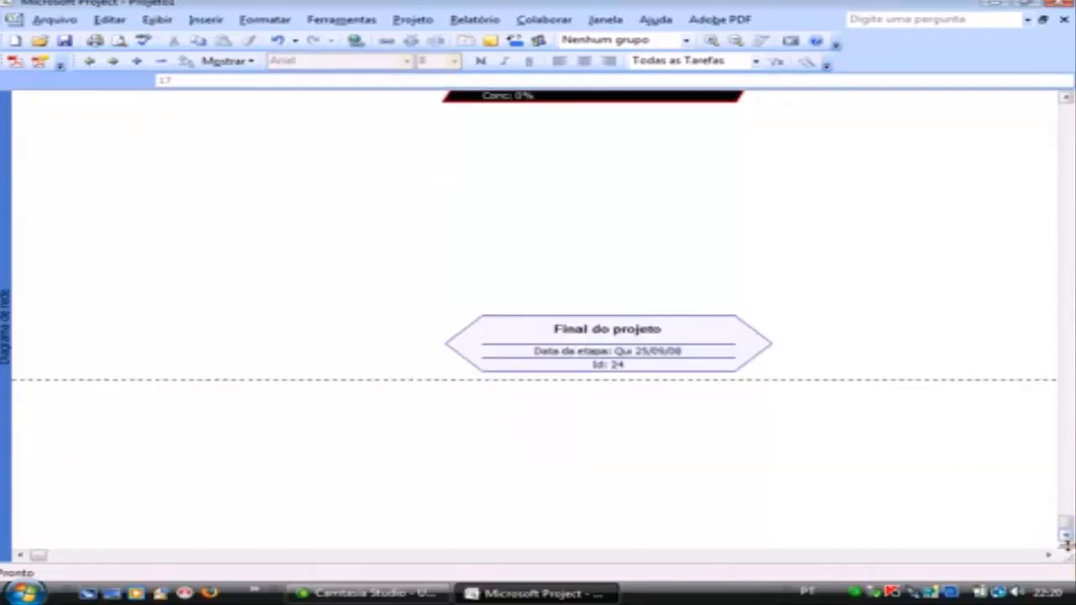
left_click(1049, 555)
left_click(1050, 555)
left_click(1049, 554)
left_click(1050, 555)
left_click_drag(1064, 527, 1059, 427)
left_click(1066, 206)
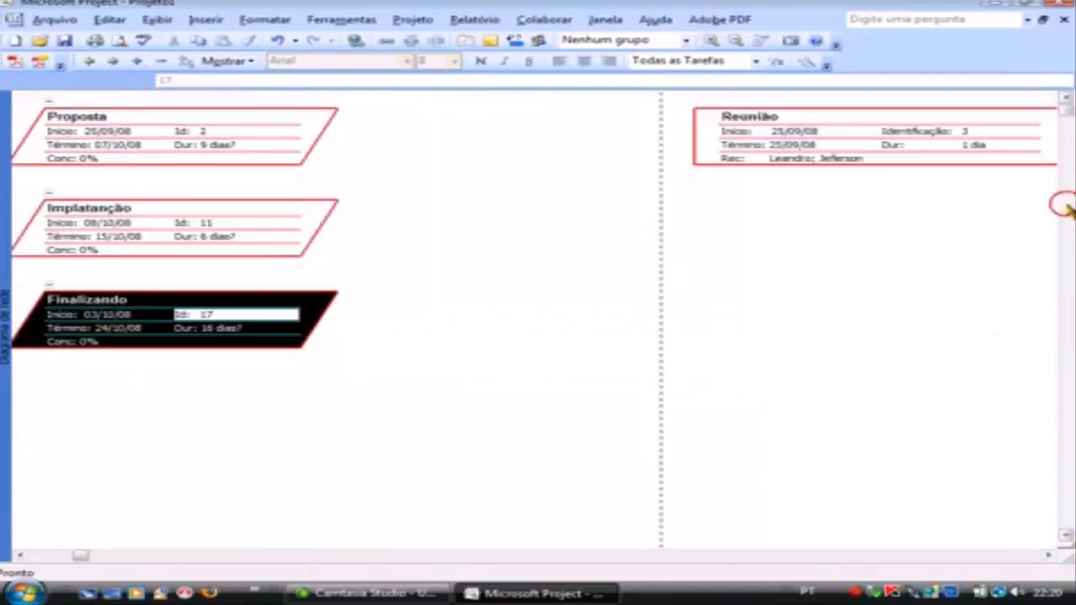
left_click(1066, 200)
left_click(1065, 188)
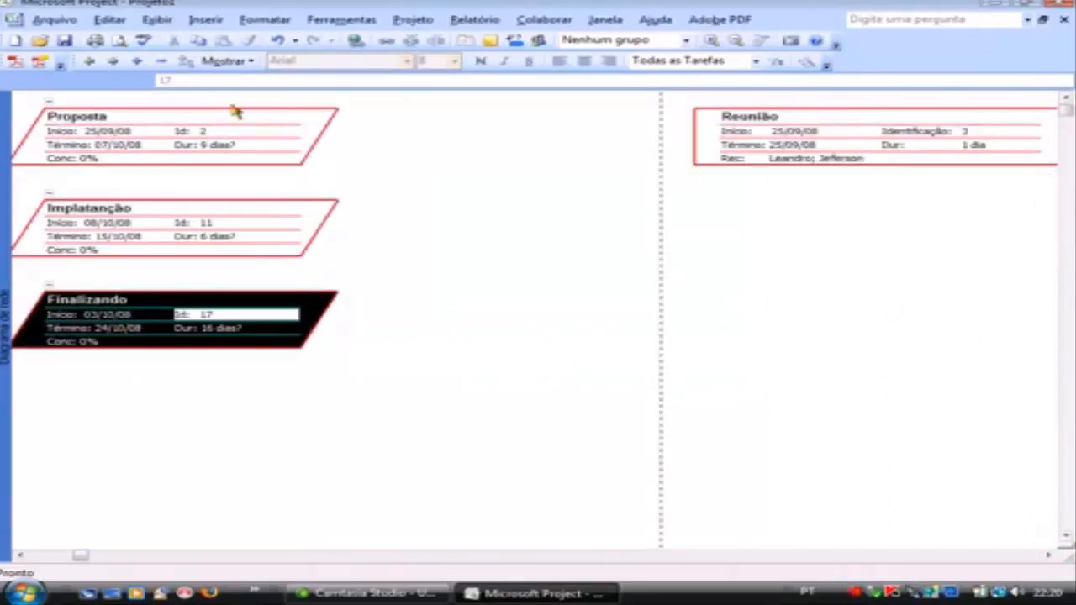
Step: Page through the network diagram's print preview up to page 17 and close the preview
left_click(118, 41)
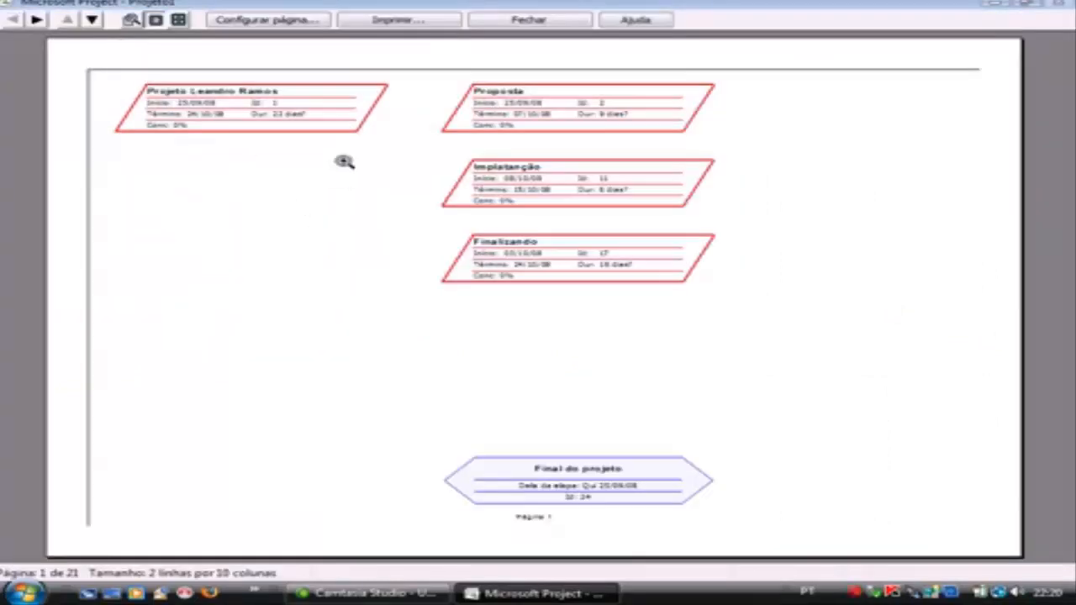
left_click(38, 20)
left_click(38, 19)
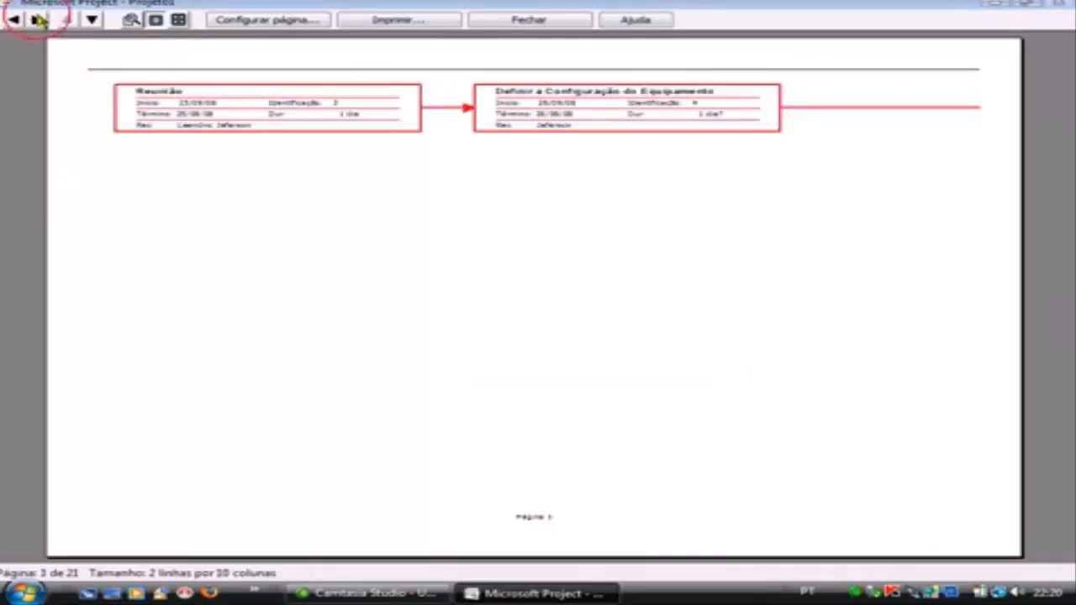
left_click(37, 20)
left_click(38, 19)
left_click(38, 19)
left_click(38, 20)
left_click(38, 19)
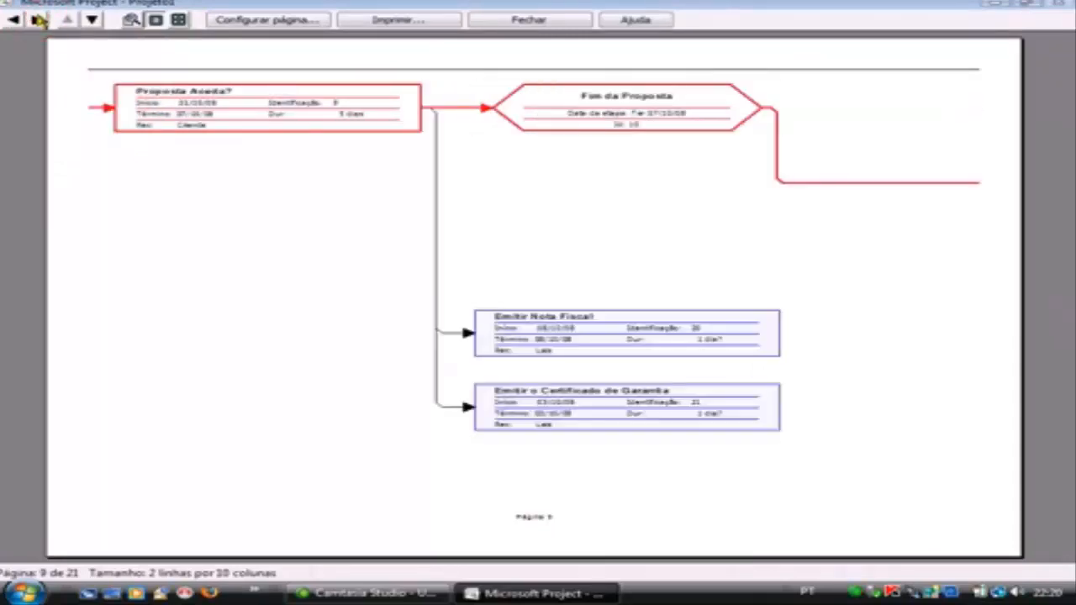
left_click(37, 19)
left_click(38, 19)
left_click(37, 19)
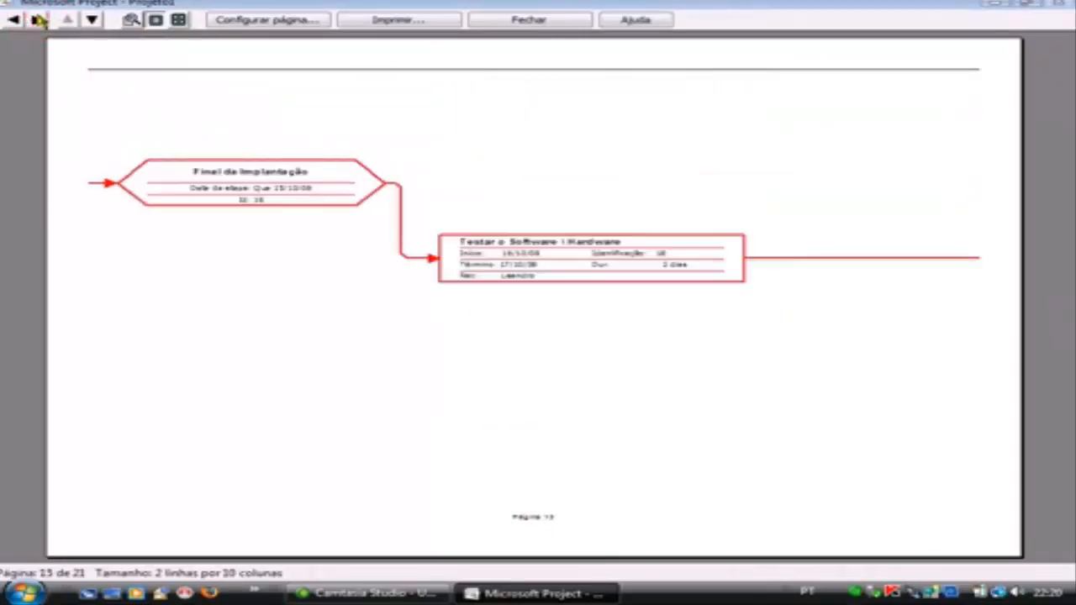
left_click(38, 20)
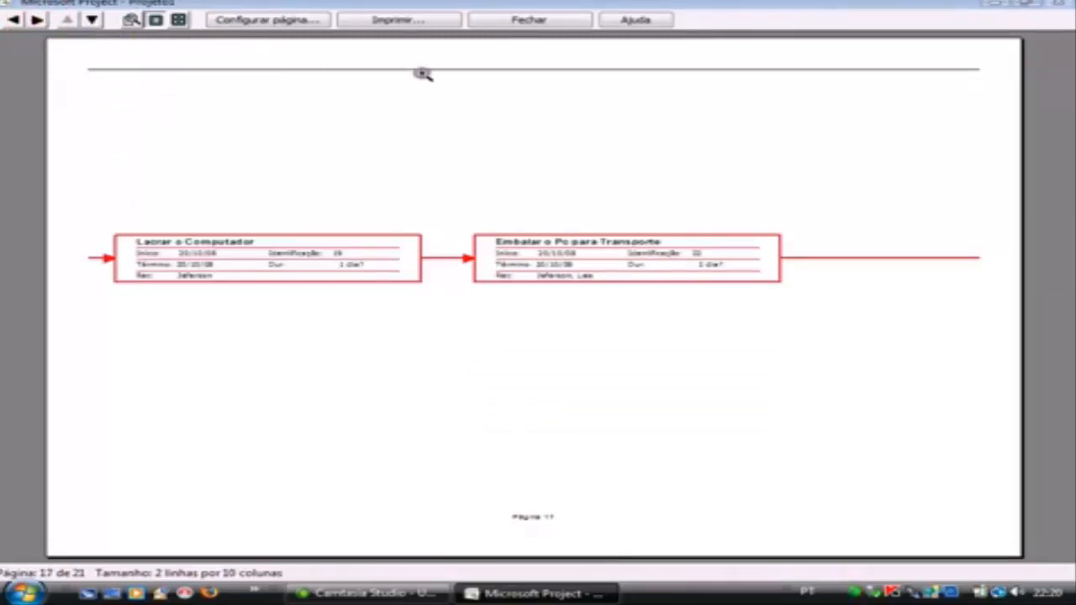
left_click(506, 24)
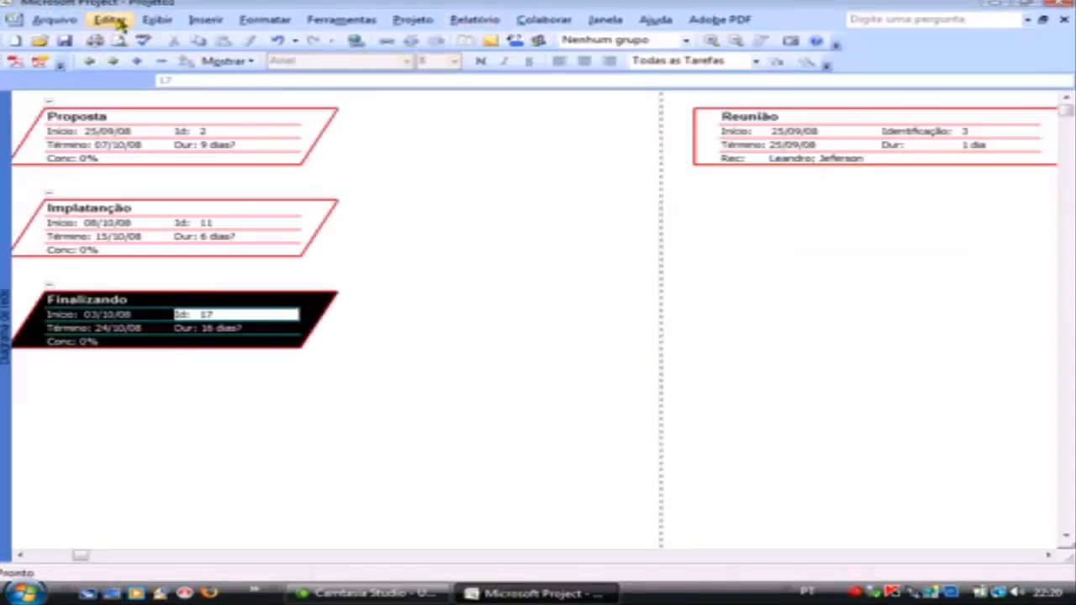
Step: Switch back to the Calendário view and examine its Setembro 2008 and Outubro 2008 pages in the print preview
left_click(157, 20)
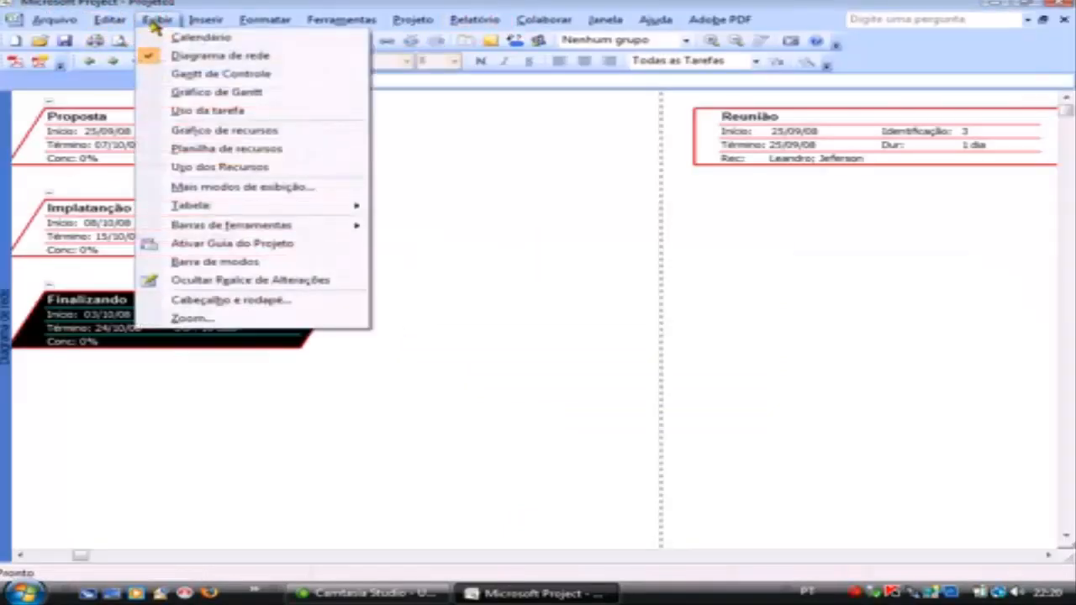
left_click(227, 93)
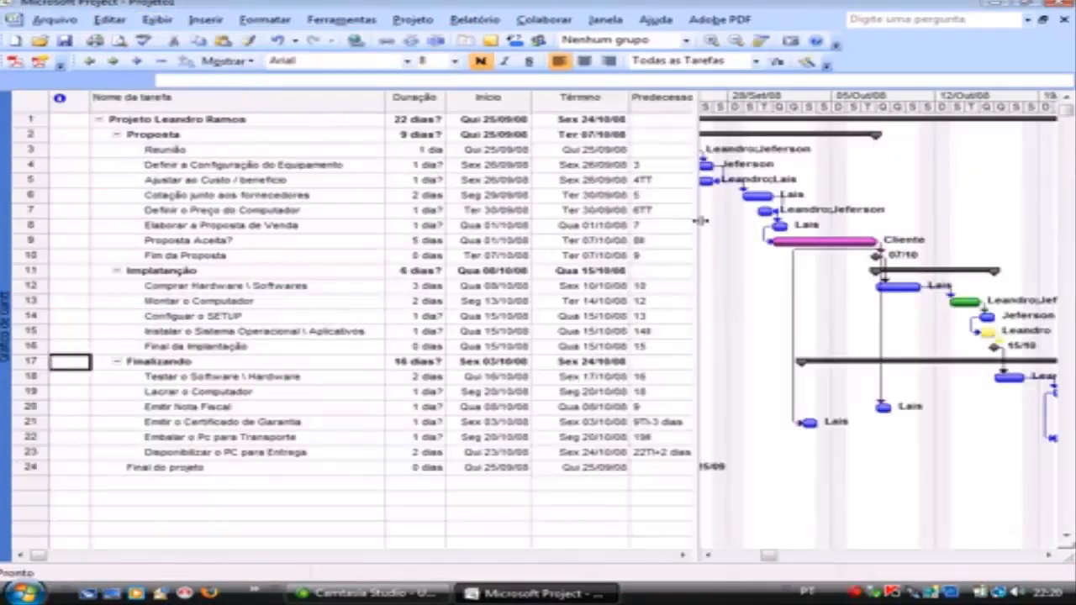
left_click(156, 20)
left_click(172, 36)
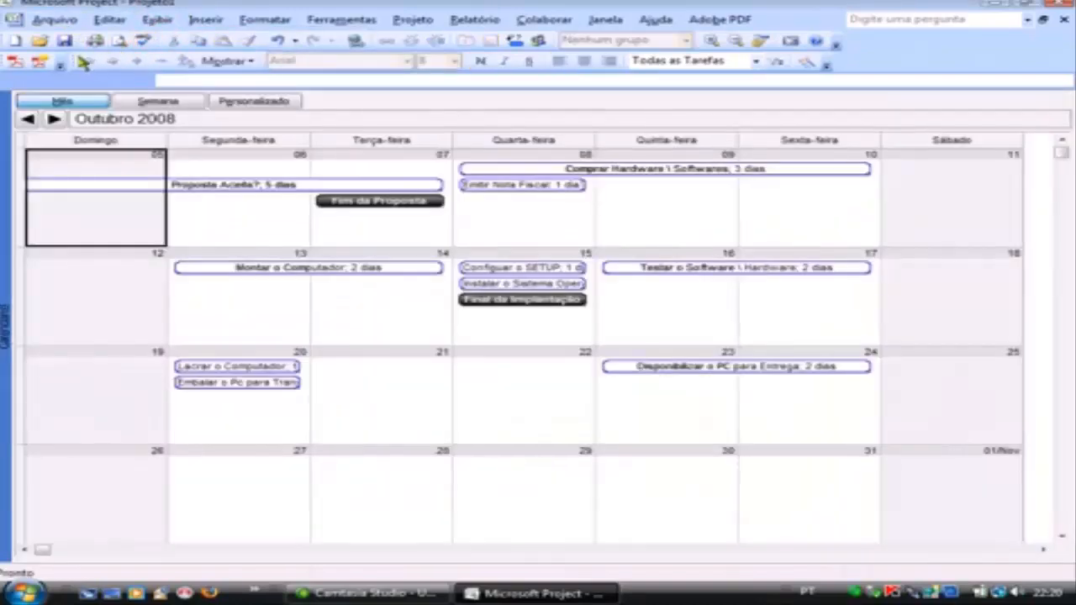
left_click(119, 42)
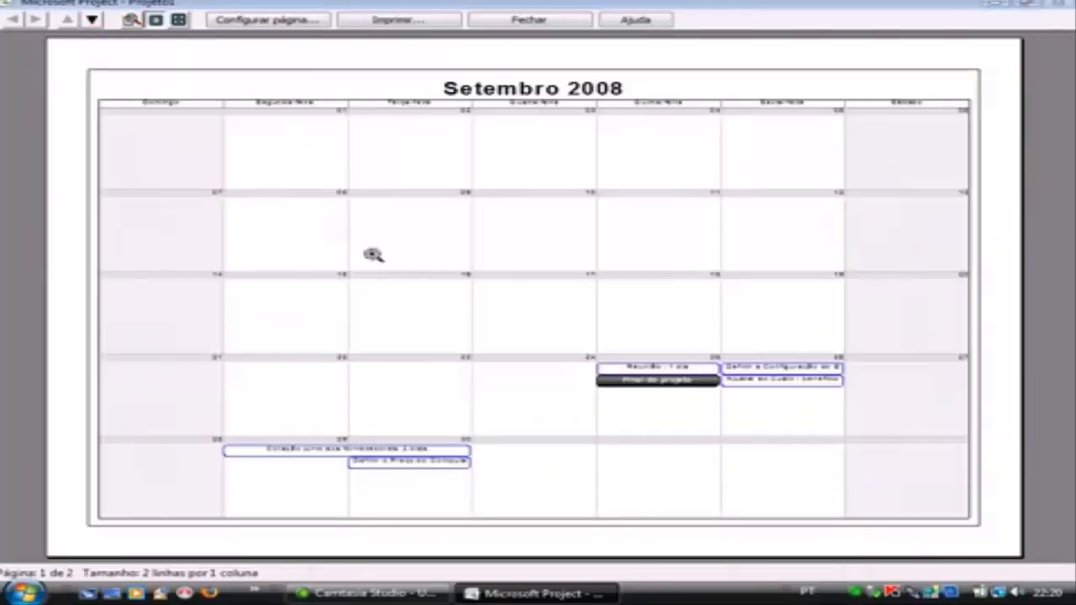
left_click(91, 20)
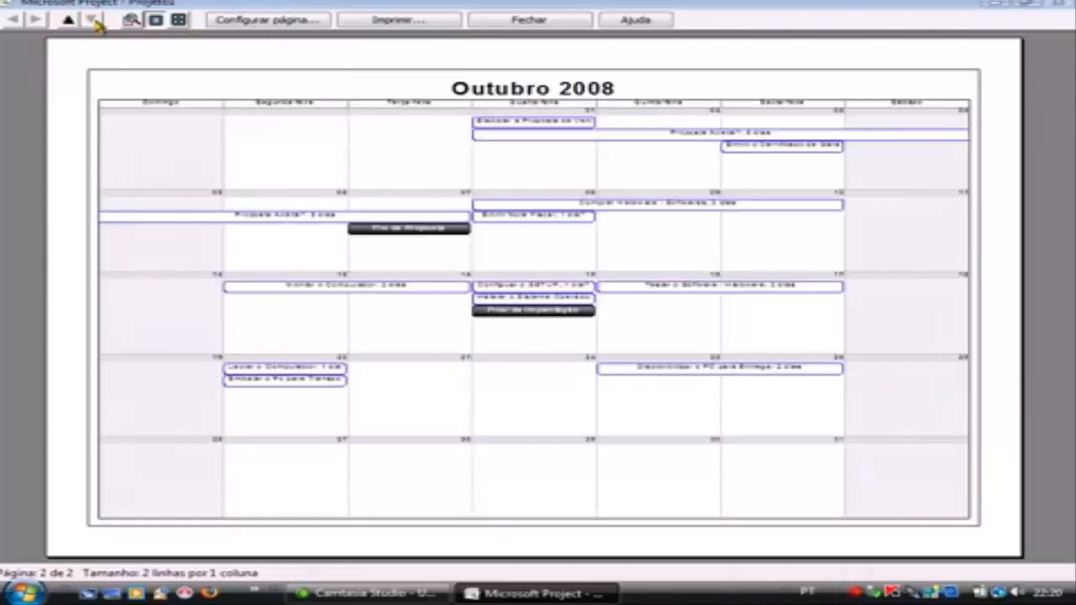
left_click(69, 21)
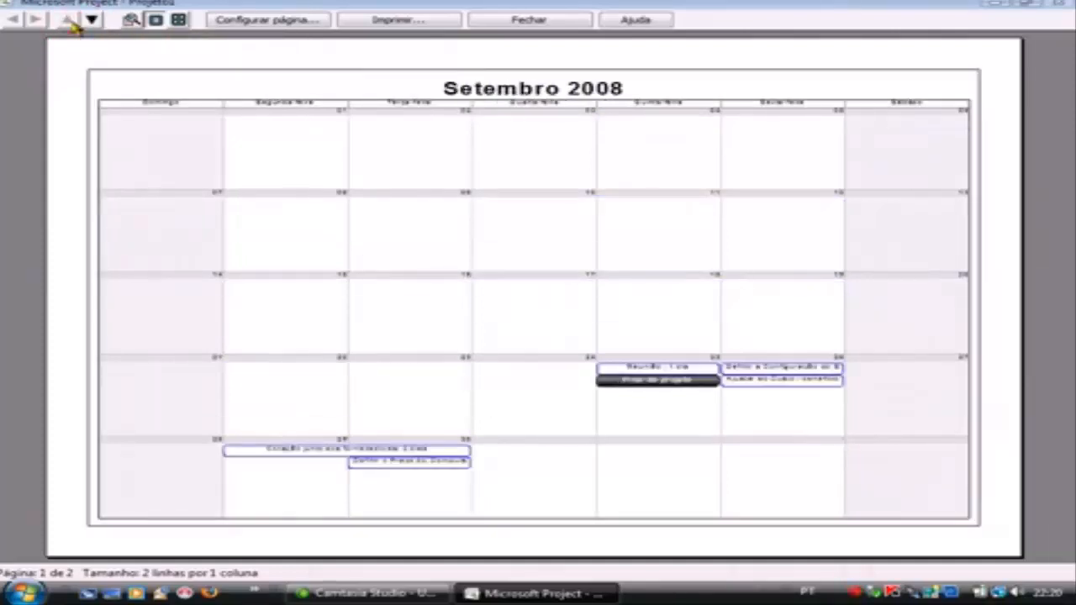
Step: Close the calendar preview, and review the network diagram's print preview as multiple pages and as a single view of page 1
left_click(530, 19)
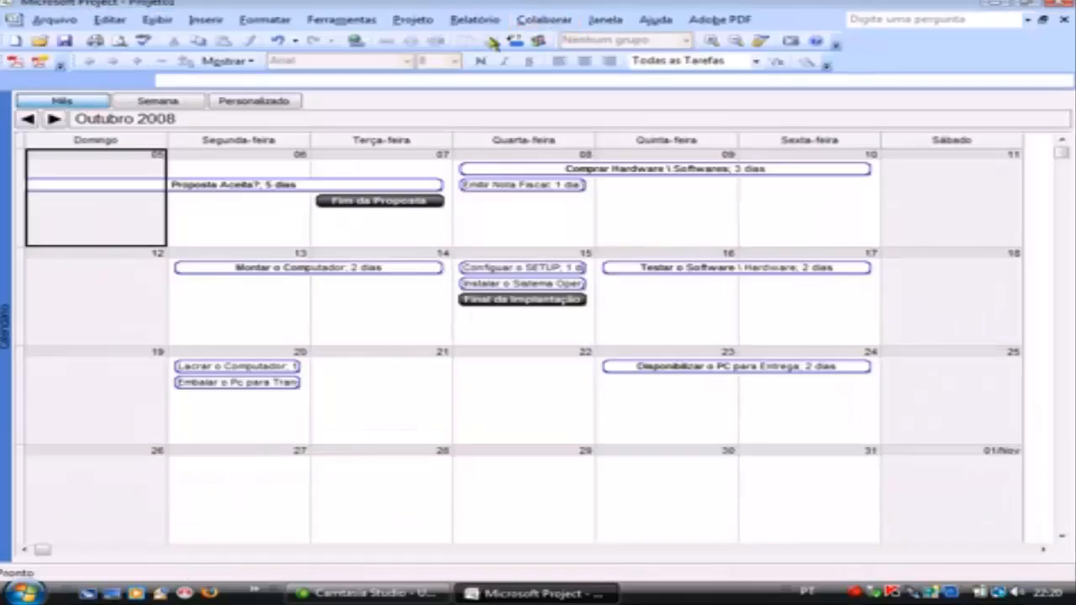
left_click(155, 19)
left_click(197, 57)
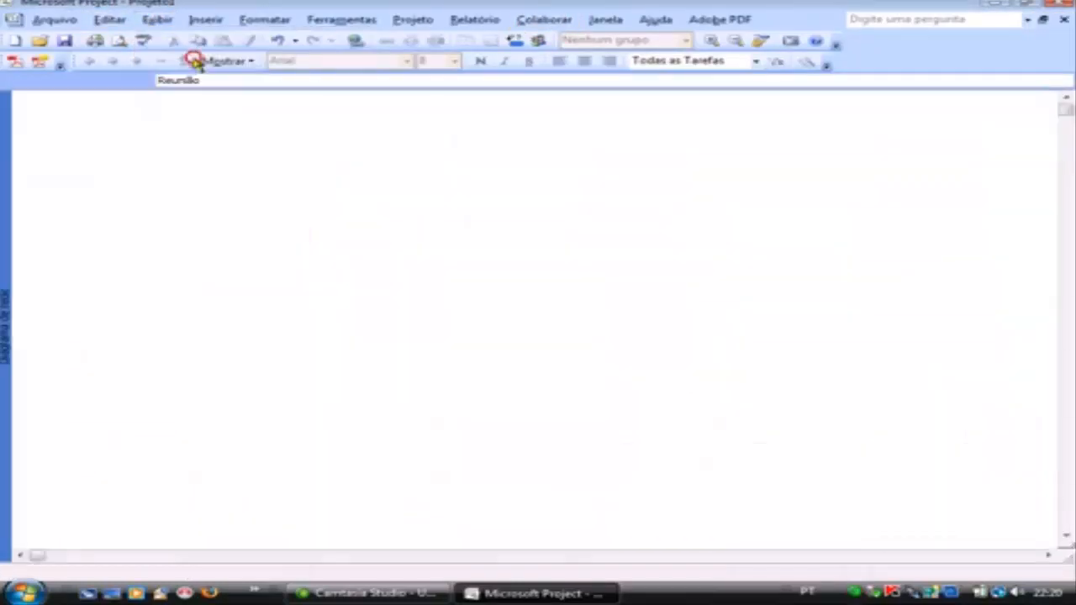
left_click(118, 41)
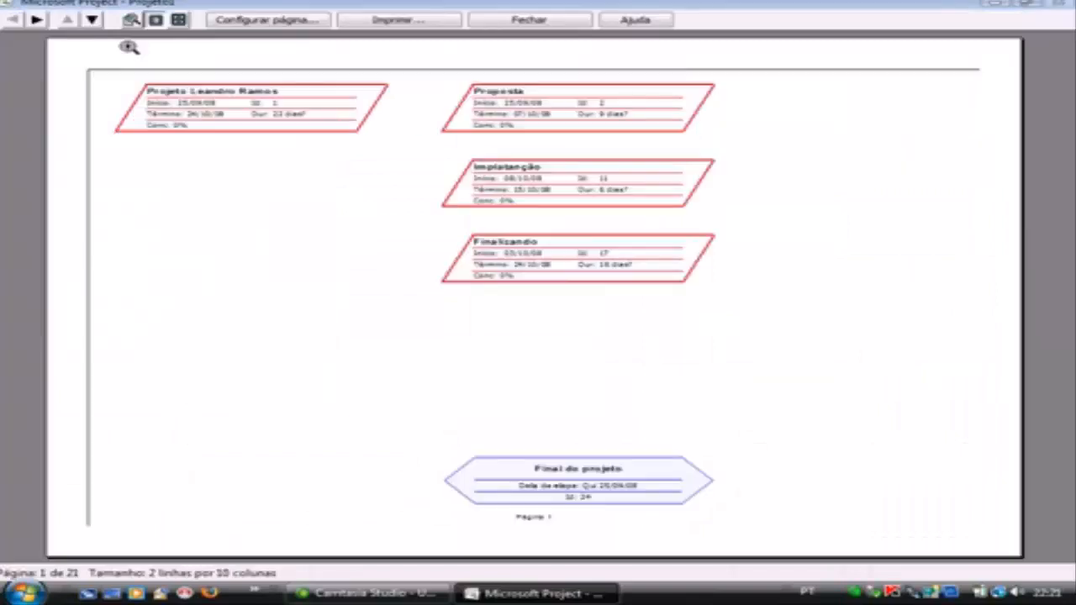
left_click(178, 19)
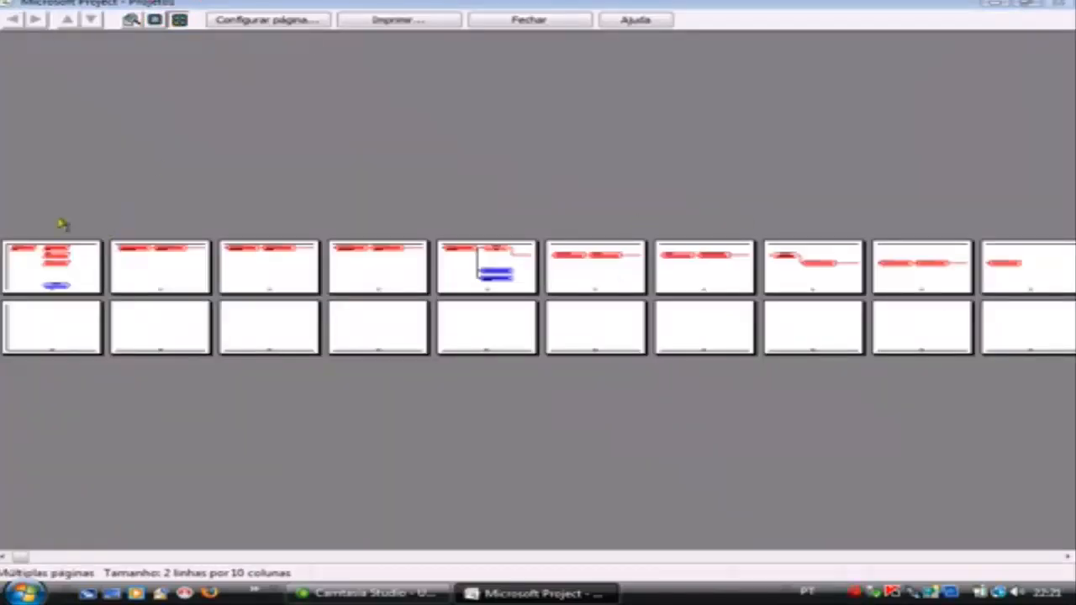
left_click(50, 259)
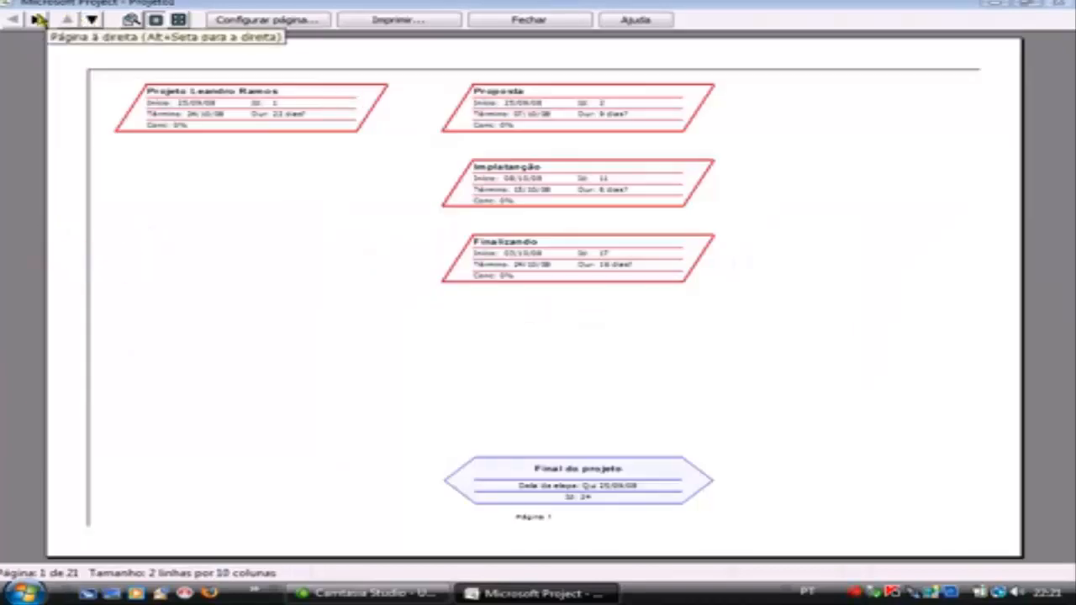
left_click(516, 24)
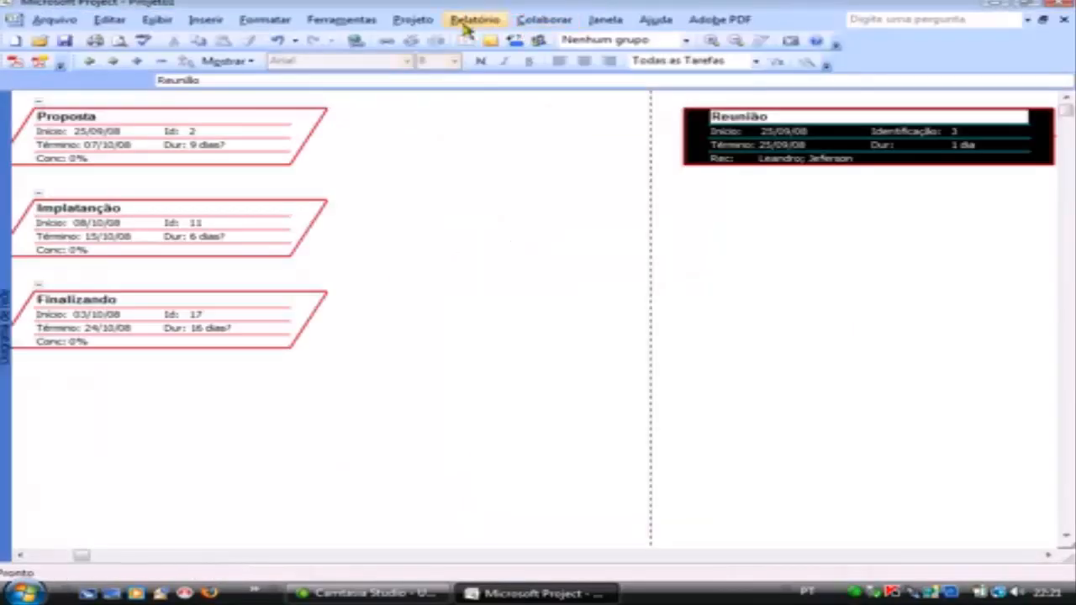
Step: Switch to the Uso da tarefa view and the Gráfico de recursos view to examine the work hours and resource allocation
left_click(160, 19)
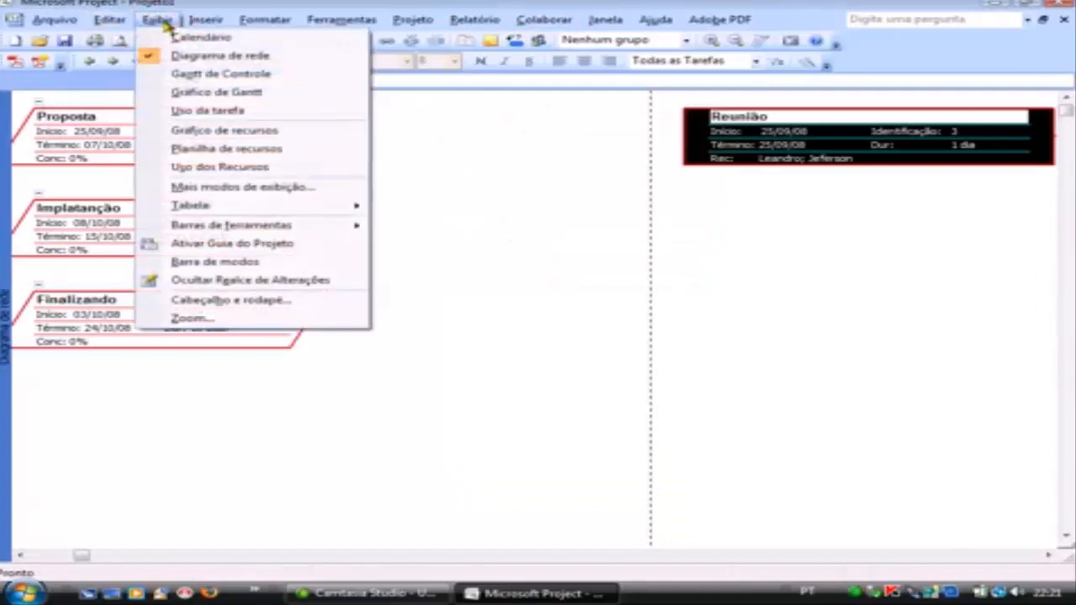
left_click(217, 110)
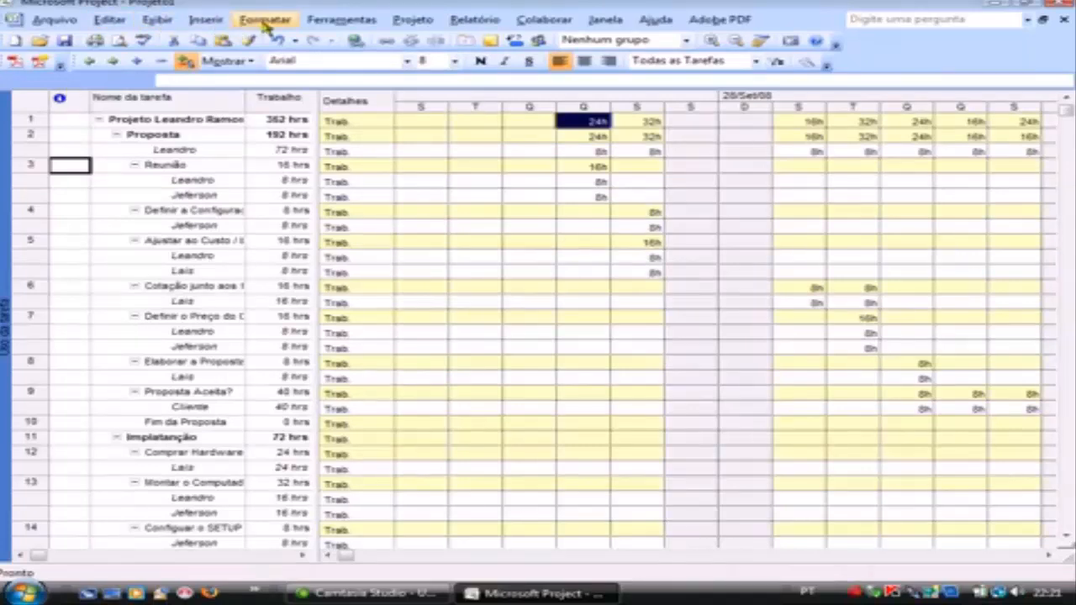
left_click(159, 19)
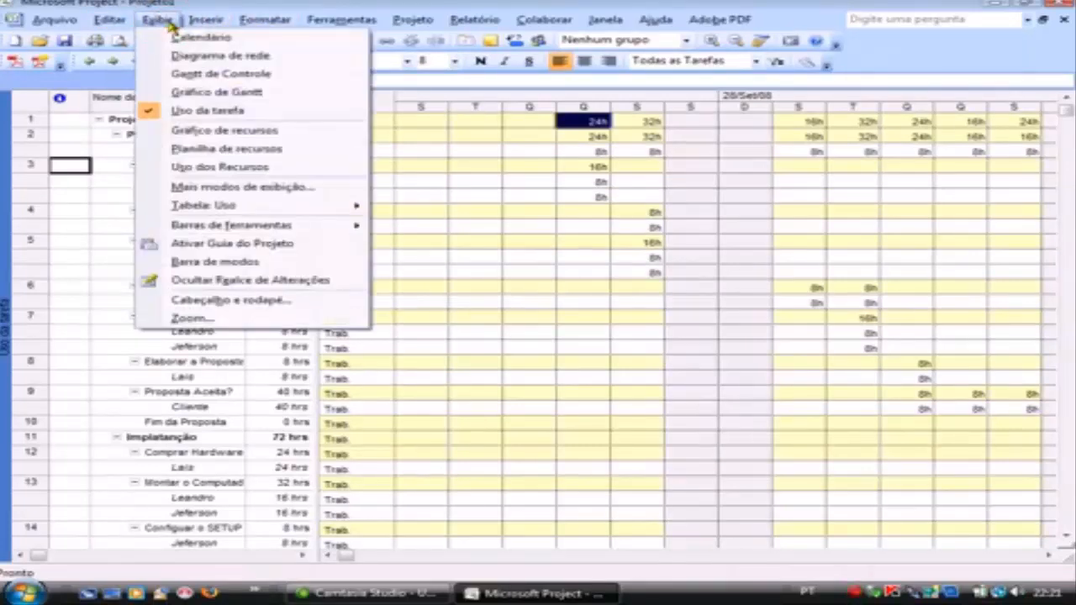
left_click(224, 131)
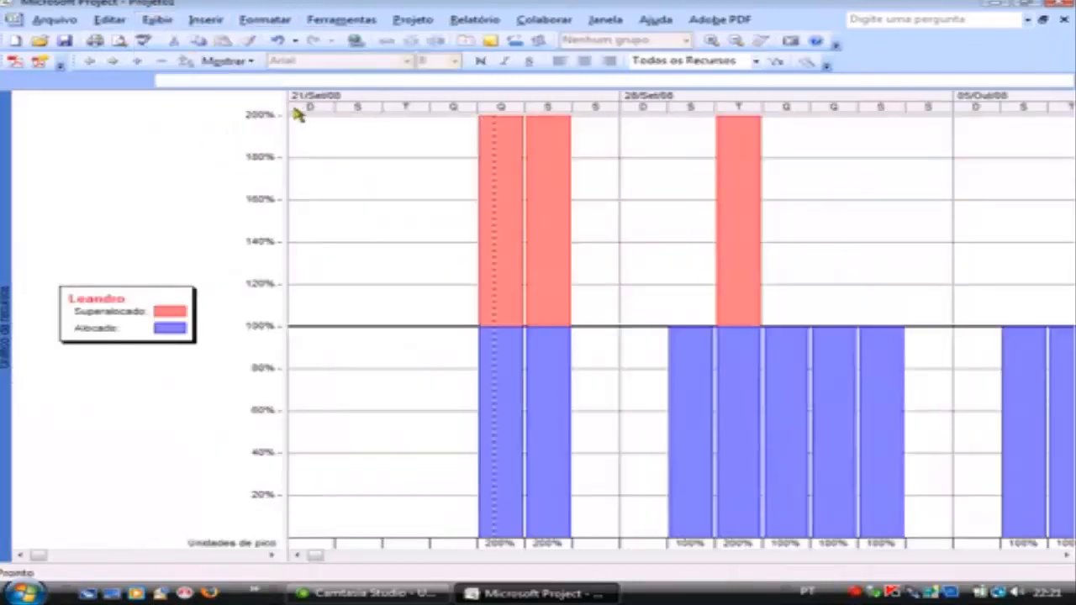
Step: Open the Planilha de recursos view and examine the resource names and the first resource's Taxa padrão
left_click(160, 19)
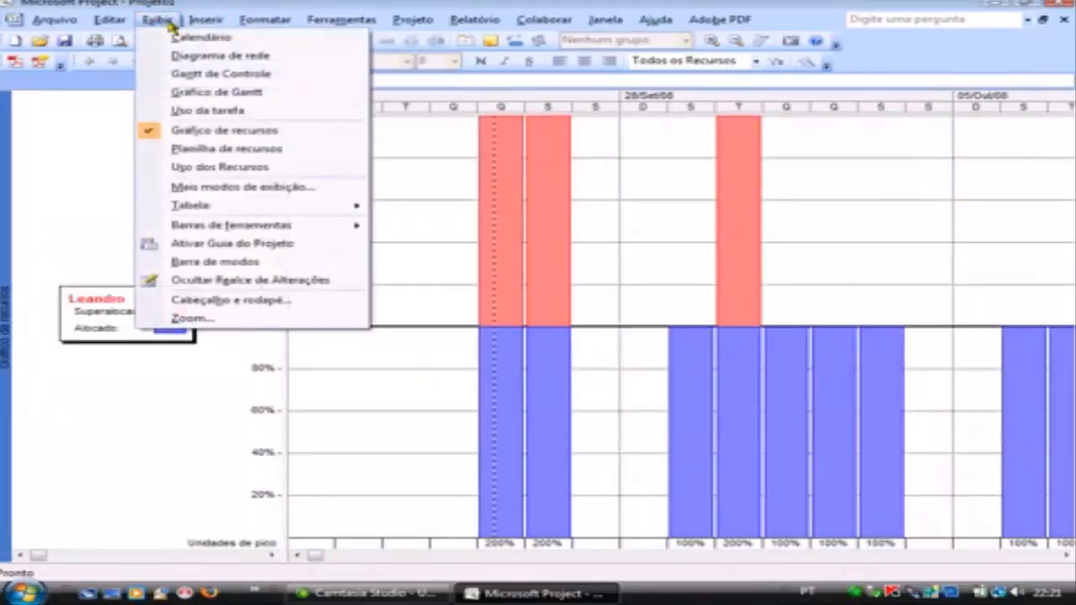
left_click(250, 149)
left_click(128, 111)
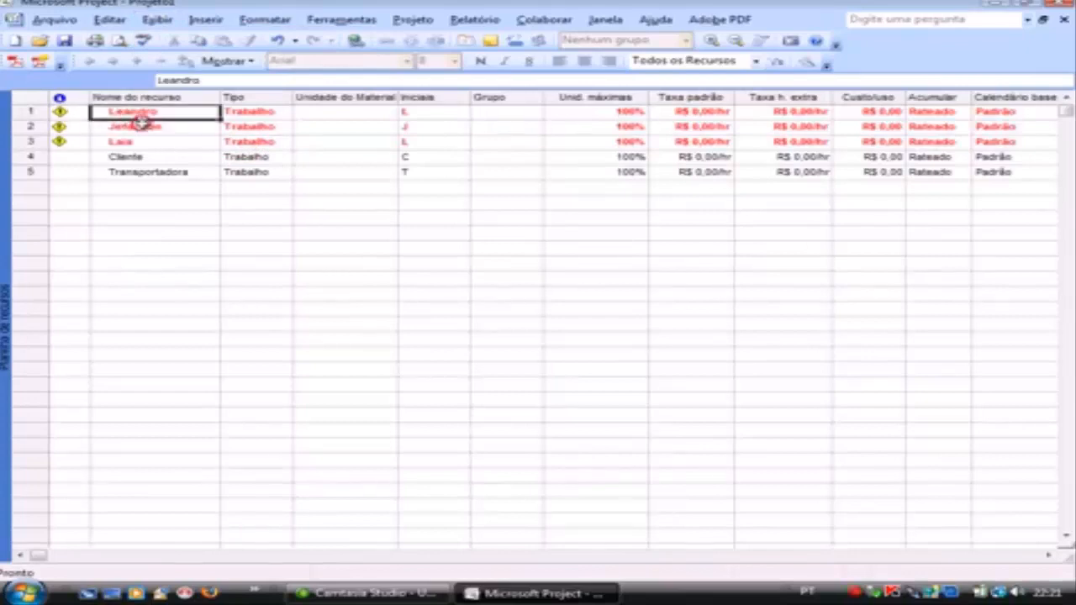
left_click(137, 127)
left_click(162, 172)
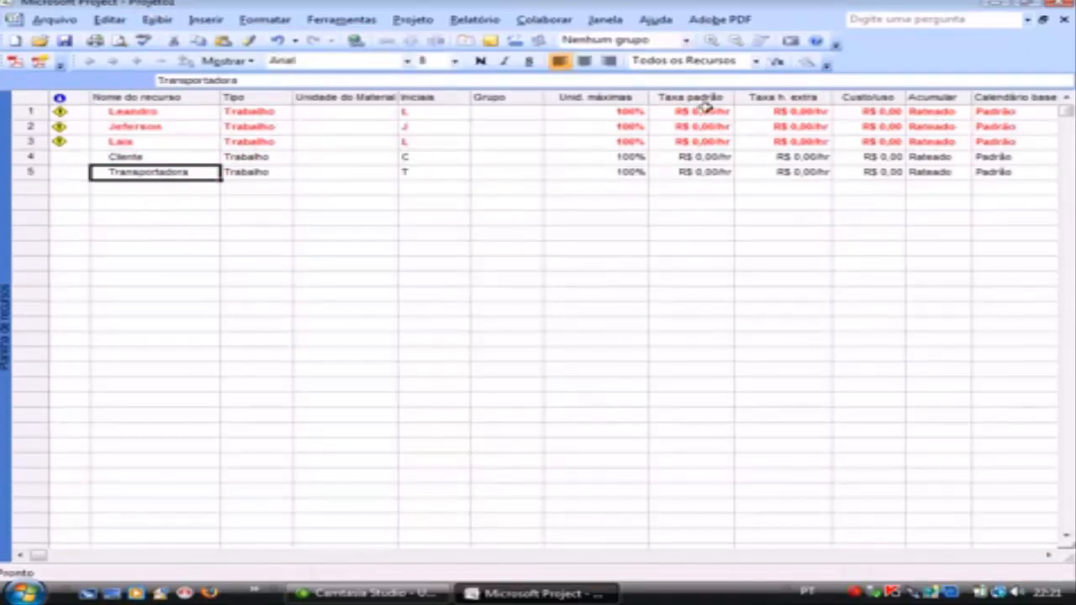
left_click(701, 111)
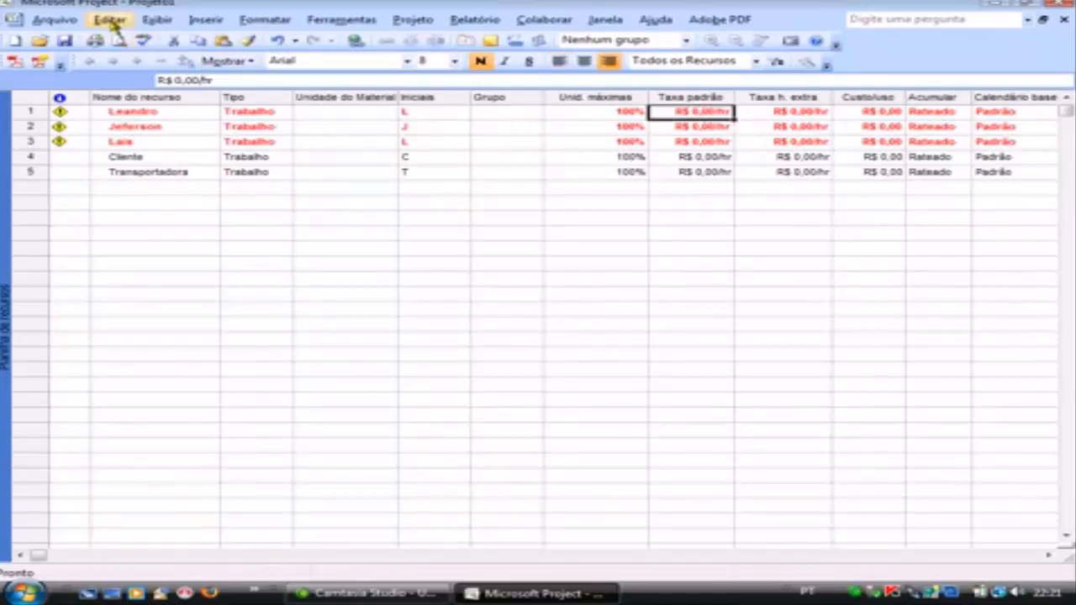
Step: Look at the Gantt de Controle view and return to the Gráfico de Gantt view
left_click(155, 19)
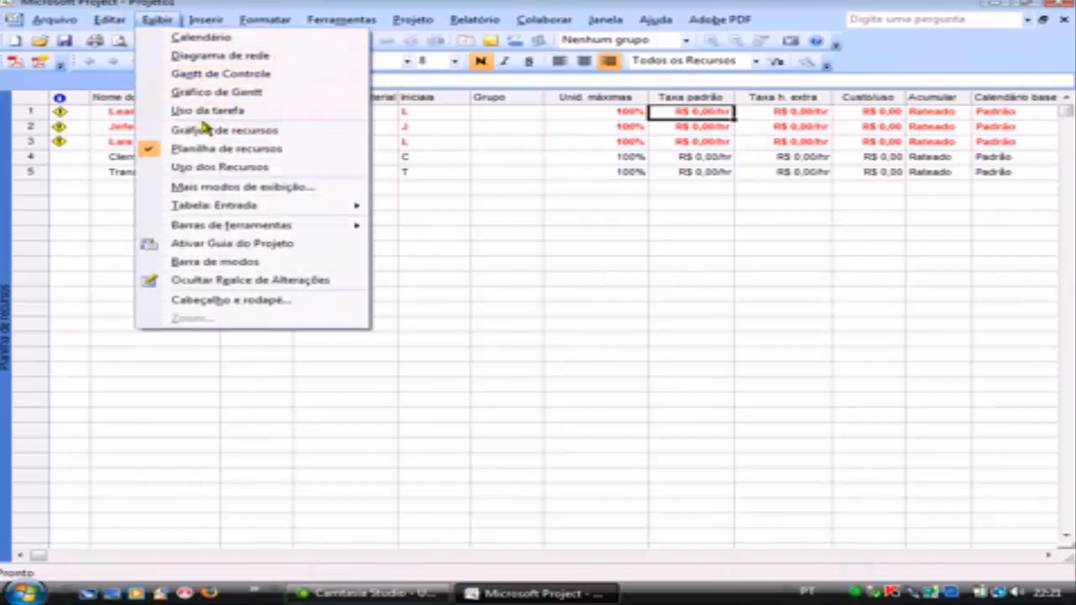
left_click(225, 77)
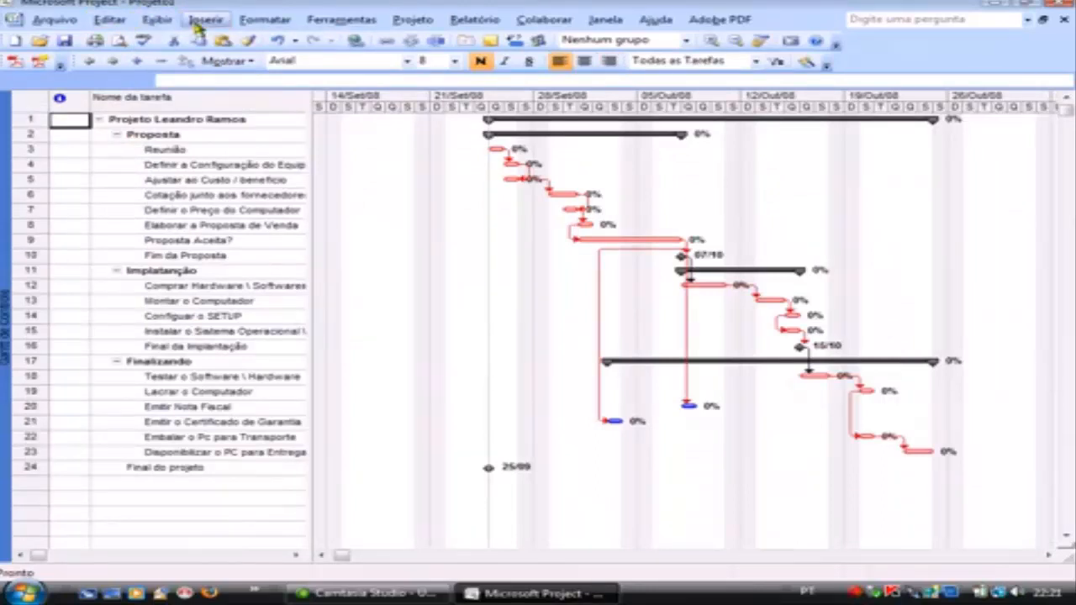
left_click(157, 19)
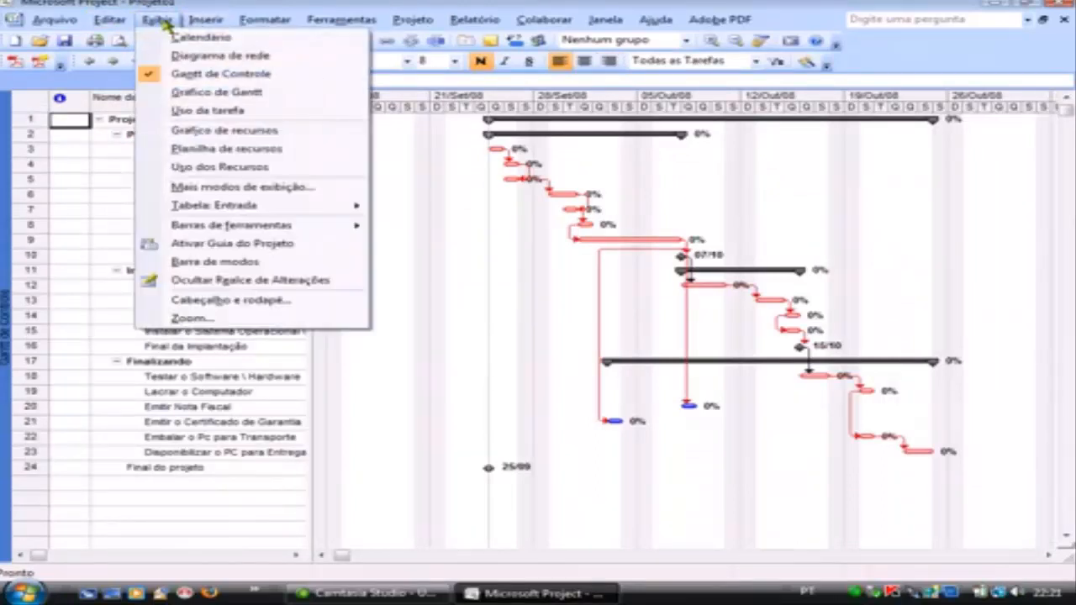
left_click(206, 92)
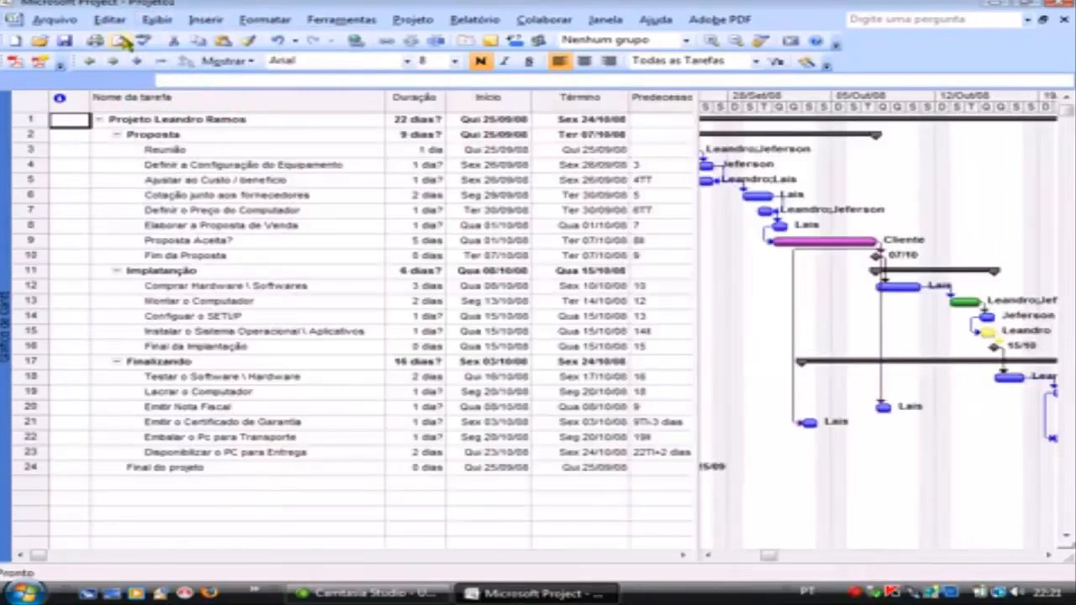
Step: Examine both pages of the Gantt chart's print preview and close the preview
left_click(122, 40)
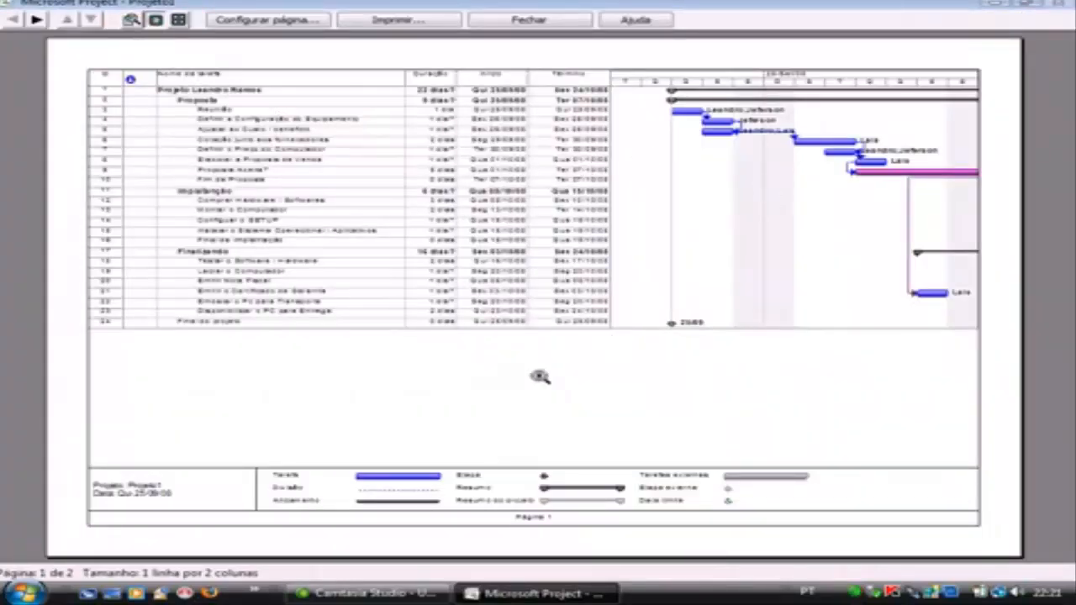
left_click(37, 19)
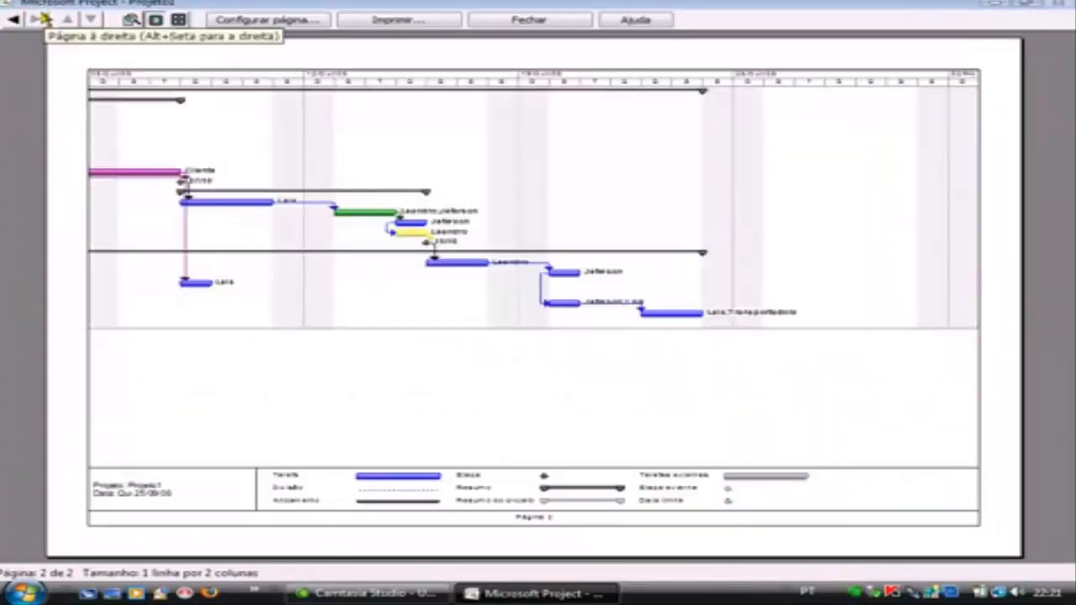
left_click(530, 20)
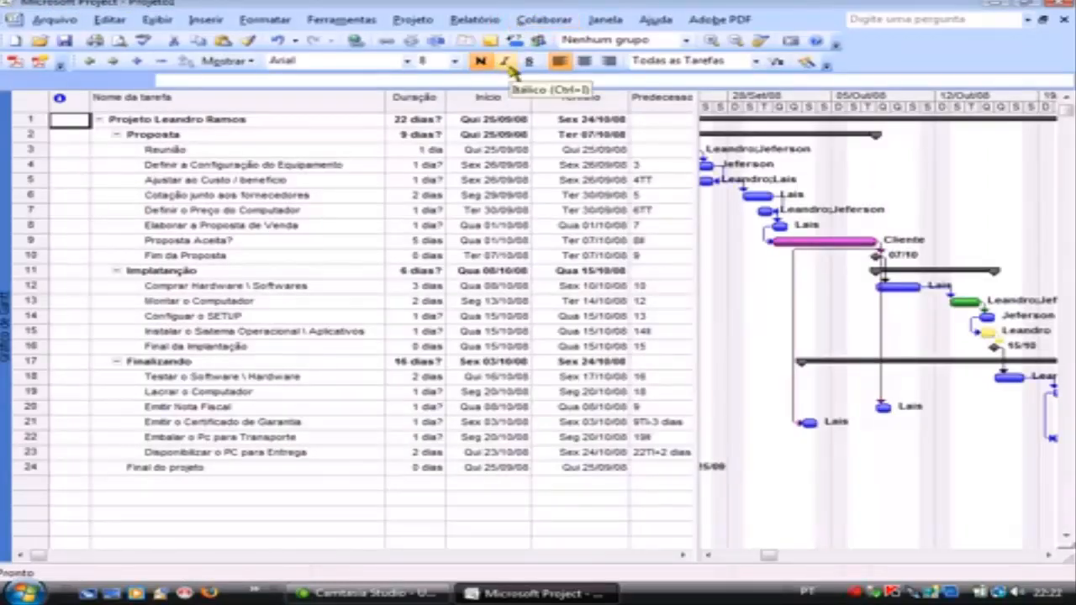
Step: Widen the task table to examine its Nomes dos recursos column, and narrow it to the task names to examine the Gantt bars
left_click_drag(691, 171, 878, 179)
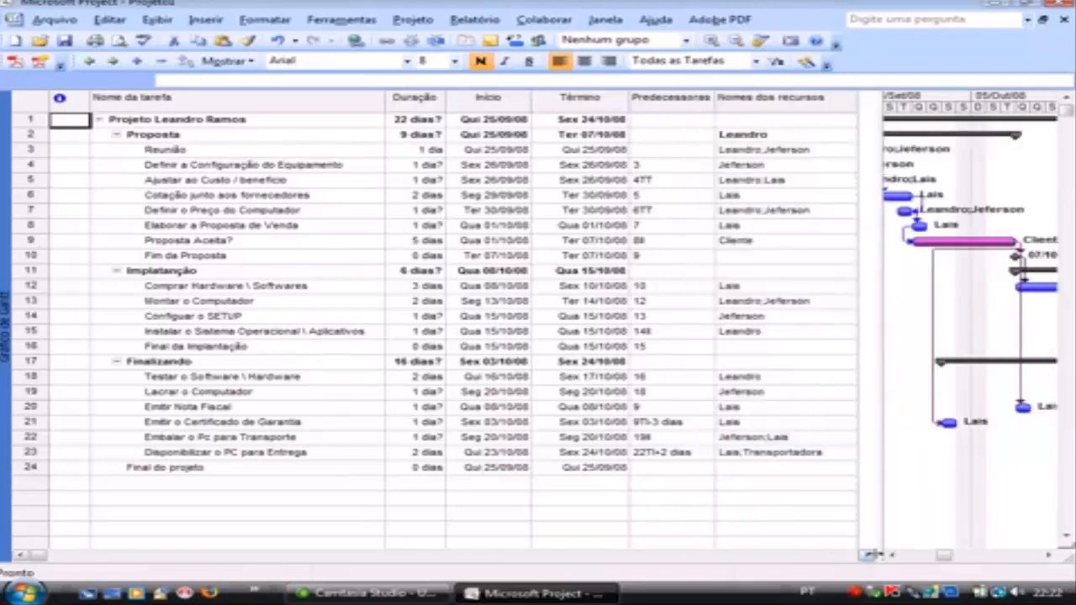
left_click(889, 556)
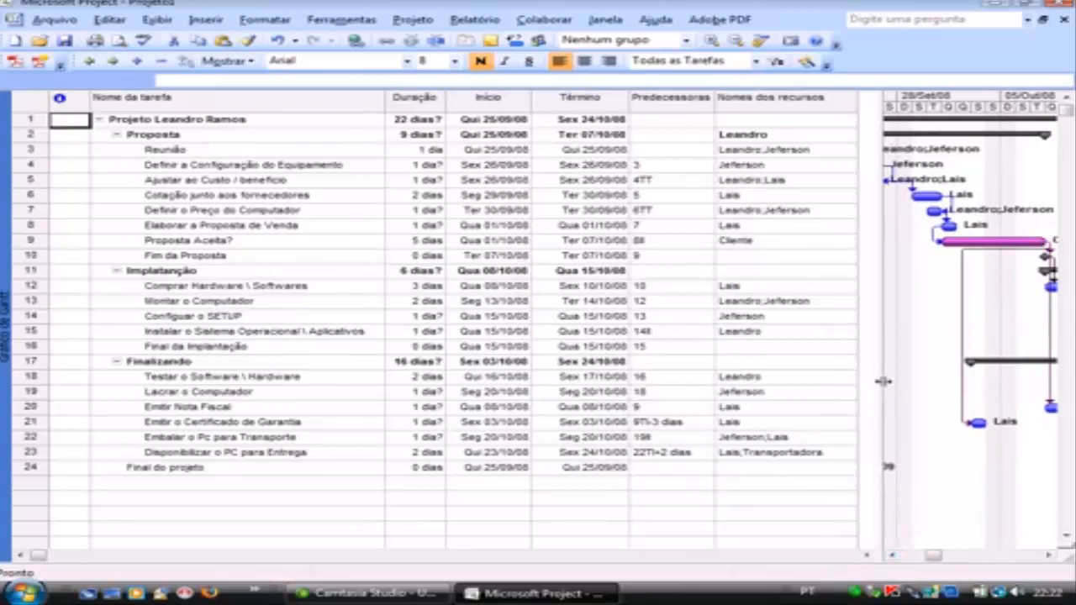
left_click_drag(882, 381, 401, 382)
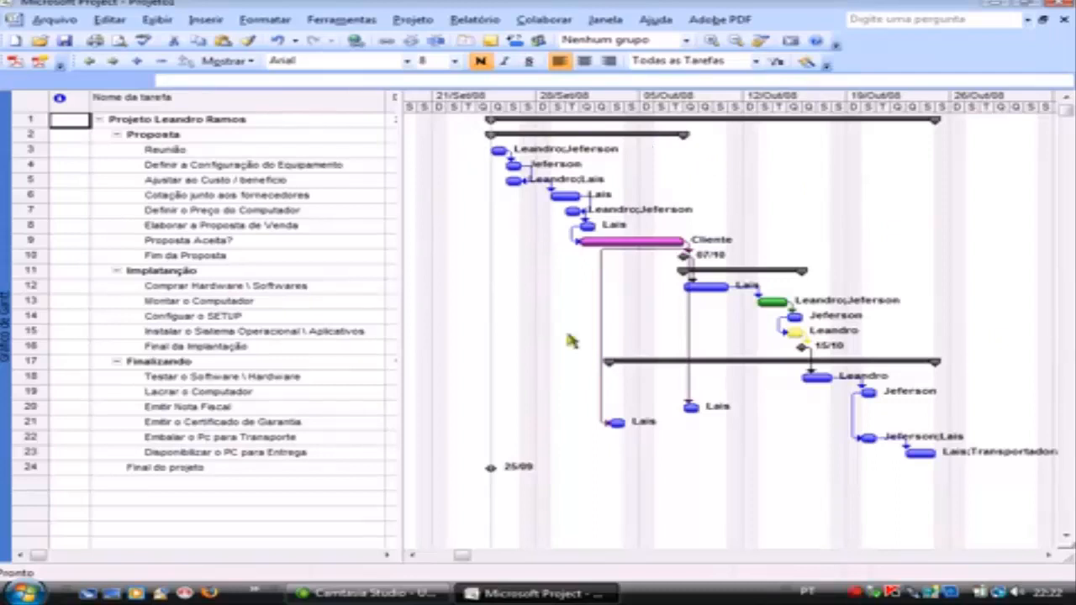
mouse_move(515, 166)
Step: Indent the Final do projeto milestone as a subtask of Disponibilizar o PC para Entrega
left_click(210, 467)
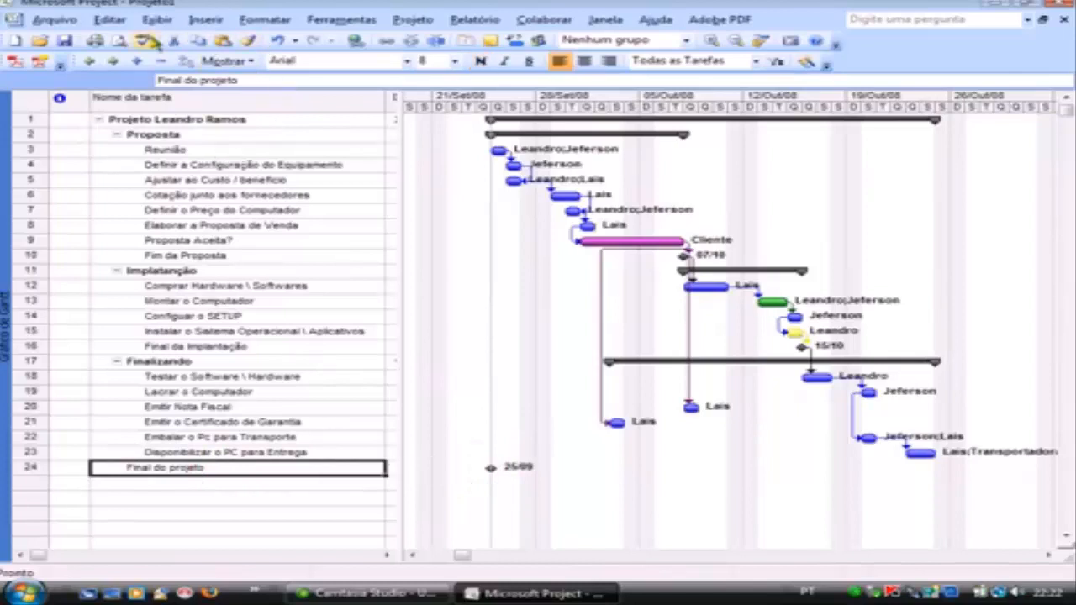
left_click(115, 62)
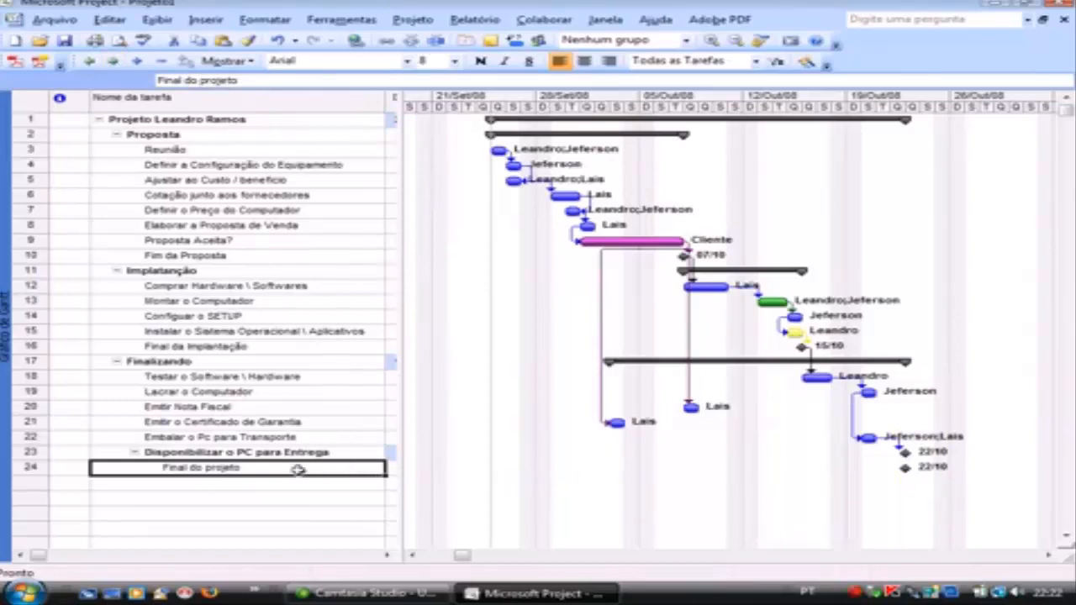
left_click(200, 454)
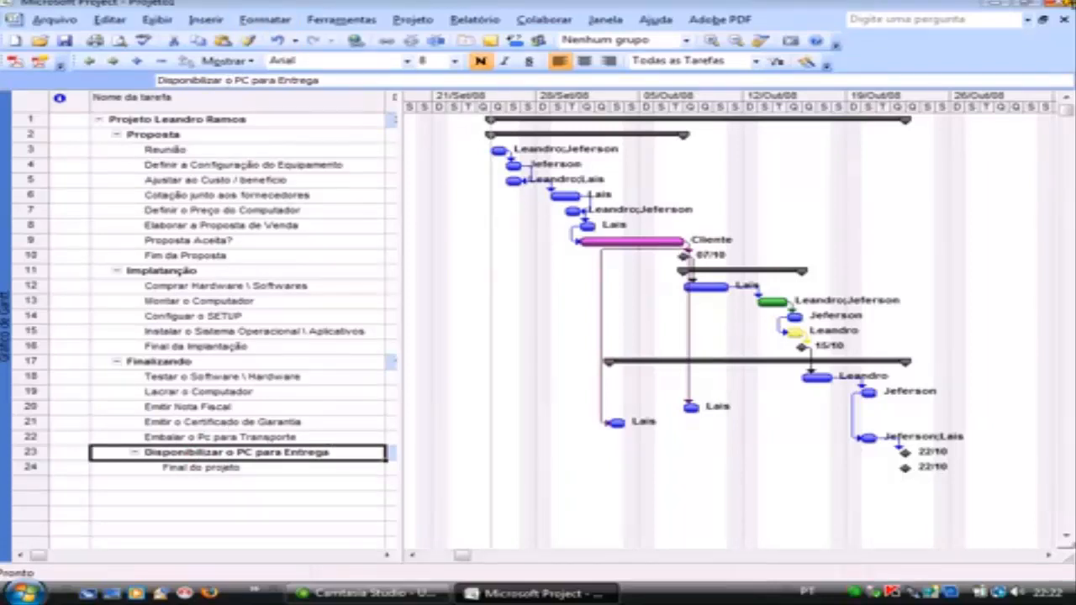
Step: Save the project to the Desktop as an .mpp file named "Exemplo Pc" plus the project owner's first name, and close the program
left_click(1065, 3)
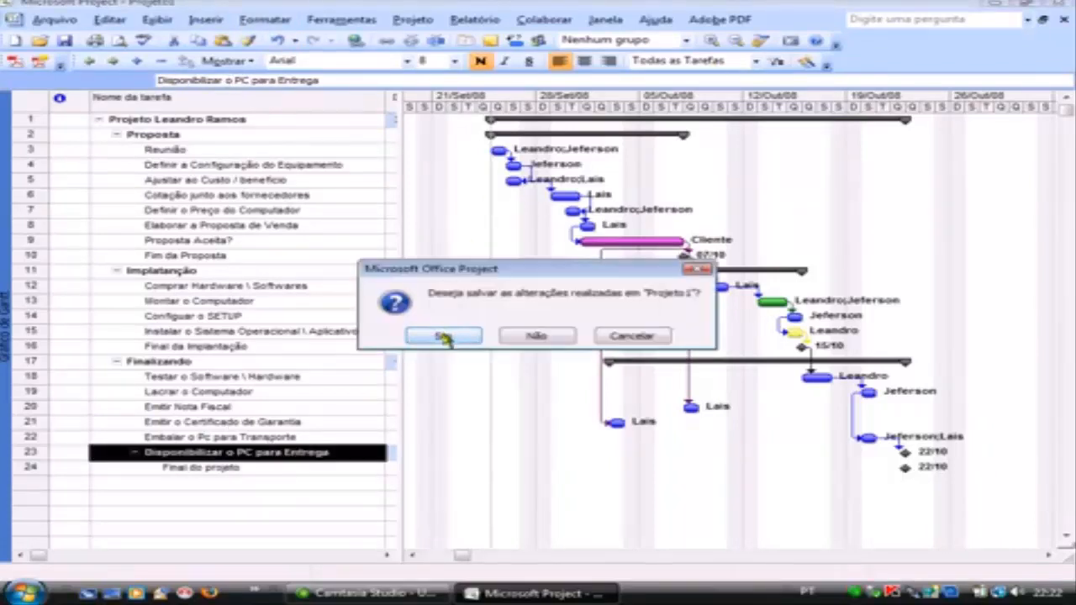
left_click(629, 338)
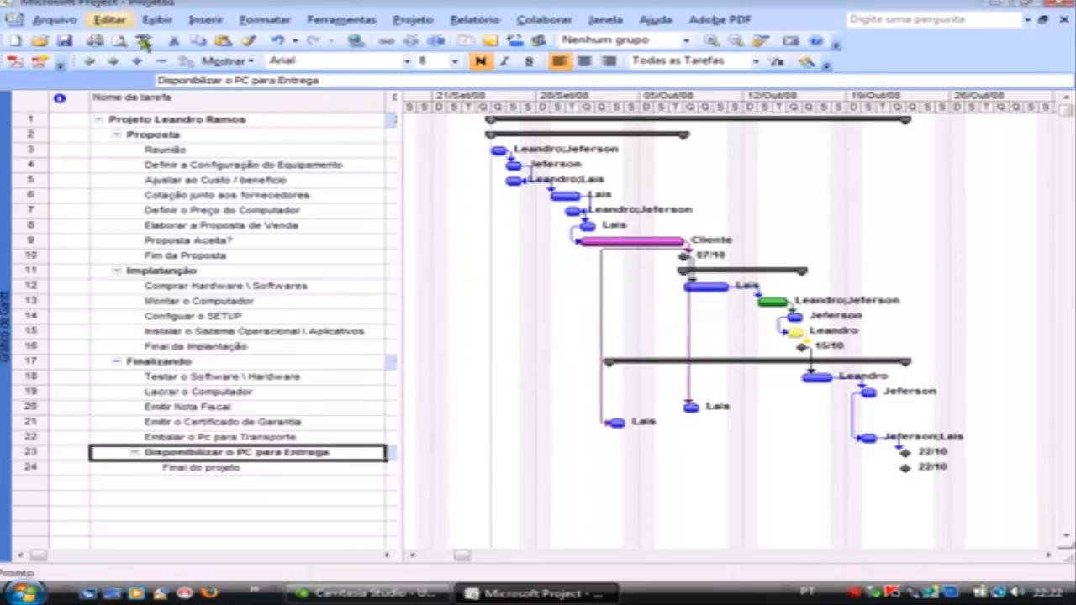
left_click(37, 24)
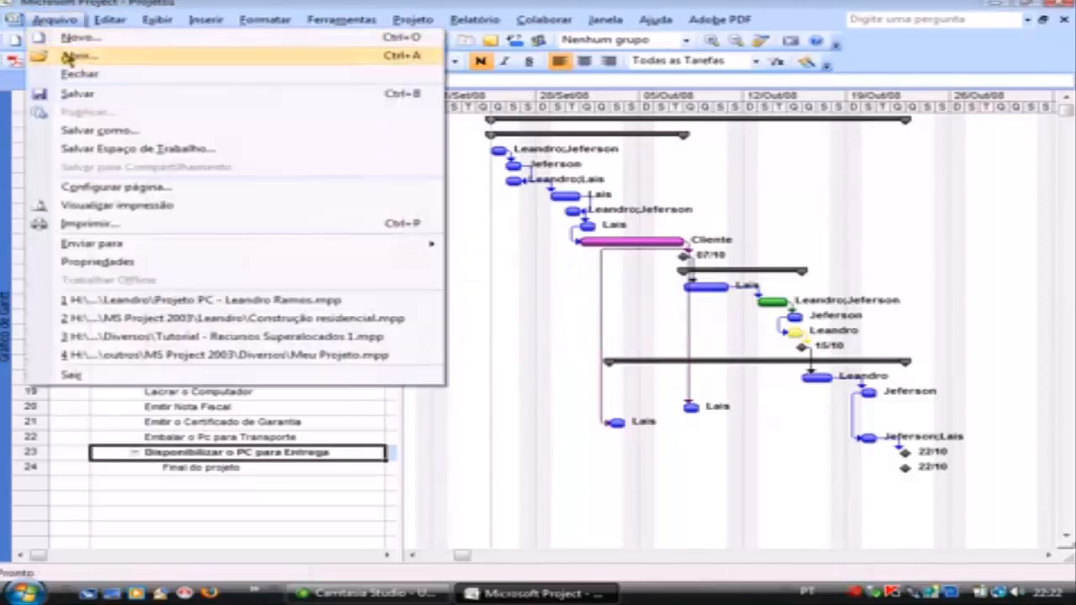
left_click(100, 132)
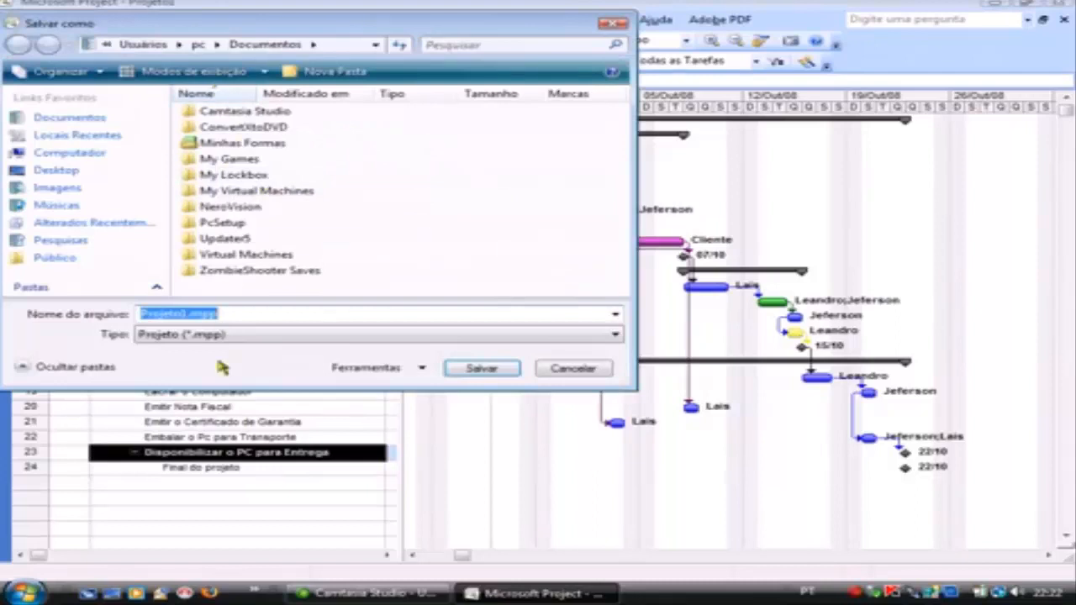
left_click(72, 173)
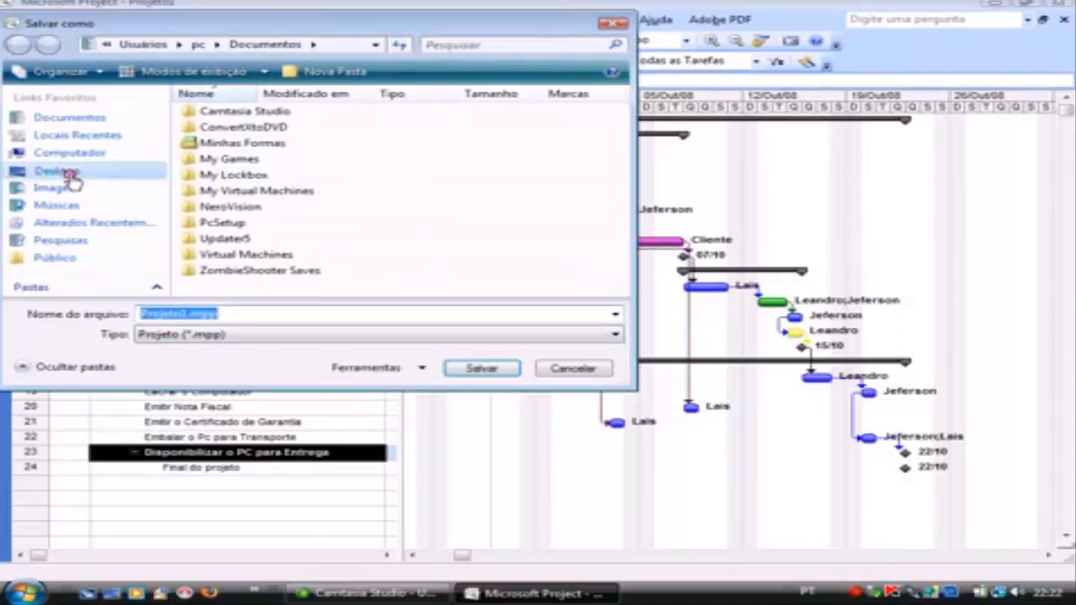
left_click_drag(187, 312, 109, 312)
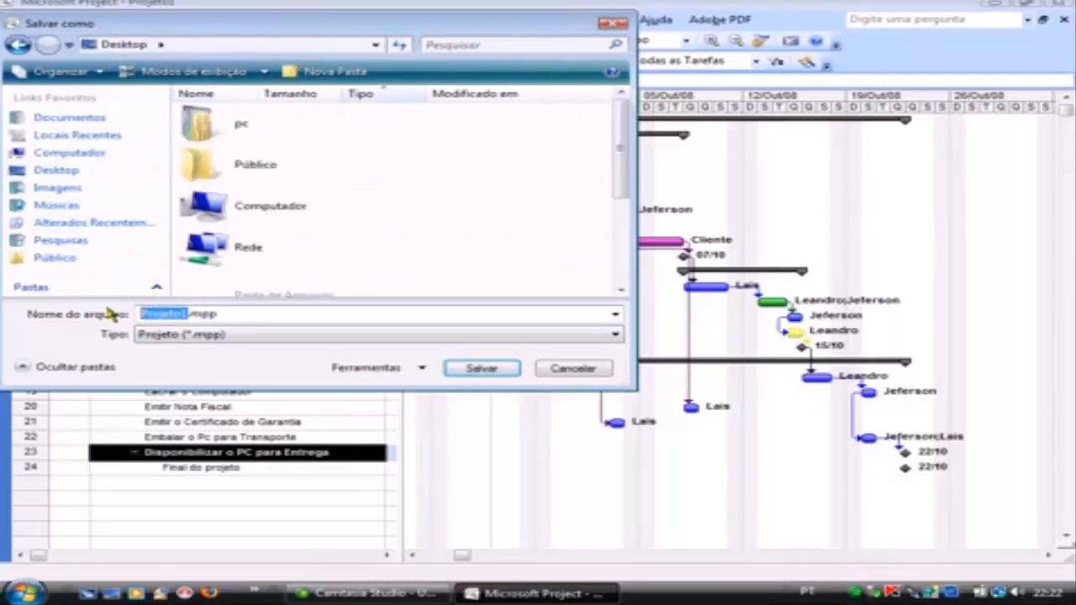
type("Exemplo ")
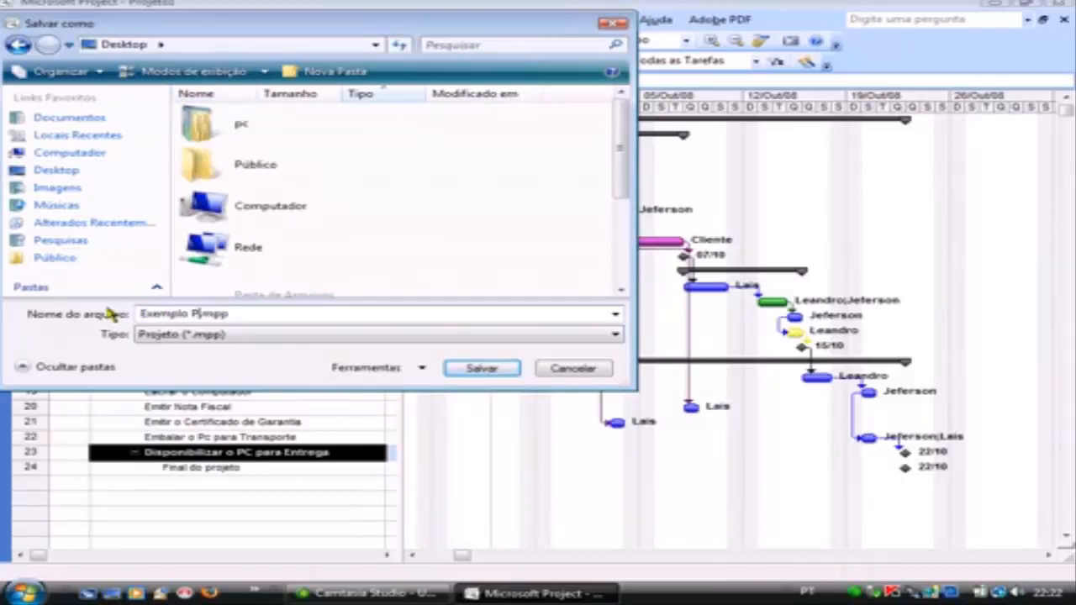
type("Pc Leandro")
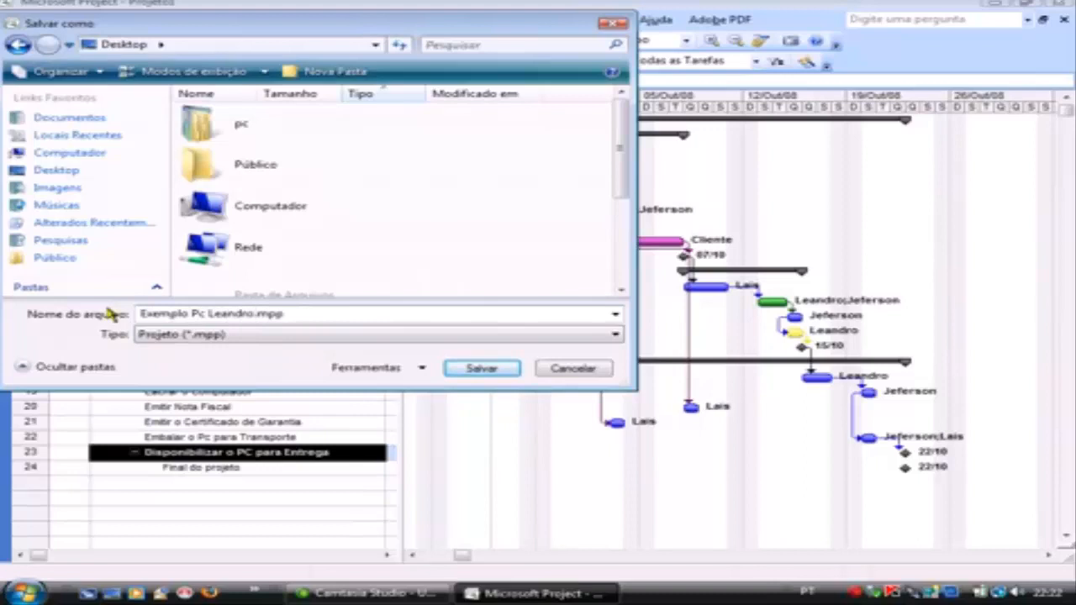
left_click(503, 373)
left_click(1057, 4)
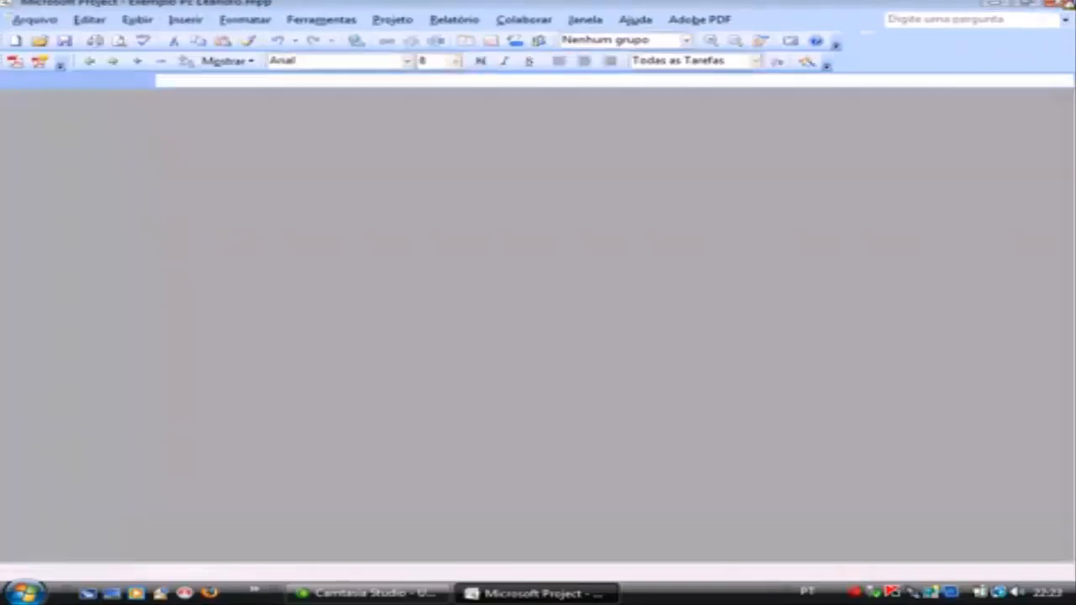